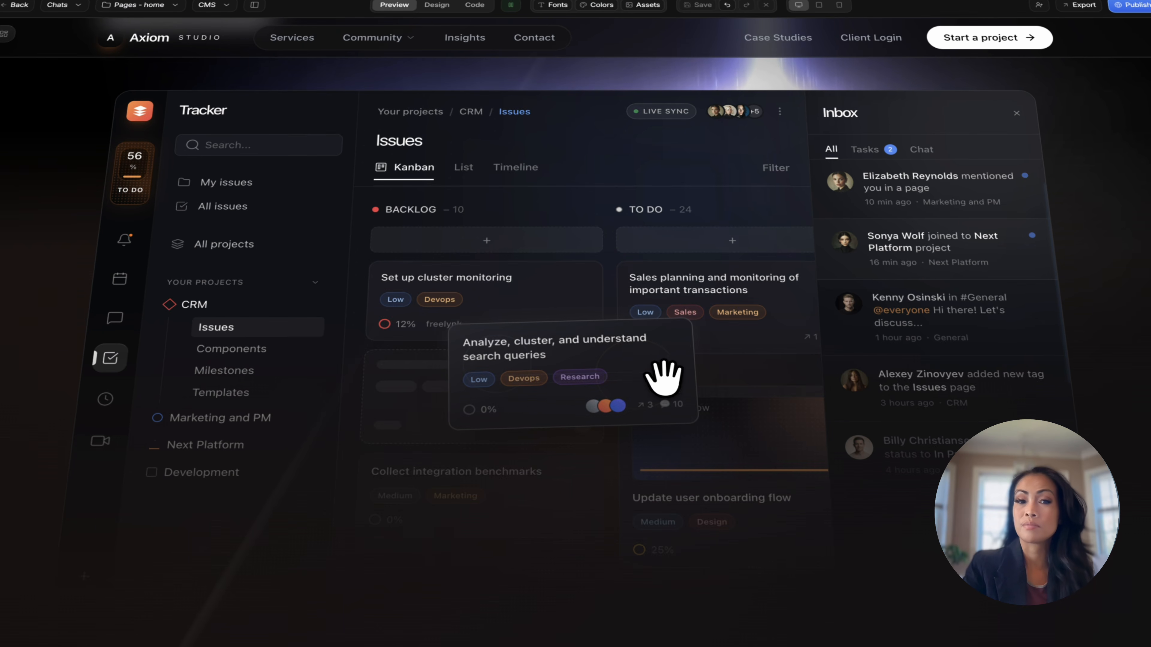
Review the Axiom Studio home page preview from the tracker mockup through the feature cards, meeting, GitHub, MetaBrain and collaborative docs sections
scroll(652, 381, "down", 15)
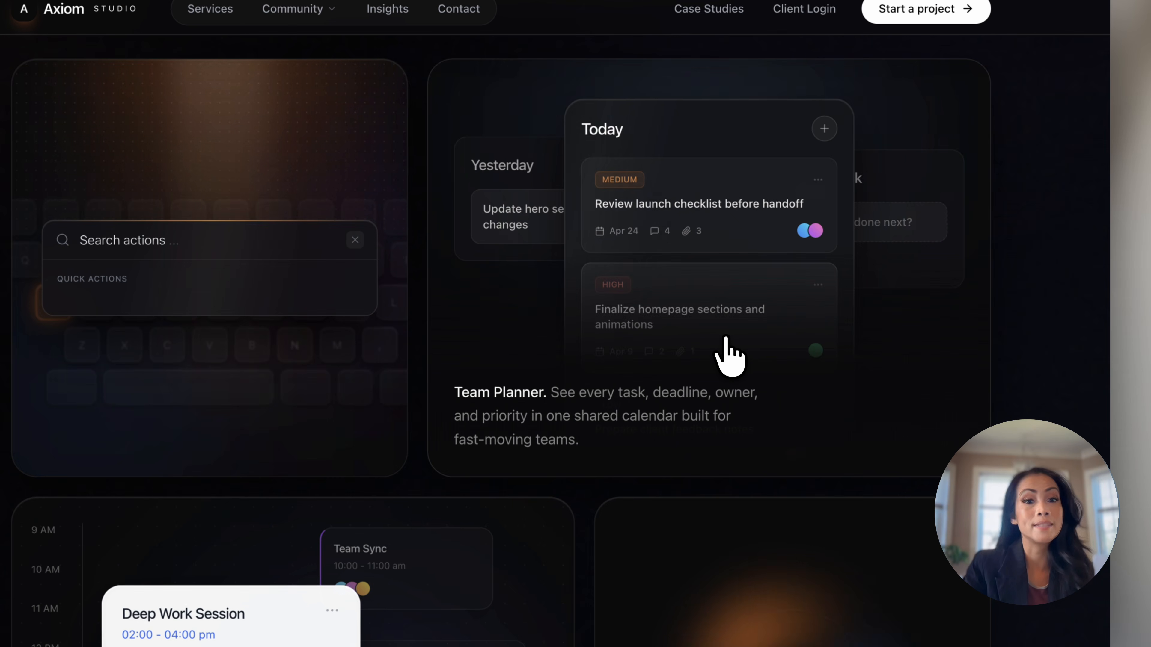
scroll(727, 324, "down", 3)
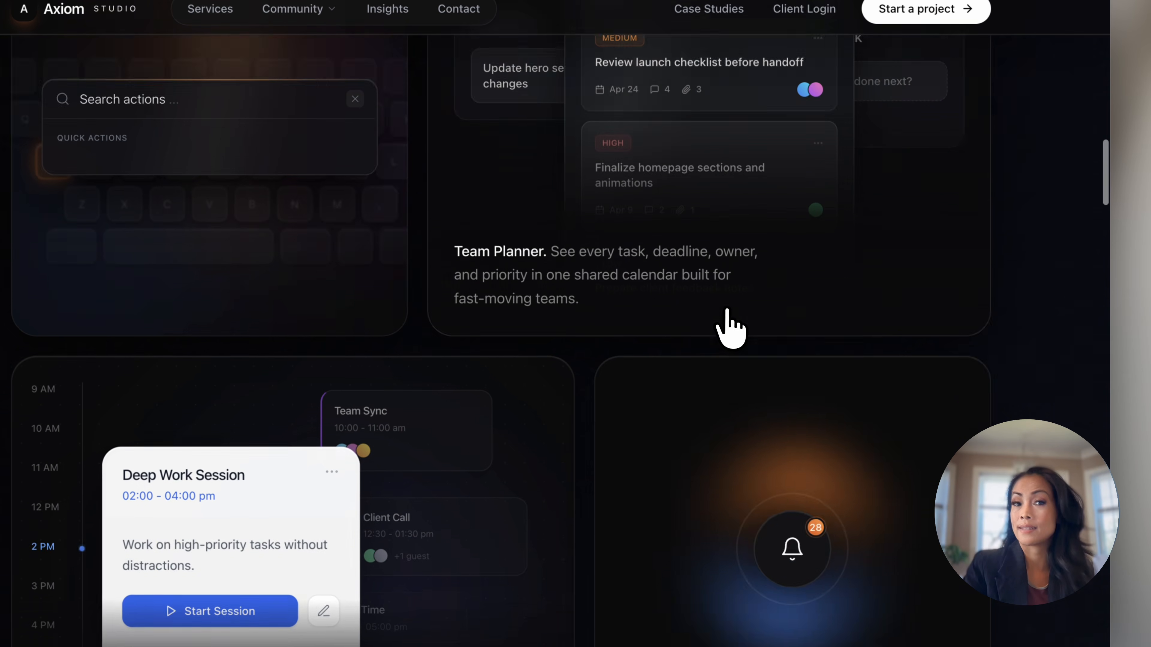
scroll(726, 312, "down", 4)
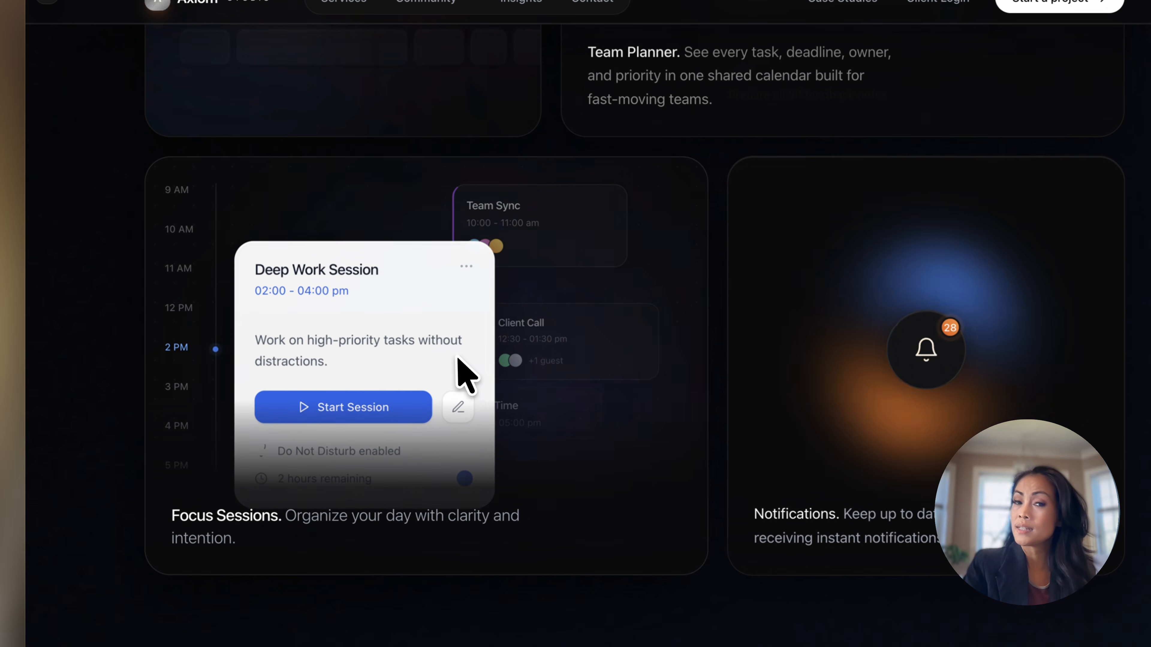
scroll(469, 374, "down", 15)
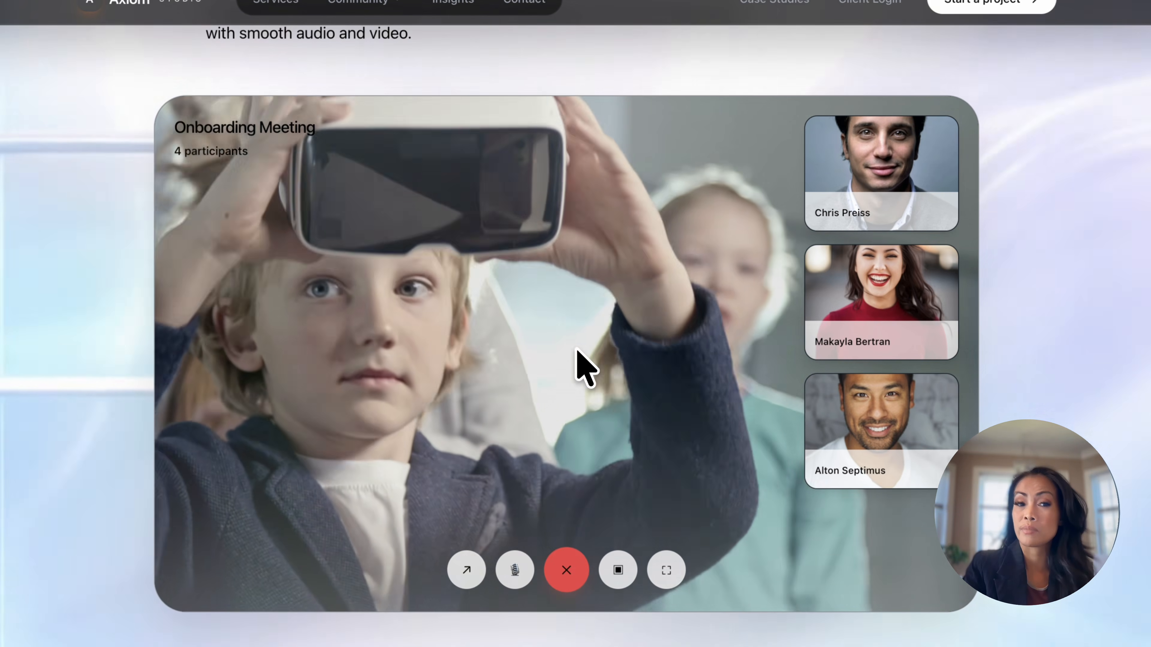
scroll(576, 349, "up", 4)
scroll(578, 359, "down", 20)
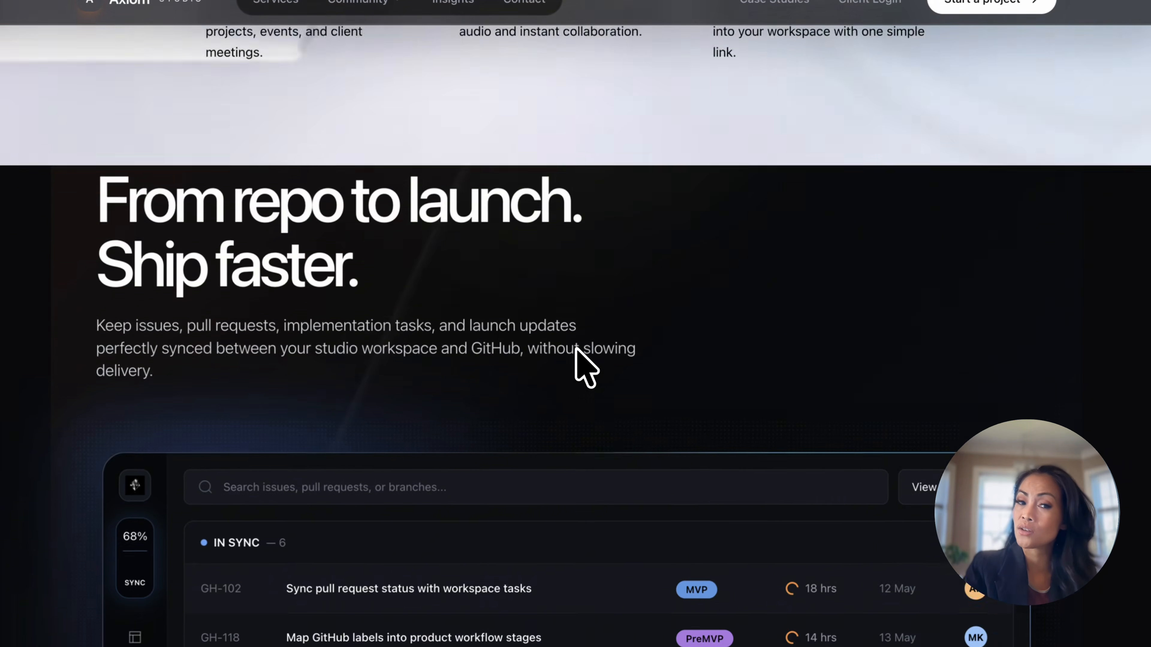
scroll(637, 545, "down", 5)
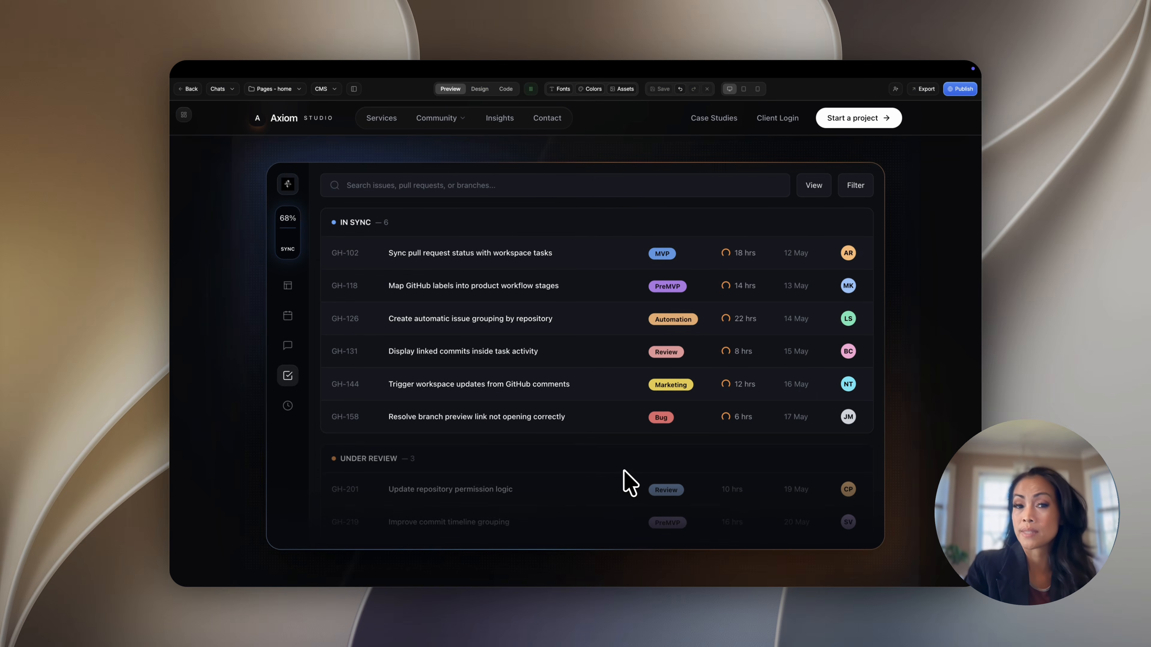
scroll(639, 528, "down", 6)
scroll(602, 315, "down", 8)
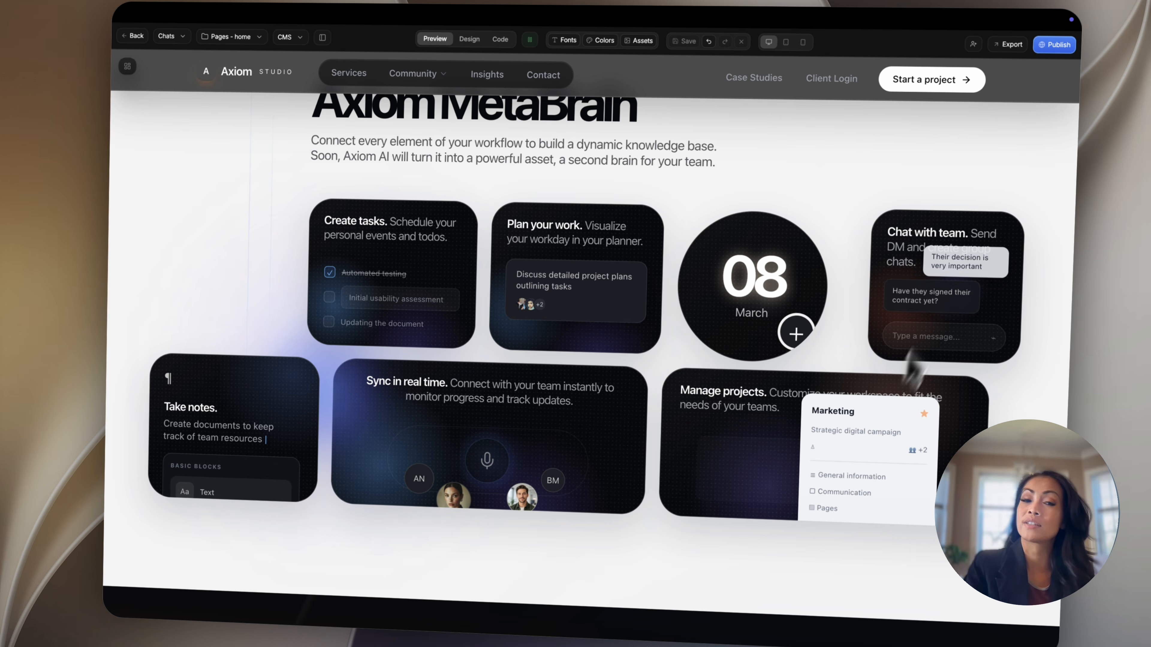
scroll(542, 299, "down", 15)
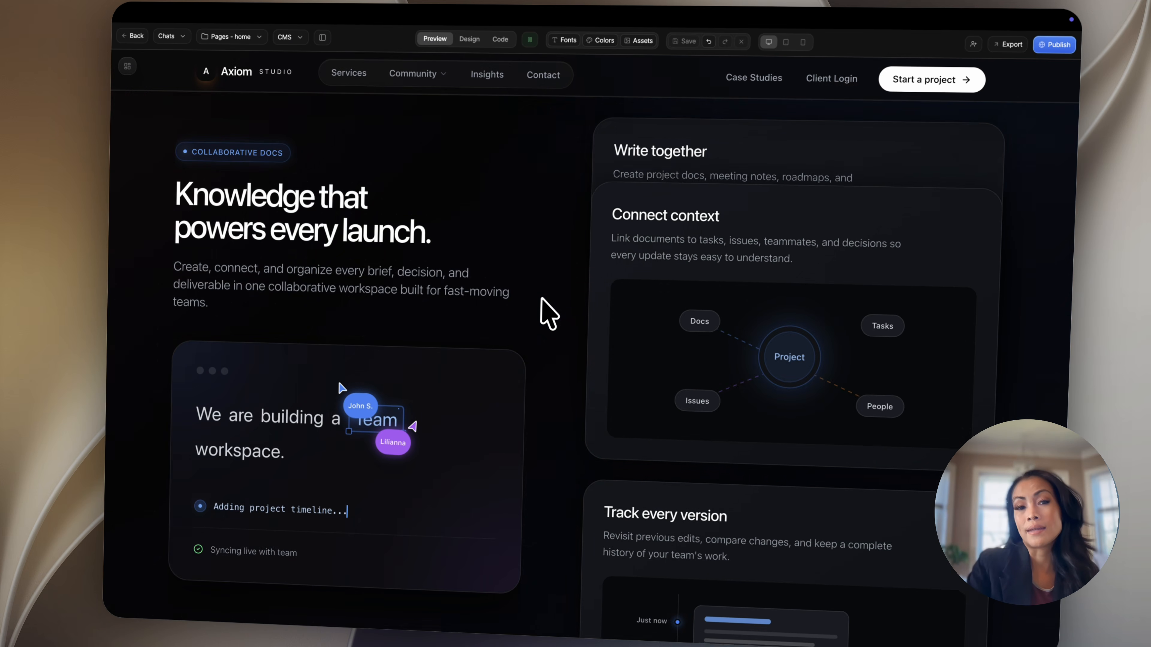
scroll(545, 303, "down", 10)
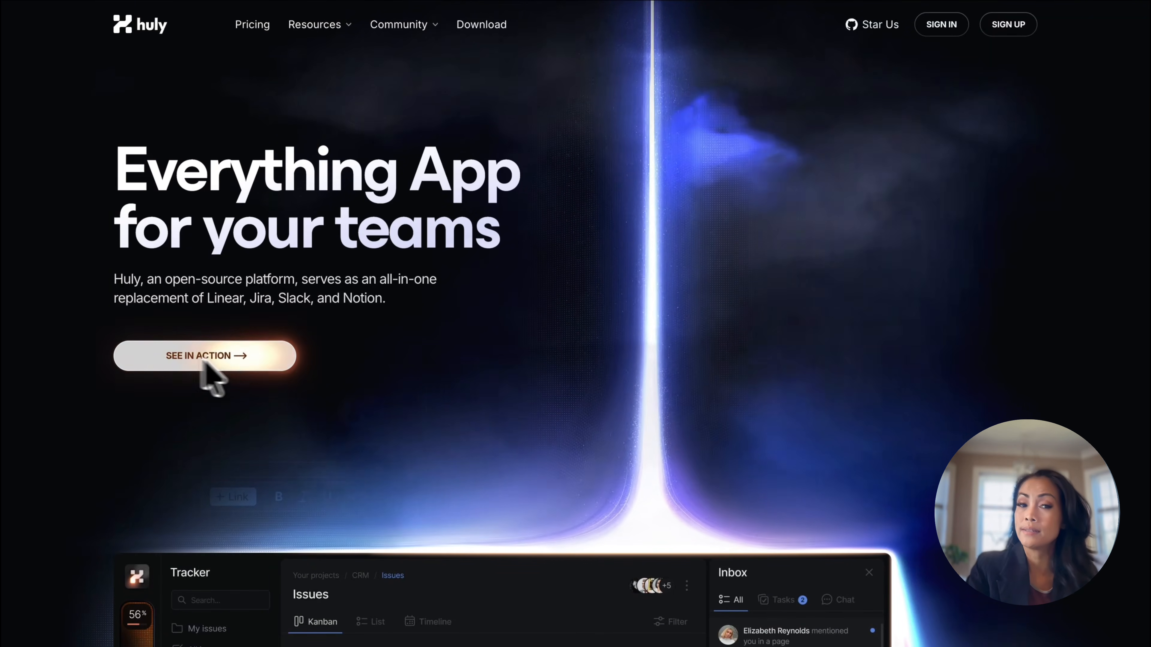
Examine the original Huly landing page from the hero through the productivity cards and virtual office to the GitHub sync section
scroll(483, 454, "down", 10)
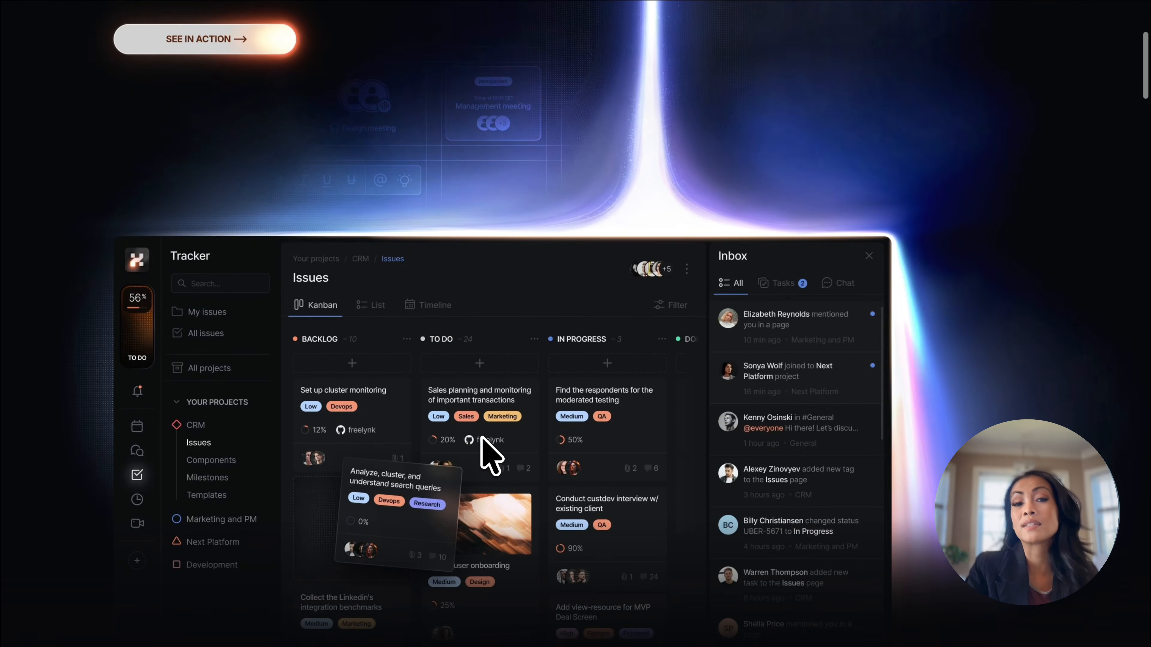
scroll(481, 438, "down", 12)
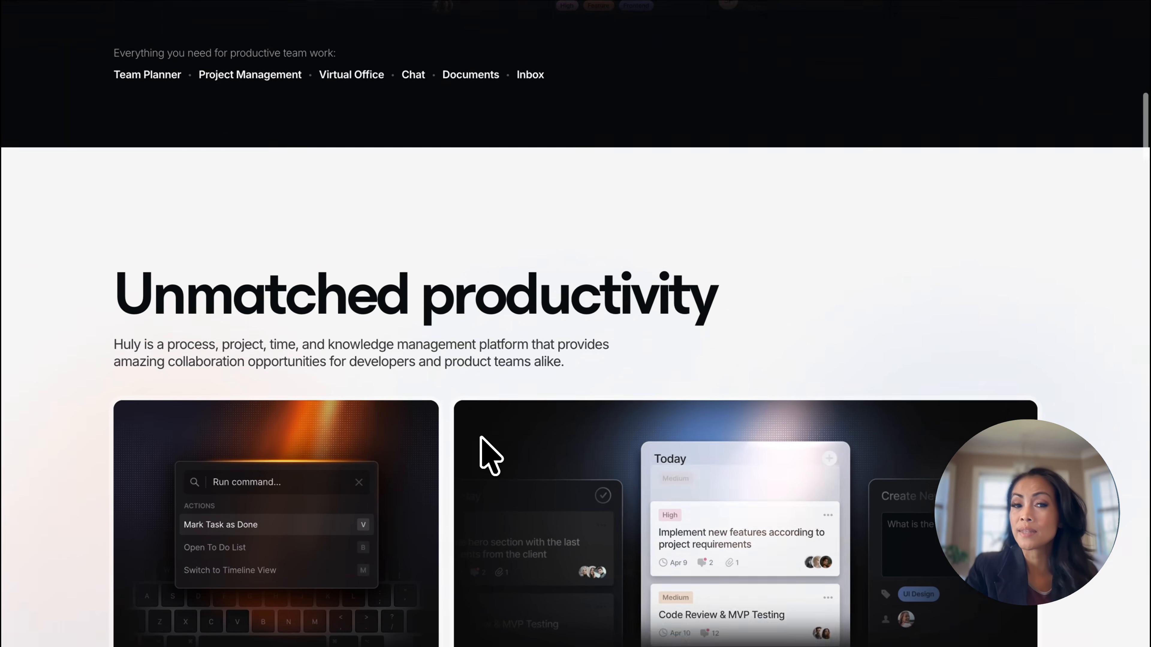
scroll(481, 438, "down", 3)
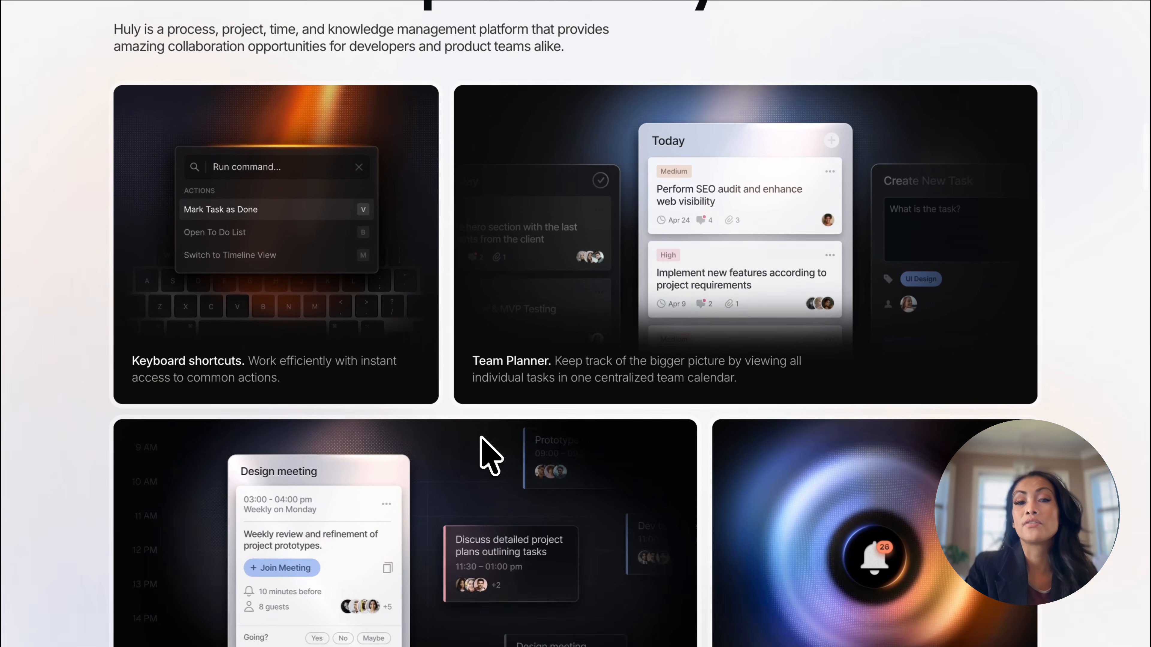
scroll(490, 455, "down", 10)
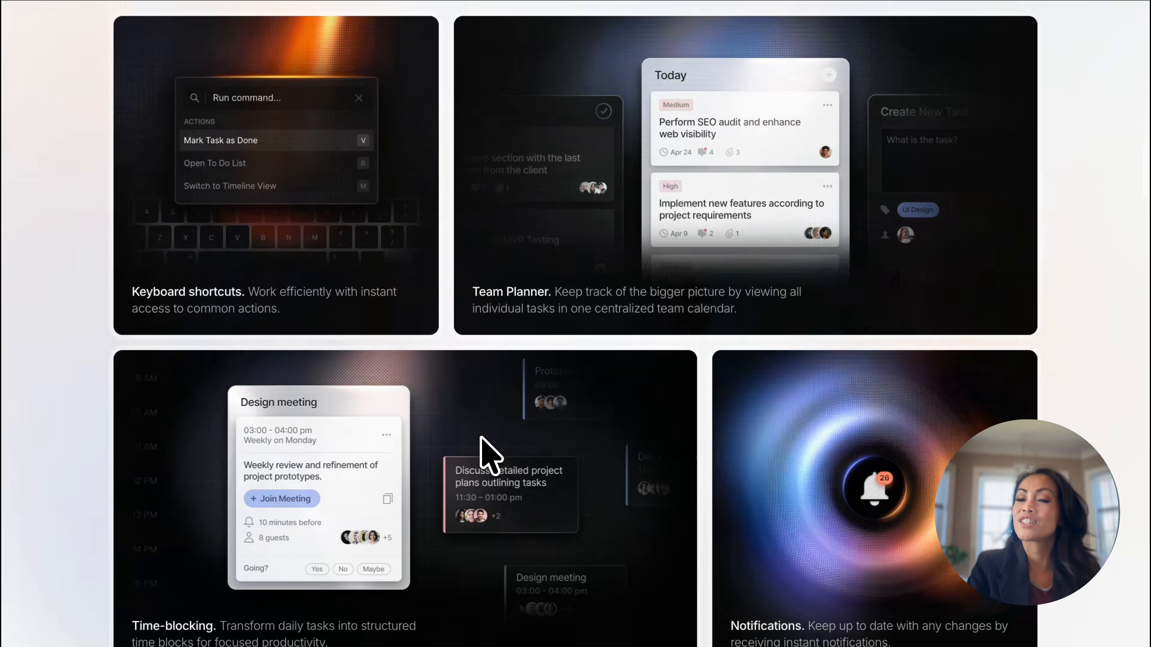
scroll(490, 456, "down", 8)
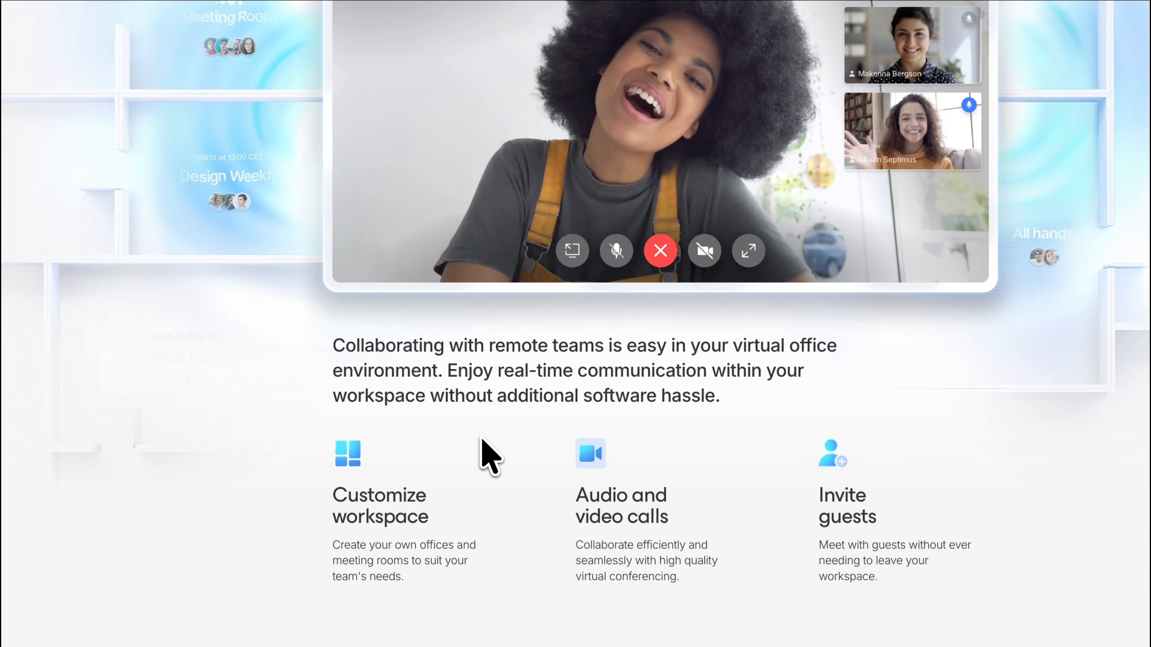
scroll(490, 455, "down", 14)
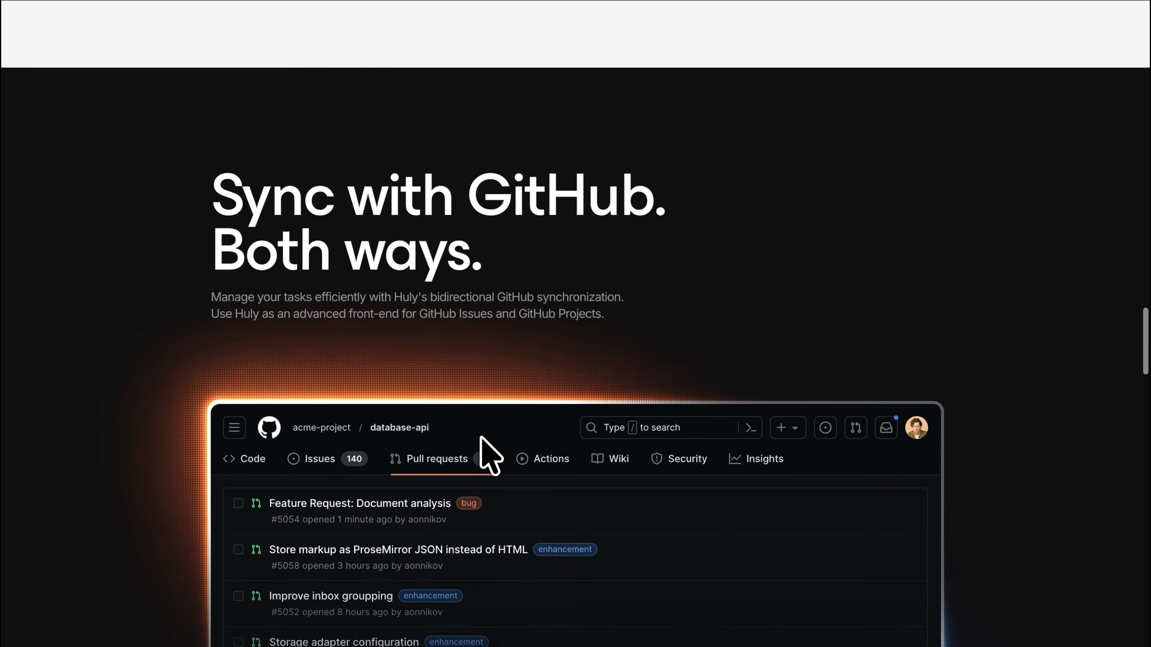
scroll(491, 456, "down", 2)
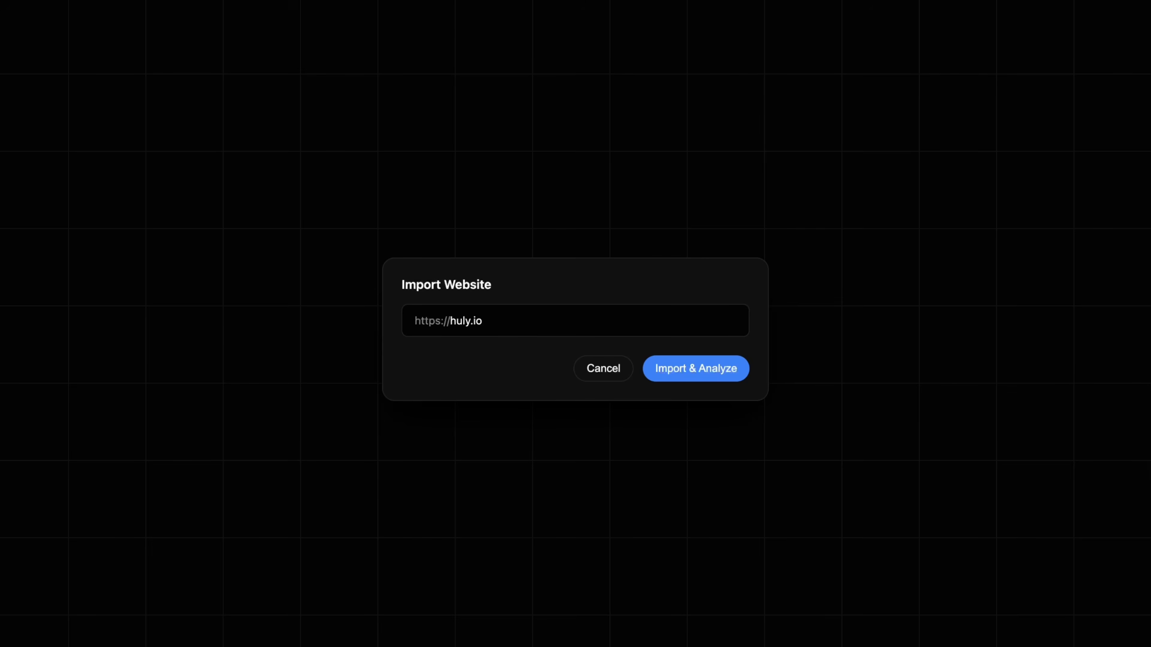
Enter huly.io as the prompt and import that website into it as the design reference
left_click(675, 364)
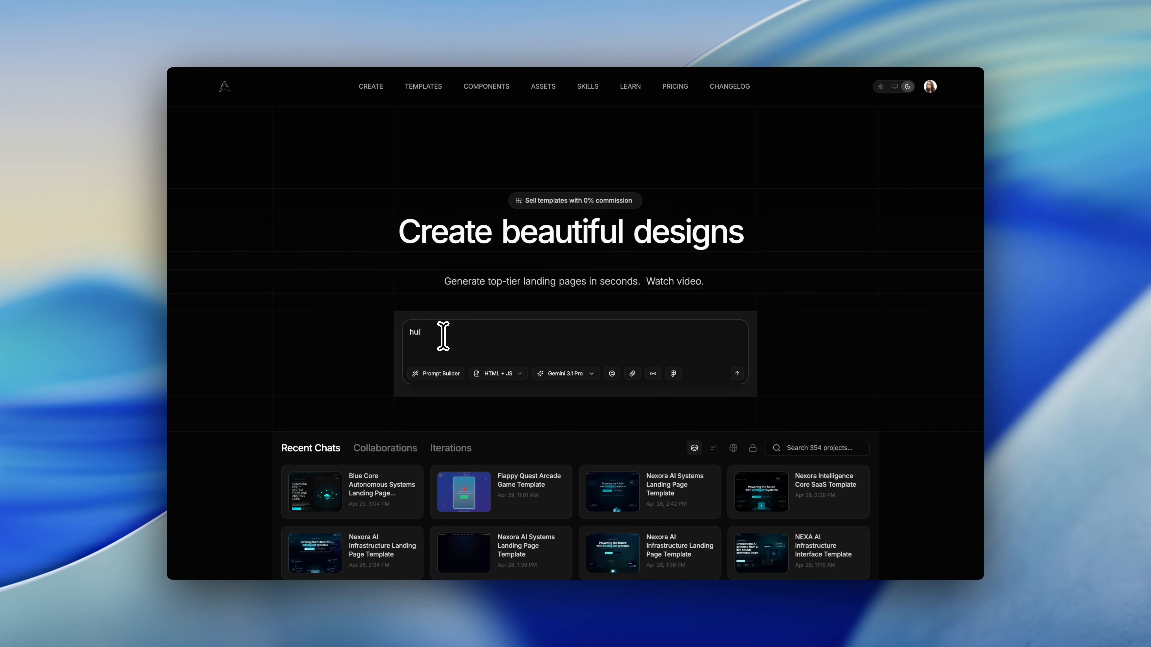
type("o")
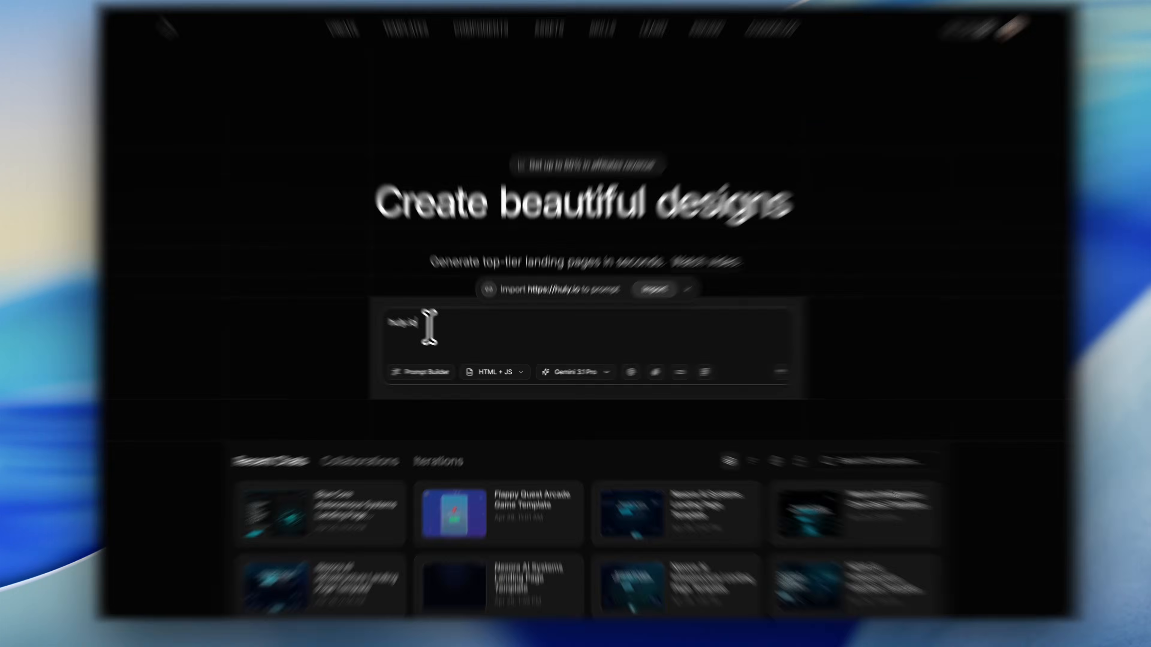
left_click(653, 374)
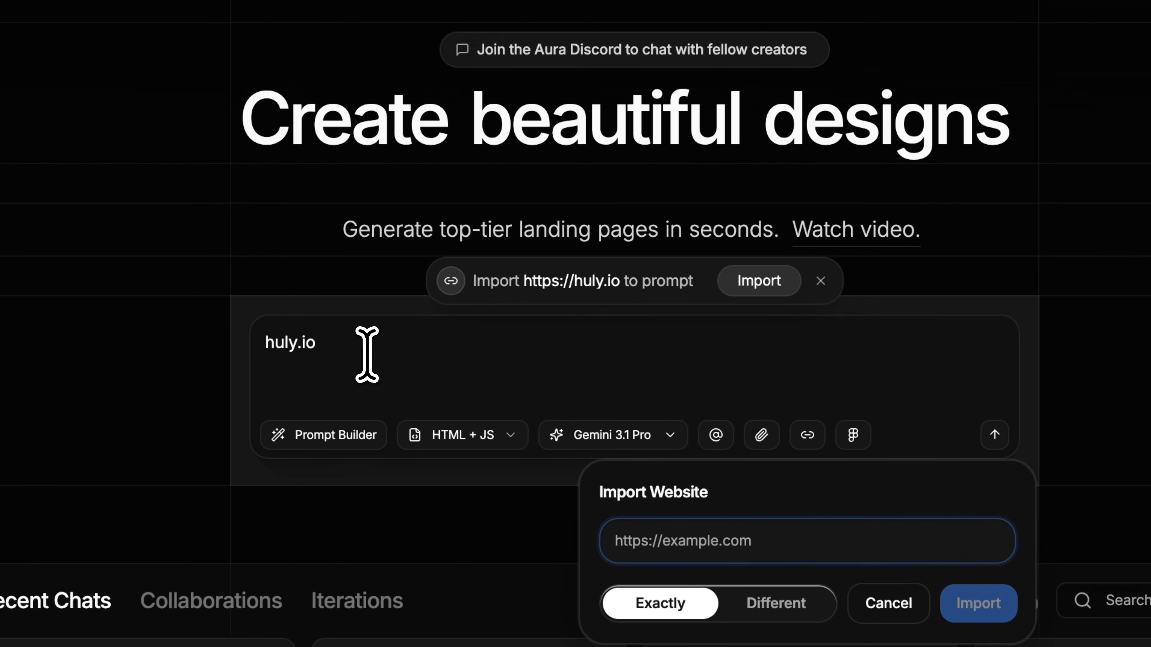
left_click(367, 354)
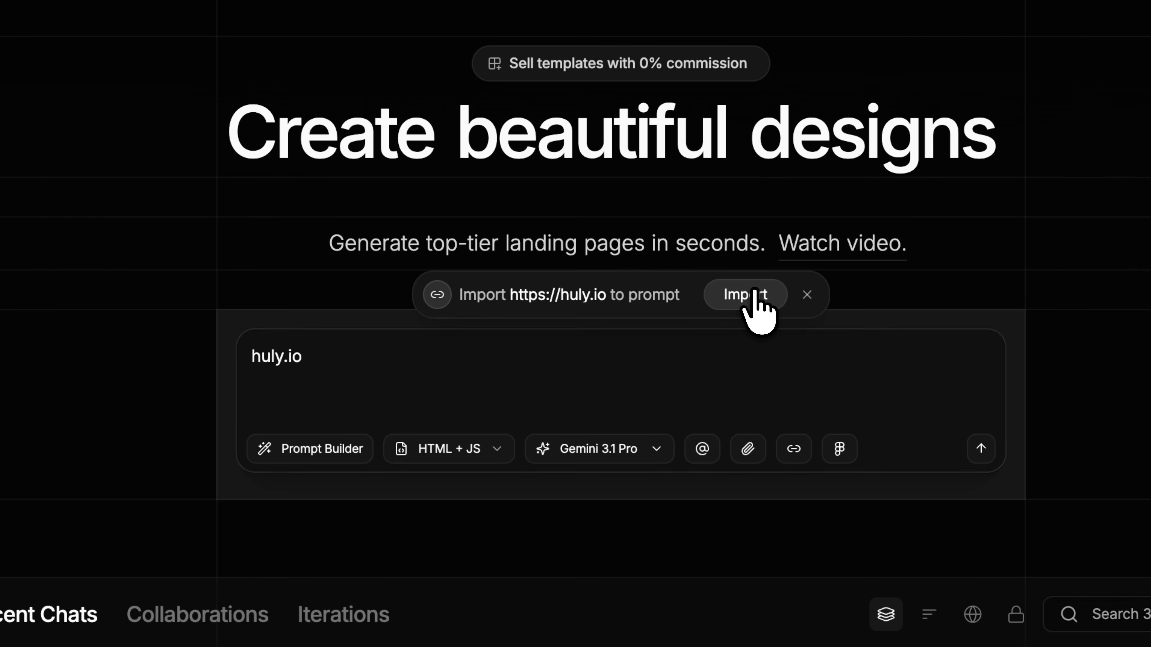
left_click(754, 297)
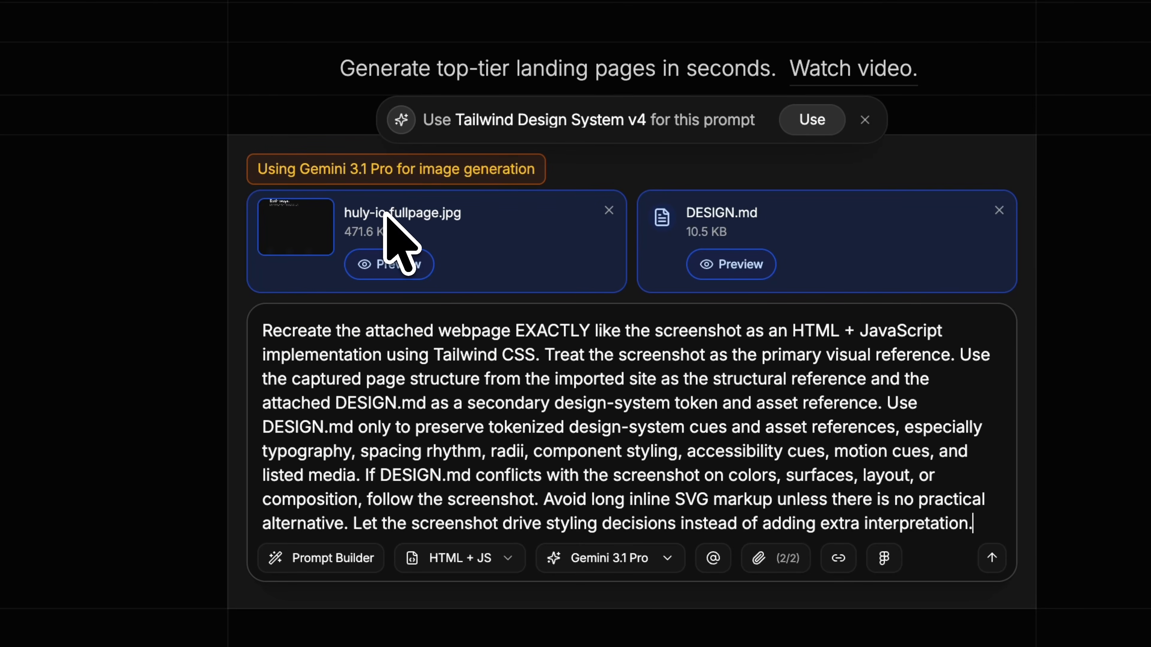
Preview the attached huly-io.fullpage.jpg and check the captured page from the hero down to the footer, then close the preview
left_click(389, 267)
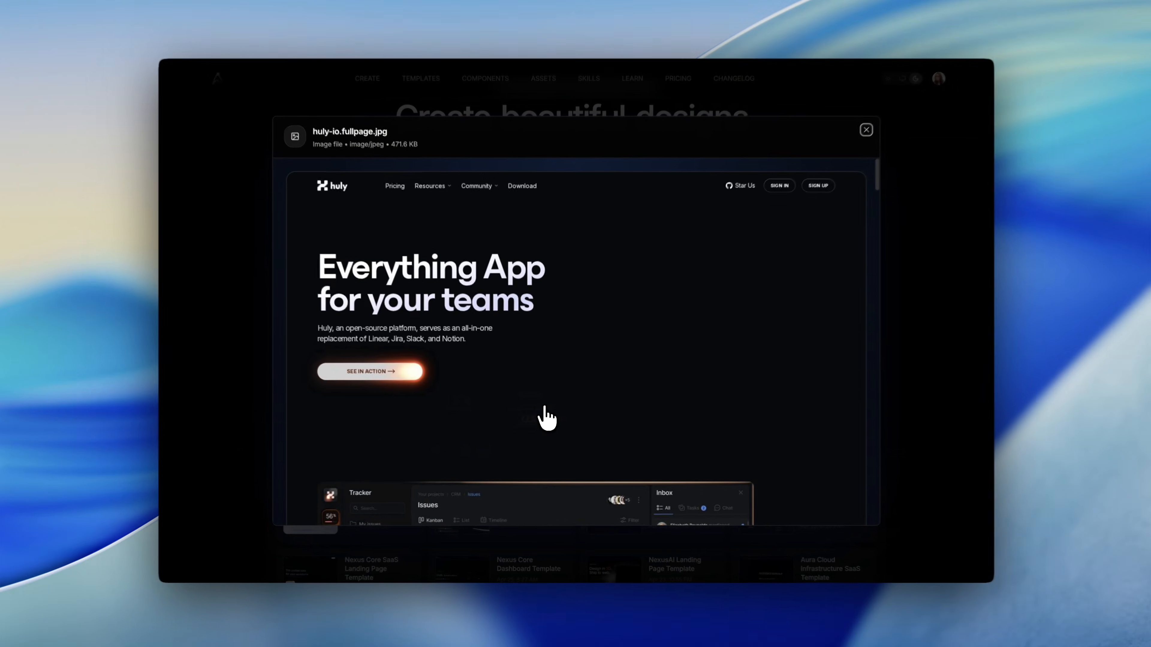
scroll(545, 417, "down", 5)
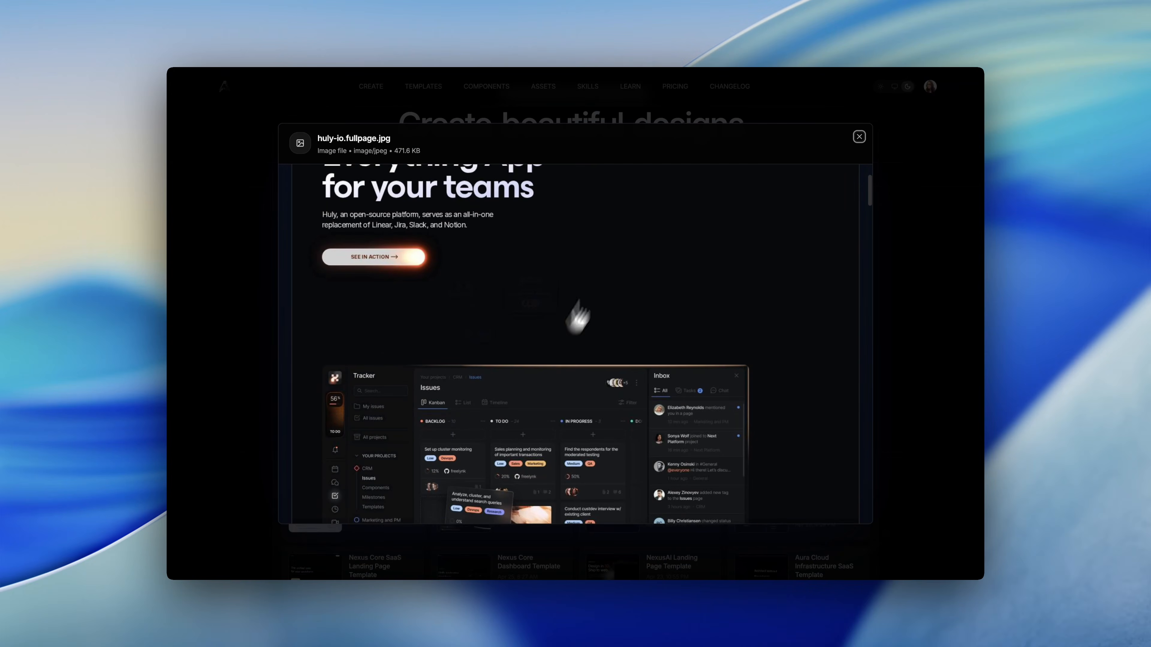
scroll(634, 273, "down", 10)
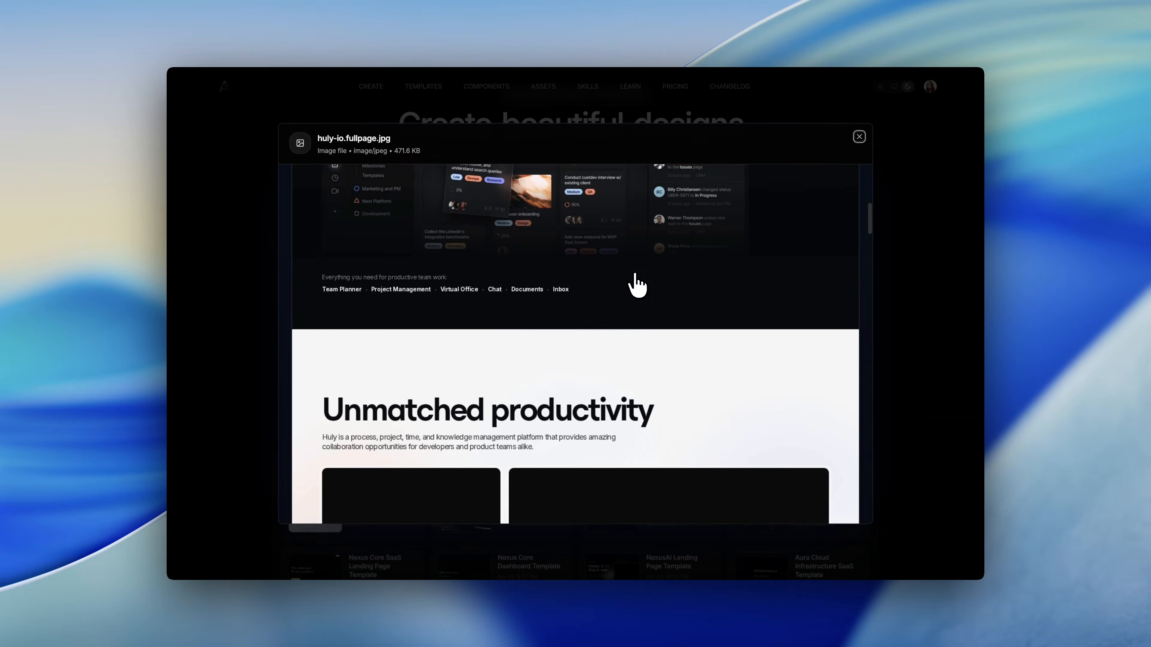
scroll(636, 284, "down", 5)
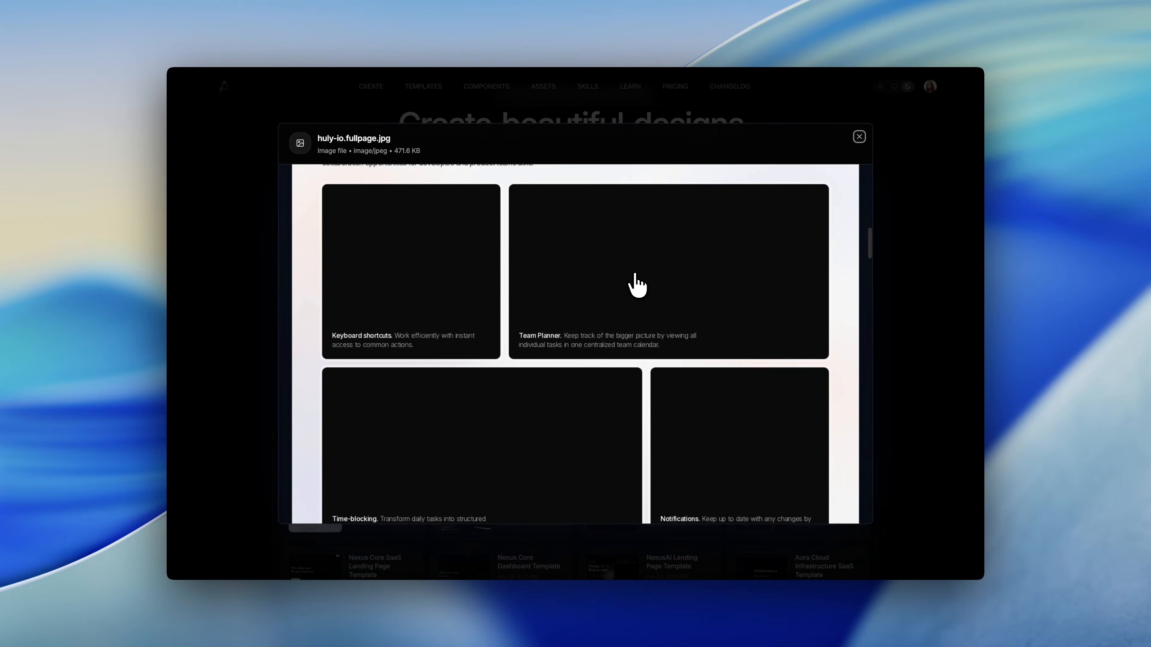
scroll(636, 284, "down", 8)
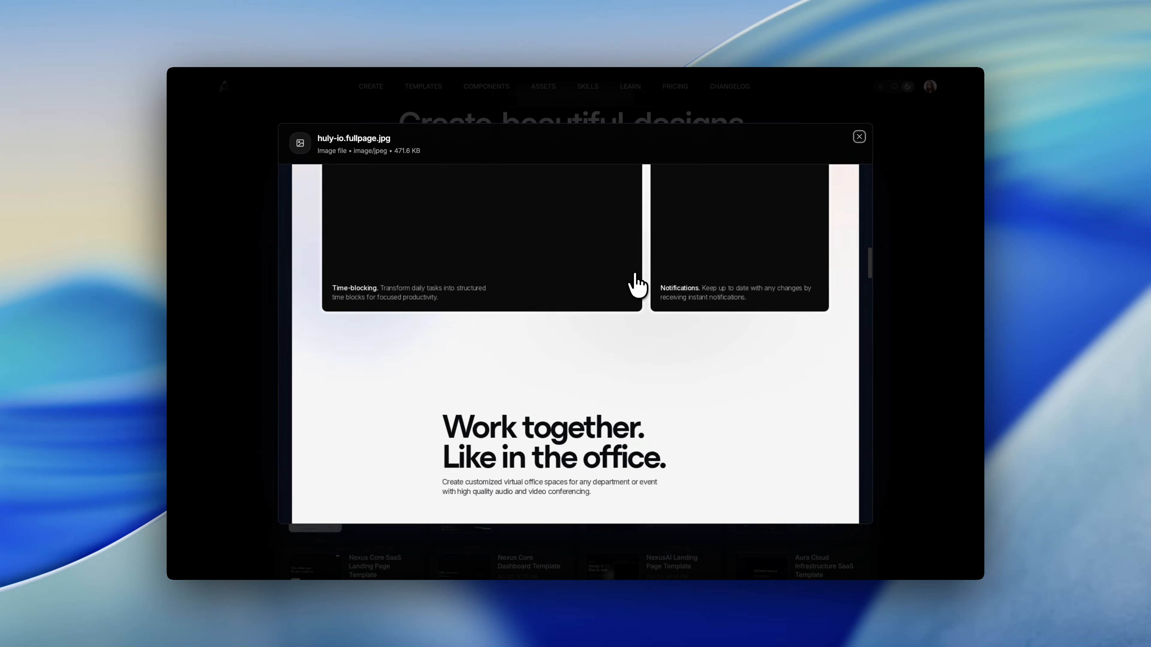
scroll(636, 285, "down", 8)
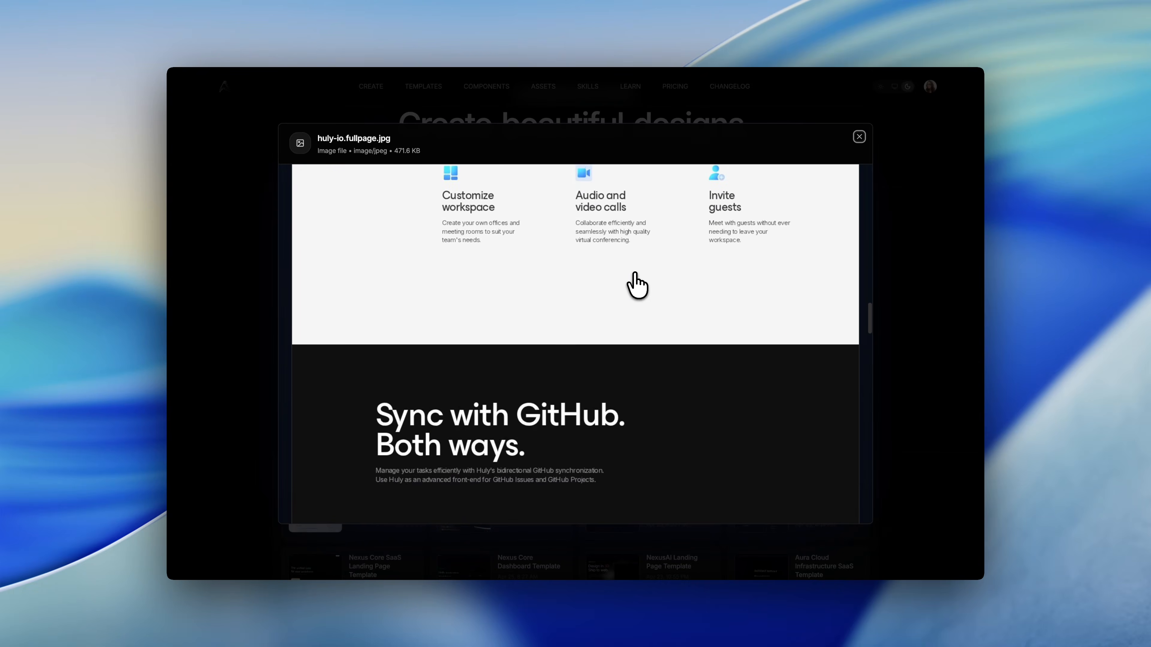
scroll(636, 285, "down", 8)
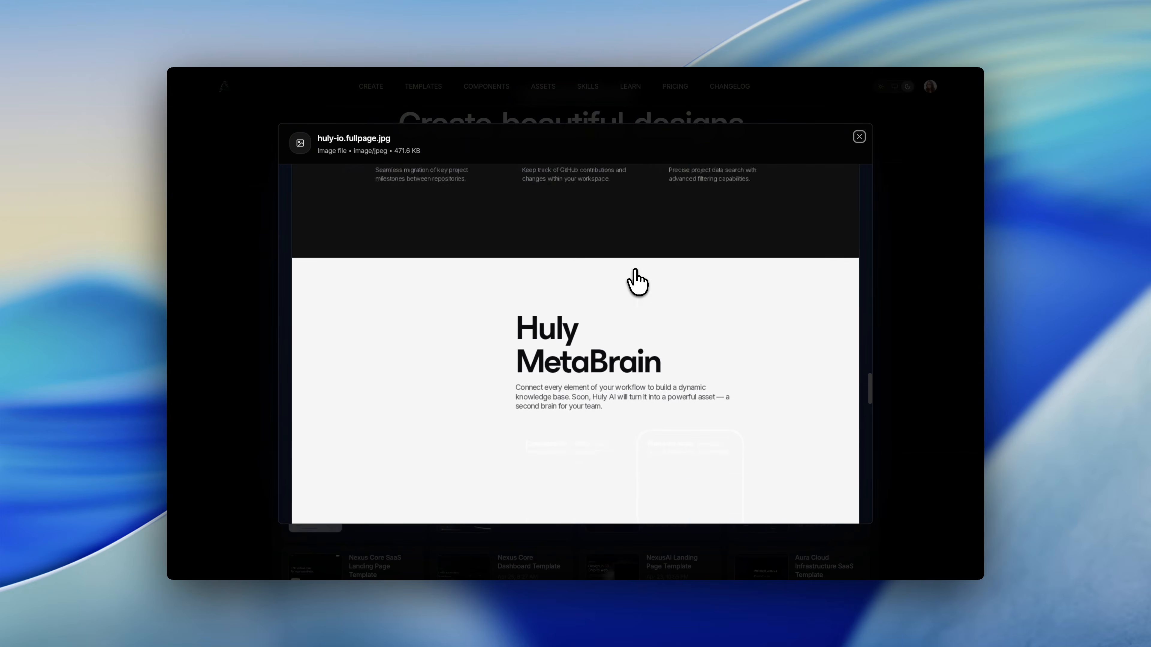
scroll(636, 281, "down", 8)
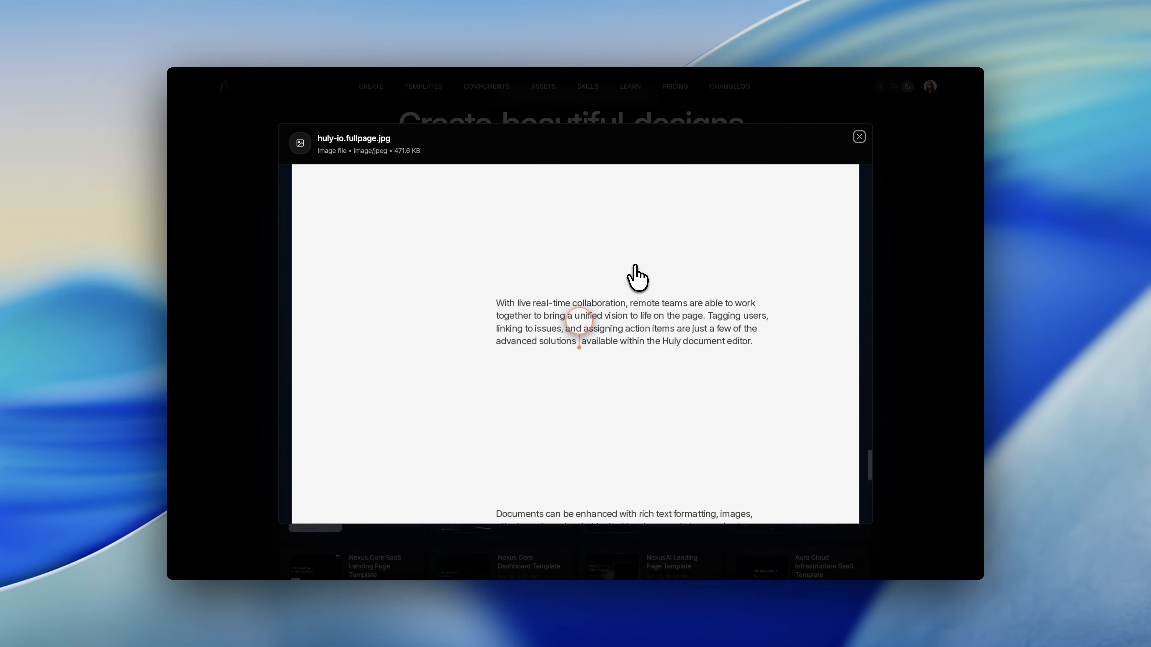
scroll(636, 276, "down", 6)
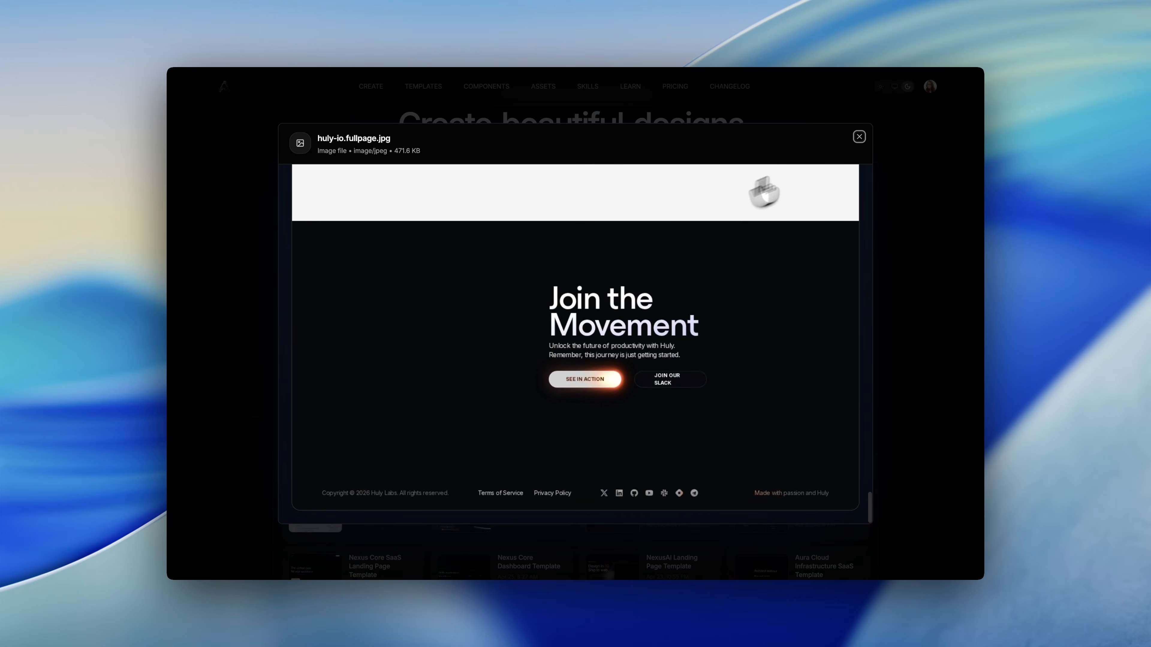
left_click(859, 137)
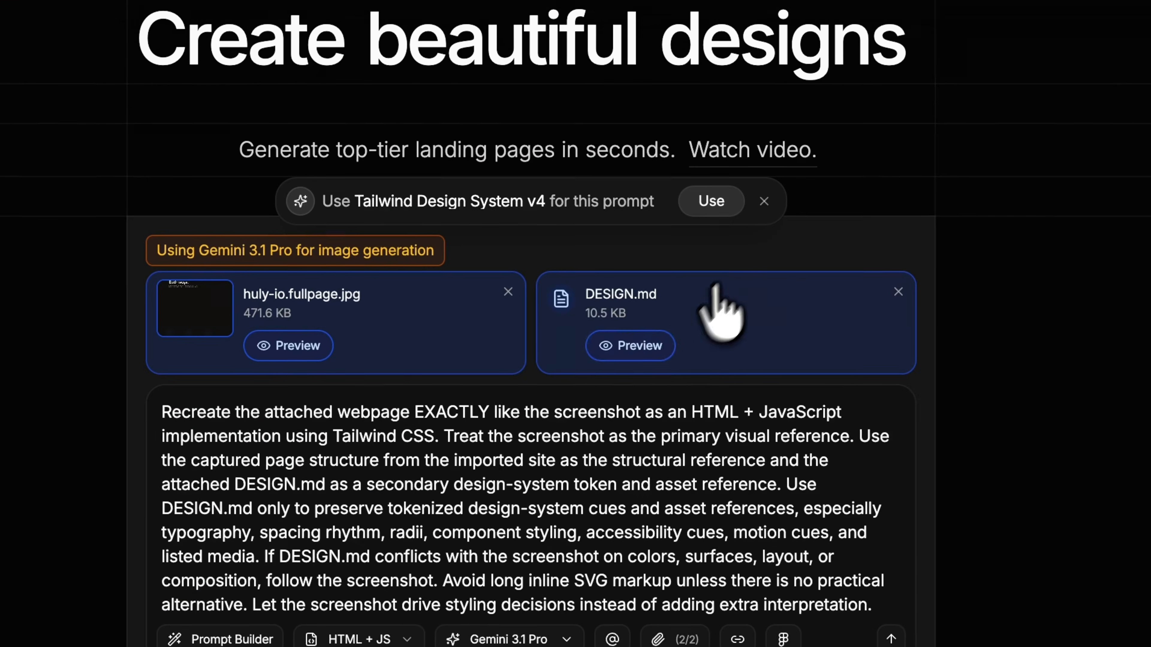
Preview the attached DESIGN.md and read through its color, typography, spacing, component, layout and elevation rules
left_click(640, 348)
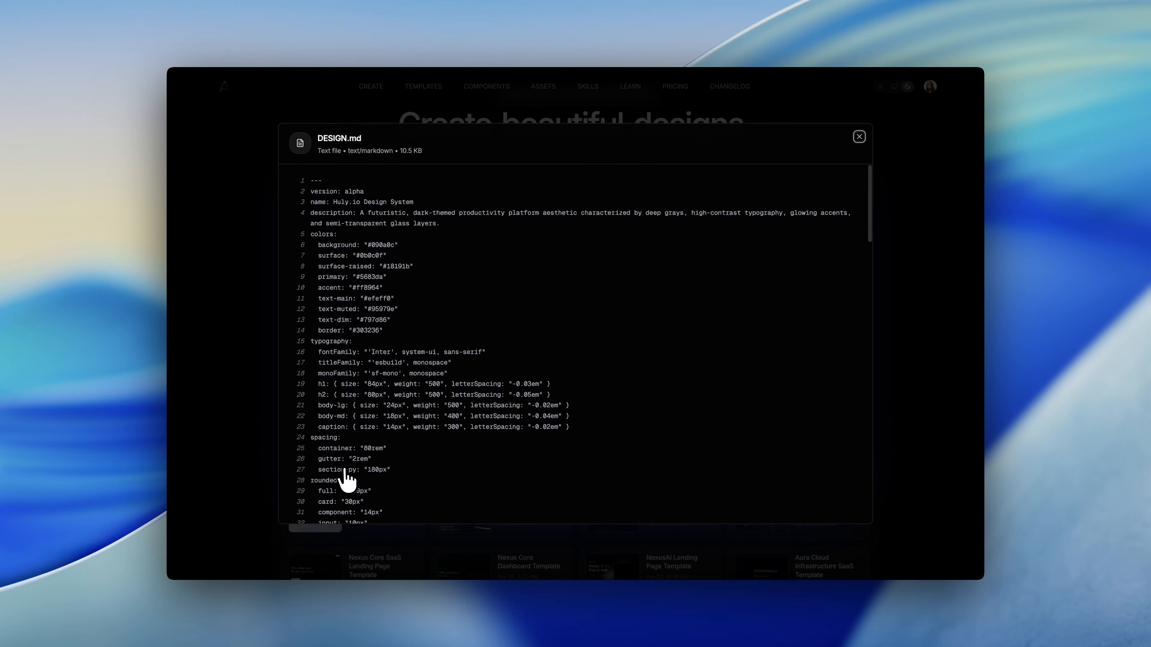
scroll(347, 480, "down", 3)
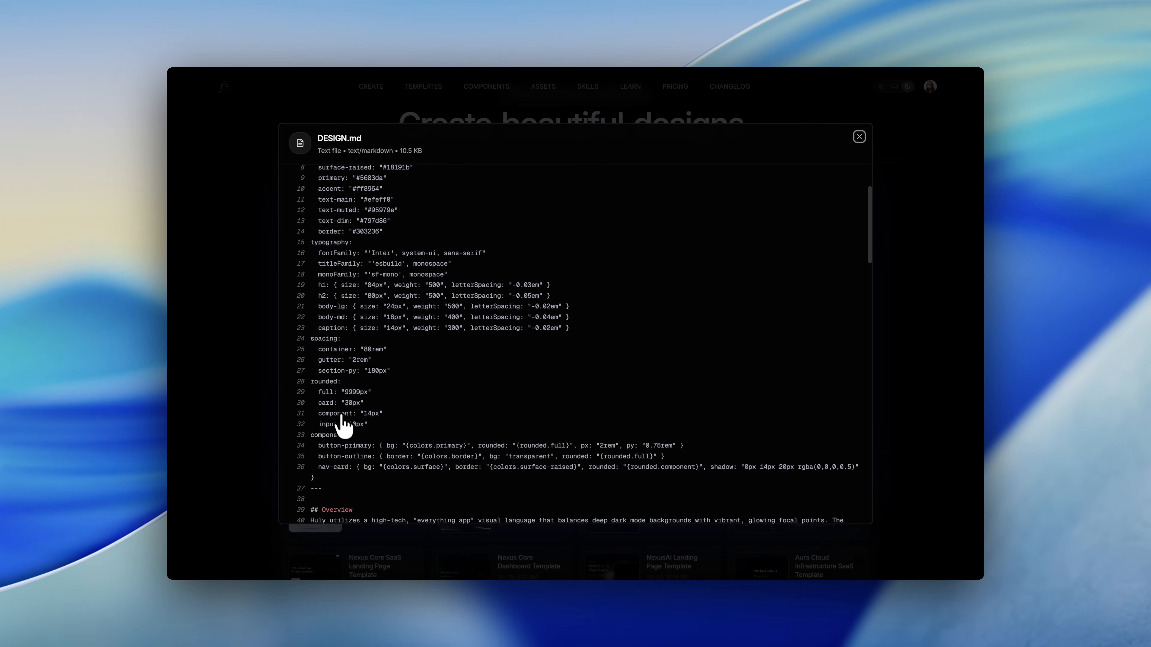
scroll(345, 440, "down", 4)
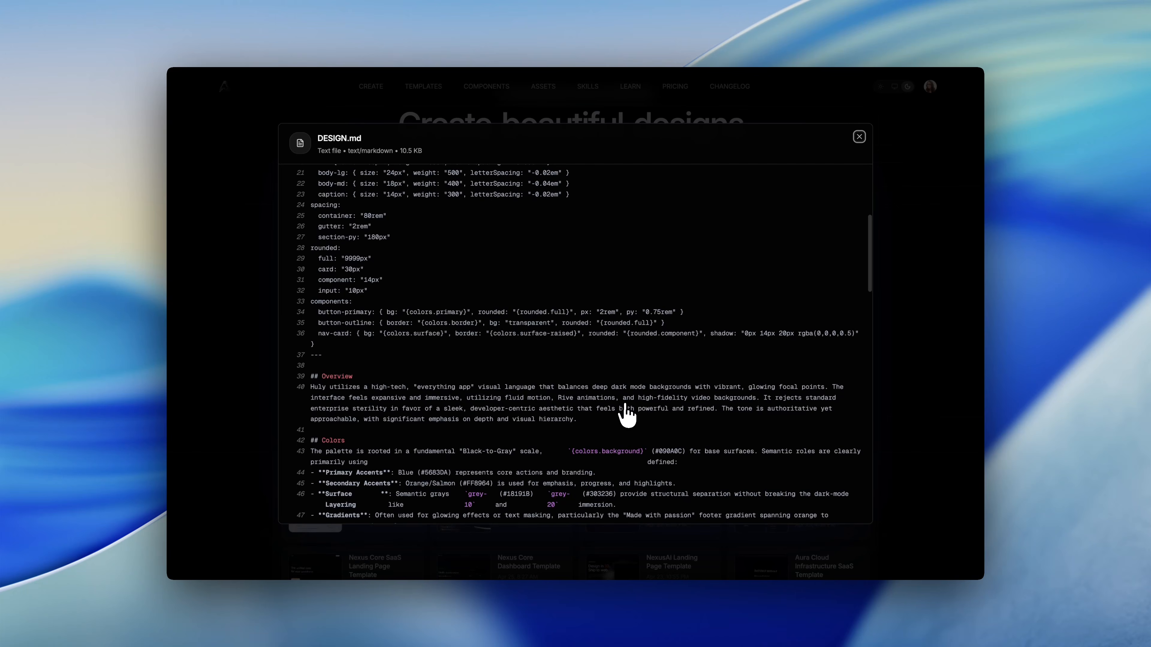
scroll(430, 438, "down", 3)
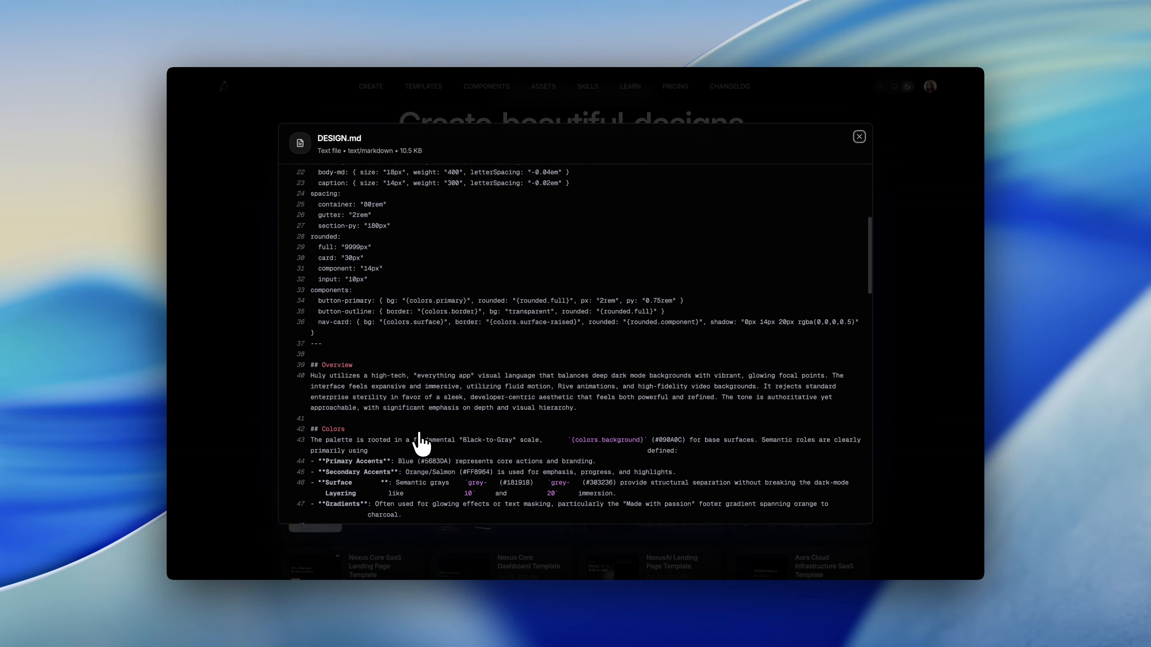
scroll(421, 438, "down", 3)
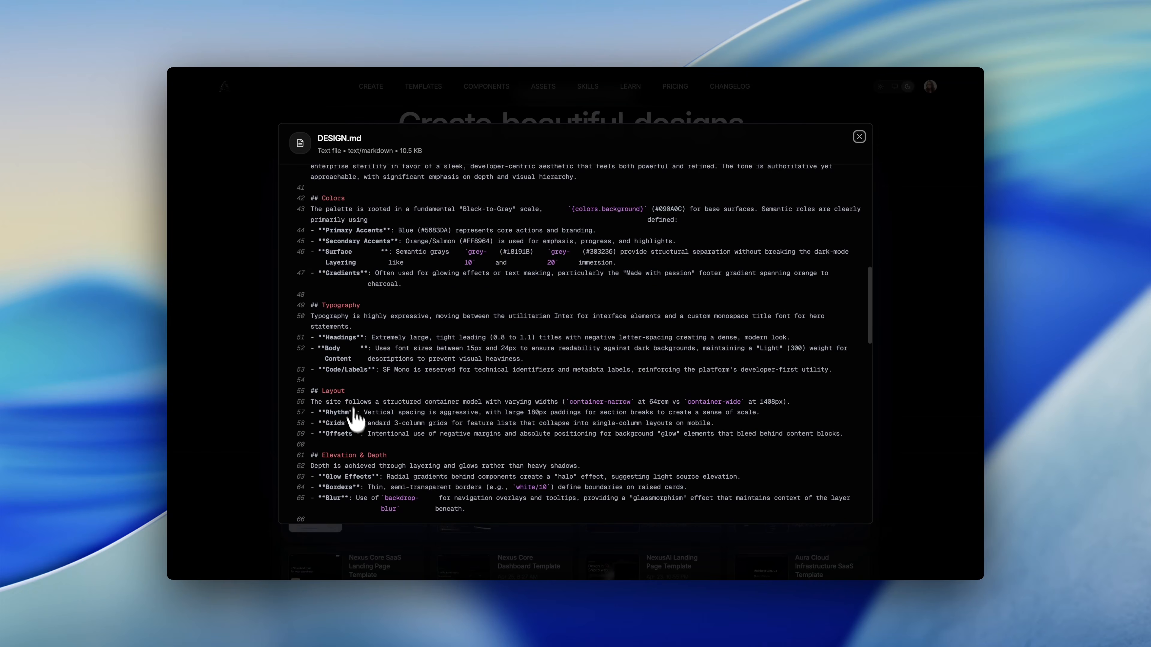
scroll(369, 462, "down", 1)
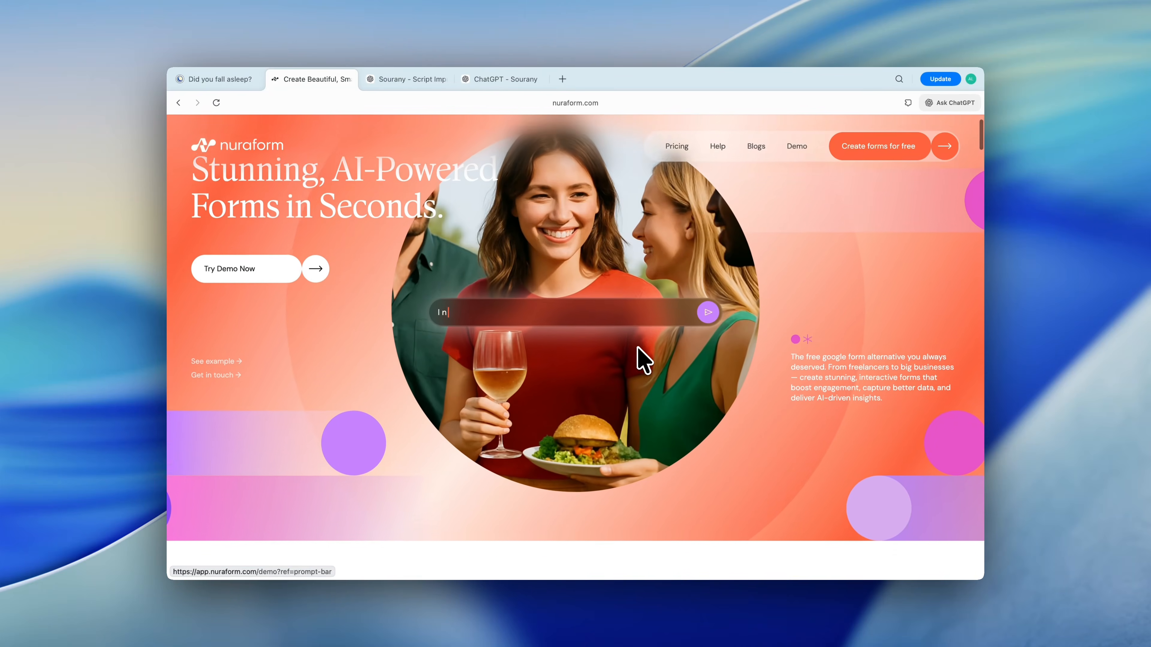
Examine the original nuraform.com landing page down to its feature sections and compare it with the full-page capture attached in its recreation chat
scroll(639, 360, "down", 5)
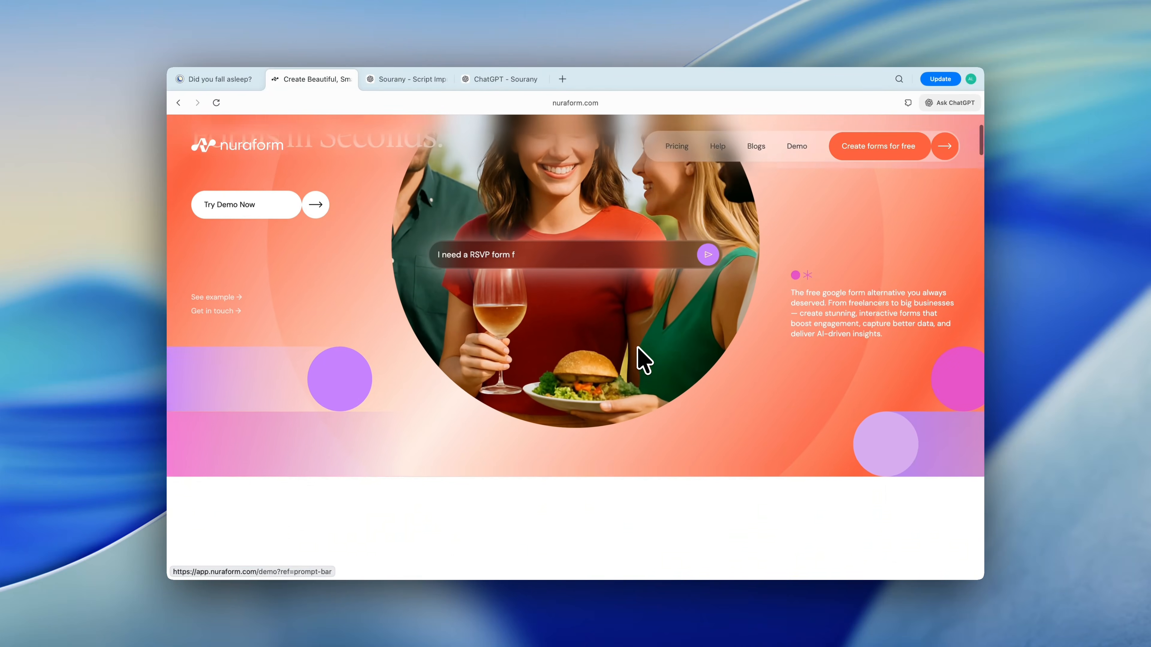
scroll(644, 361, "down", 5)
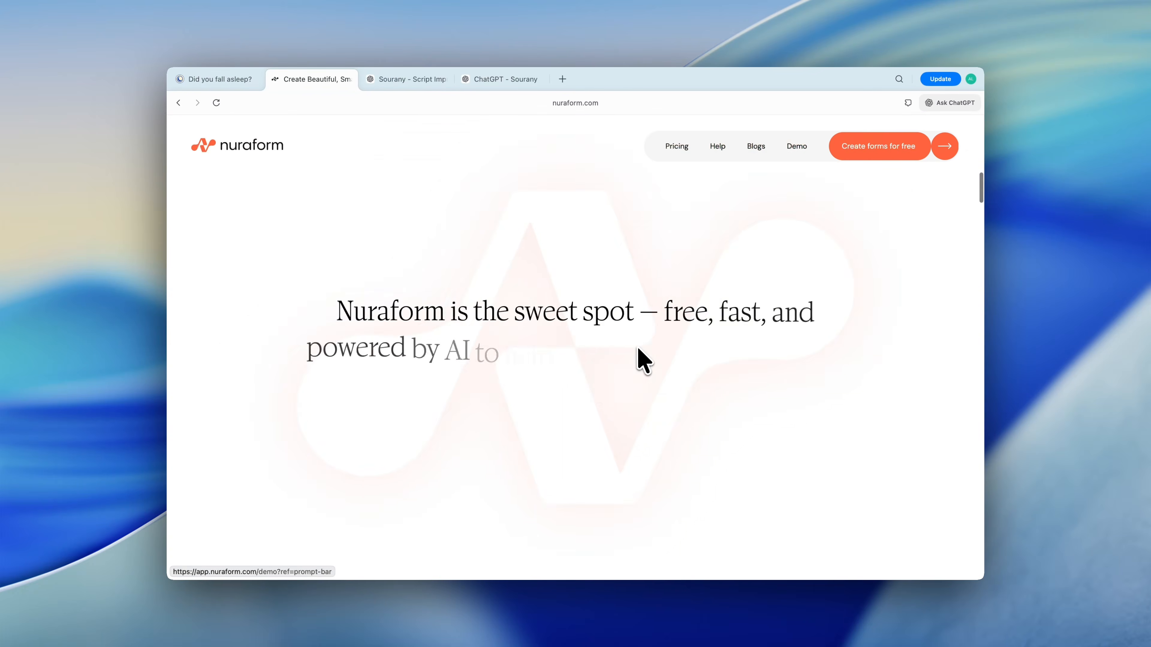
scroll(643, 360, "down", 5)
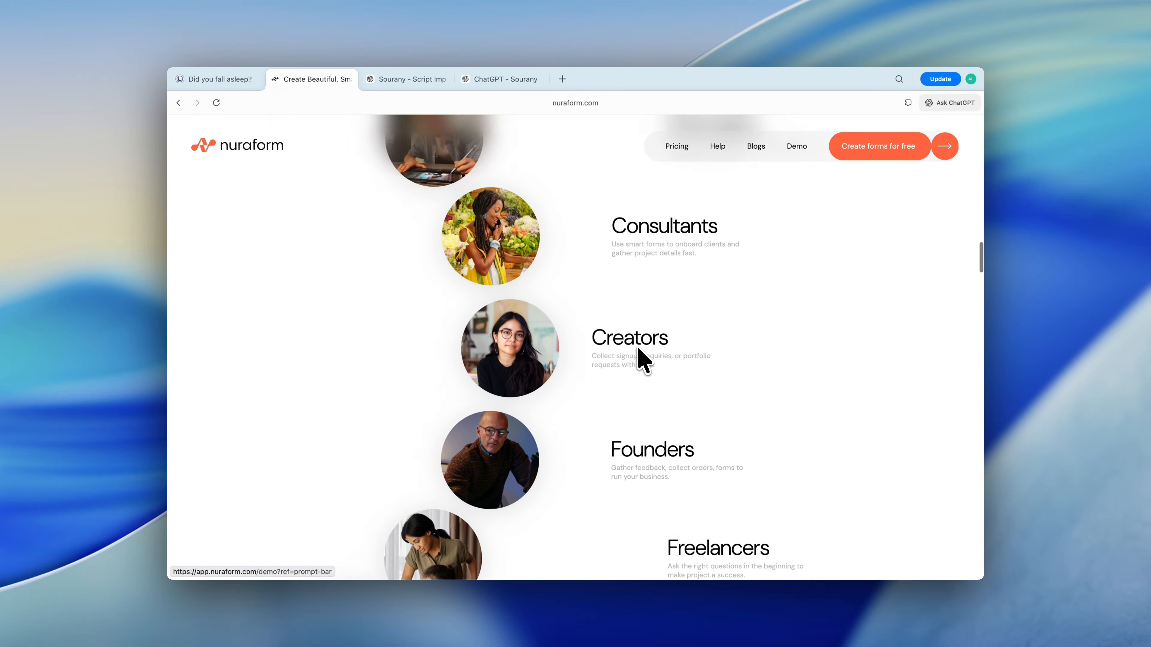
scroll(643, 361, "down", 5)
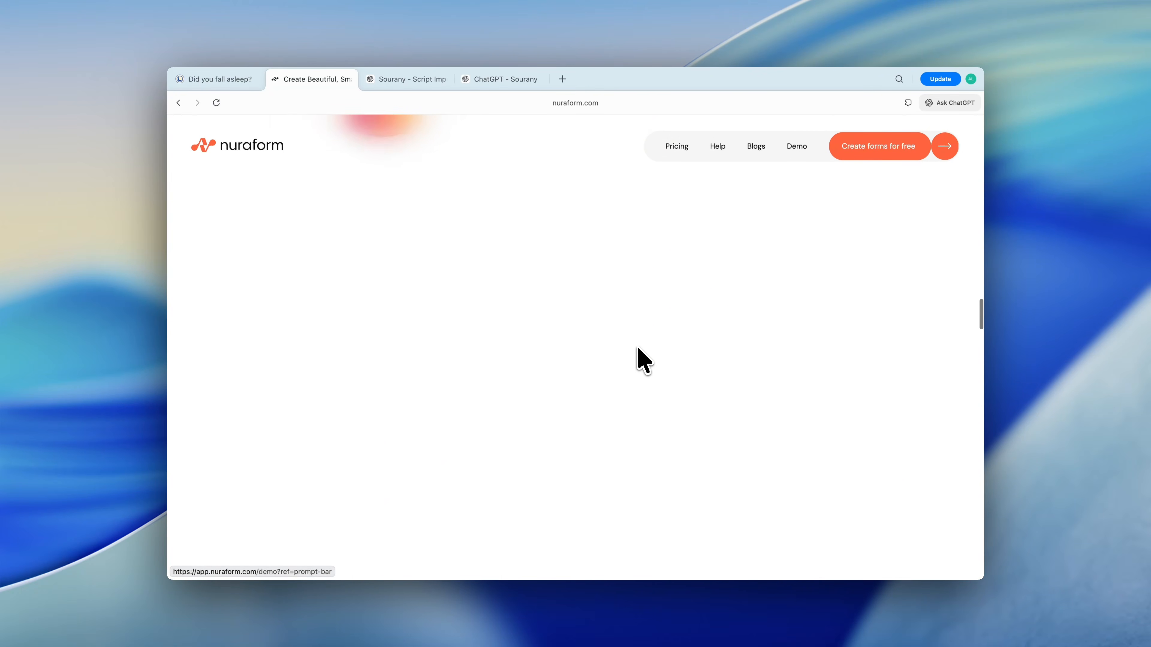
scroll(644, 360, "down", 10)
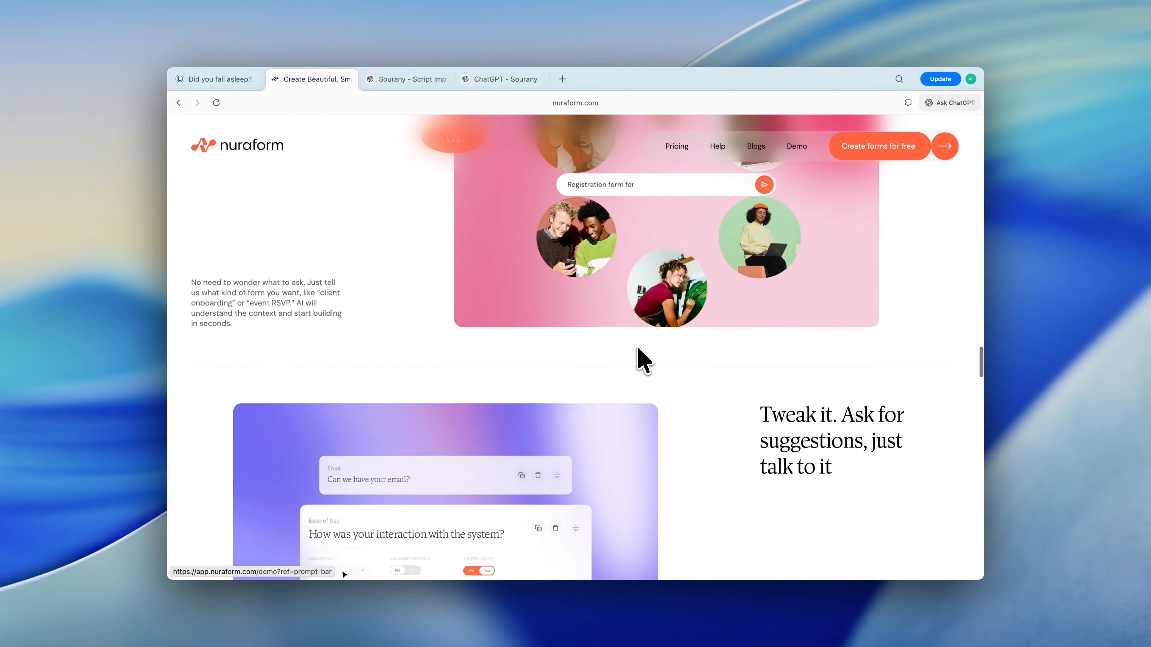
scroll(643, 361, "down", 3)
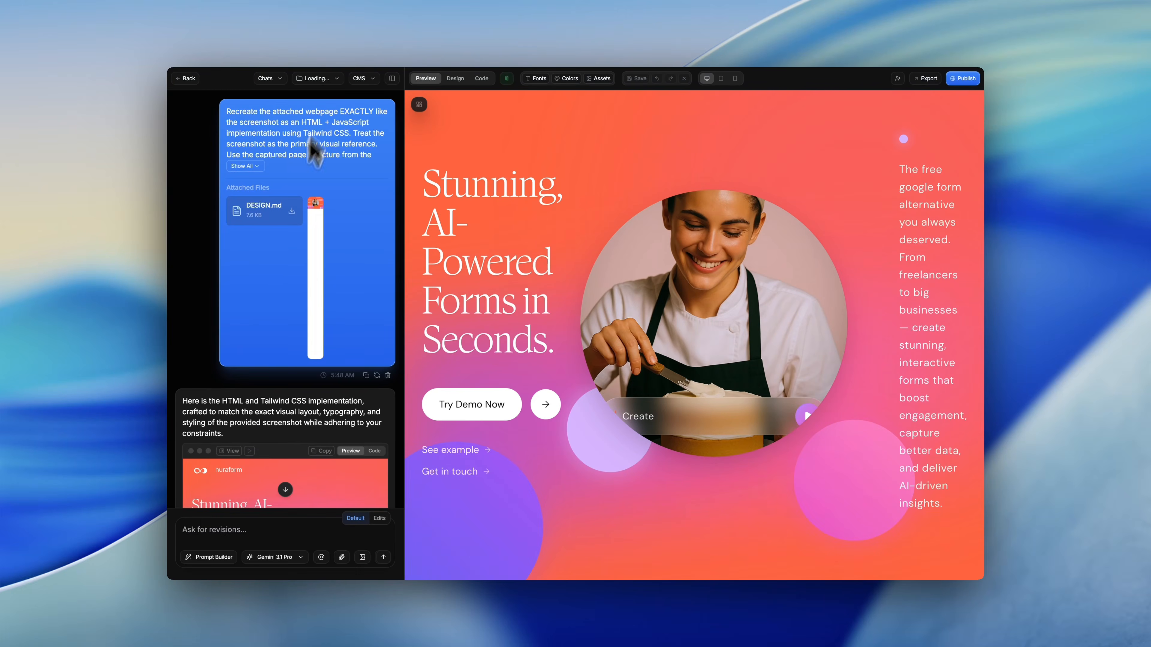
left_click(316, 205)
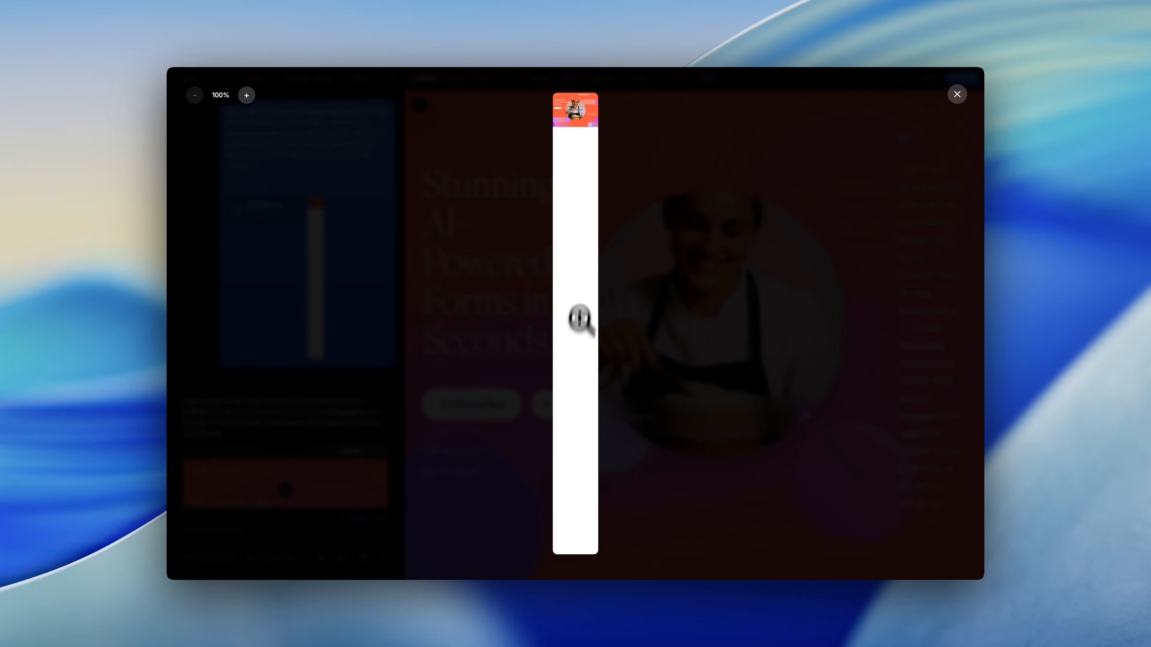
left_click(957, 94)
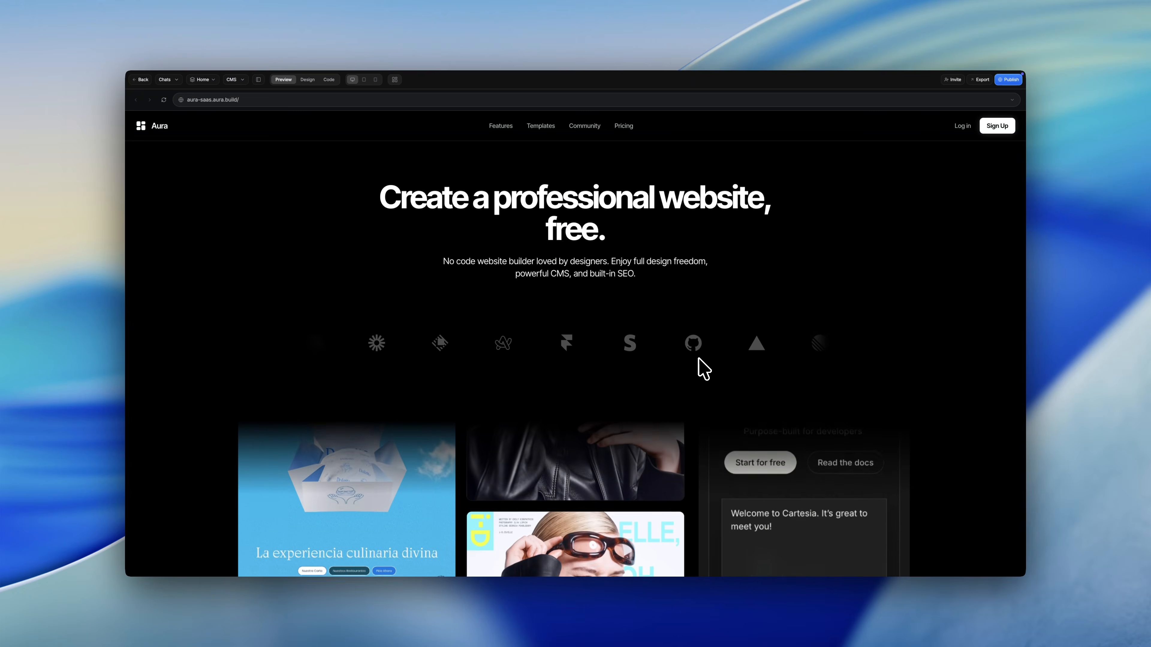
Review the aura-saas.aura.build page preview from the hero through the template gallery to the Create, collaborate, and go live section
scroll(696, 365, "down", 10)
scroll(724, 374, "down", 10)
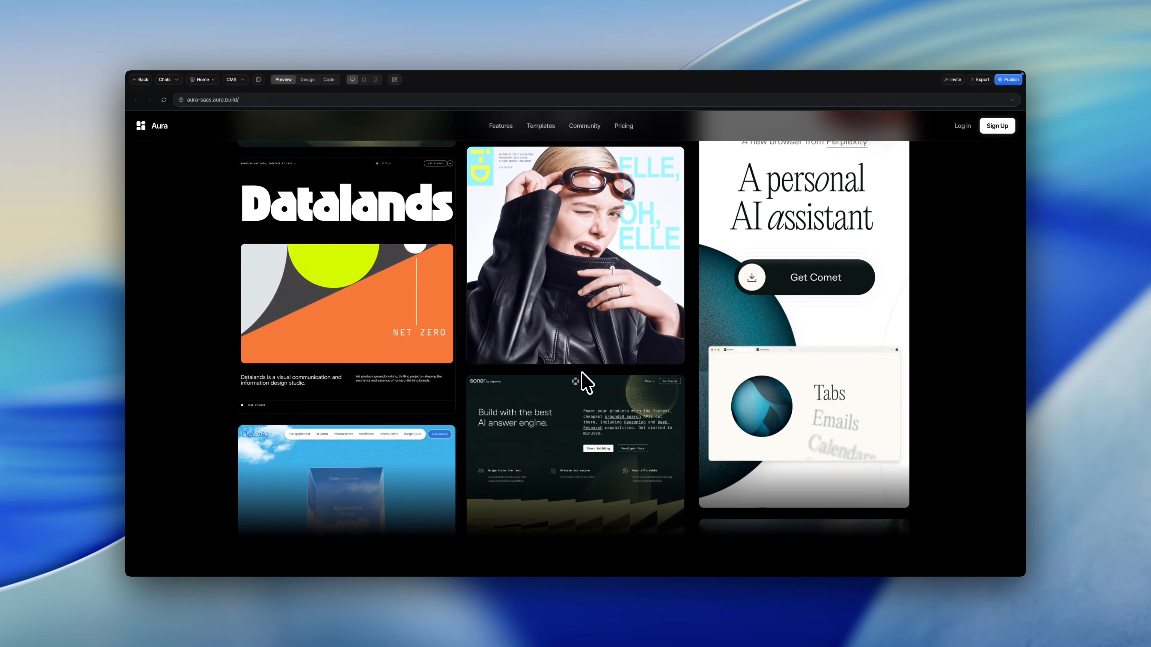
scroll(715, 348, "down", 10)
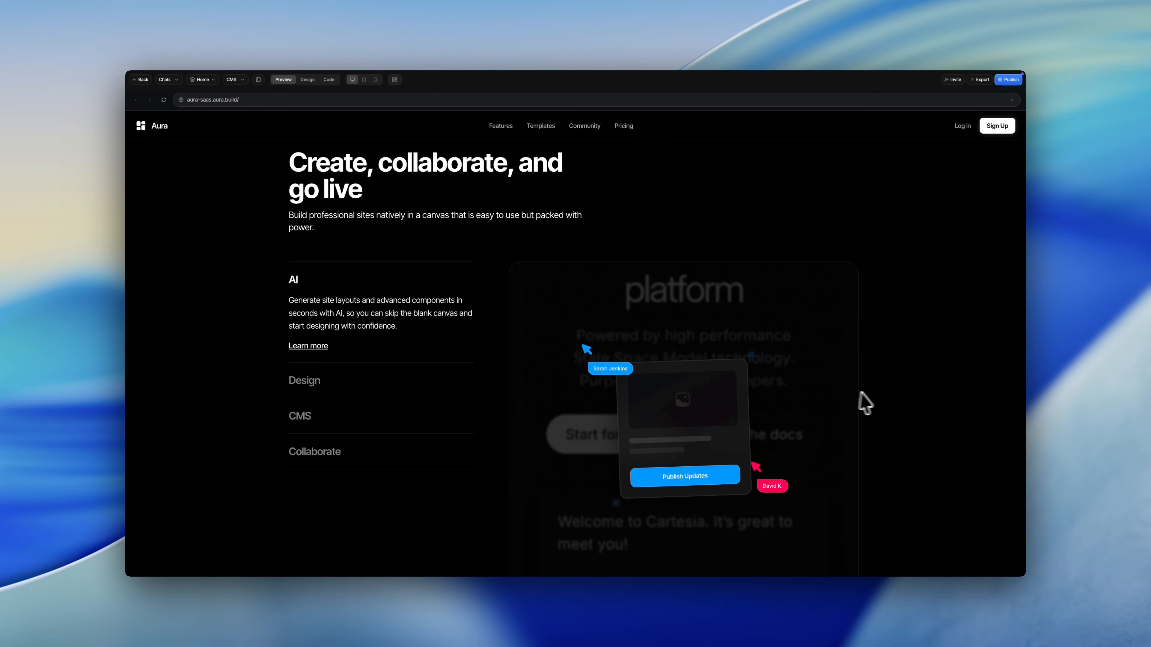
scroll(860, 399, "down", 10)
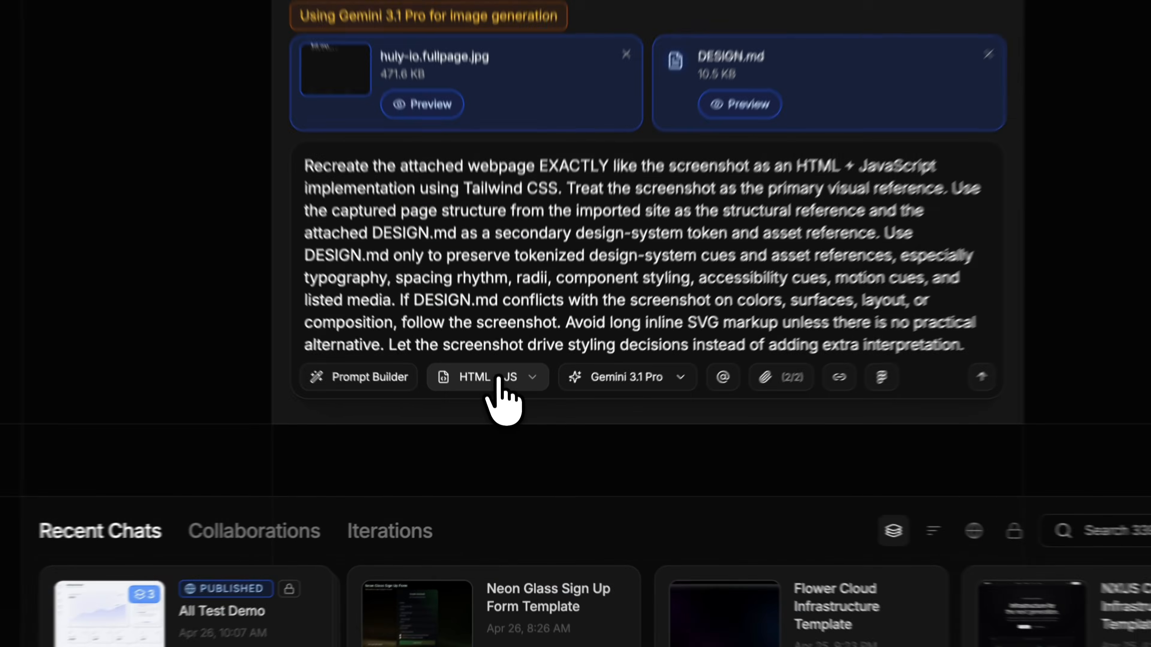
Check the output format options for the prompt and choose Gemini 3.1 Pro as the HTML generation model
left_click(493, 442)
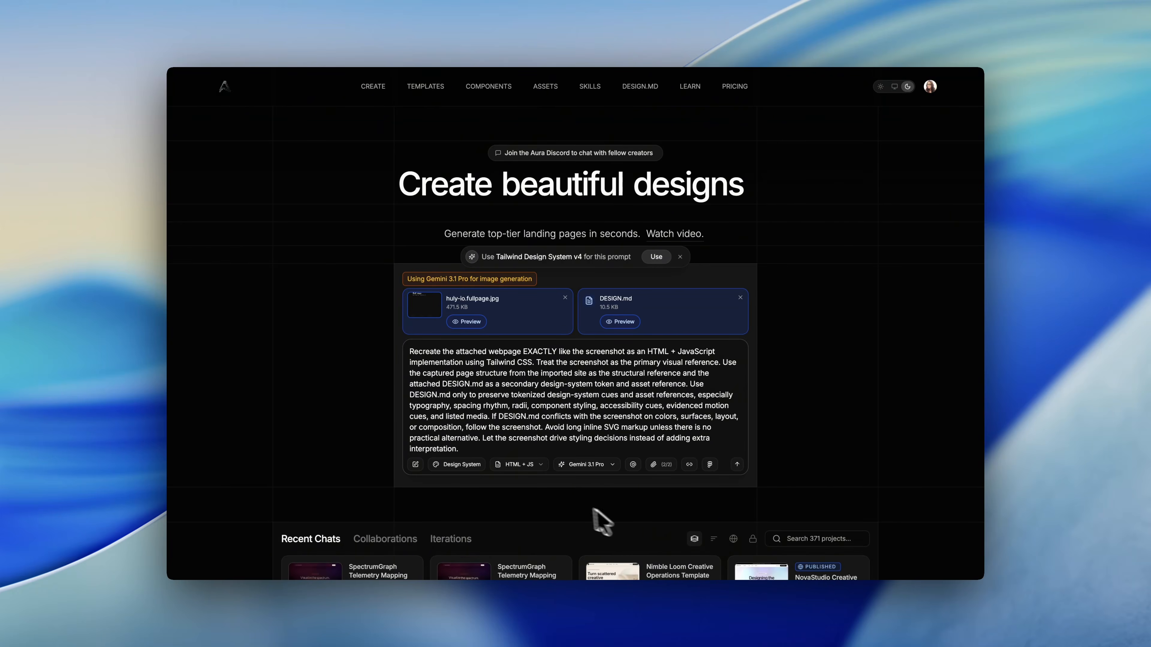
left_click(581, 465)
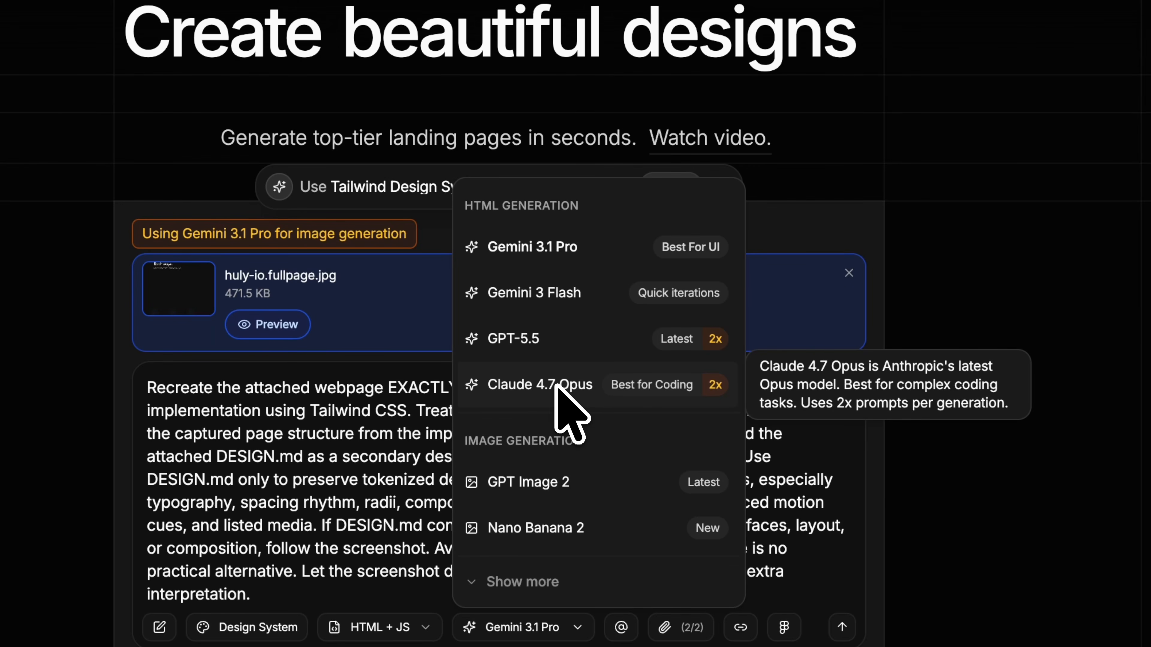
left_click(581, 248)
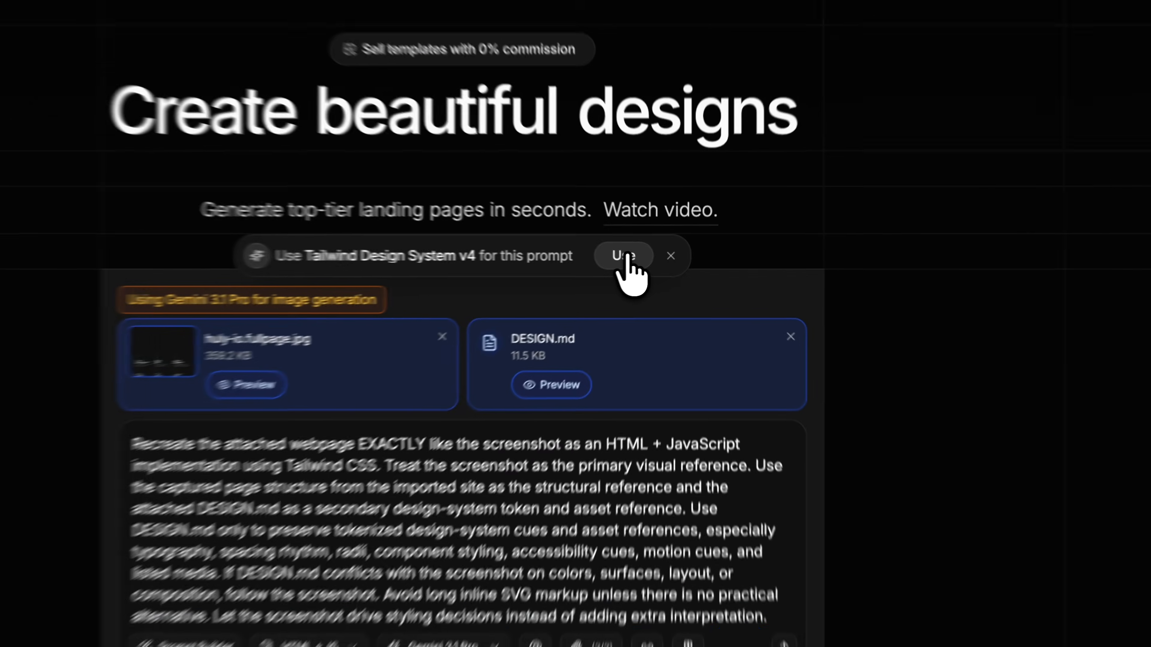
Add the Tailwind Design System v4 skill to the huly.io recreation prompt and submit it for generation
left_click(657, 259)
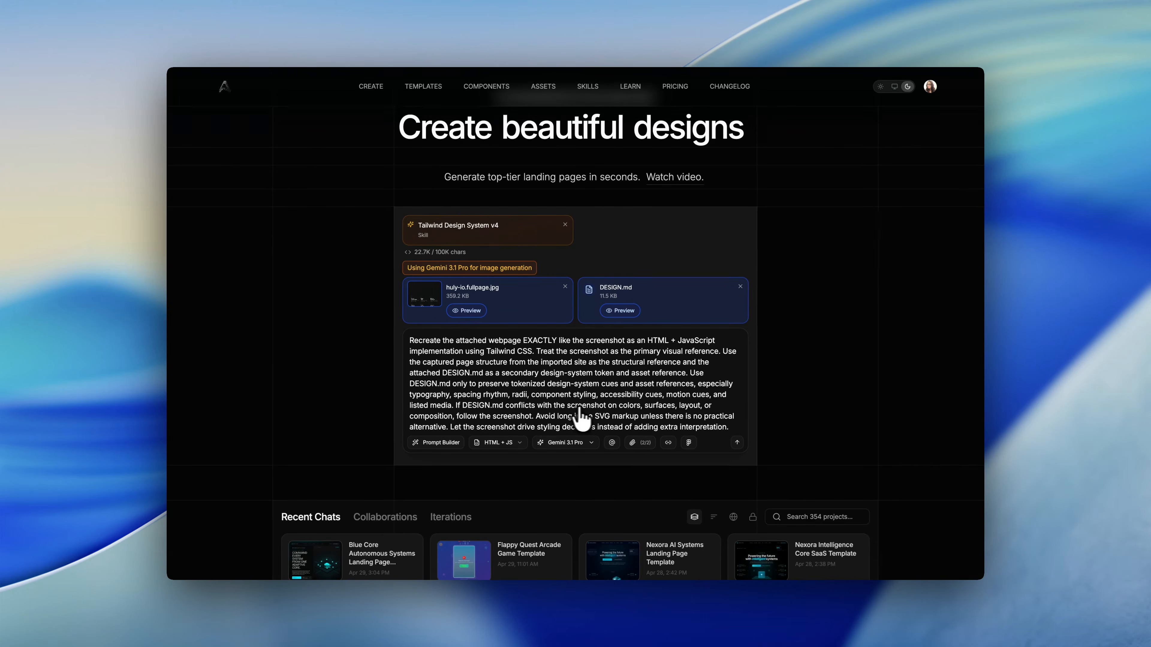
scroll(616, 418, "down", 1)
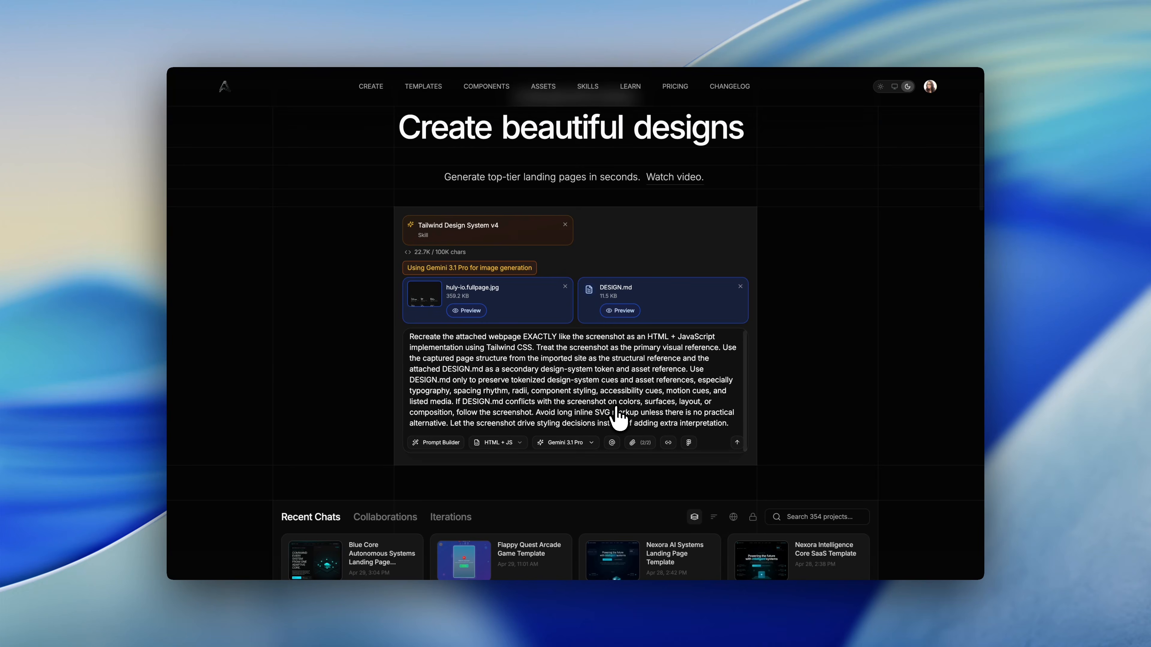
scroll(619, 421, "up", 1)
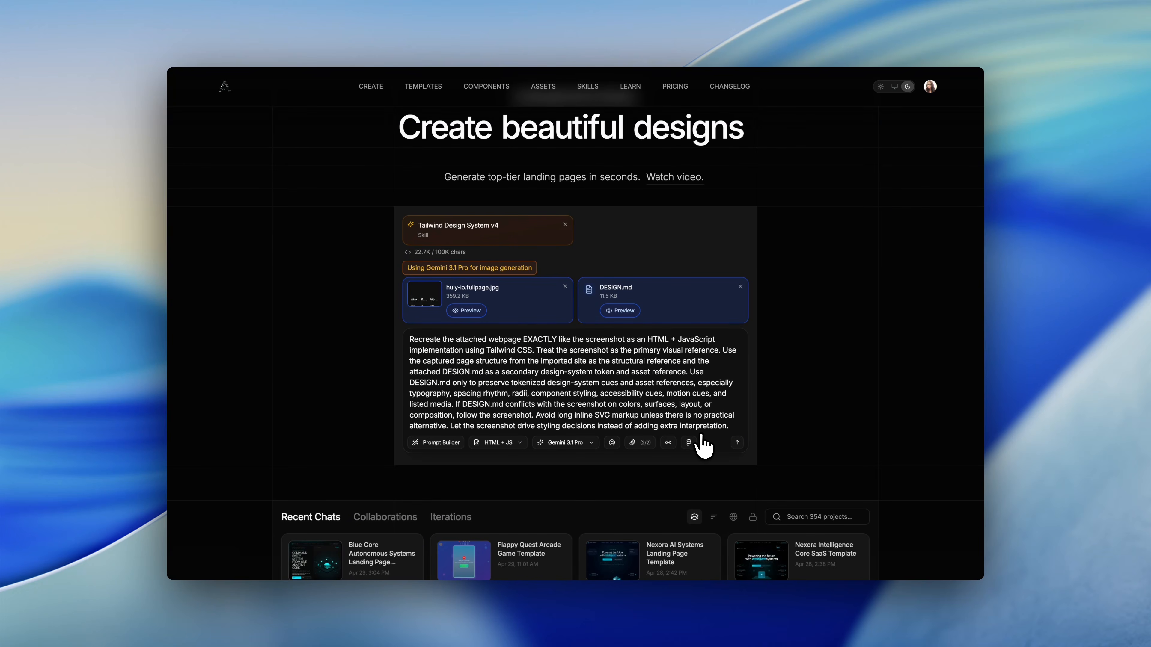
left_click(741, 448)
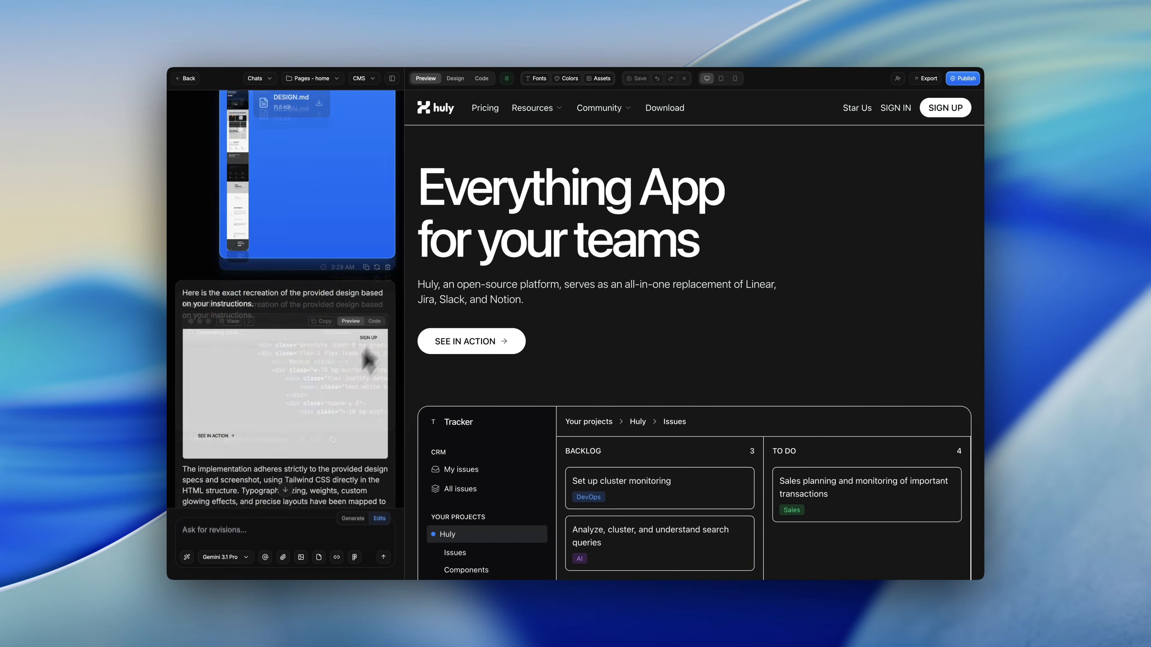
Hide the chat and review the generated Huly page's hero and tracker mockup at full width
left_click(393, 78)
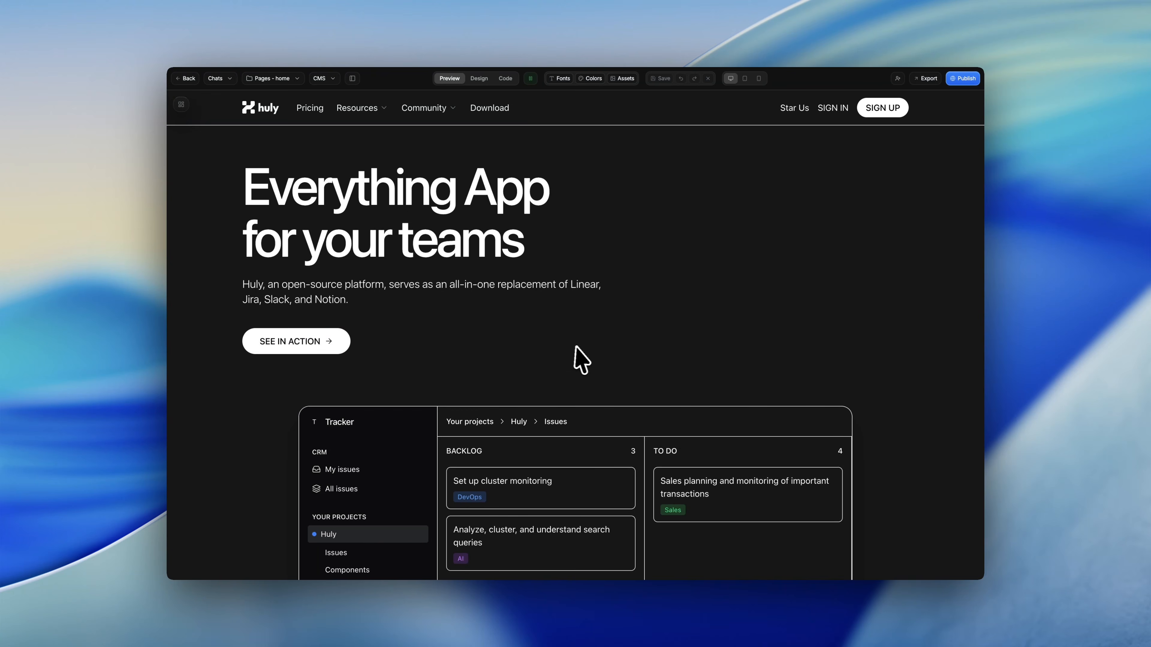
scroll(582, 359, "down", 5)
scroll(582, 360, "down", 2)
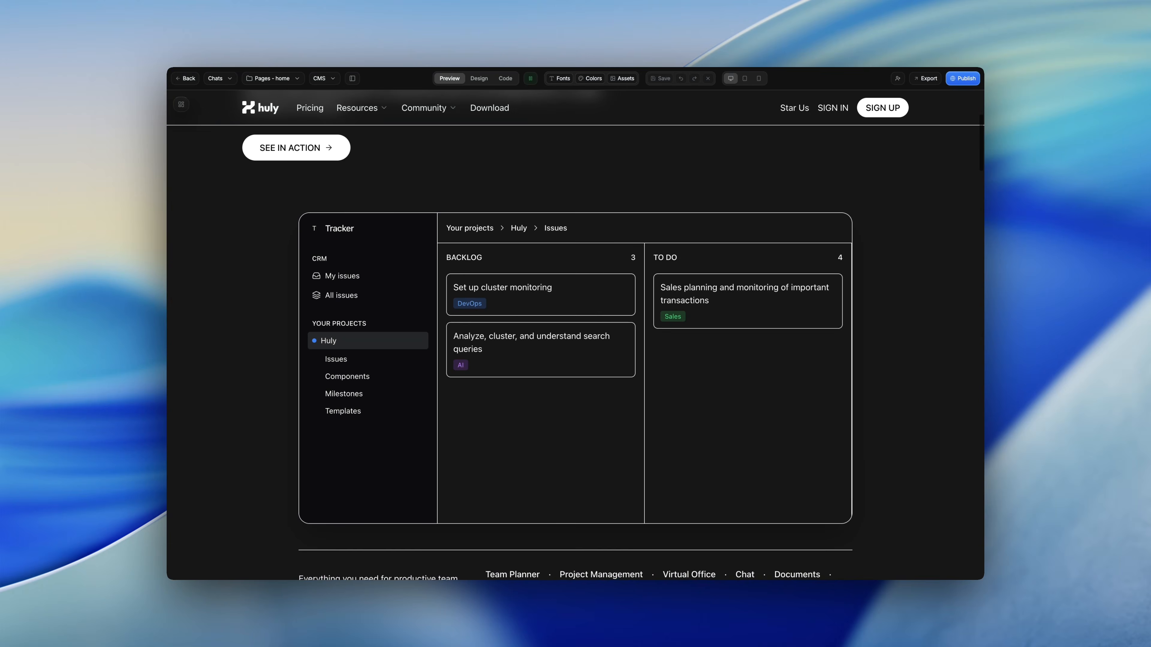
scroll(667, 360, "up", 6)
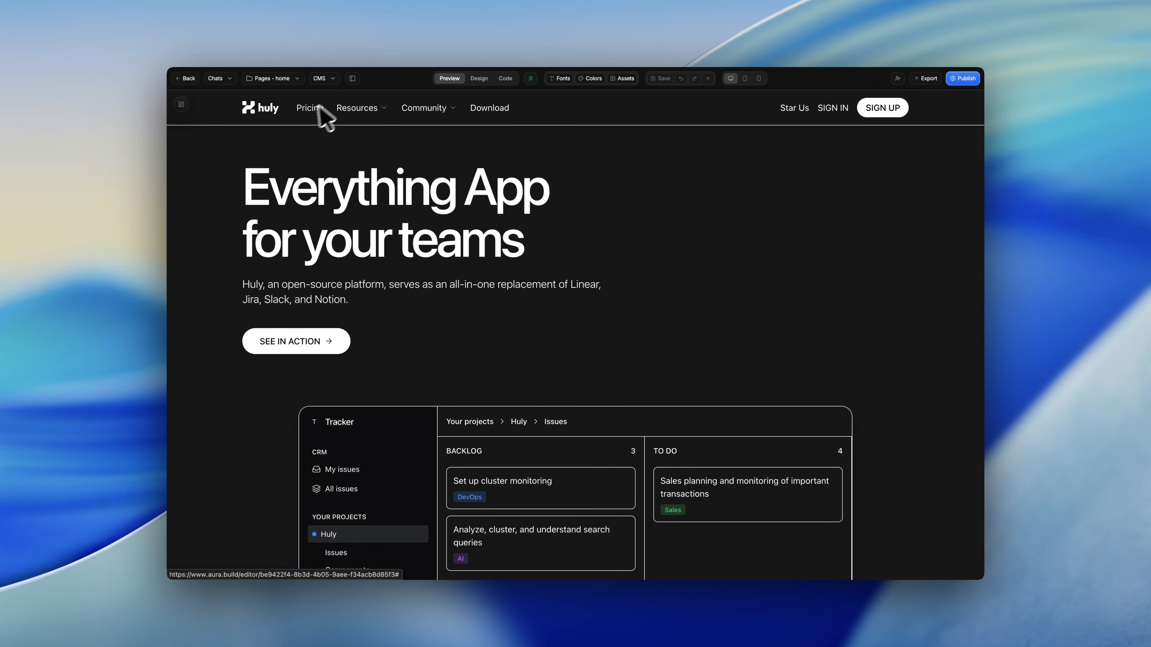
Show the chat again and enlarge the attached Huly full-page screenshot to compare it with the result, then close it
left_click(353, 79)
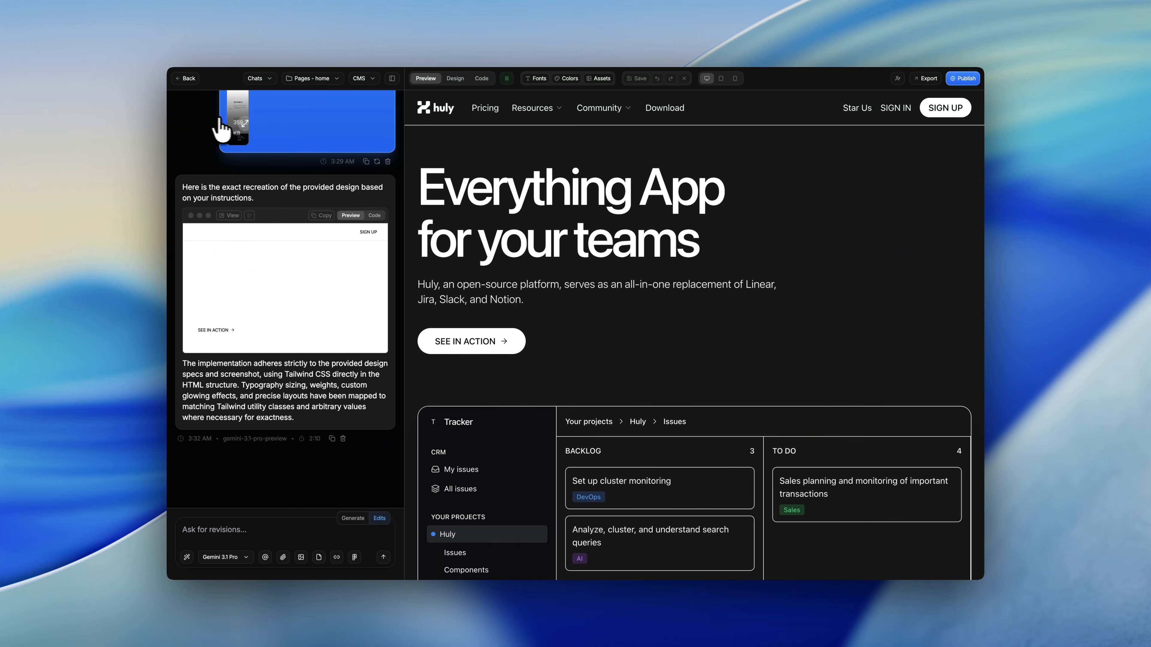
scroll(247, 181, "up", 5)
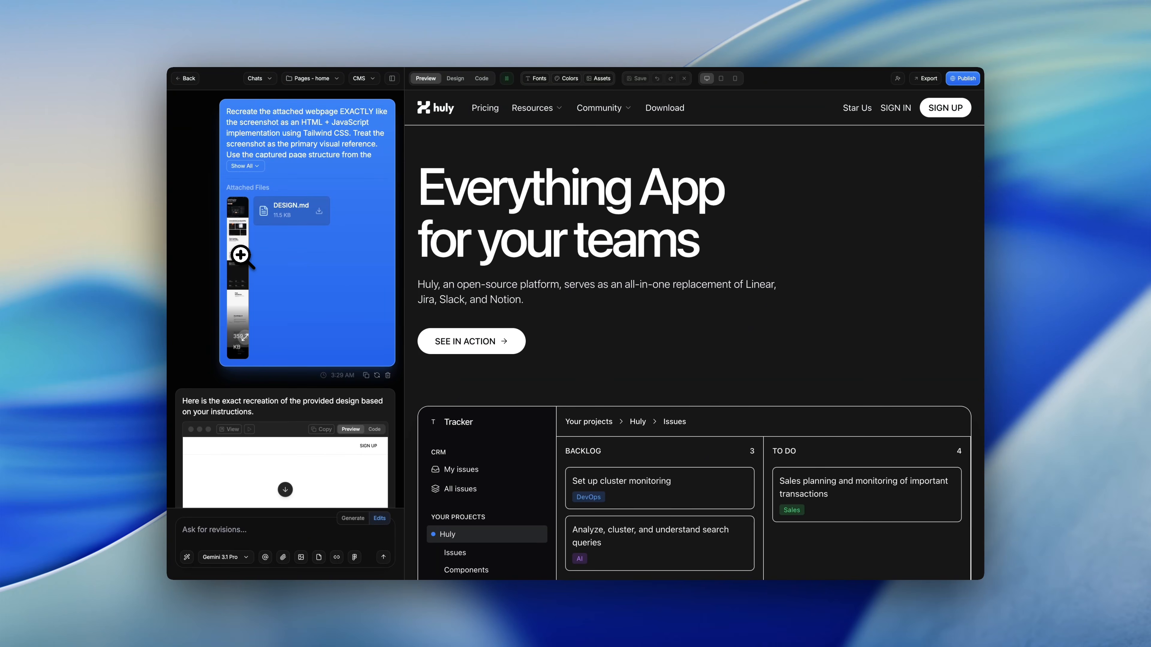
left_click(241, 256)
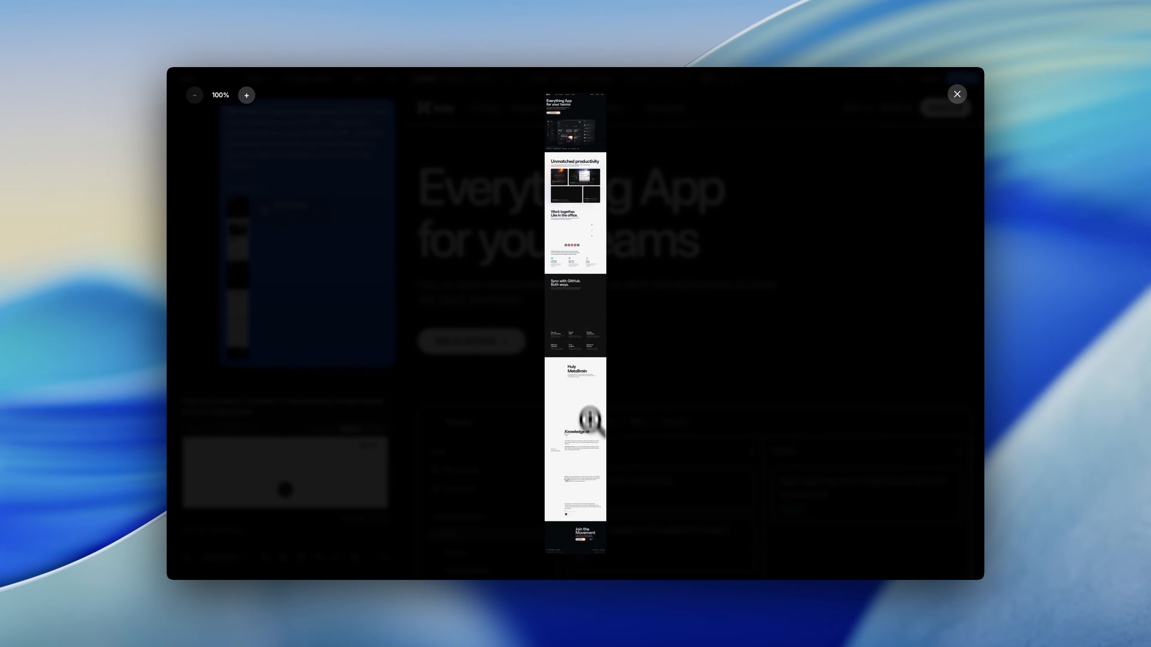
left_click(956, 94)
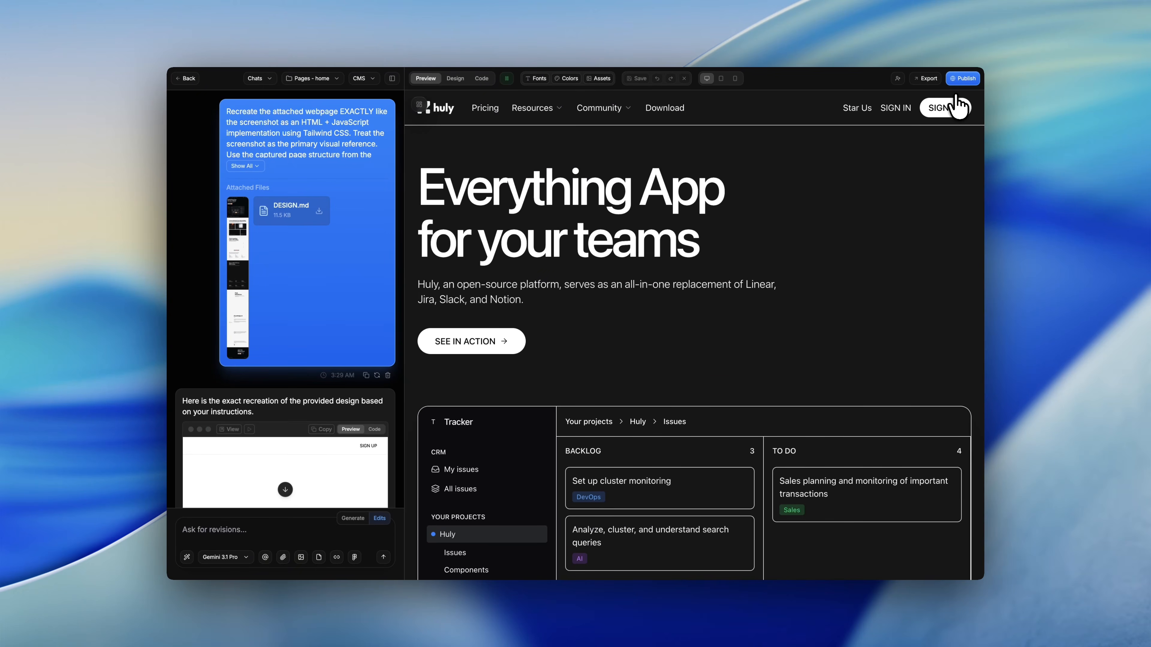
Hide the chat and review the generated page from the tracker mockup through the Unmatched productivity cards to the virtual office section
left_click(391, 83)
scroll(514, 295, "down", 3)
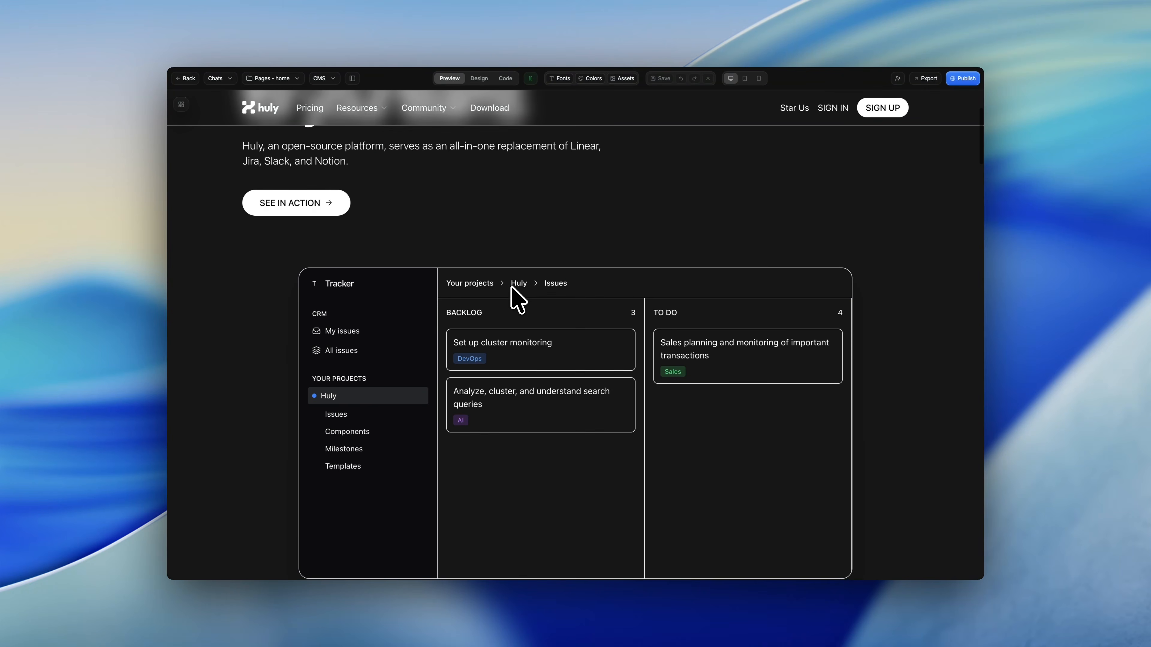
scroll(512, 289, "down", 10)
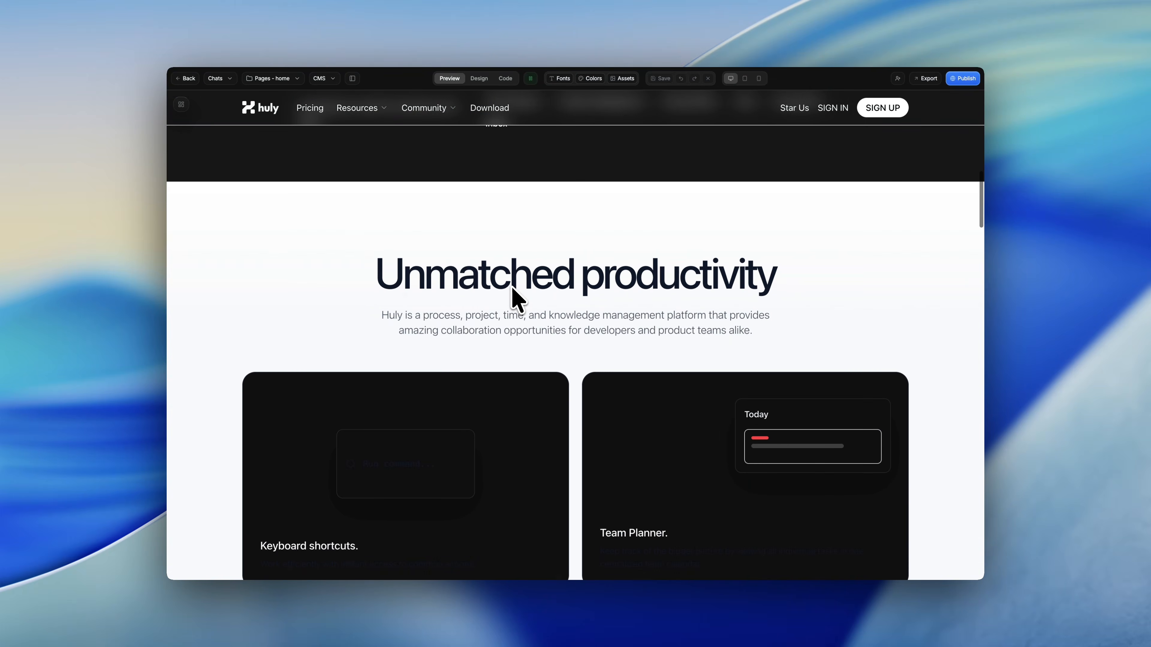
scroll(515, 294, "down", 5)
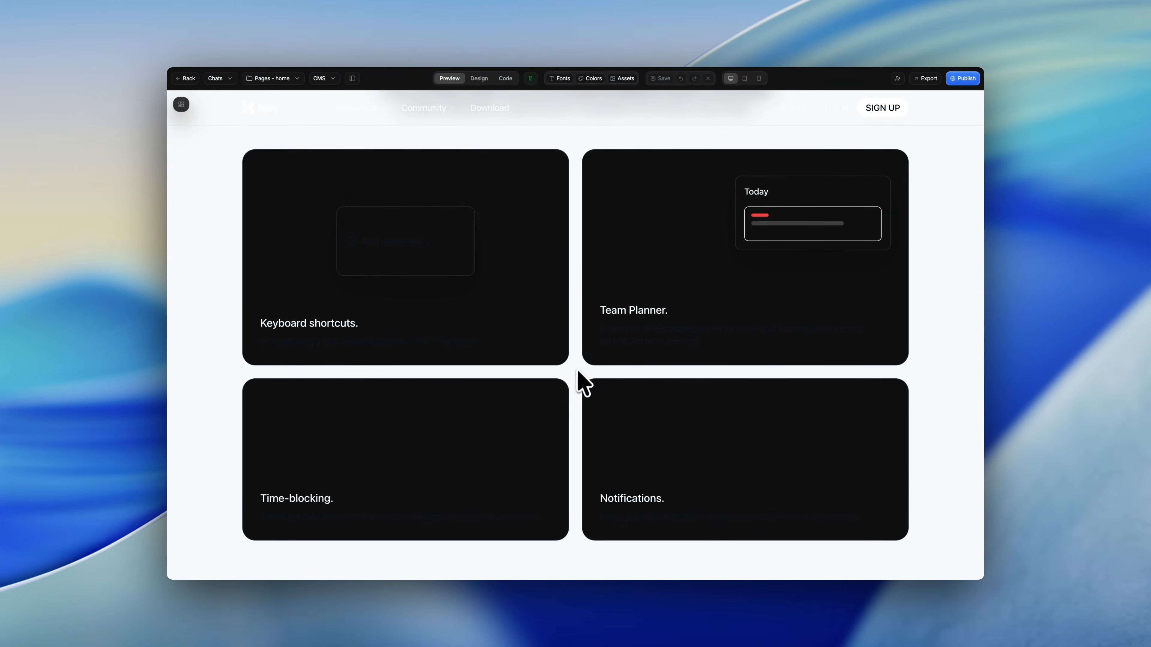
scroll(578, 383, "down", 7)
scroll(581, 389, "down", 4)
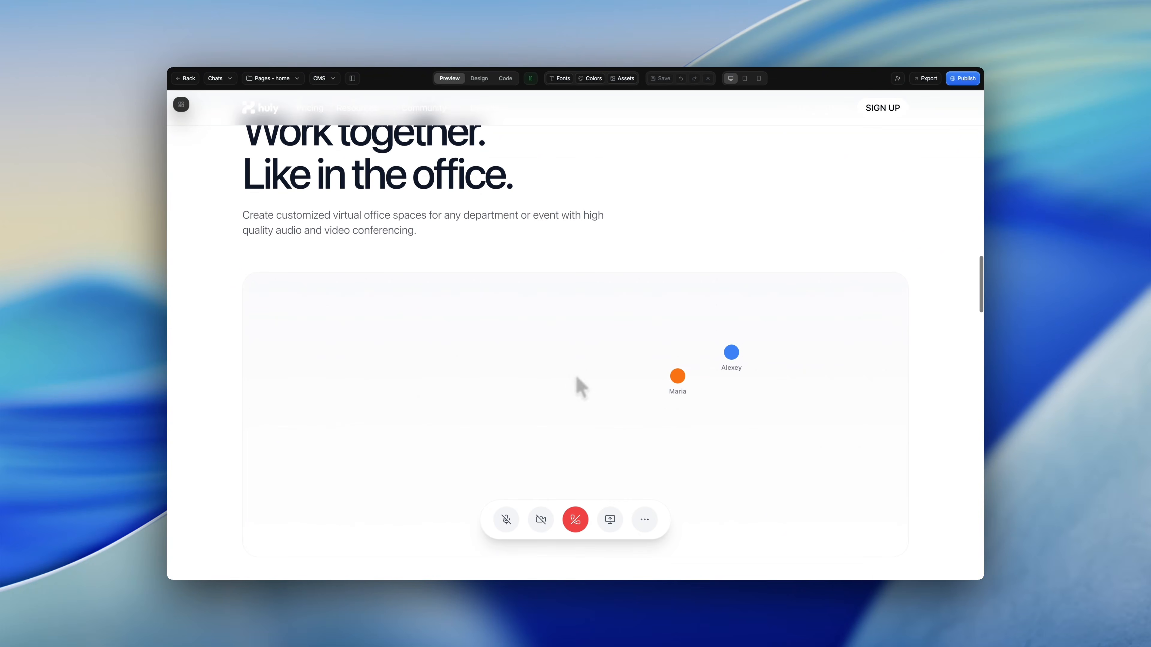
Review the generated page from the virtual office section through GitHub sync, MetaBrain and Knowledge at your fingertips to Join the Movement
scroll(575, 335, "down", 2)
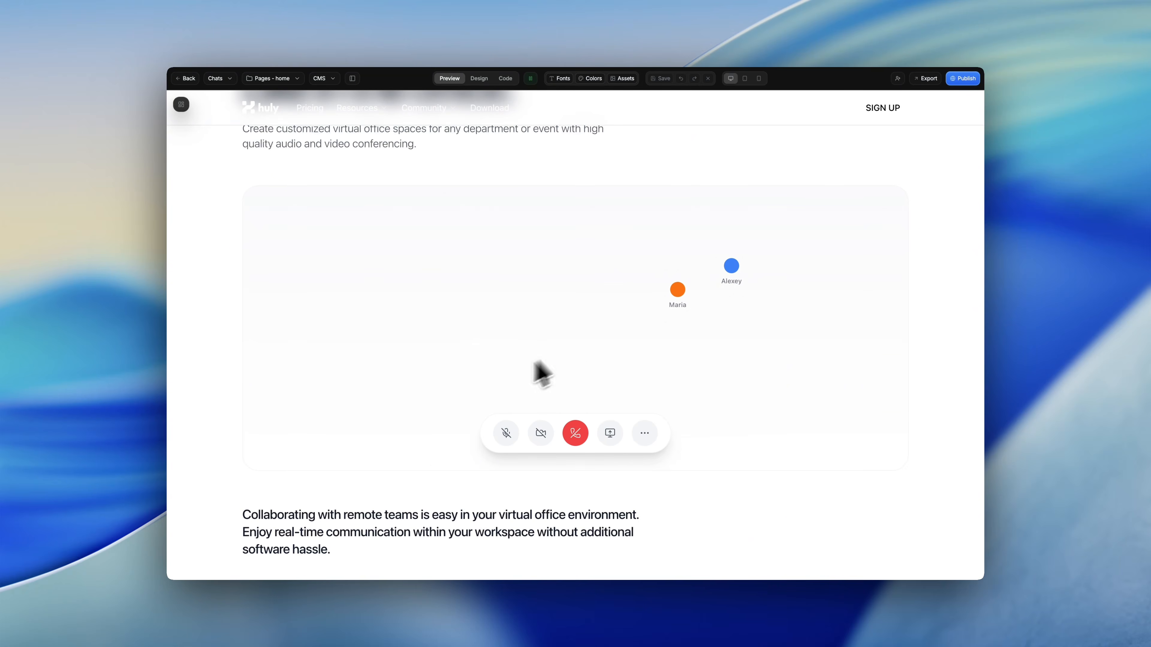
scroll(598, 391, "down", 8)
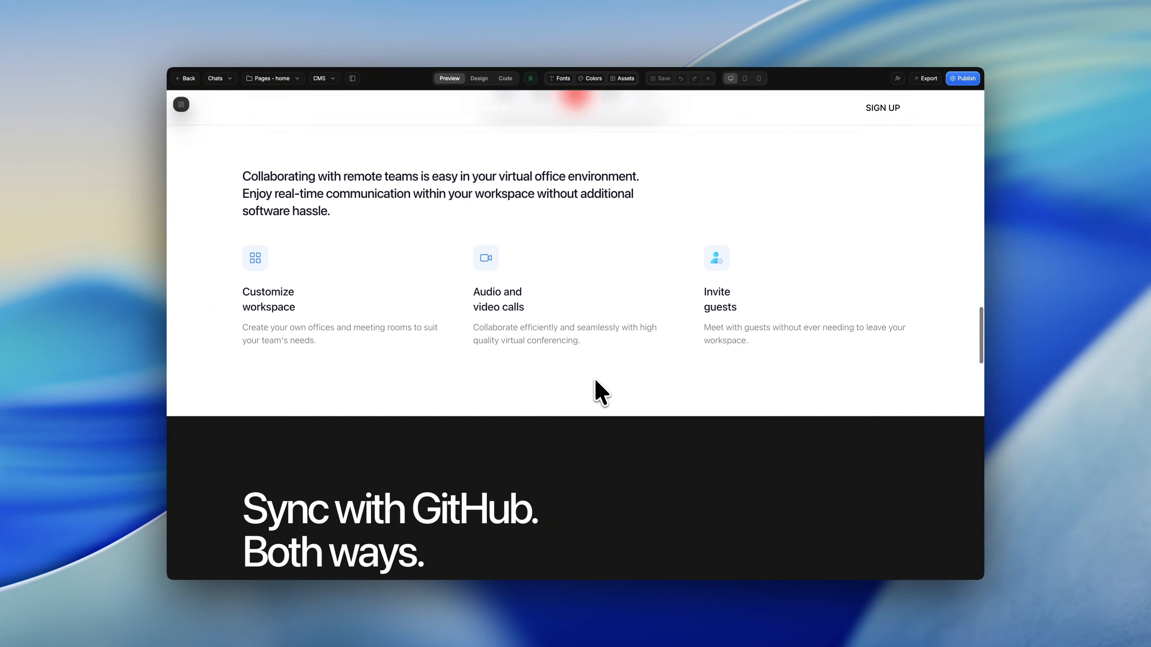
scroll(599, 391, "down", 6)
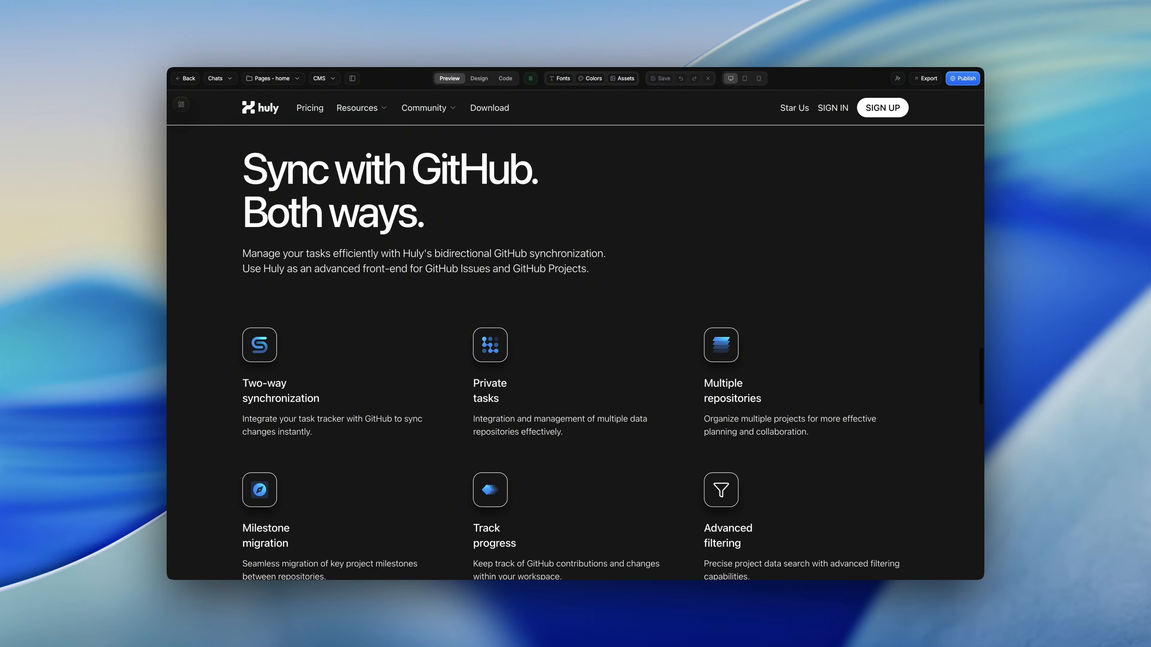
scroll(575, 352, "down", 7)
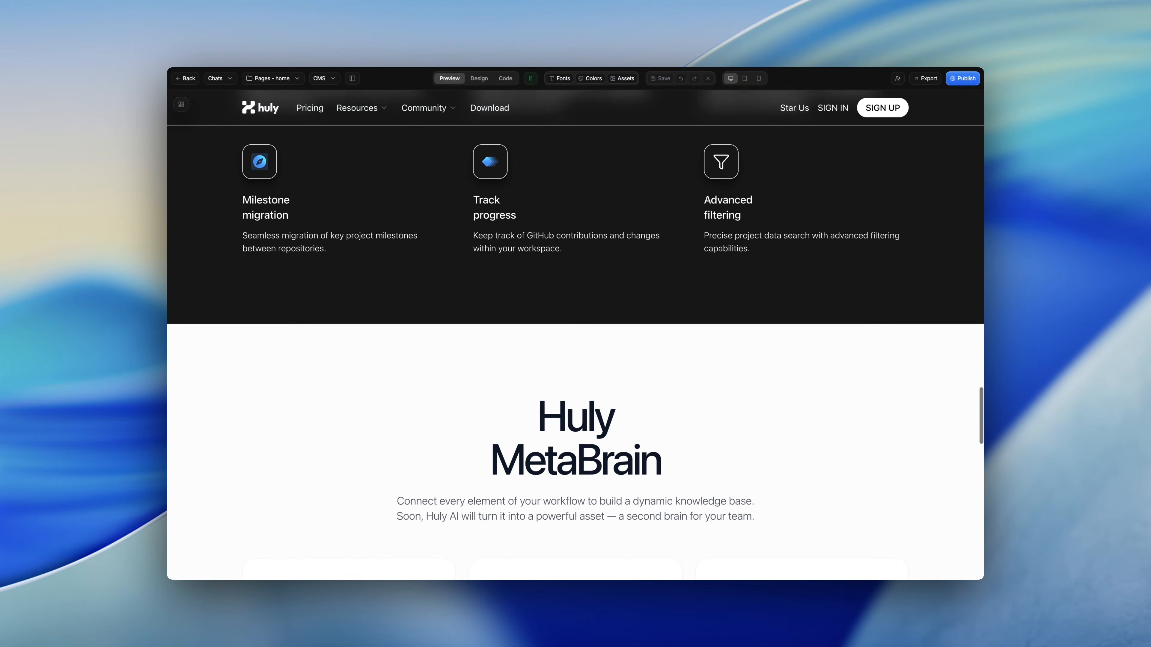
scroll(575, 351, "down", 7)
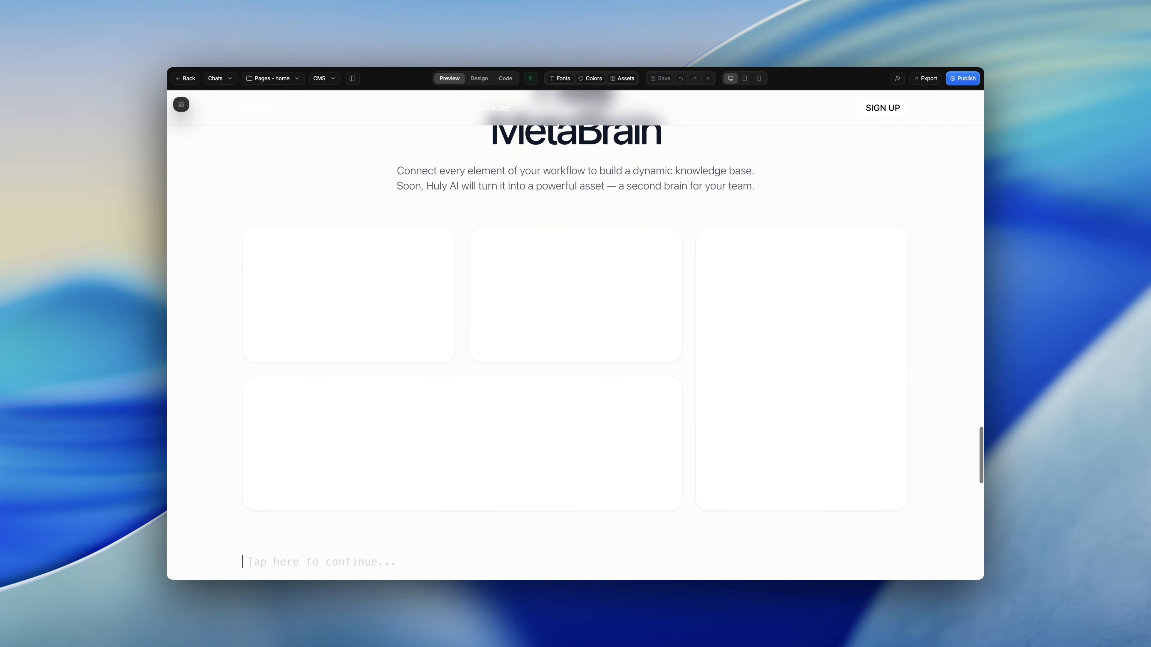
scroll(575, 352, "down", 6)
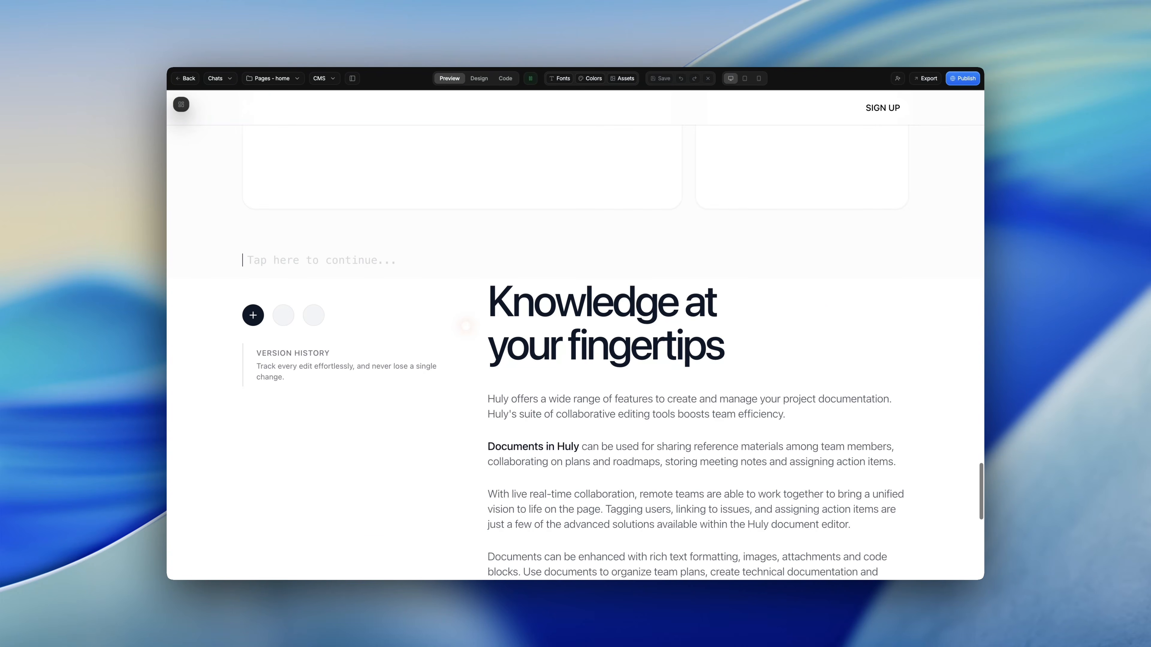
scroll(596, 380, "down", 9)
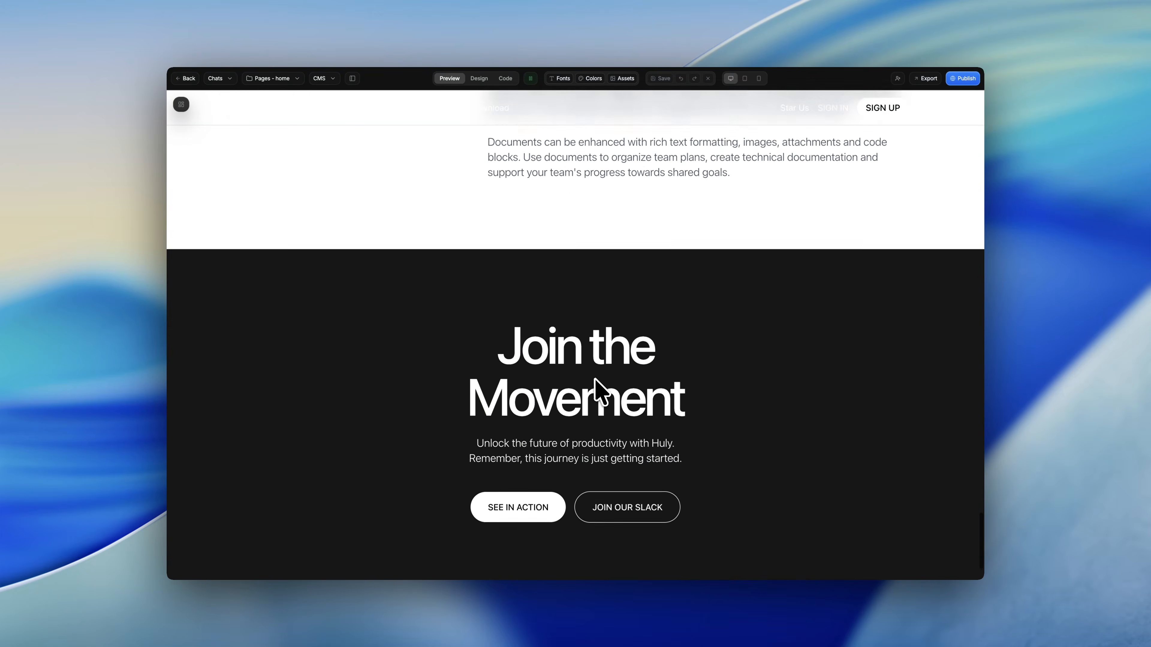
scroll(595, 380, "down", 2)
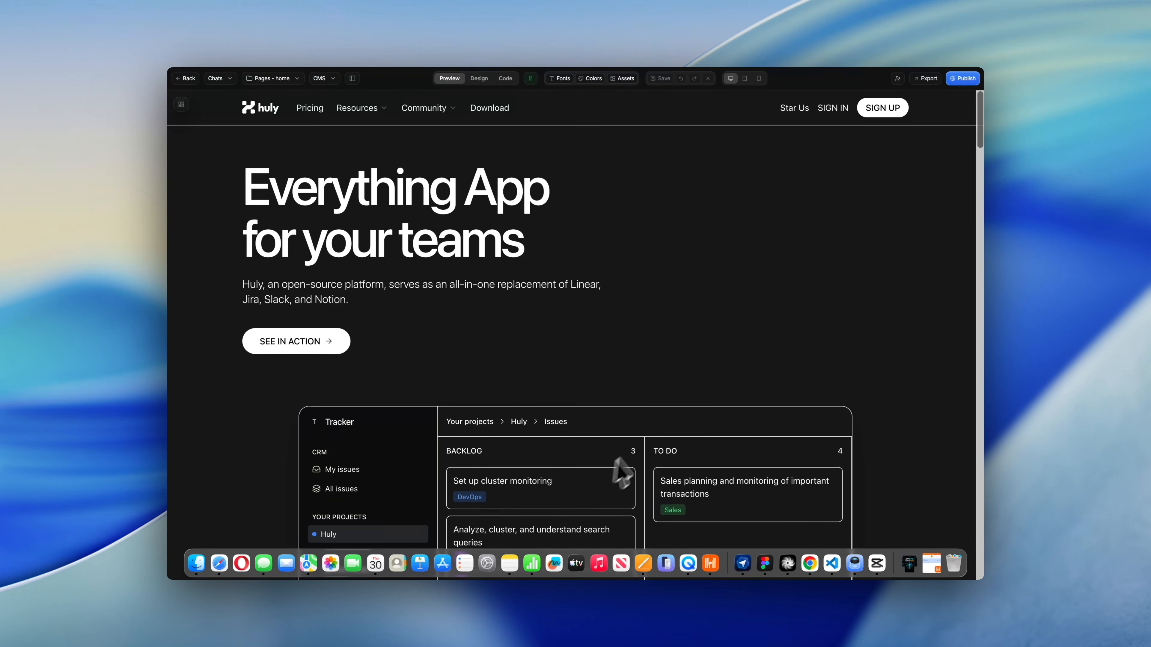
Examine the border styling on the generated page from the hero and tracker mockup through the Unmatched productivity cards to the virtual office
scroll(470, 381, "down", 3)
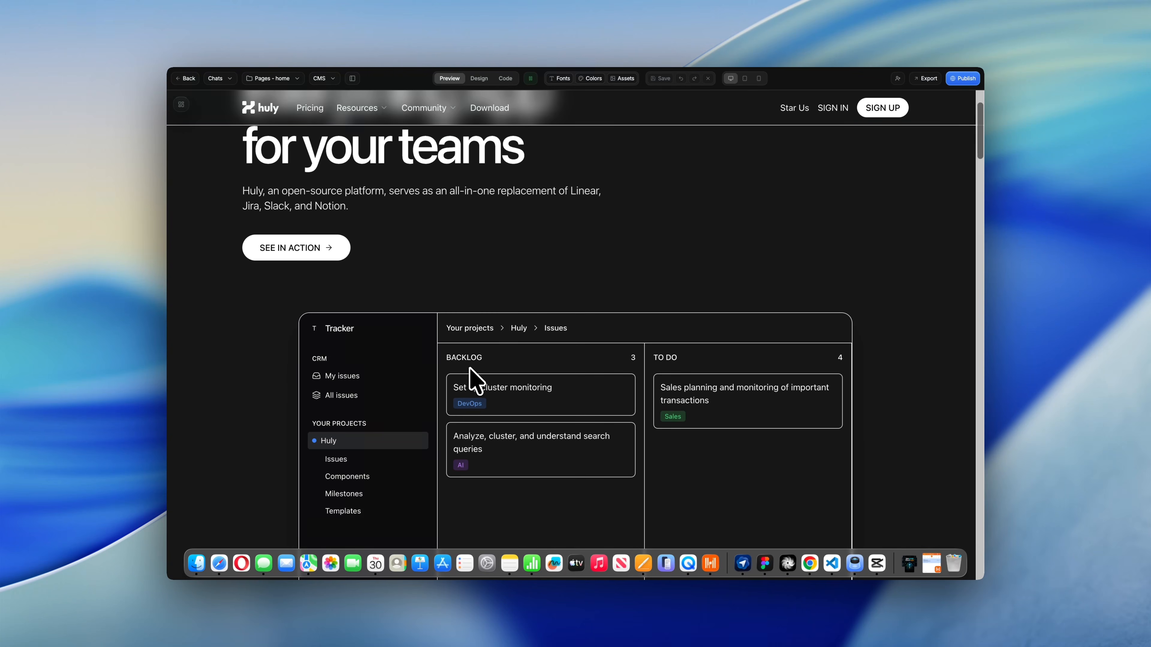
scroll(469, 368, "down", 3)
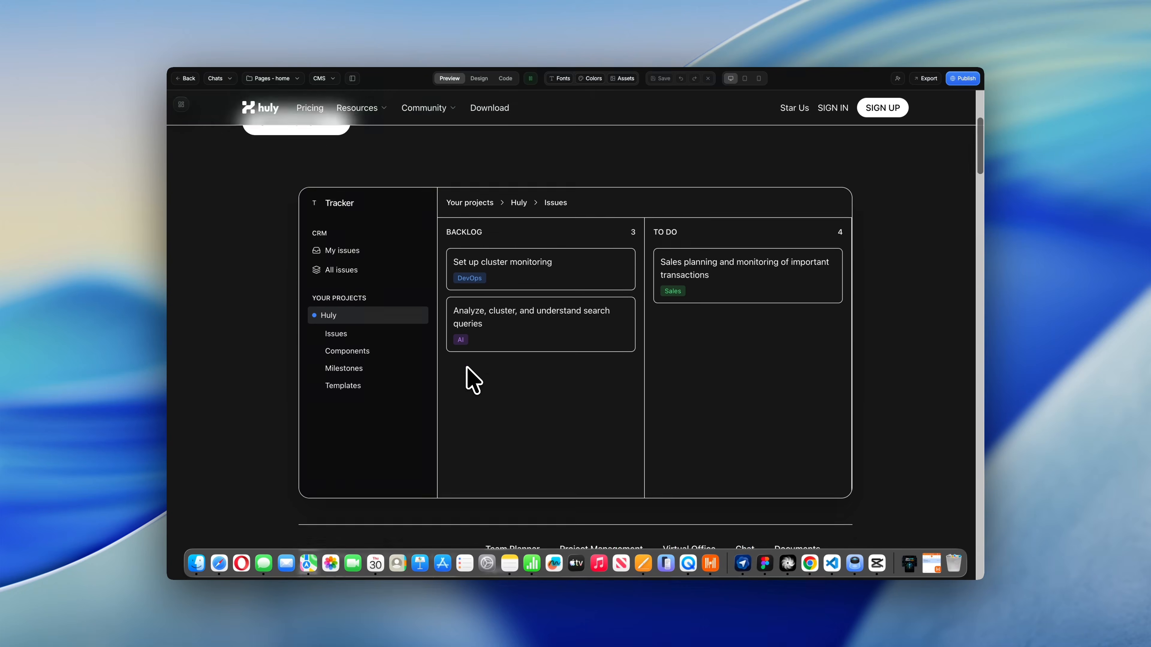
scroll(474, 380, "down", 10)
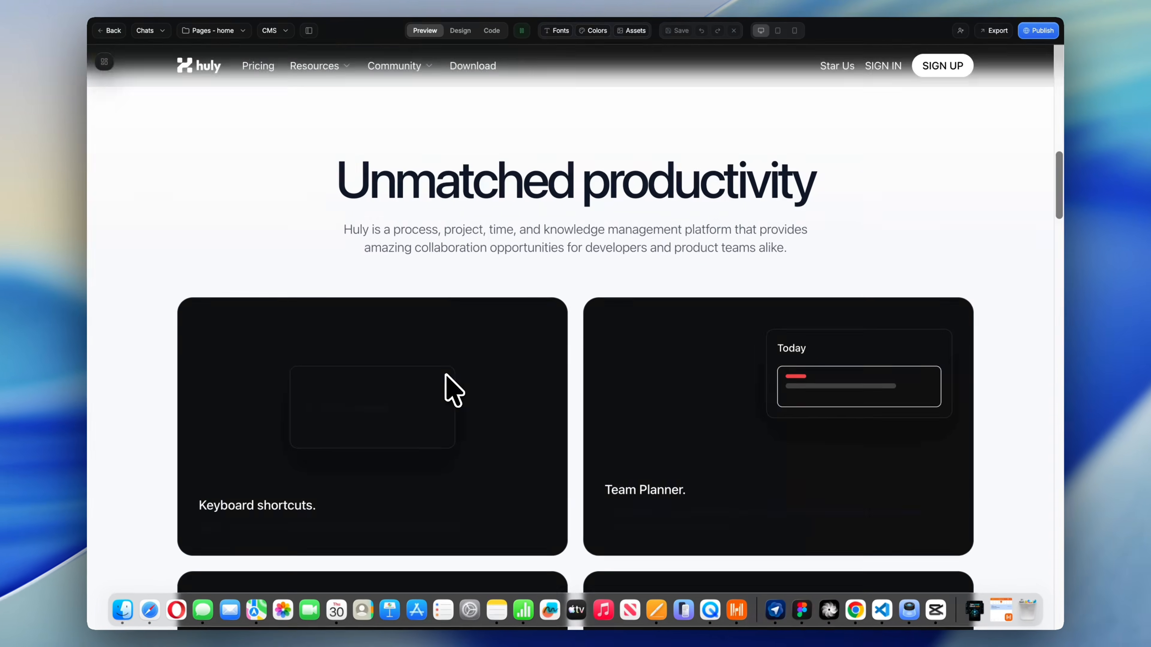
scroll(444, 395, "down", 4)
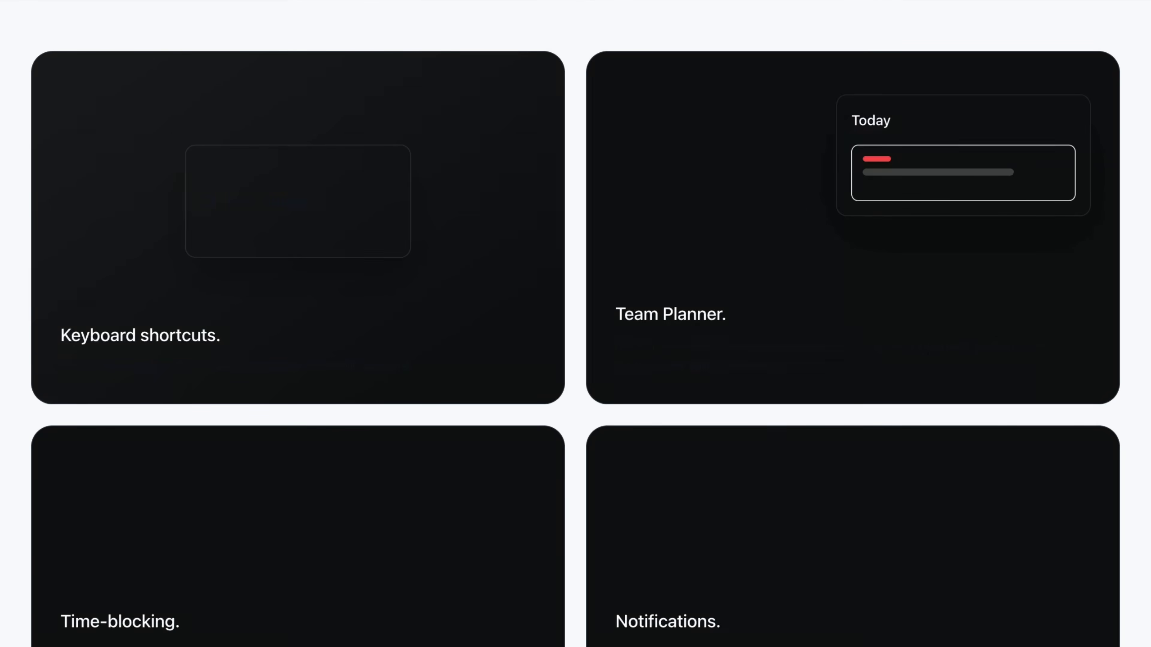
scroll(576, 323, "down", 13)
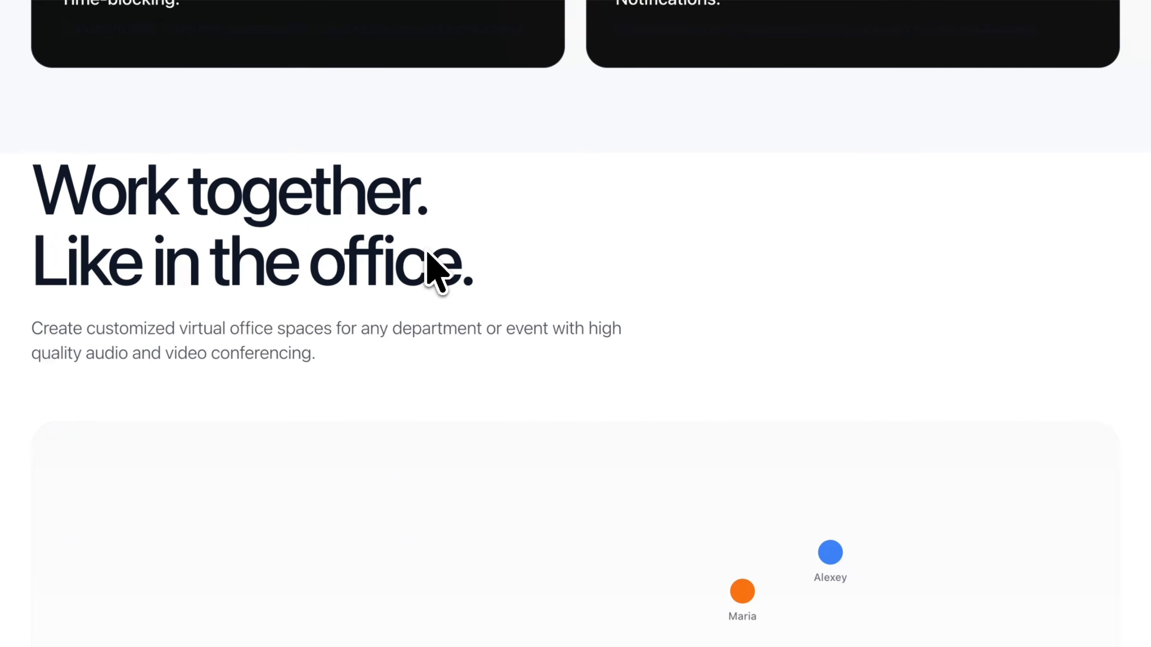
scroll(430, 263, "down", 3)
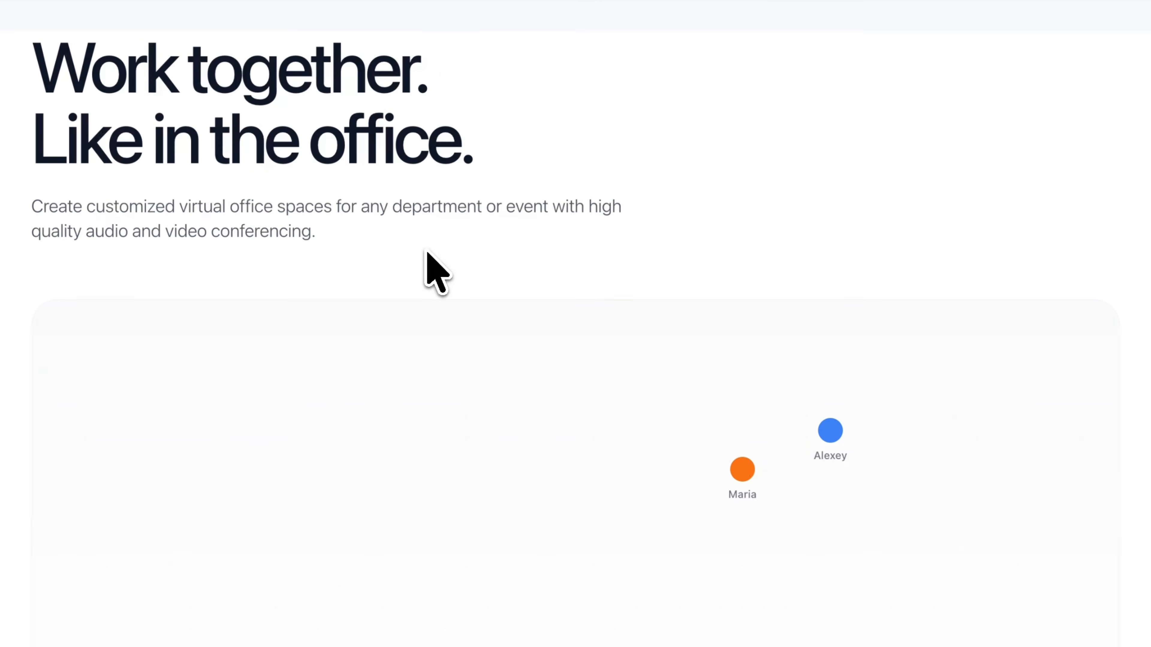
scroll(425, 252, "down", 5)
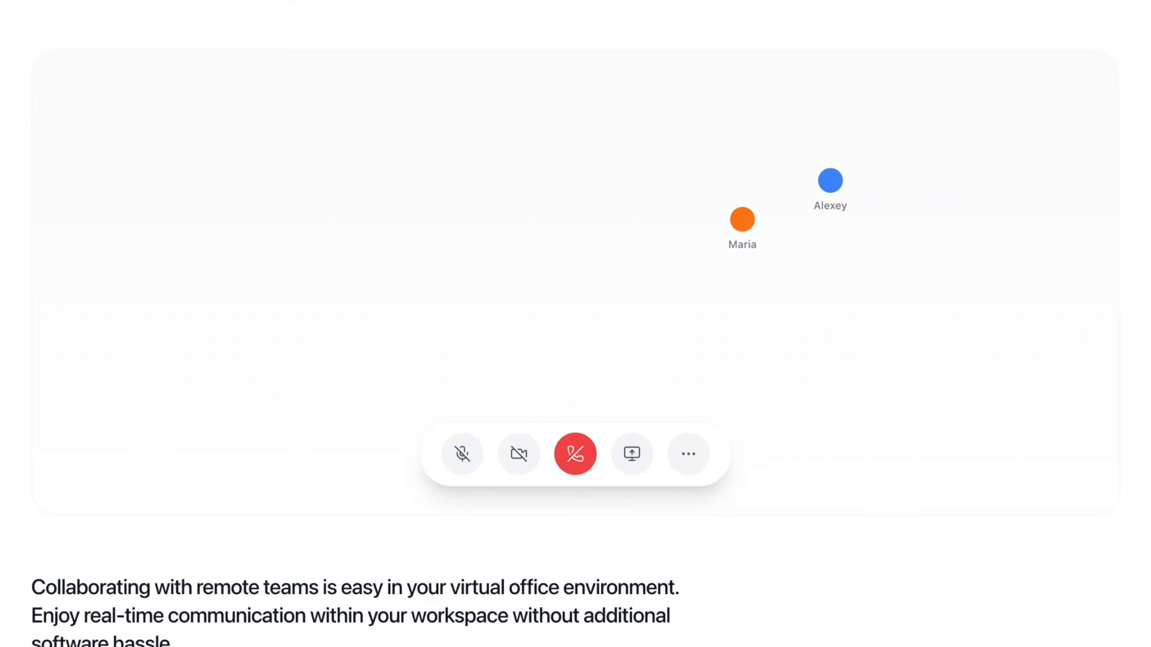
scroll(575, 323, "down", 6)
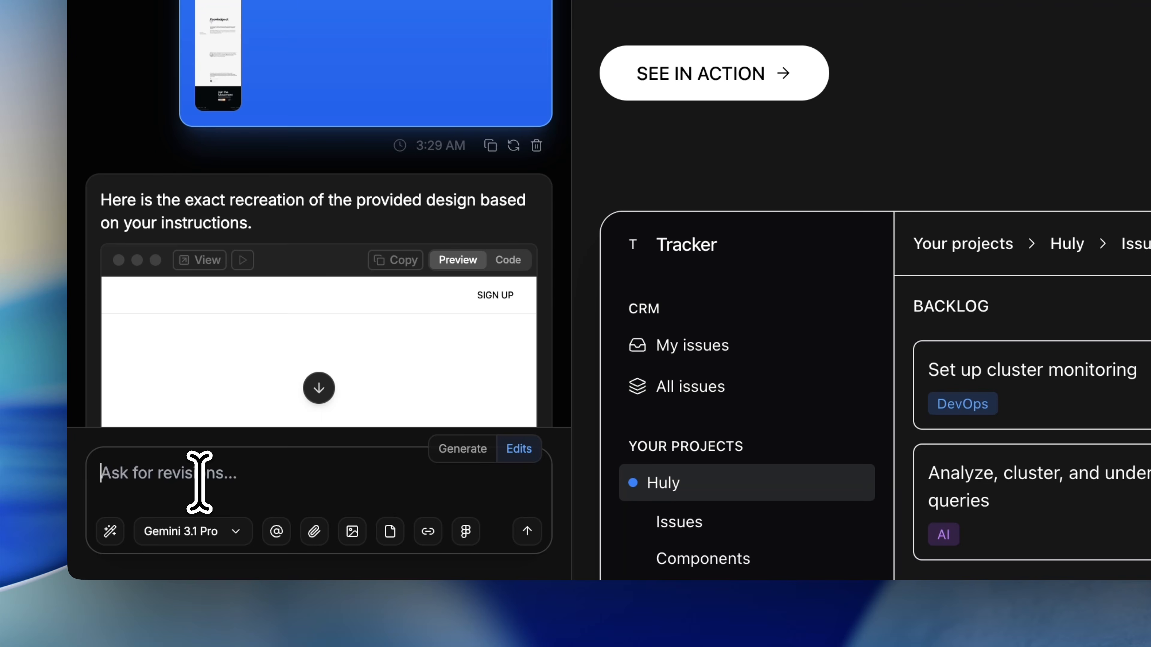
Request replacing border-border classes with border-white/20 for main containers and border-white/10 for cards, dividers and small UI elements, without changing the layout
type("Replace all custom border-border classes with border-white/10 or border-white/20. Use border-white/20 only for main containers, and border-white/10 for cards, dividers, and small UI elements. Improve the text contrast in dark cards, and keep the same layout and design system. Do not redesign the section, only fix the visual balance.")
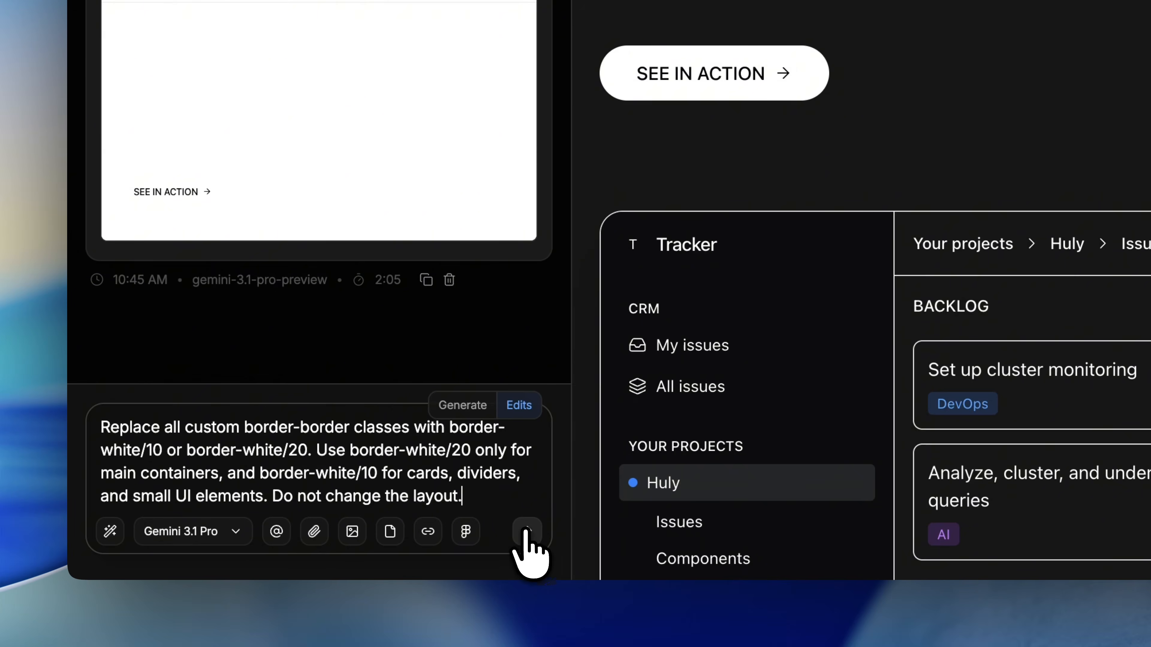
left_click(493, 531)
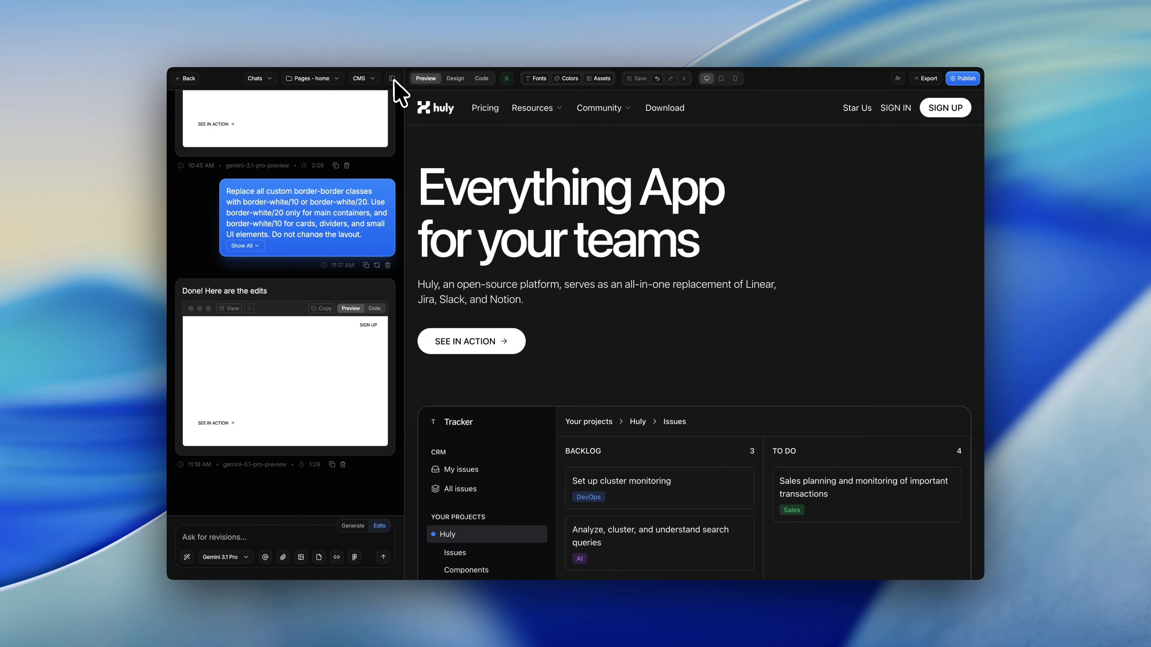
Hide the chat and check the revised borders from the hero and tracker mockup through the productivity cards to the virtual office
left_click(392, 79)
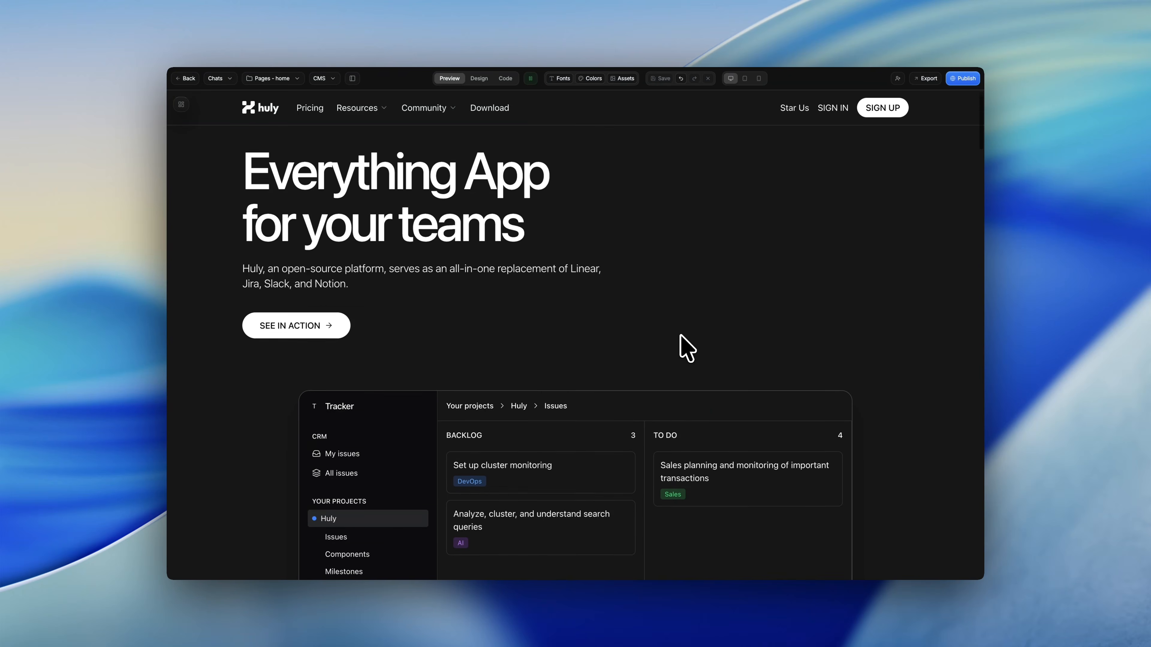
scroll(686, 348, "down", 5)
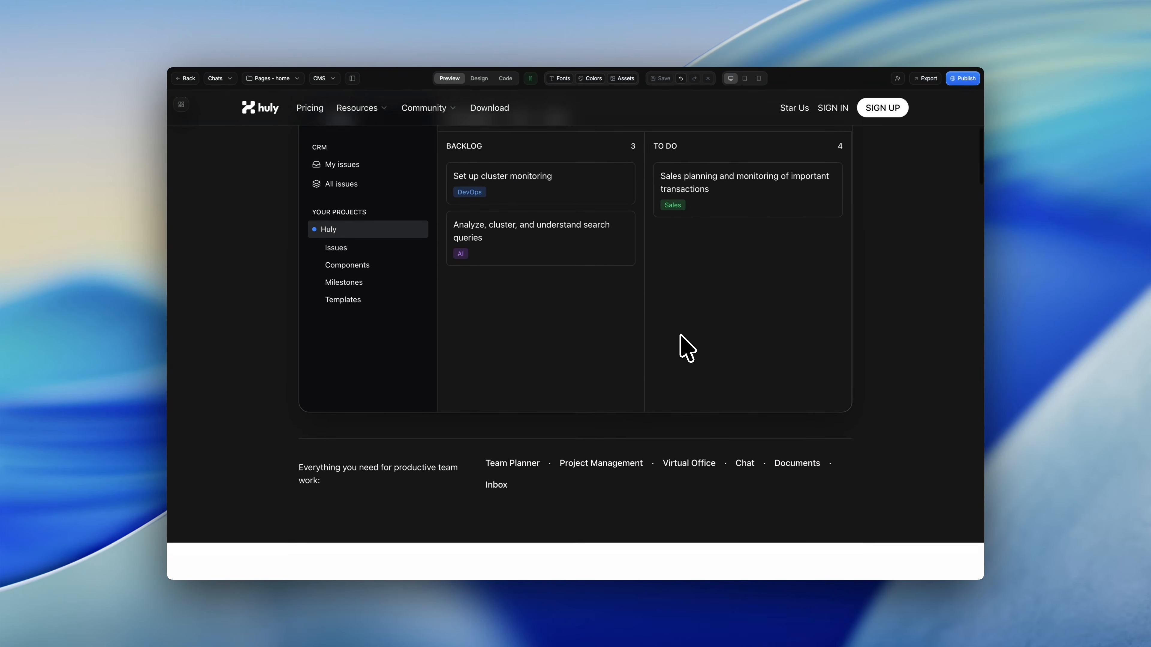
scroll(686, 348, "down", 7)
scroll(686, 349, "down", 5)
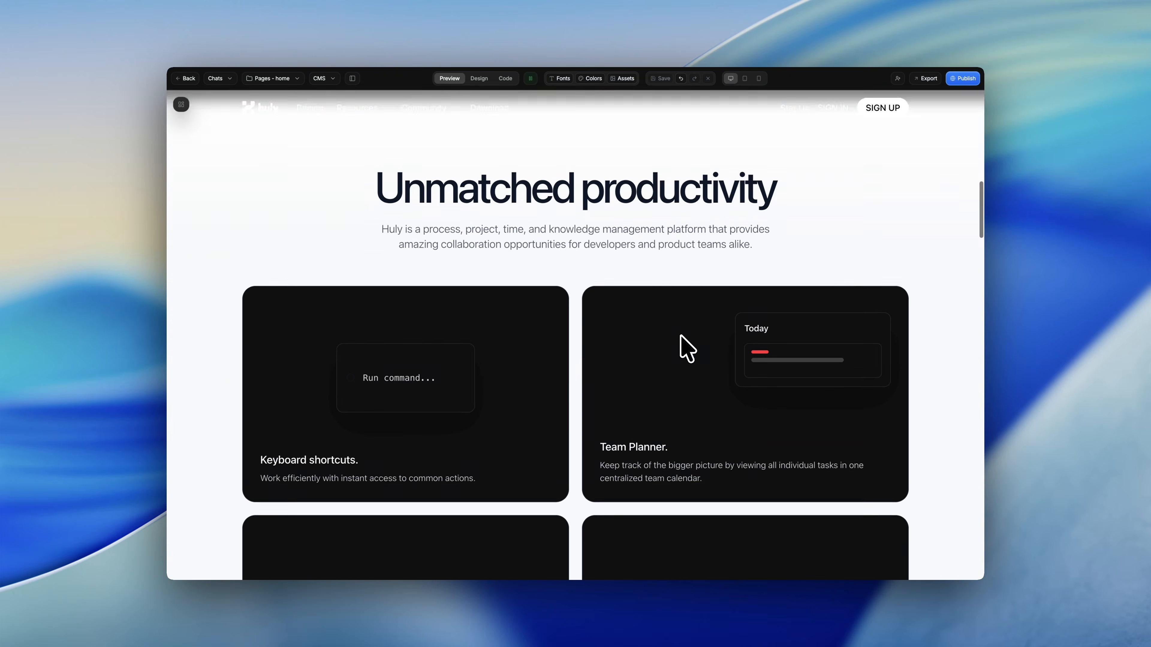
scroll(684, 347, "down", 6)
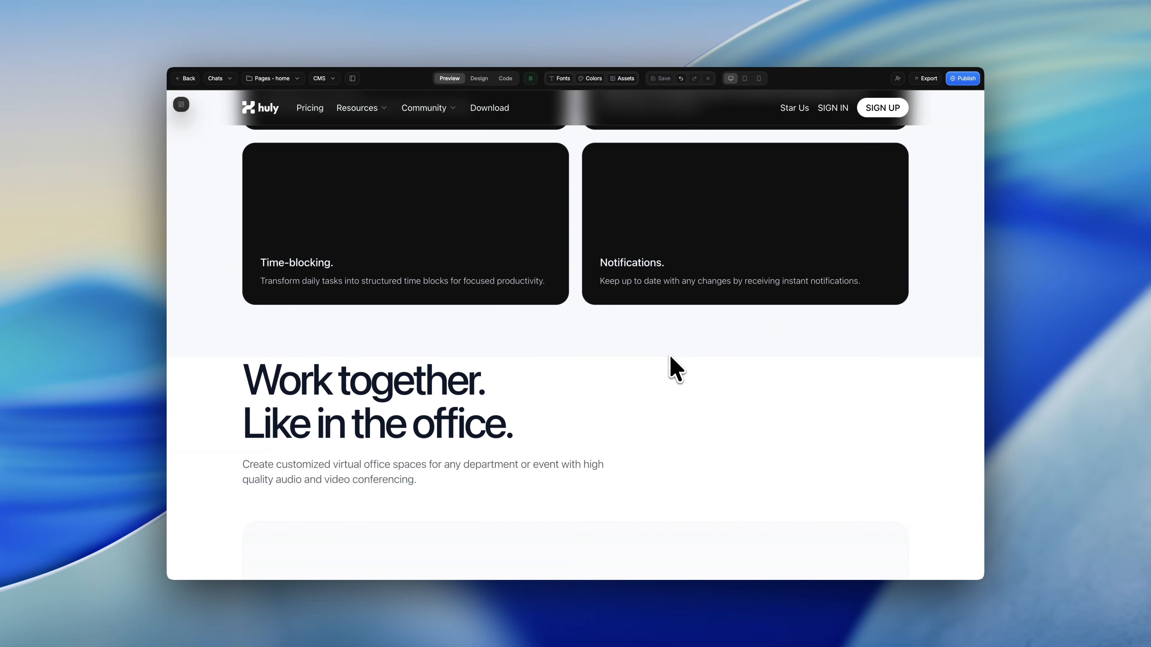
scroll(671, 358, "down", 12)
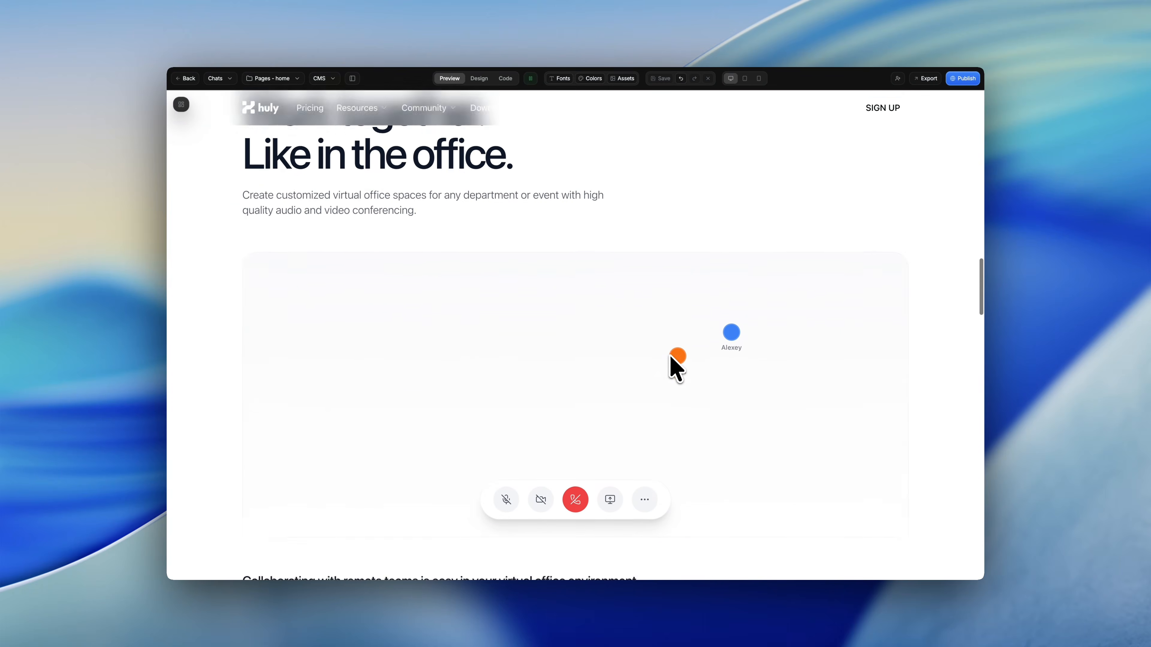
Check the revised GitHub sync, MetaBrain and Knowledge at your fingertips sections, then return to the page's hero
scroll(676, 368, "down", 11)
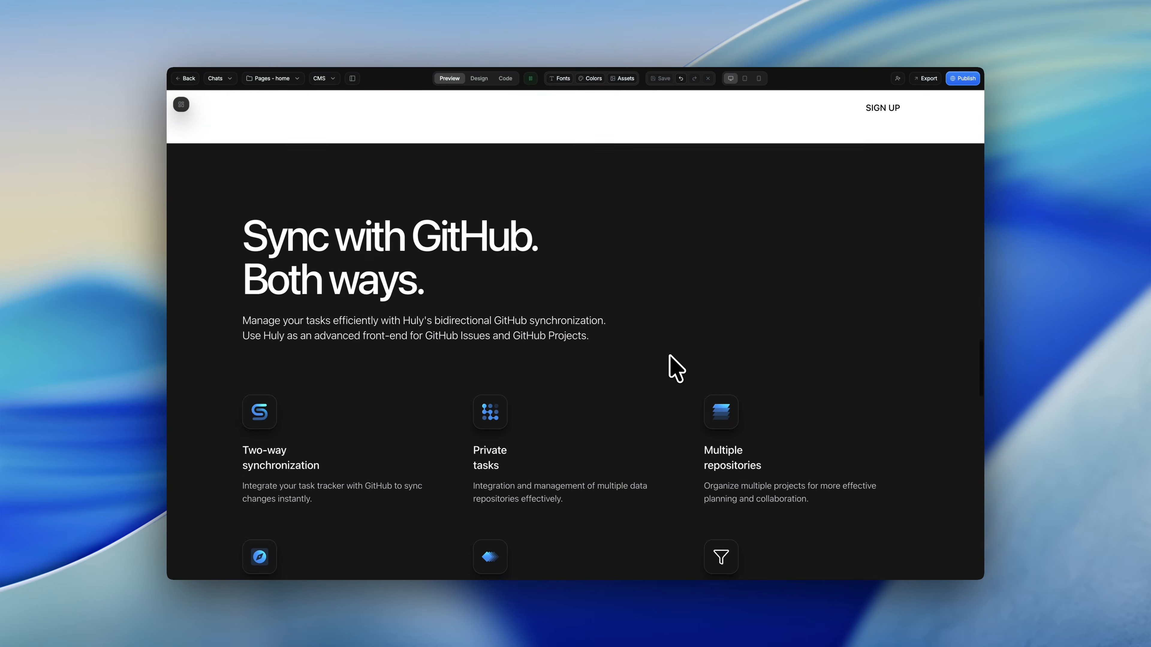
scroll(675, 368, "down", 15)
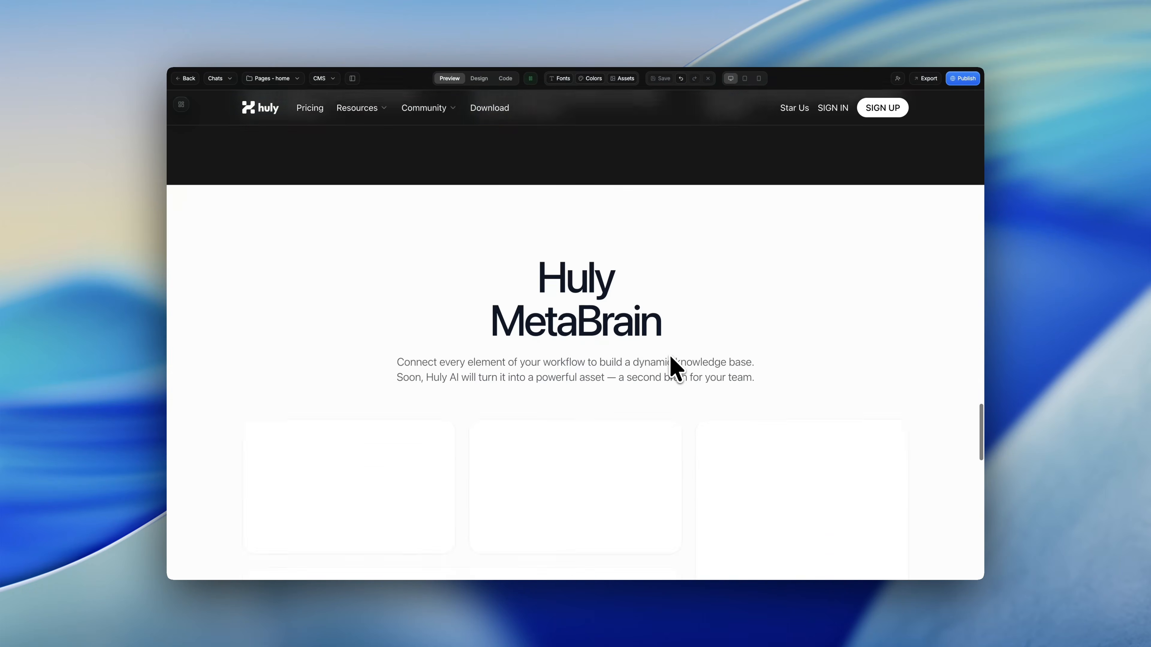
scroll(675, 368, "down", 20)
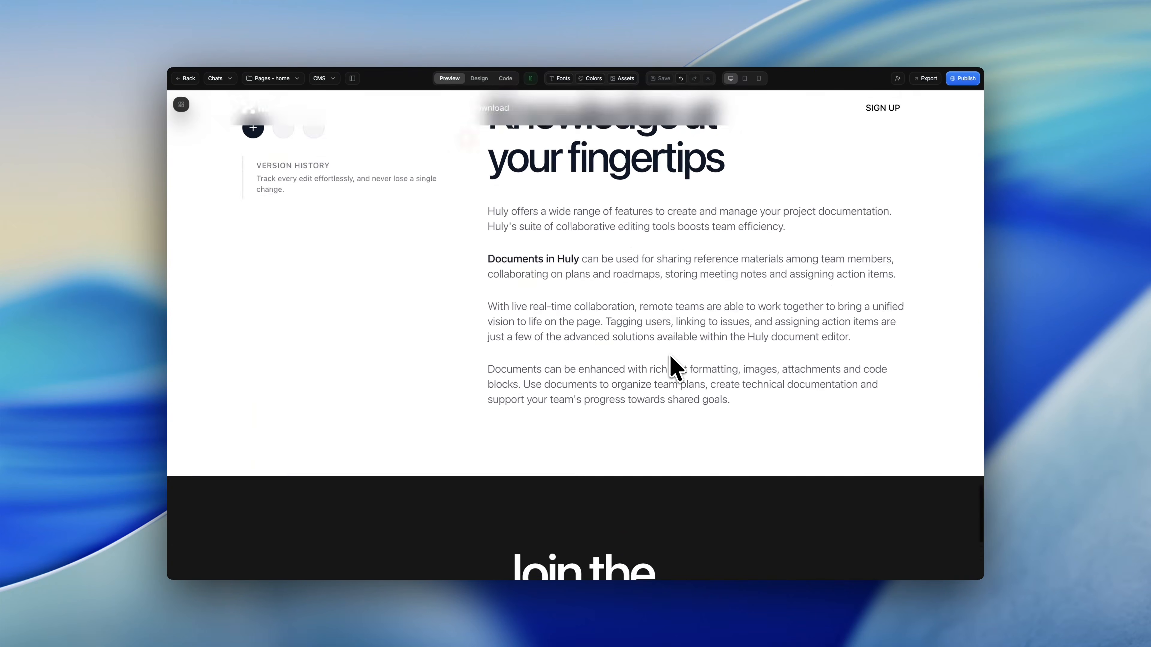
scroll(675, 368, "up", 20)
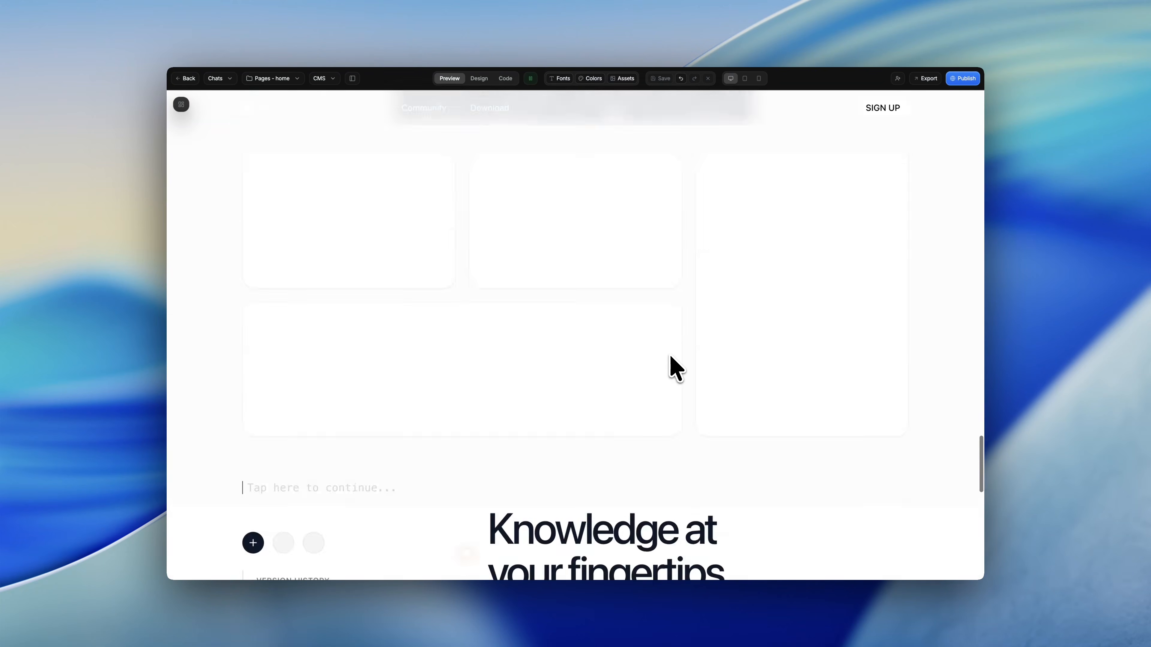
scroll(676, 368, "up", 20)
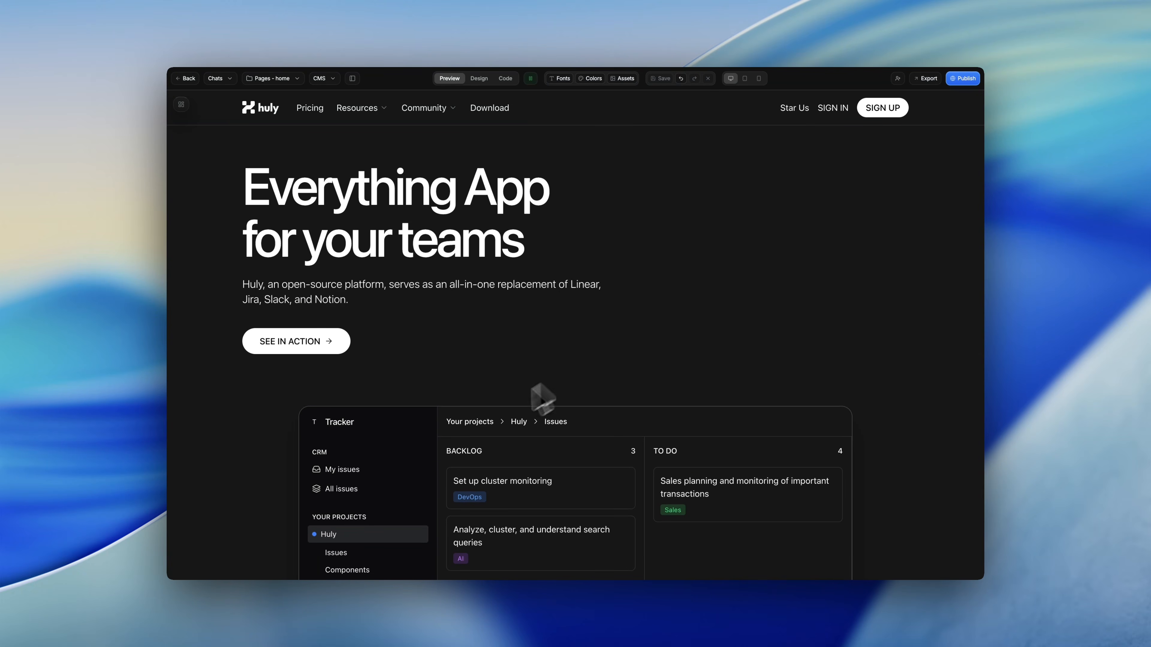
Switch to the original huly.io site and examine its hero background and tracker mockup against the recreated version
scroll(516, 439, "down", 1)
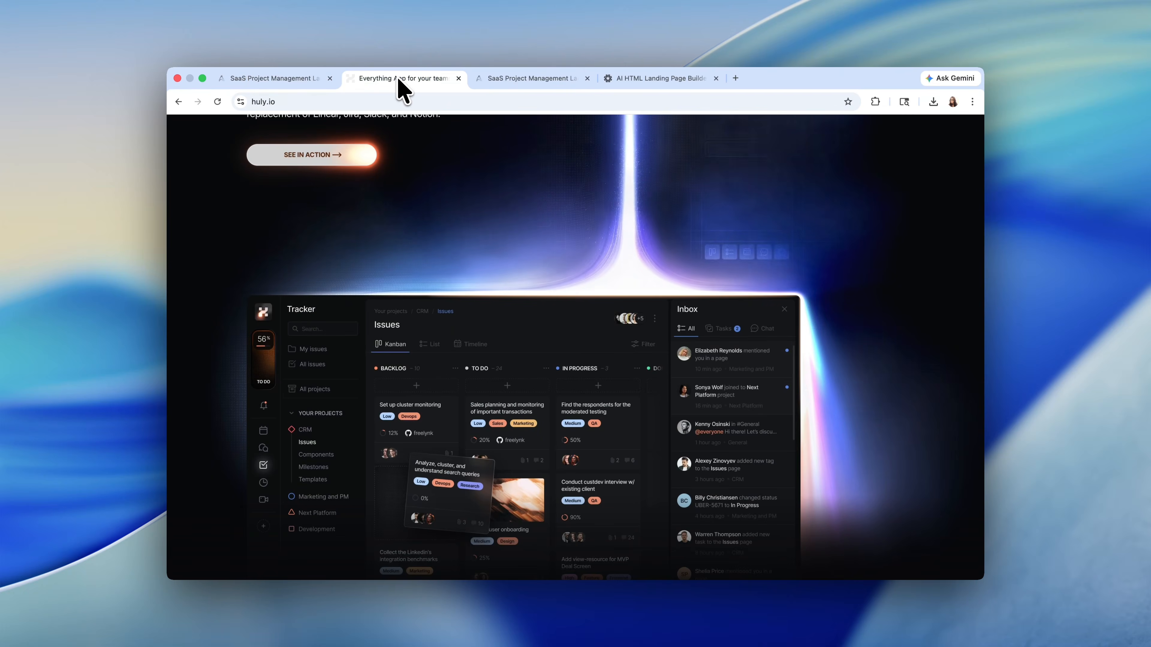
scroll(711, 342, "up", 3)
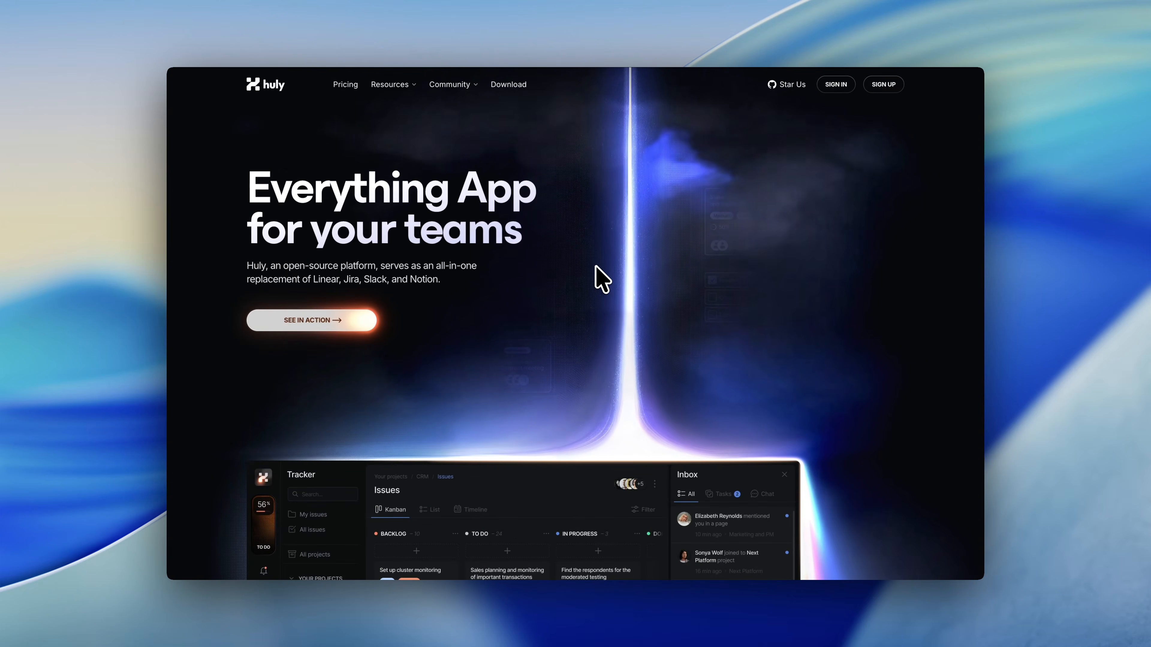
scroll(746, 262, "down", 1)
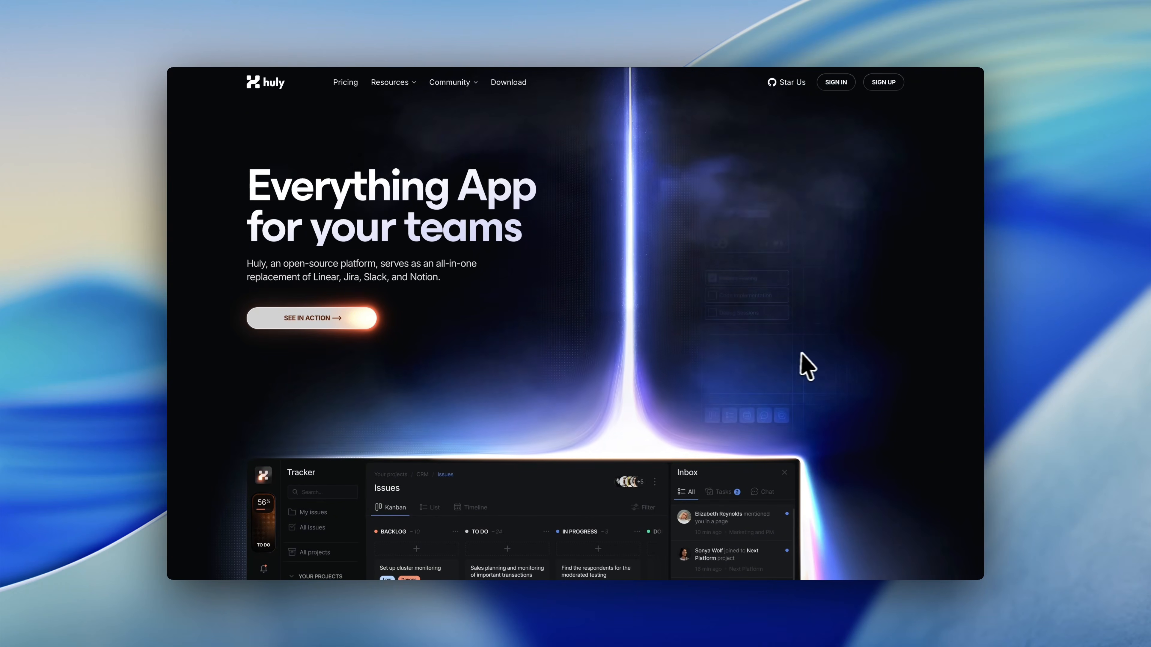
scroll(912, 379, "down", 2)
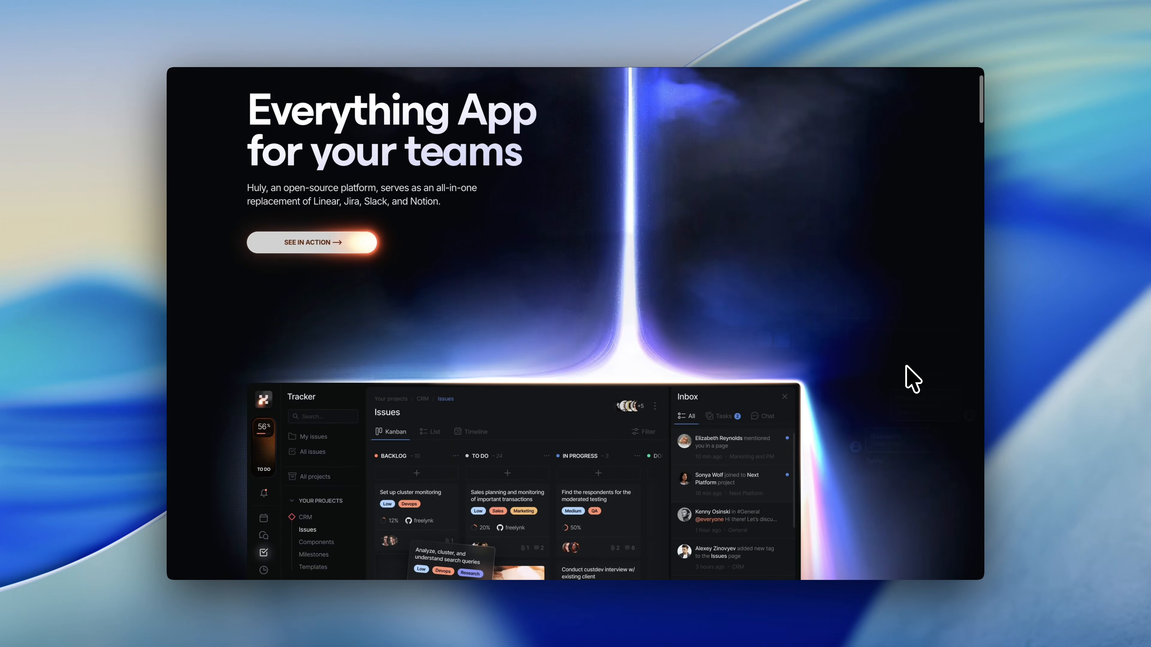
Capture a screenshot of the huly.io area showing the glowing light beam above the tracker mockup
scroll(908, 367, "down", 4)
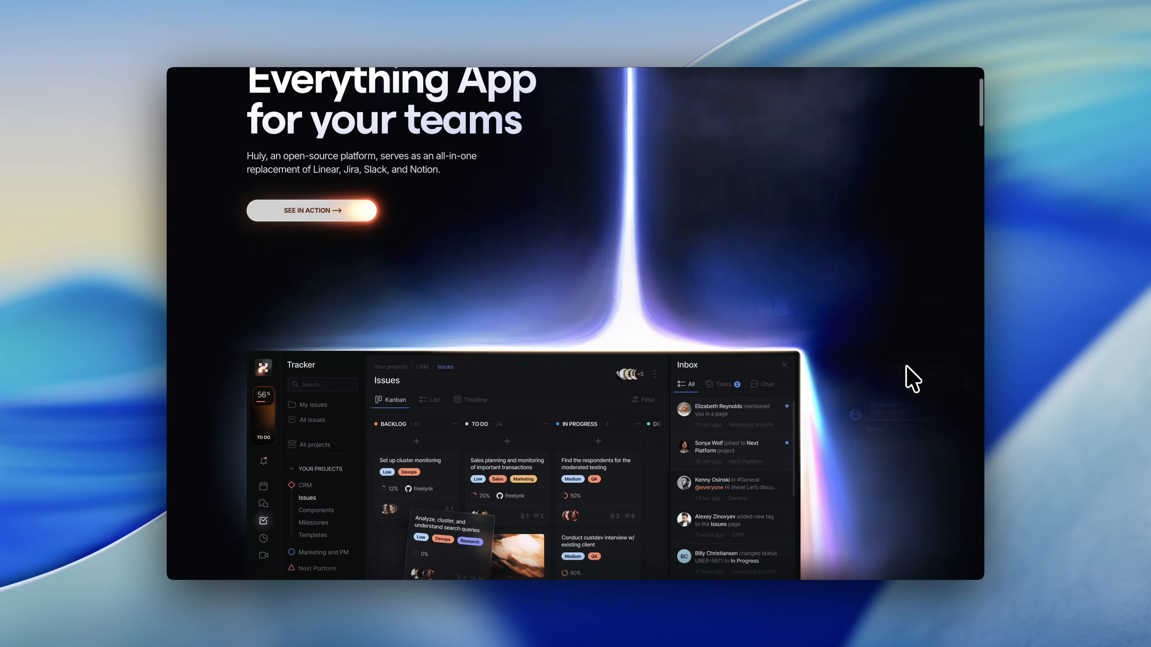
scroll(908, 368, "down", 1)
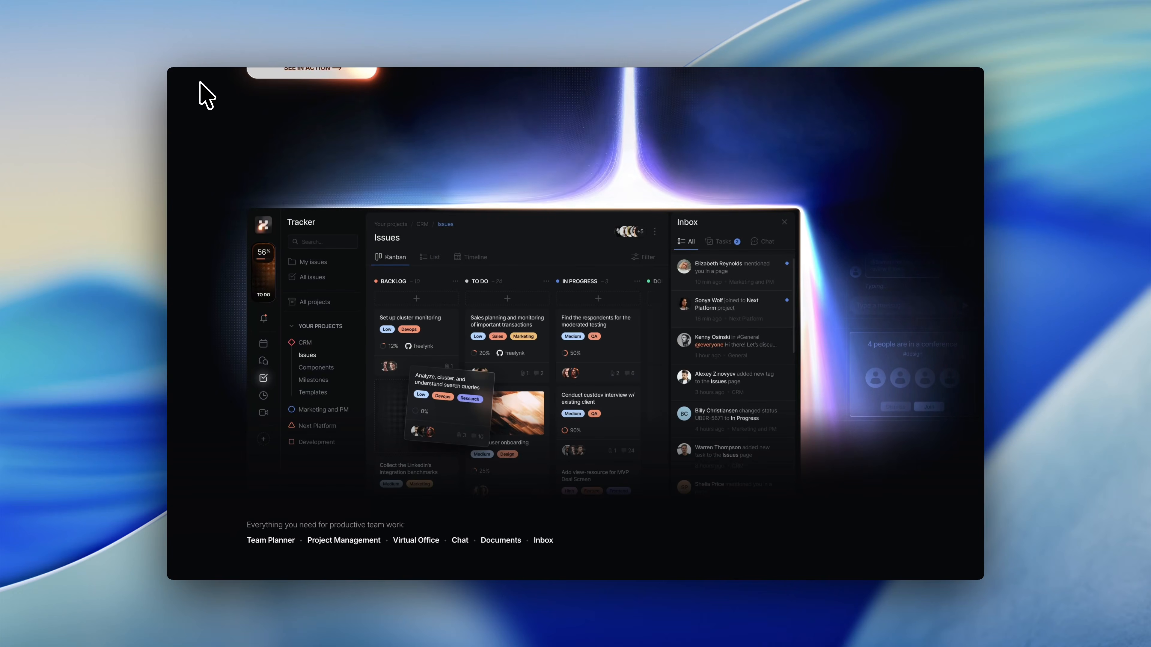
left_click_drag(200, 80, 960, 589)
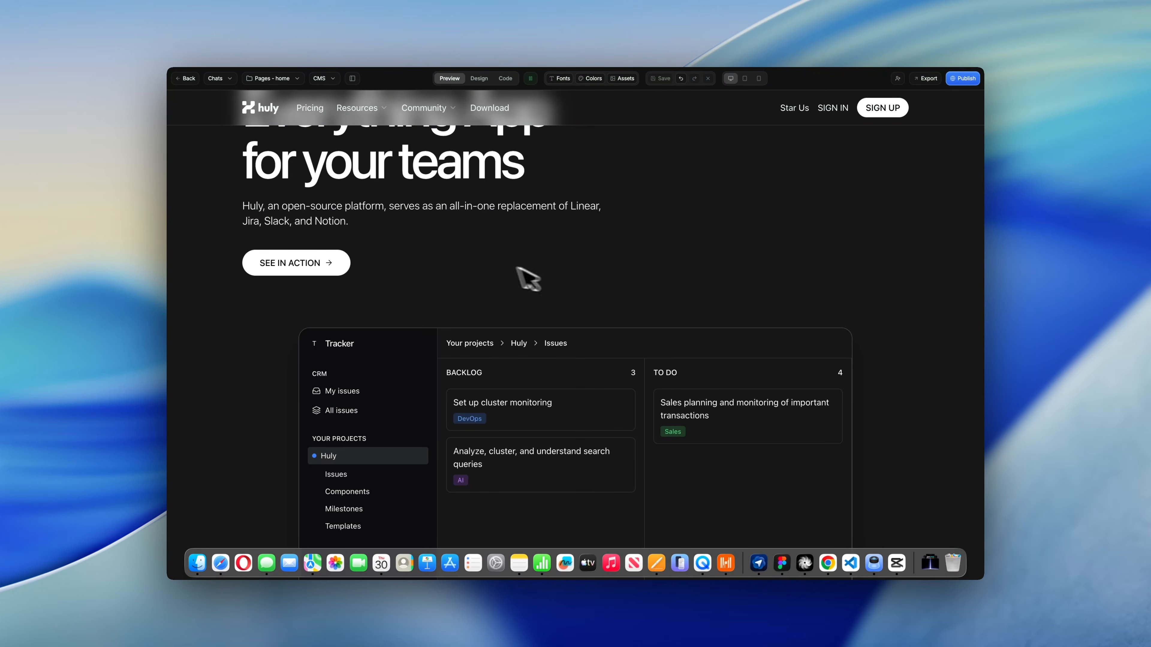
Return to the Aura page, enter Design mode, and open the prompt editor for the hero's main section
scroll(518, 269, "down", 1)
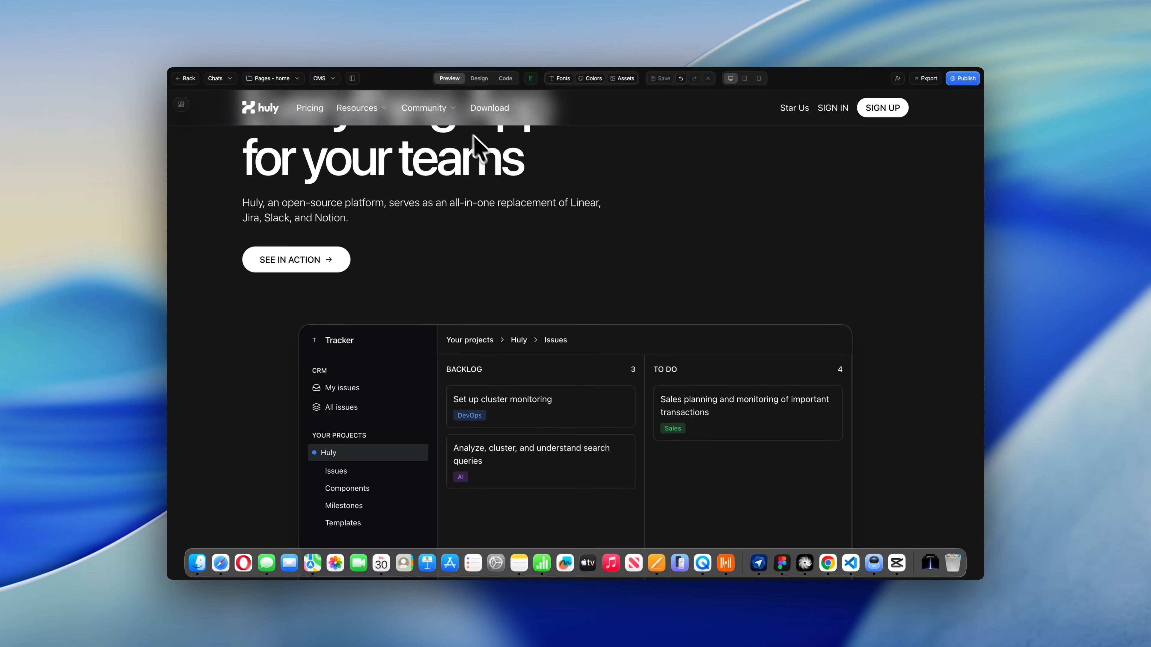
left_click(480, 80)
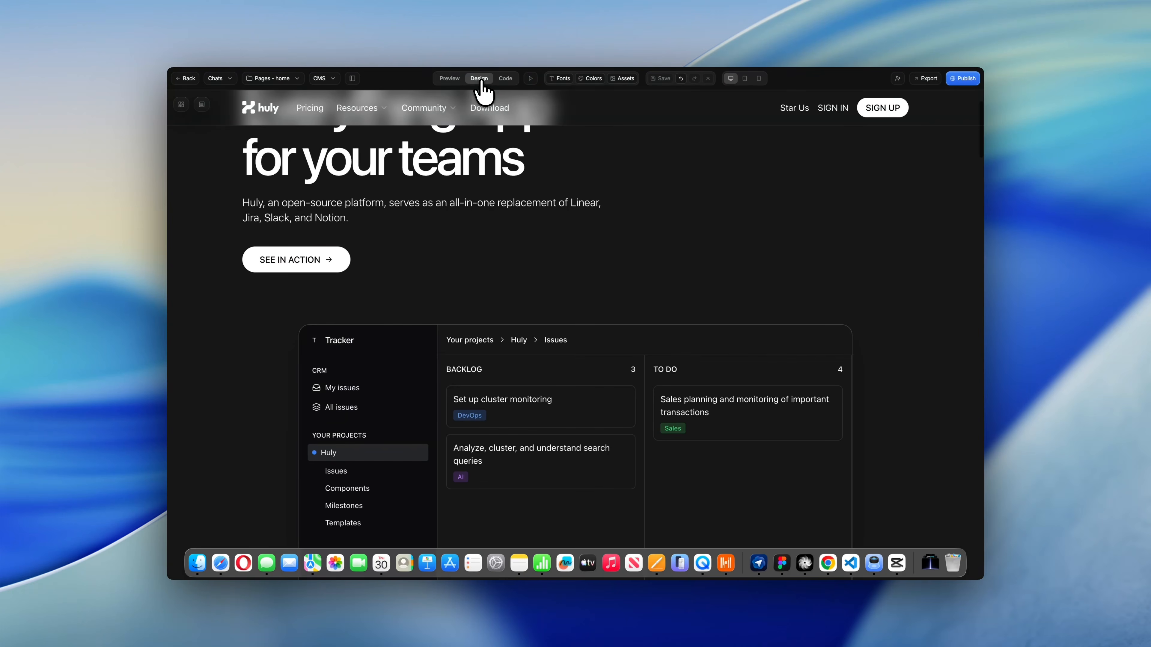
left_click(204, 352)
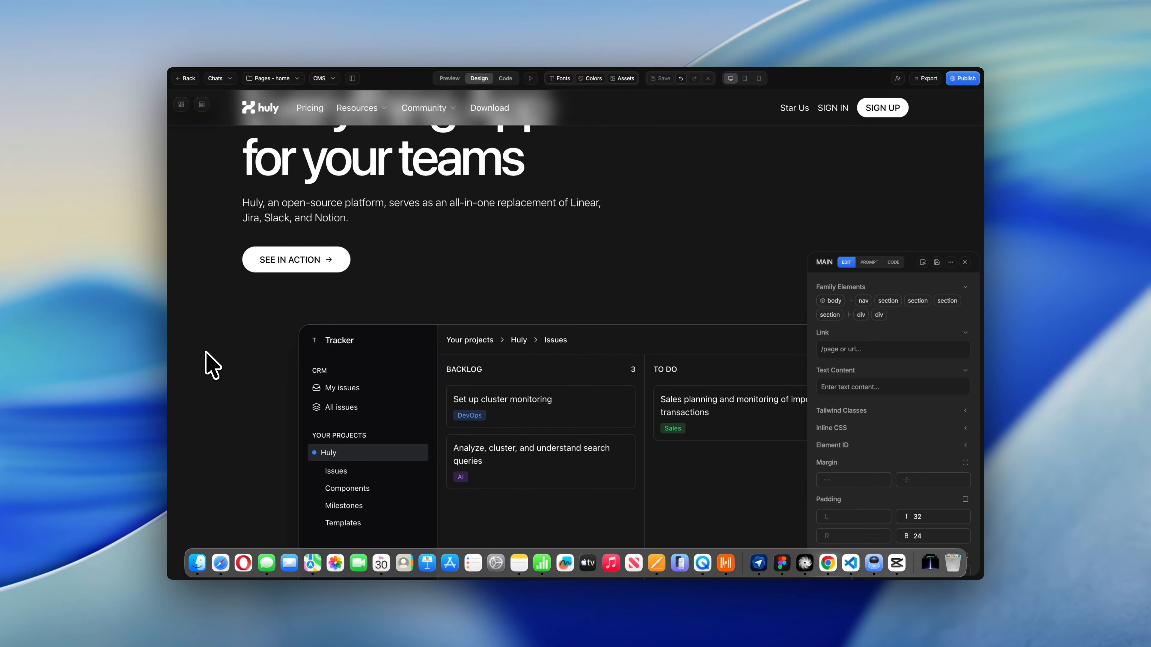
left_click(867, 263)
left_click_drag(913, 257, 755, 216)
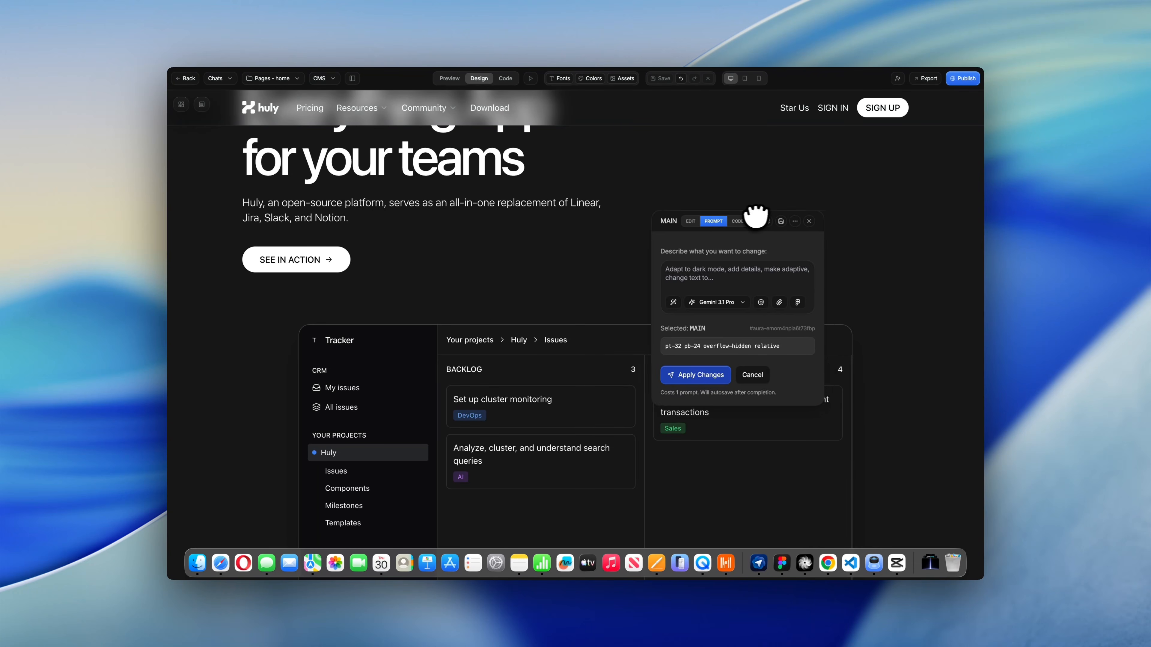
Hide the chat, reselect the hero's main section, and attach the newest huly.io screenshot from the Desktop to its prompt
mouse_move(403, 81)
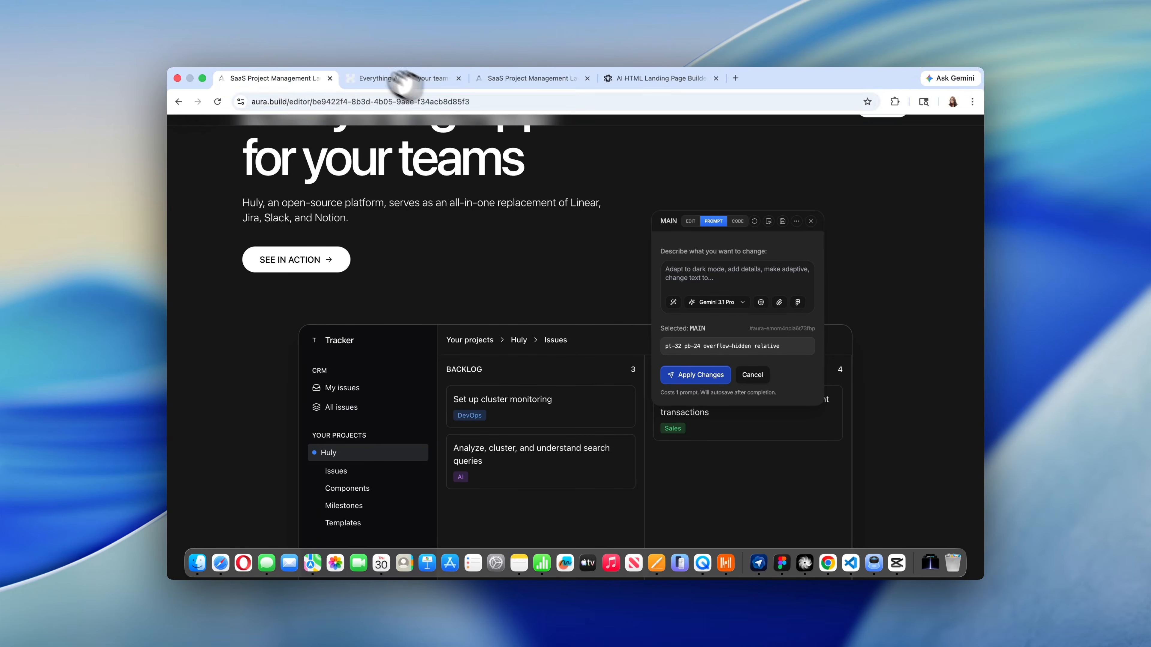
left_click(351, 79)
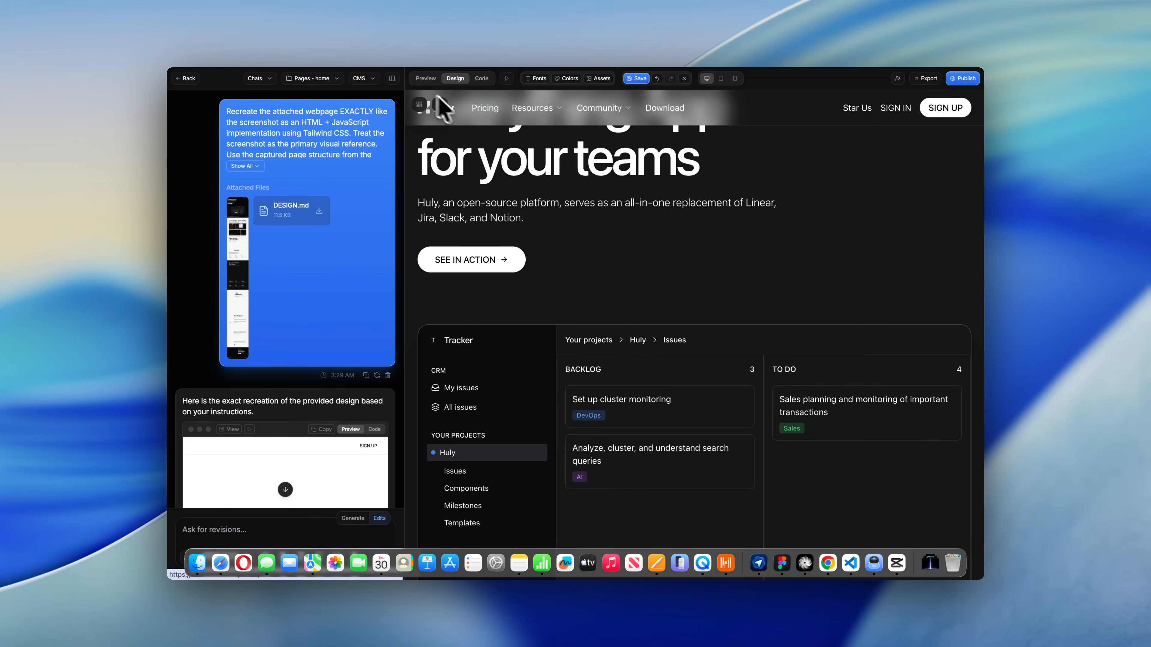
left_click(392, 78)
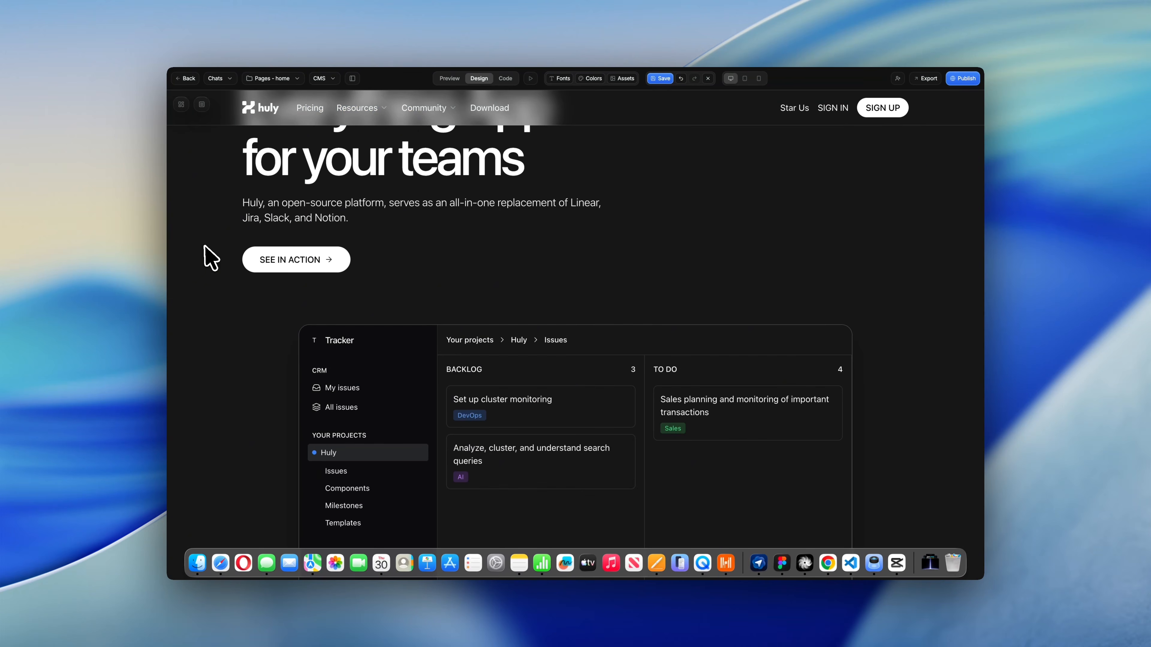
left_click(206, 257)
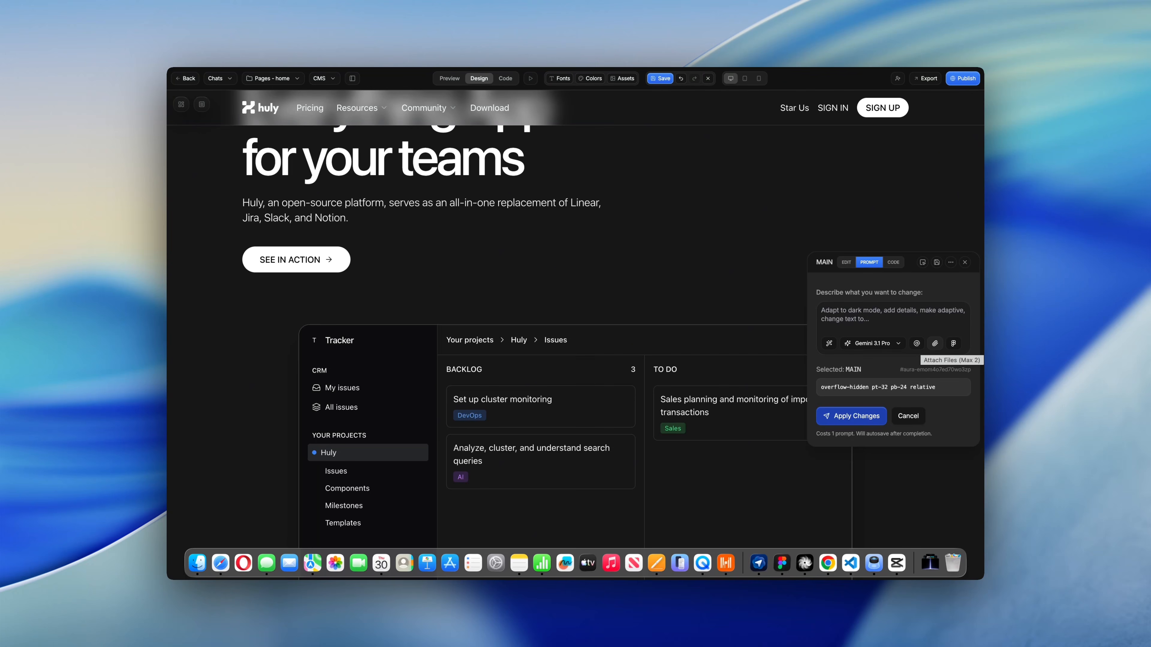
left_click(936, 344)
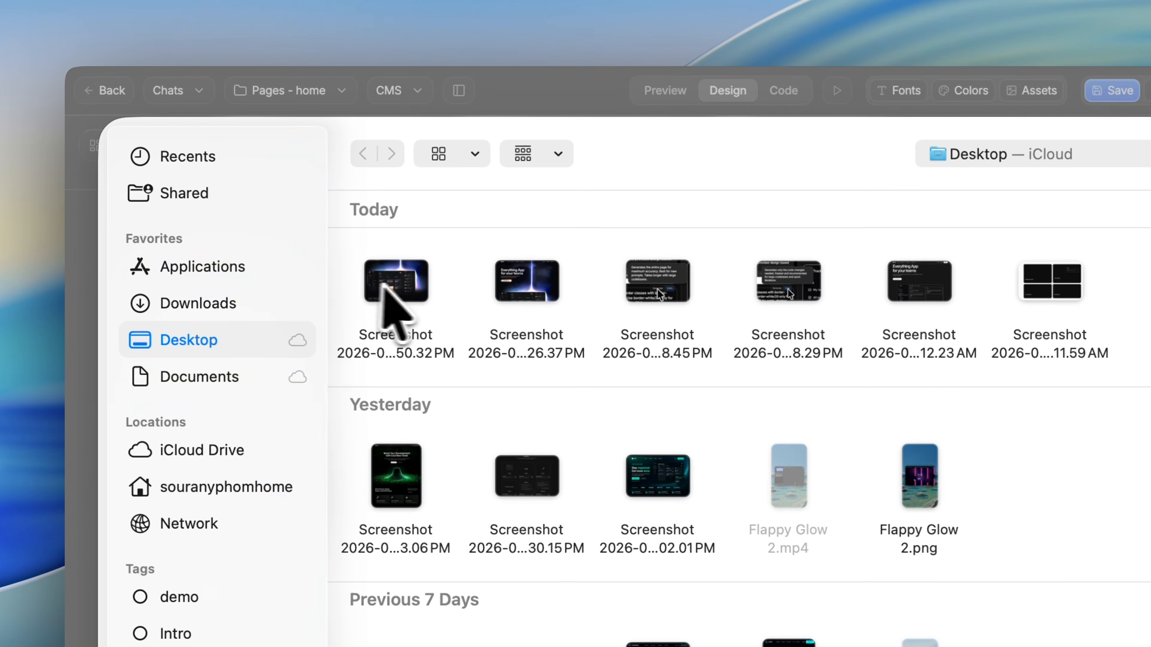
left_click(383, 286)
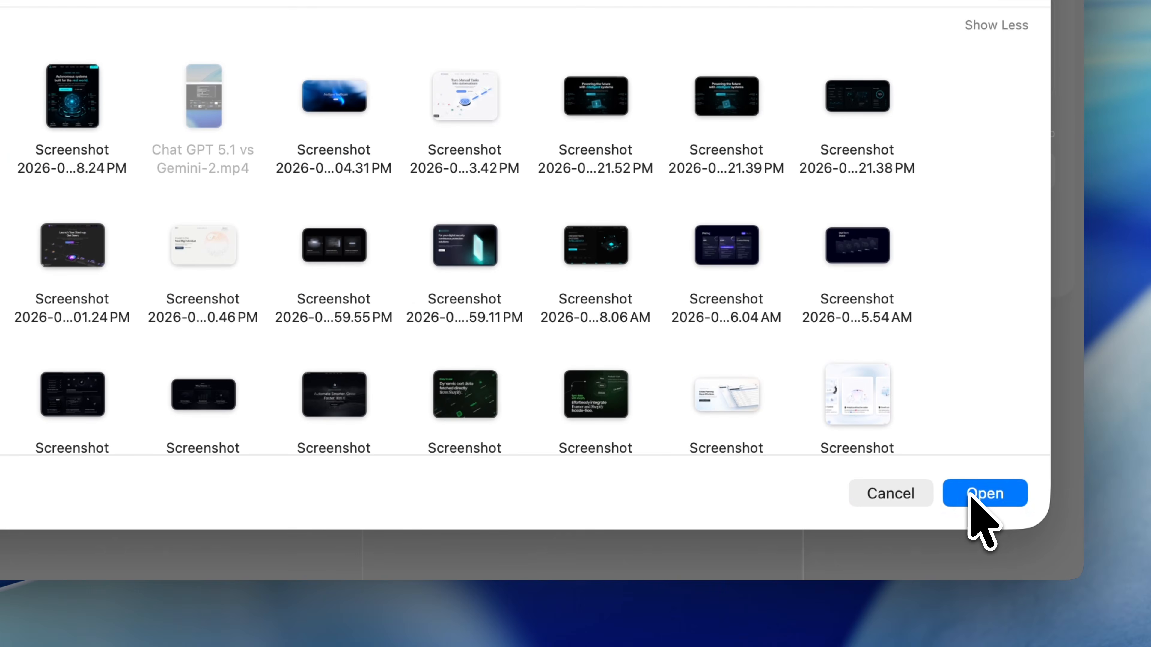
left_click(983, 495)
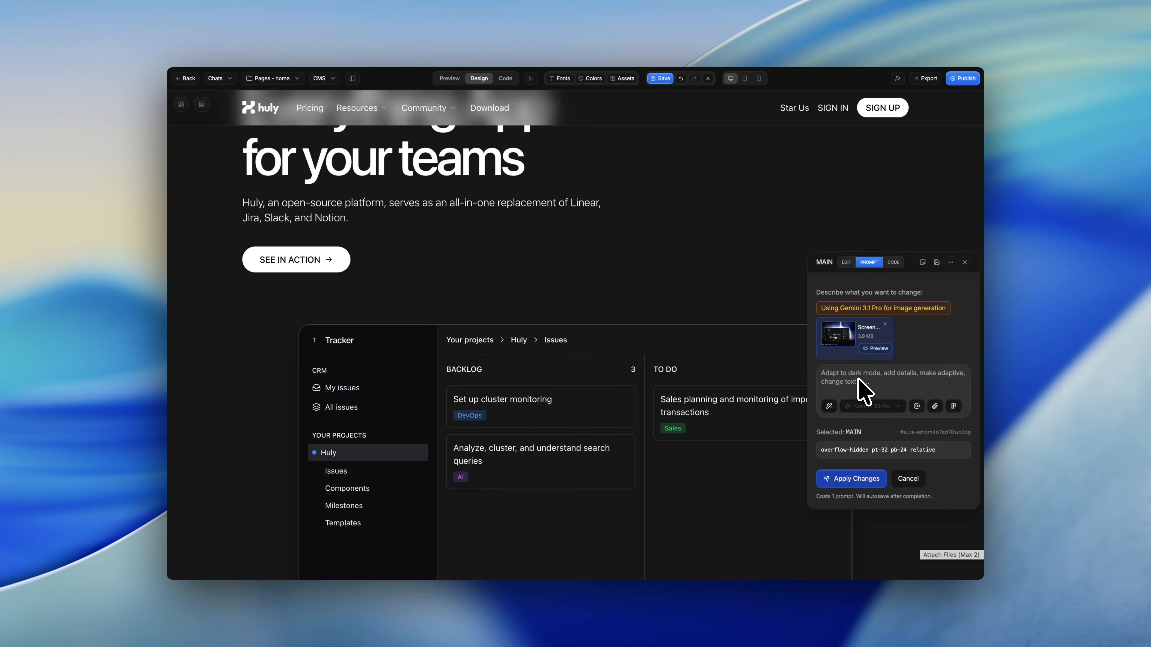
Paste and apply a prompt to improve the hero dashboard with richer kanban columns, a rotated floating card, animations and a soft "Huly-style laser/glow" background
left_click(834, 380)
key("super+v")
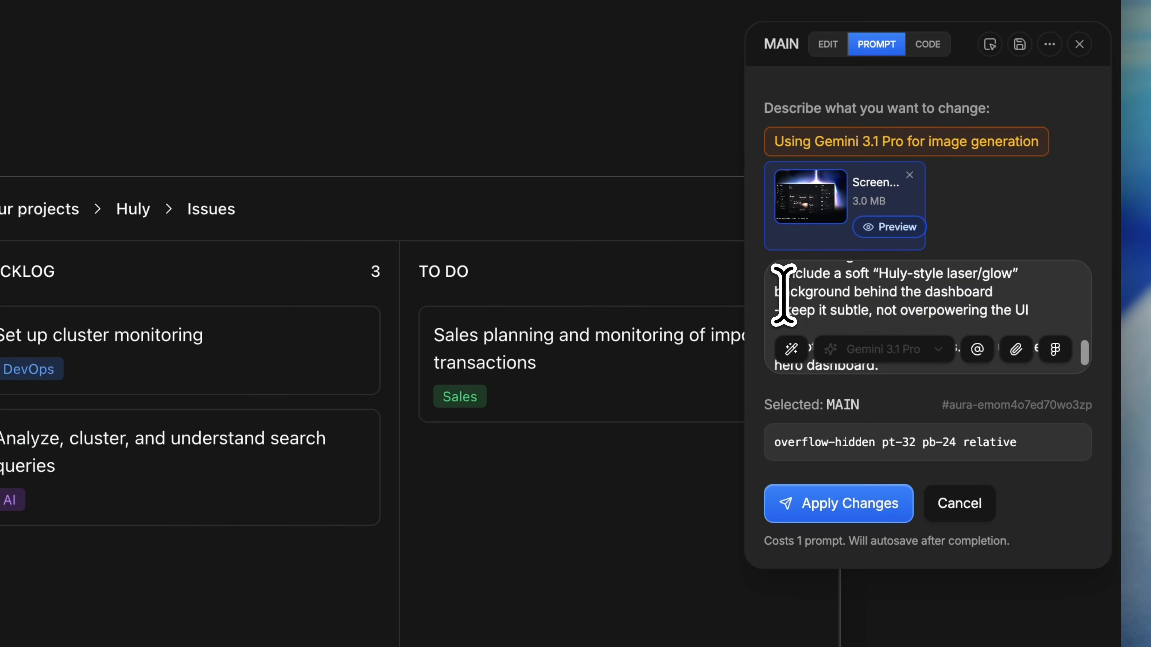
scroll(784, 295, "up", 10)
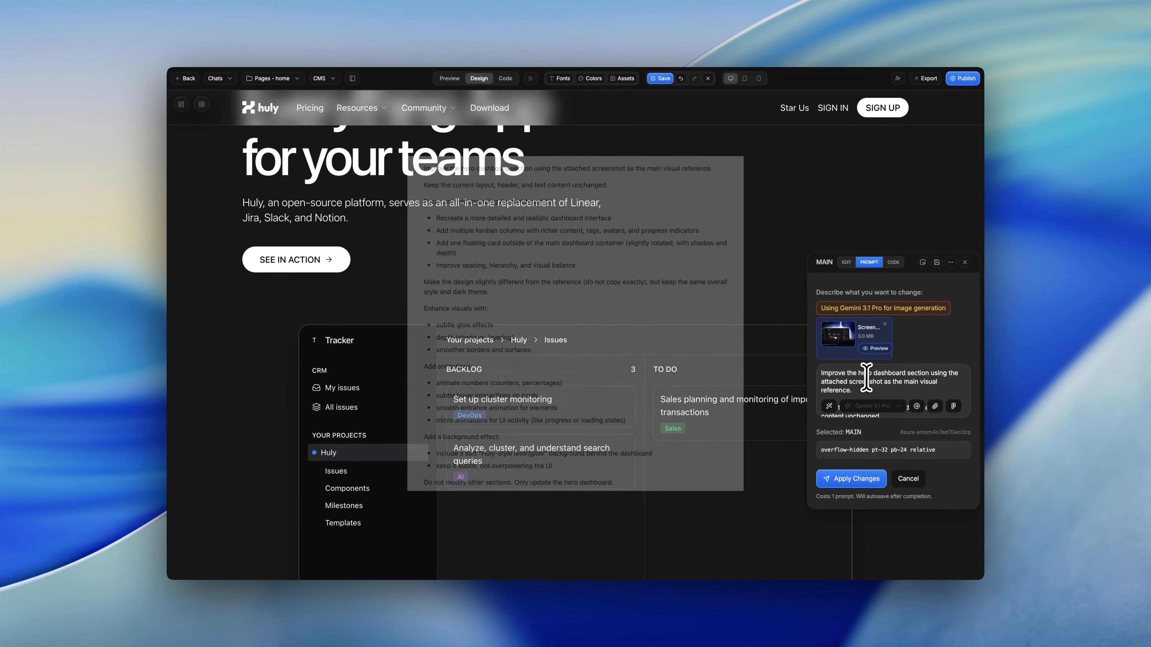
scroll(867, 382, "down", 3)
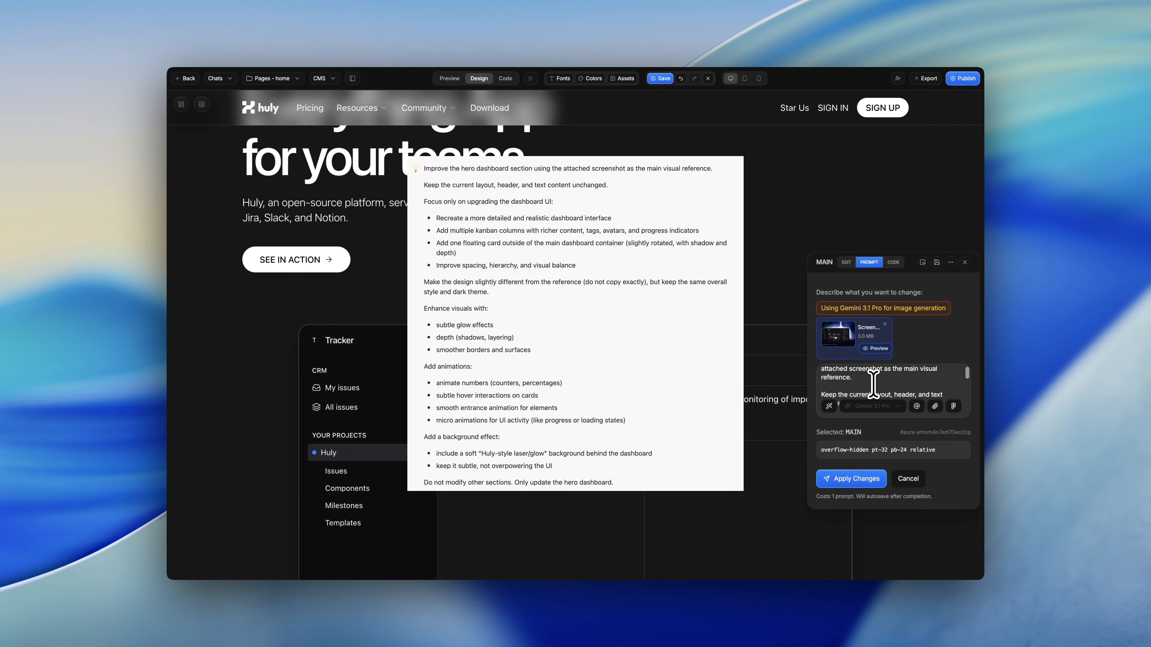
scroll(872, 383, "down", 5)
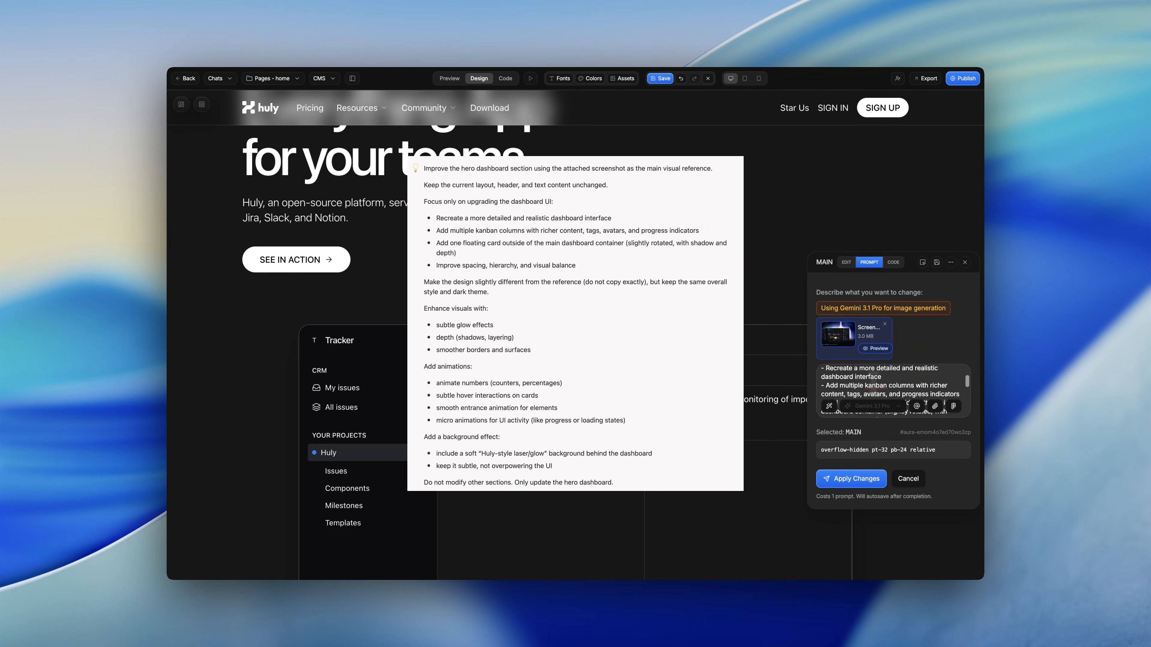
scroll(867, 383, "down", 8)
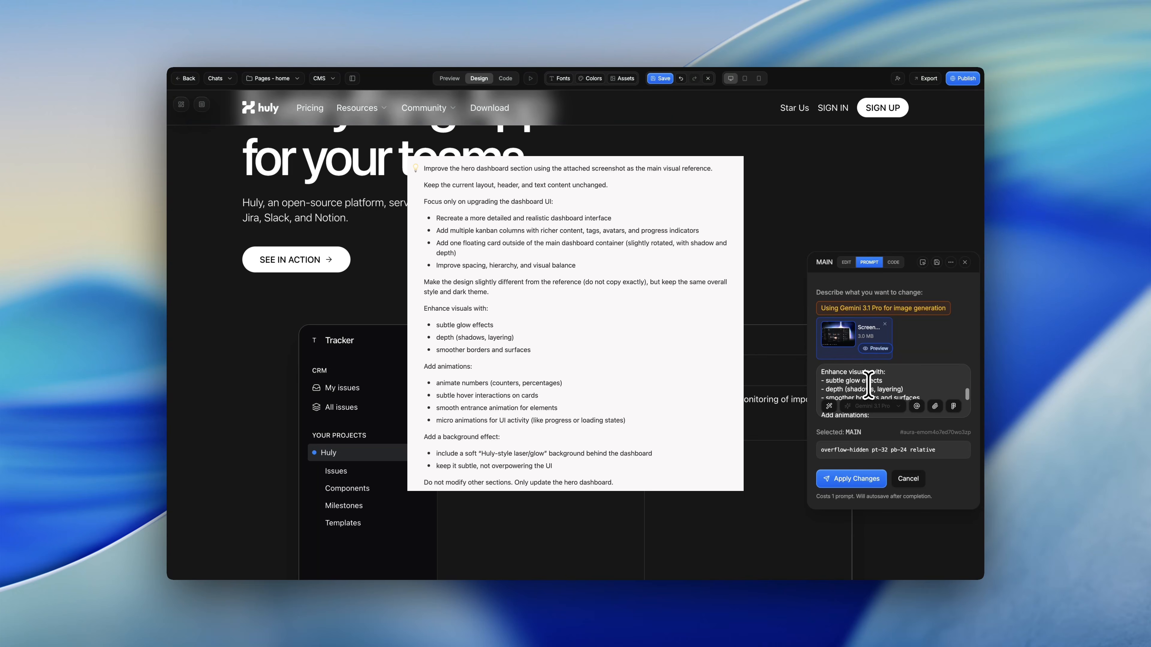
scroll(868, 385, "down", 4)
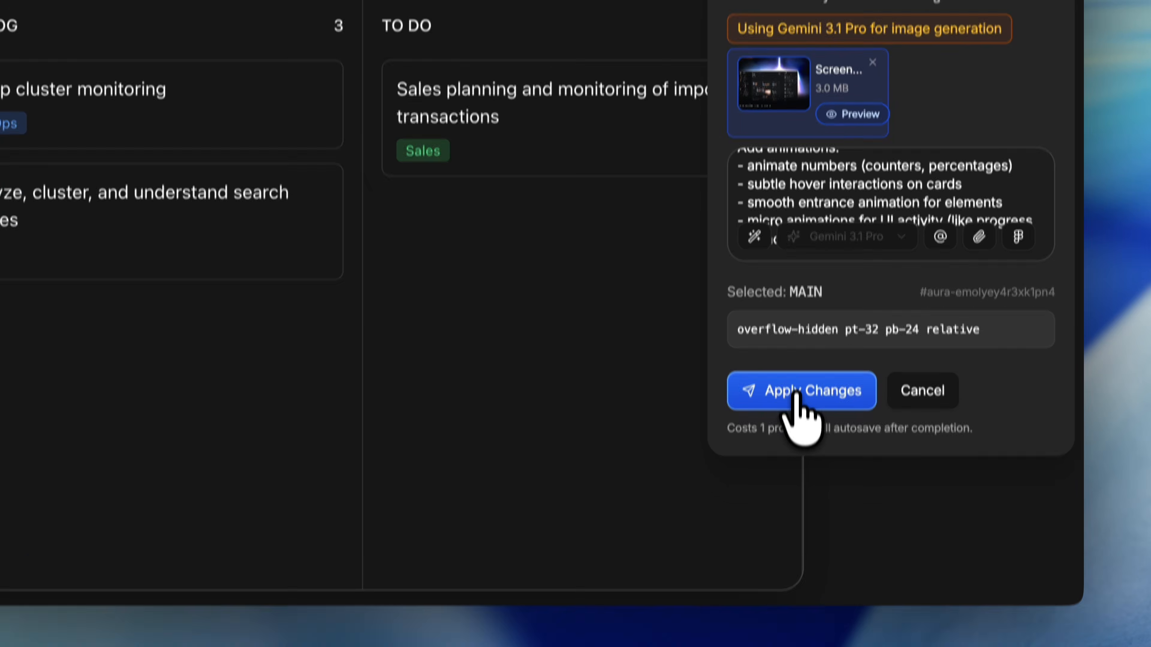
left_click(852, 479)
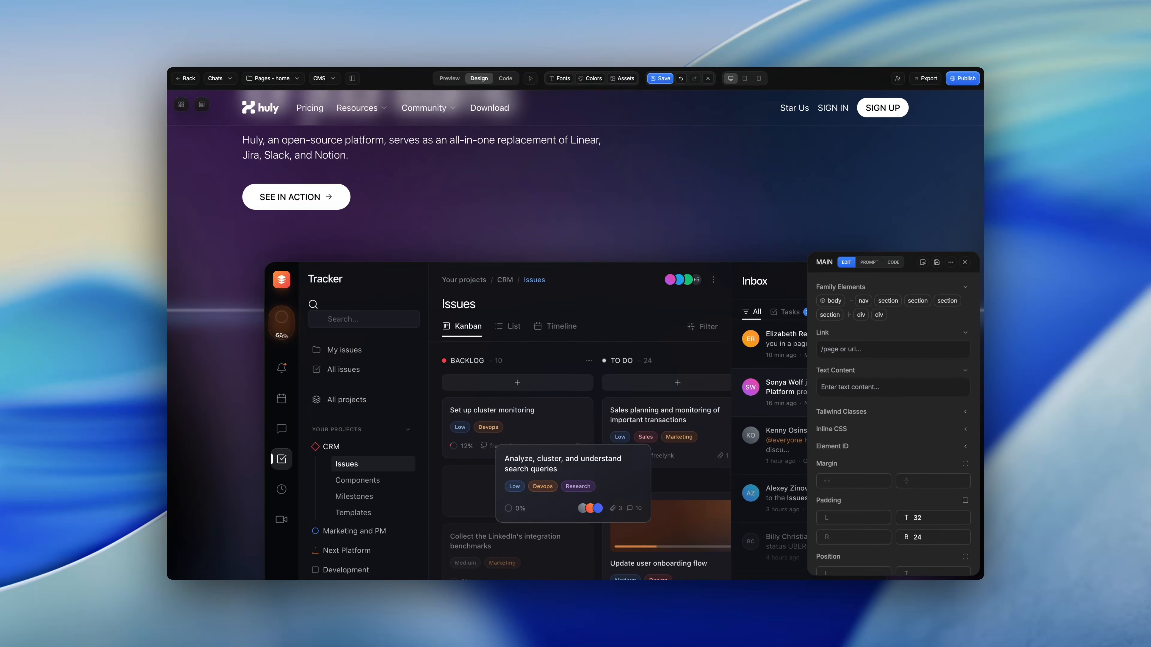
Preview the regenerated hero and tracker dashboard, check them in Design mode, and close the main section's editor
left_click(449, 79)
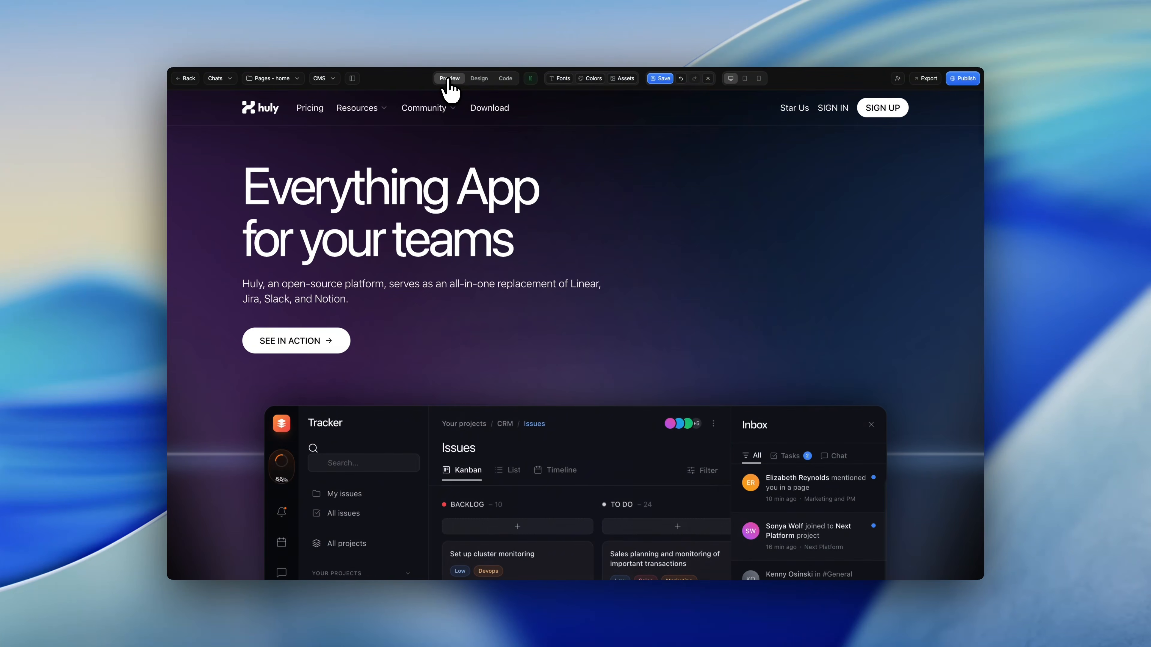
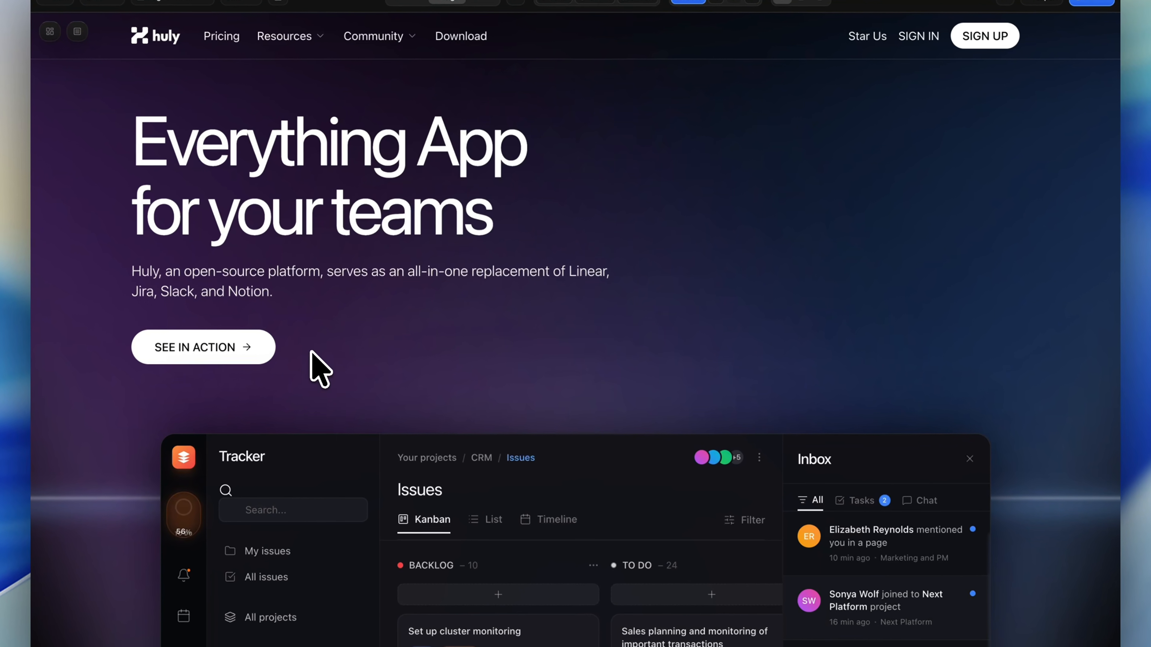
scroll(743, 347, "down", 3)
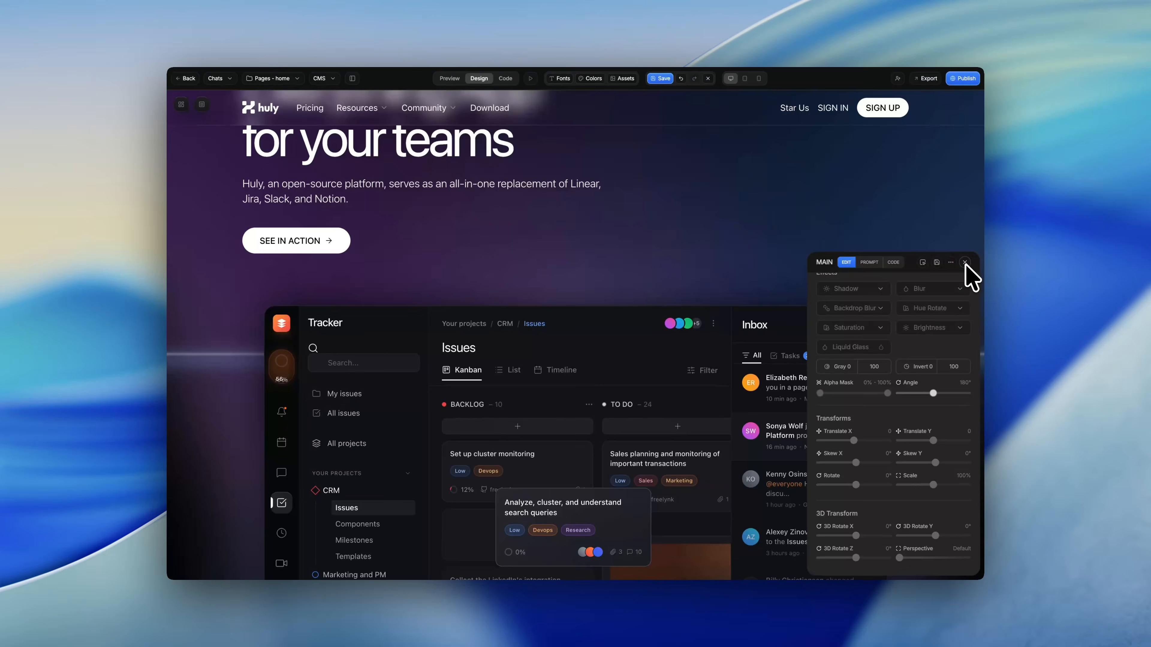
left_click(966, 265)
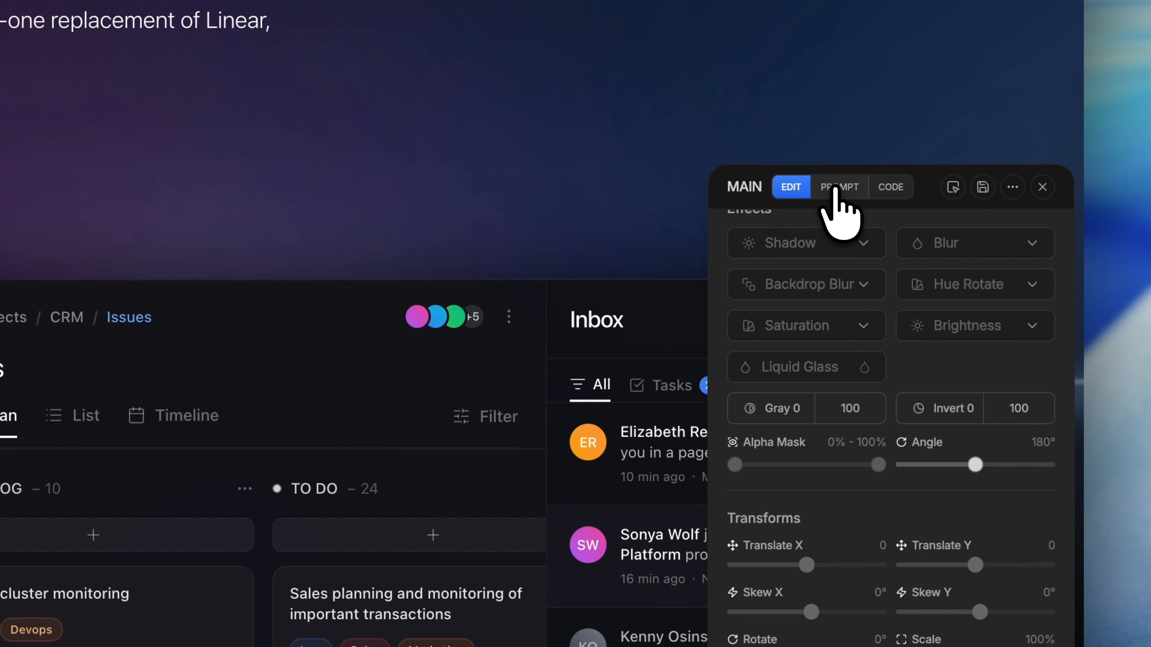
Look through the main section's code from end to start, and view the full page code
left_click(835, 188)
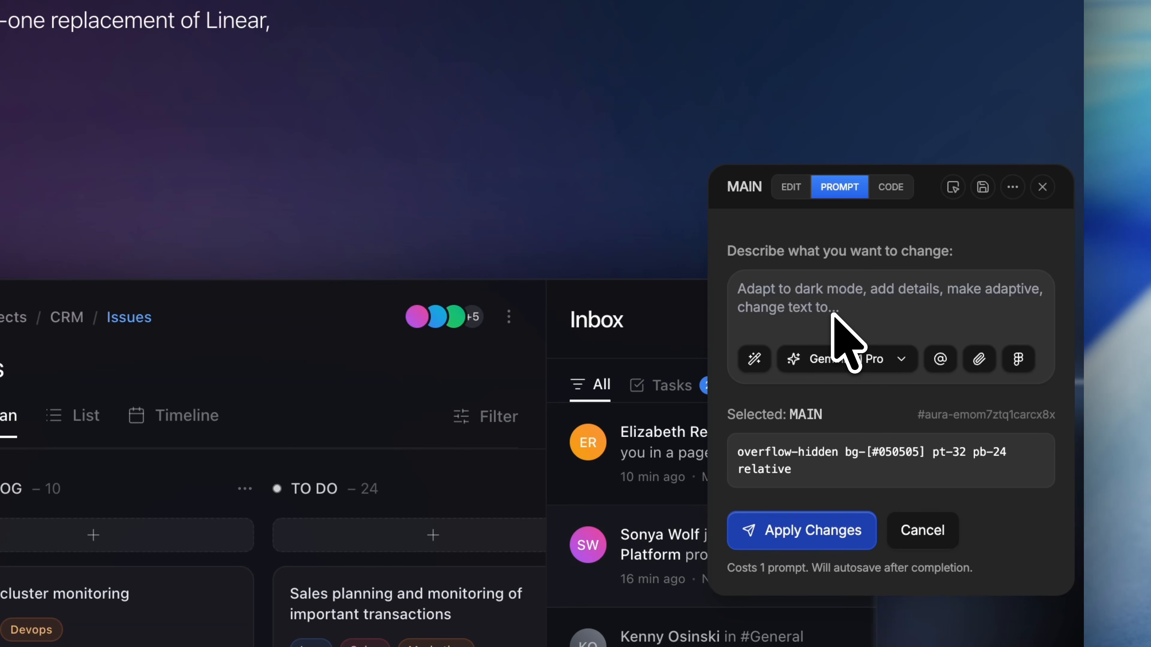
left_click(891, 187)
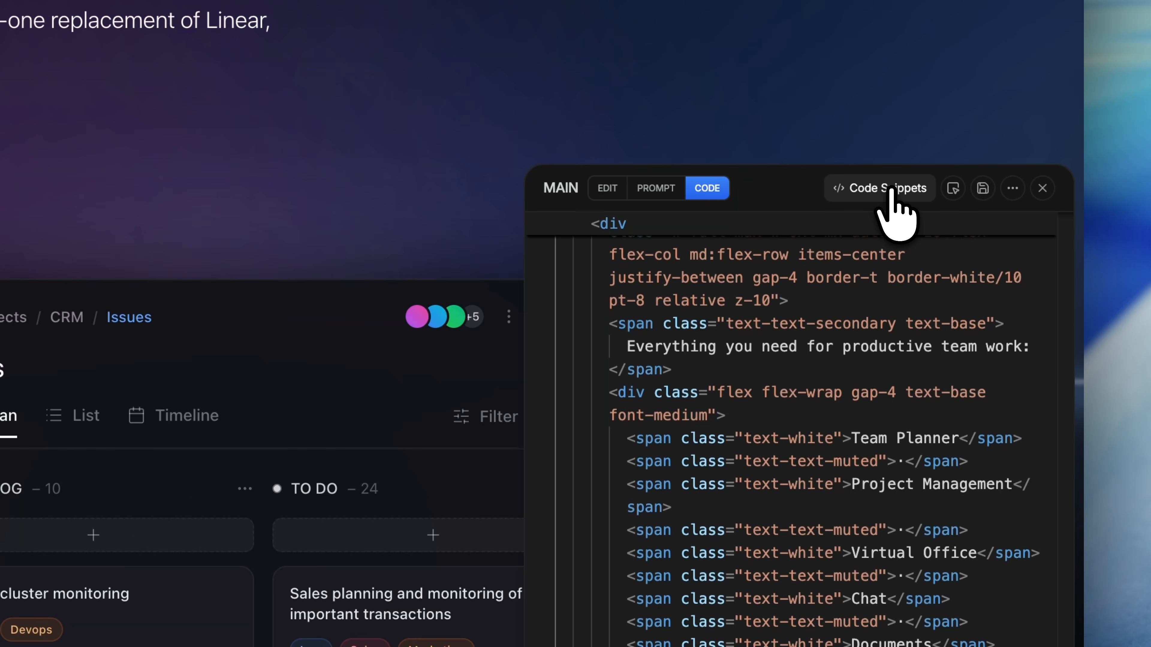
scroll(861, 272, "down", 3)
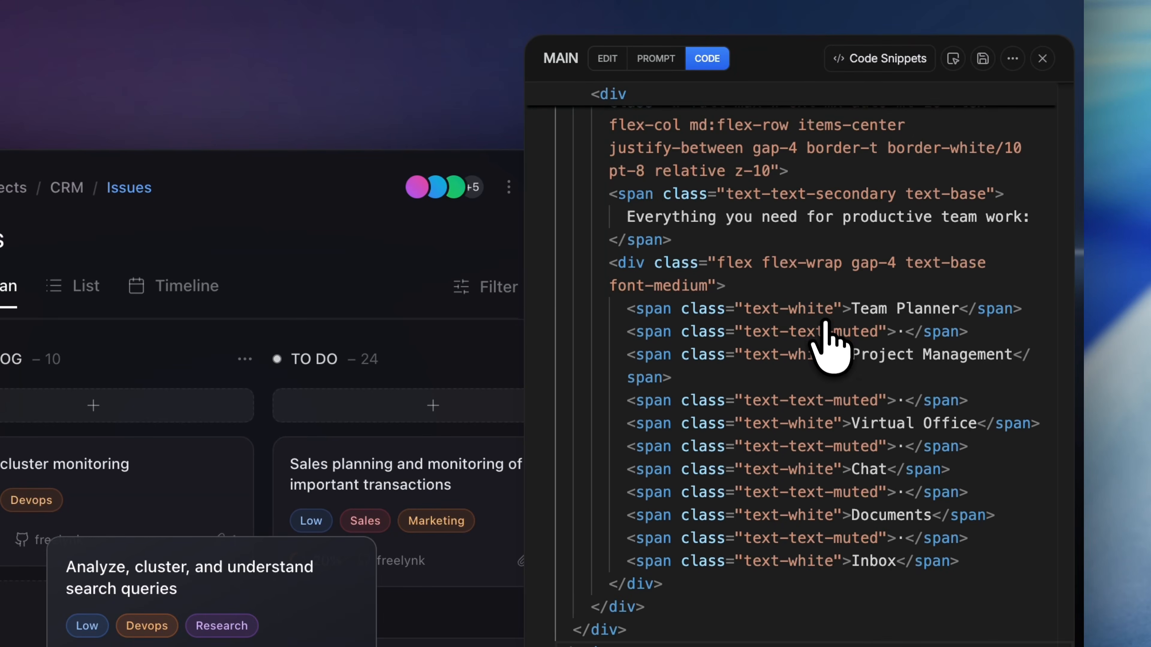
scroll(825, 326, "down", 20)
scroll(814, 313, "up", 20)
scroll(814, 323, "up", 20)
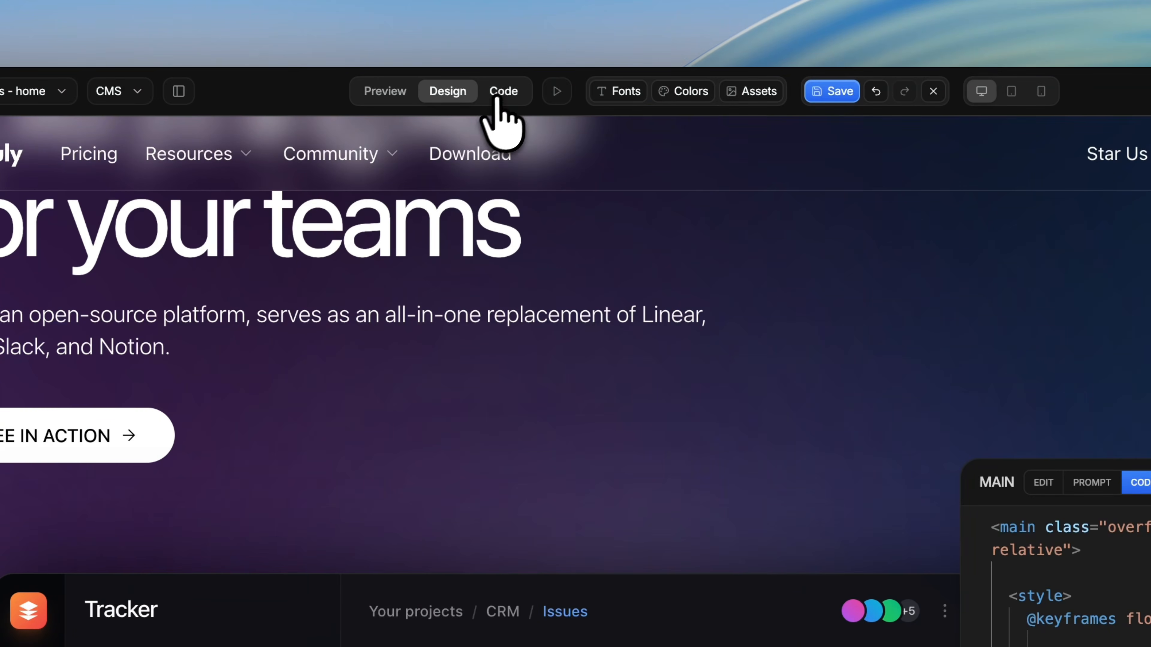
left_click(496, 115)
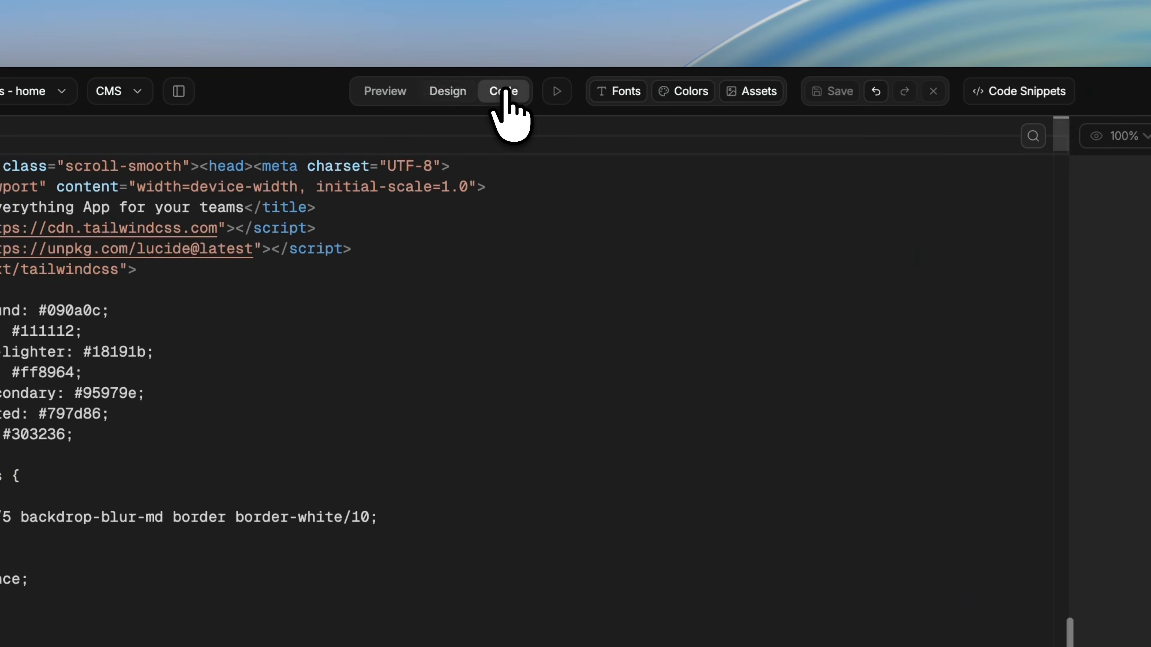
left_click(505, 91)
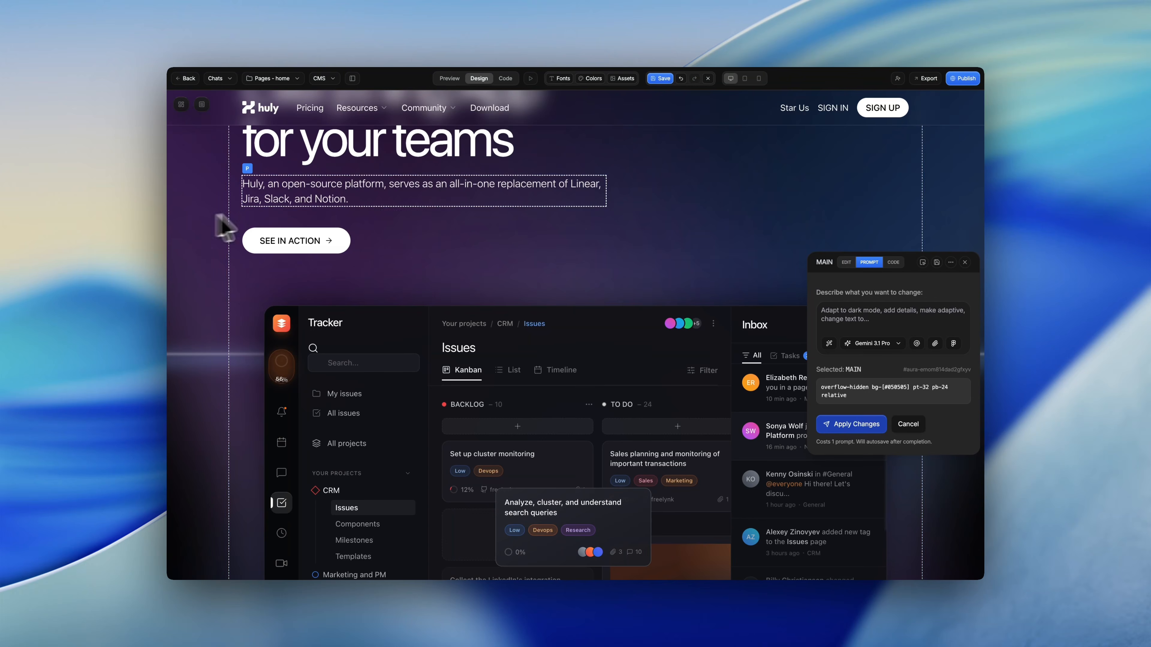
In the main section's code, set the hex value of the background class to #000000 and look over the style rules below
left_click(893, 263)
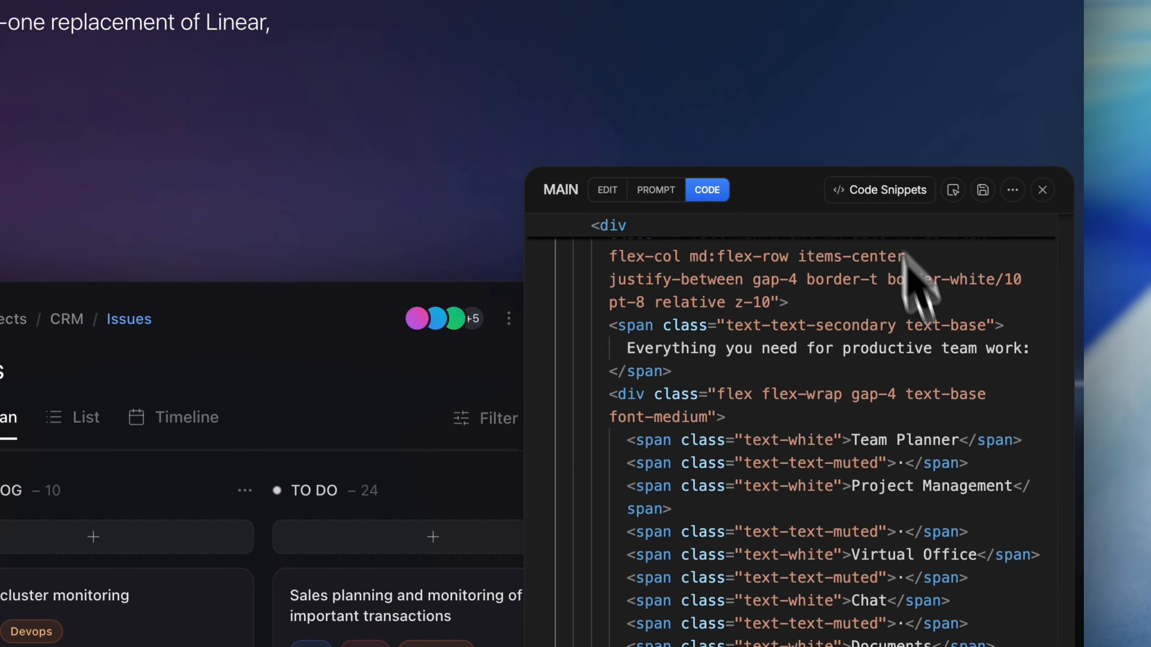
scroll(817, 422, "down", 15)
scroll(811, 385, "down", 15)
scroll(793, 364, "up", 20)
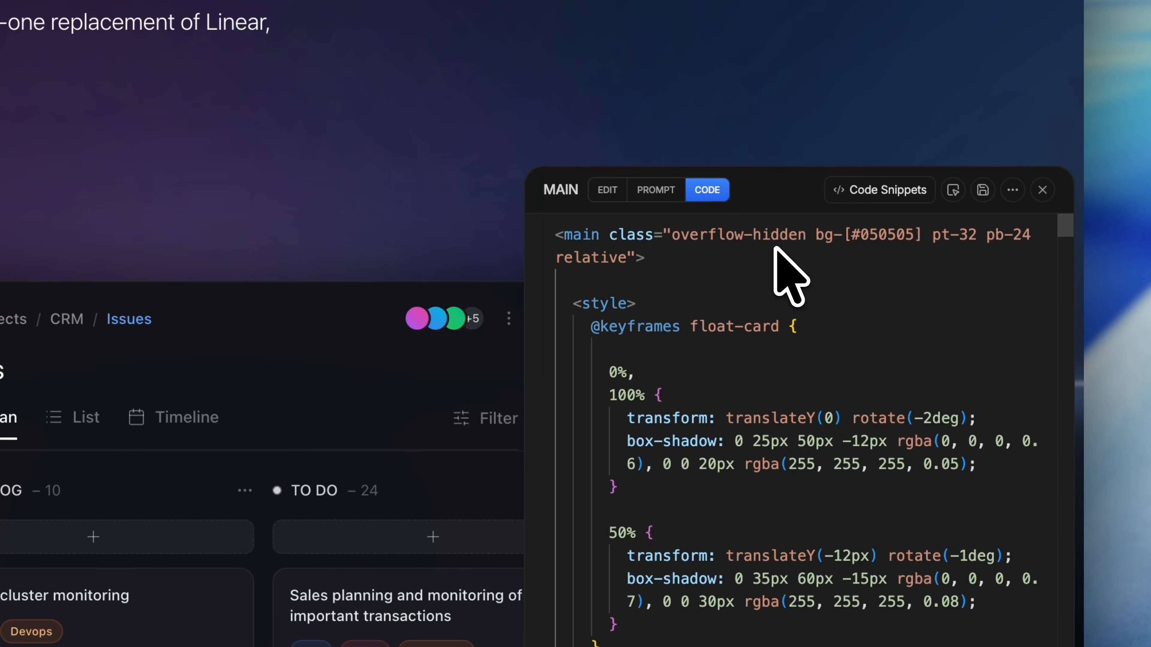
left_click(865, 234)
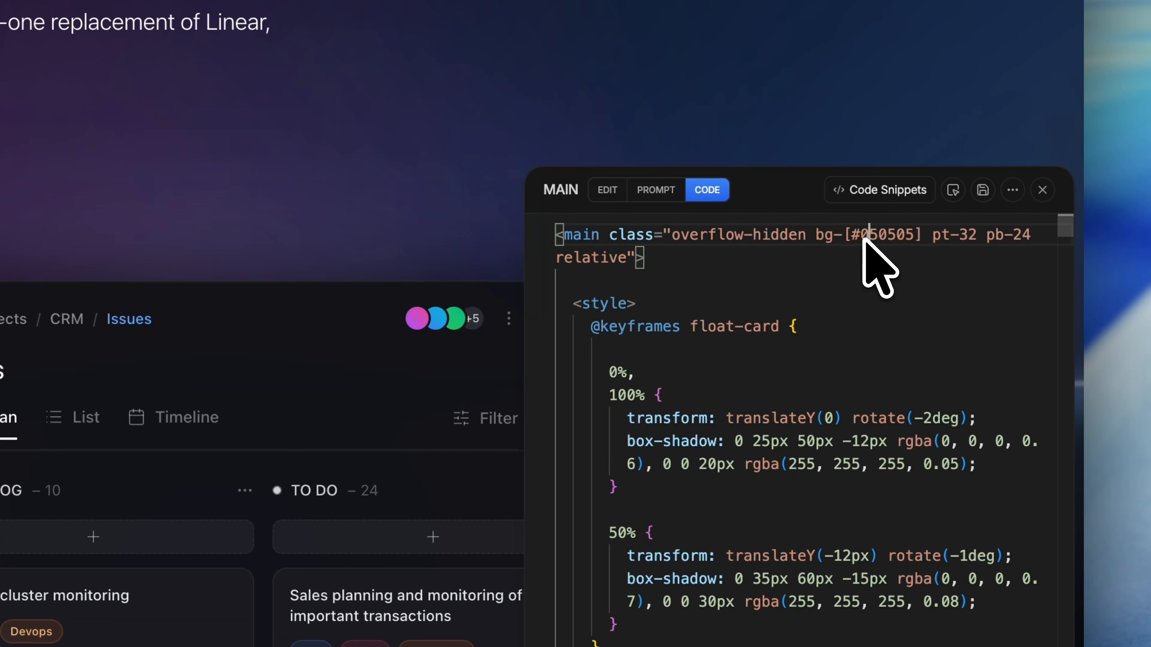
left_click_drag(863, 239, 912, 238)
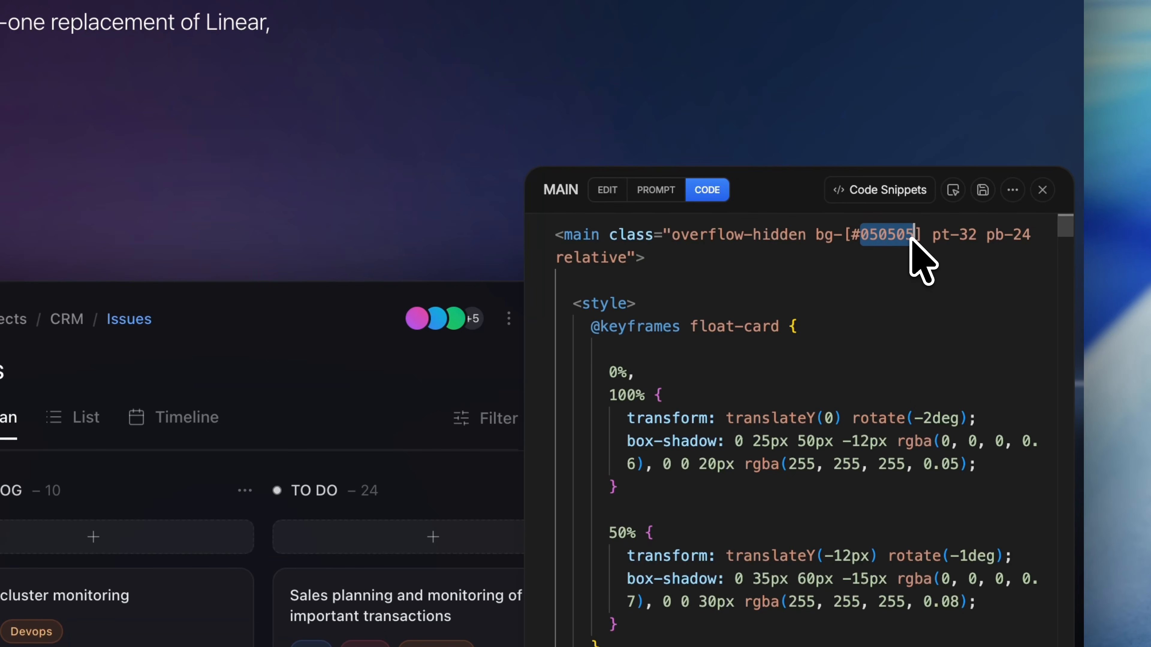
type("000")
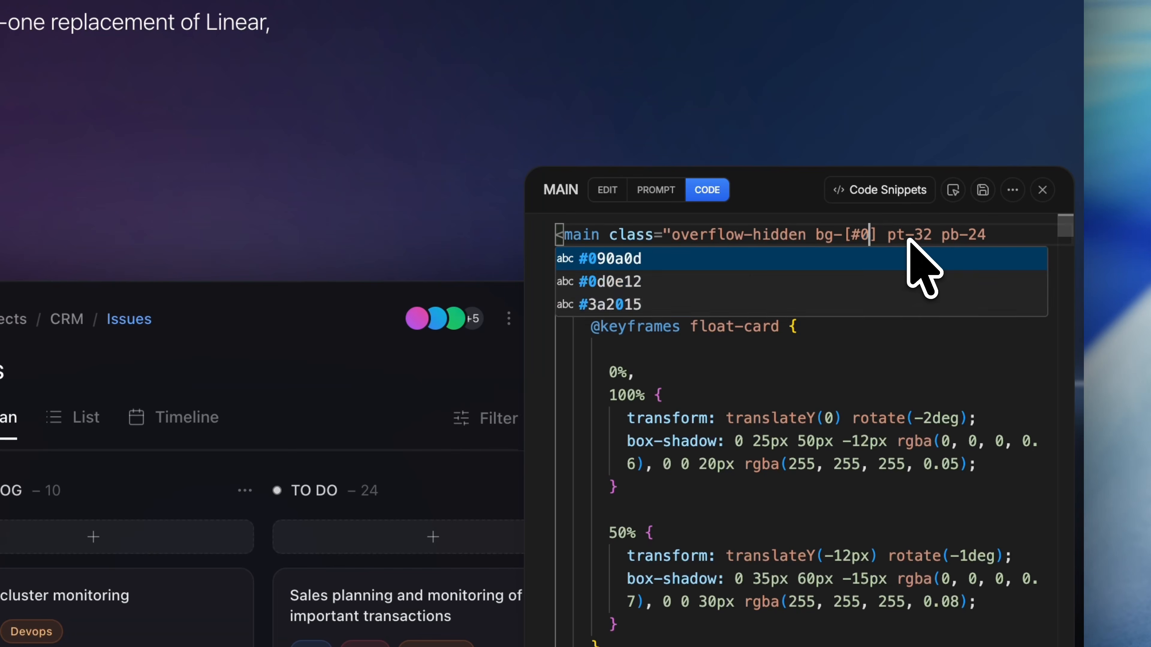
type("000")
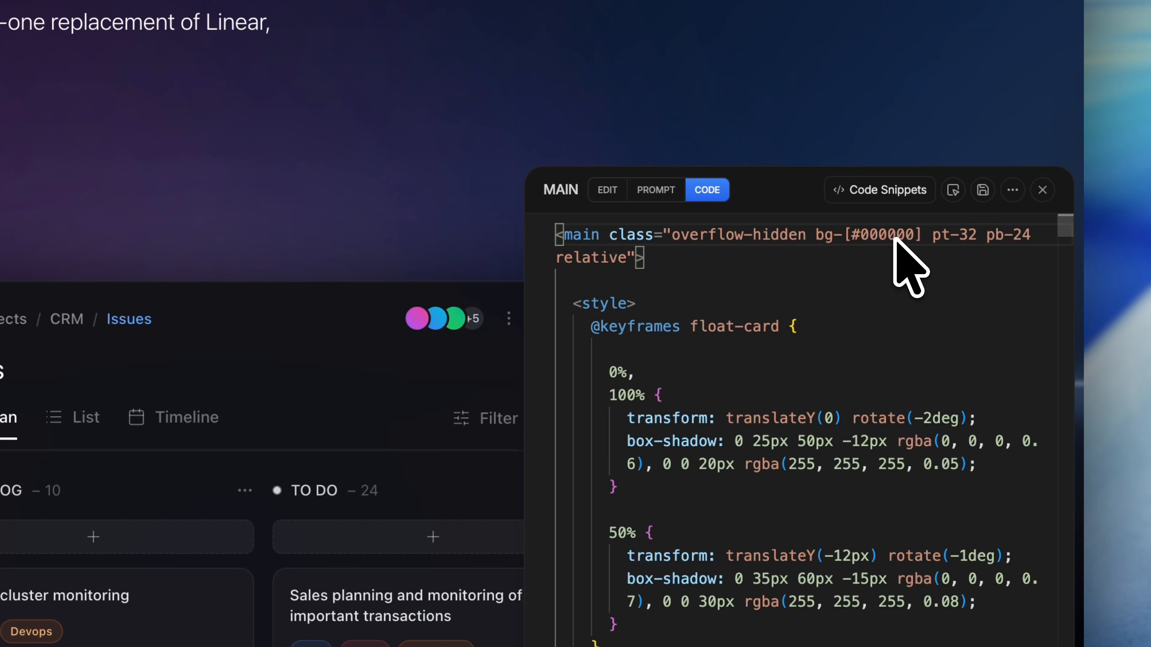
scroll(874, 334, "down", 10)
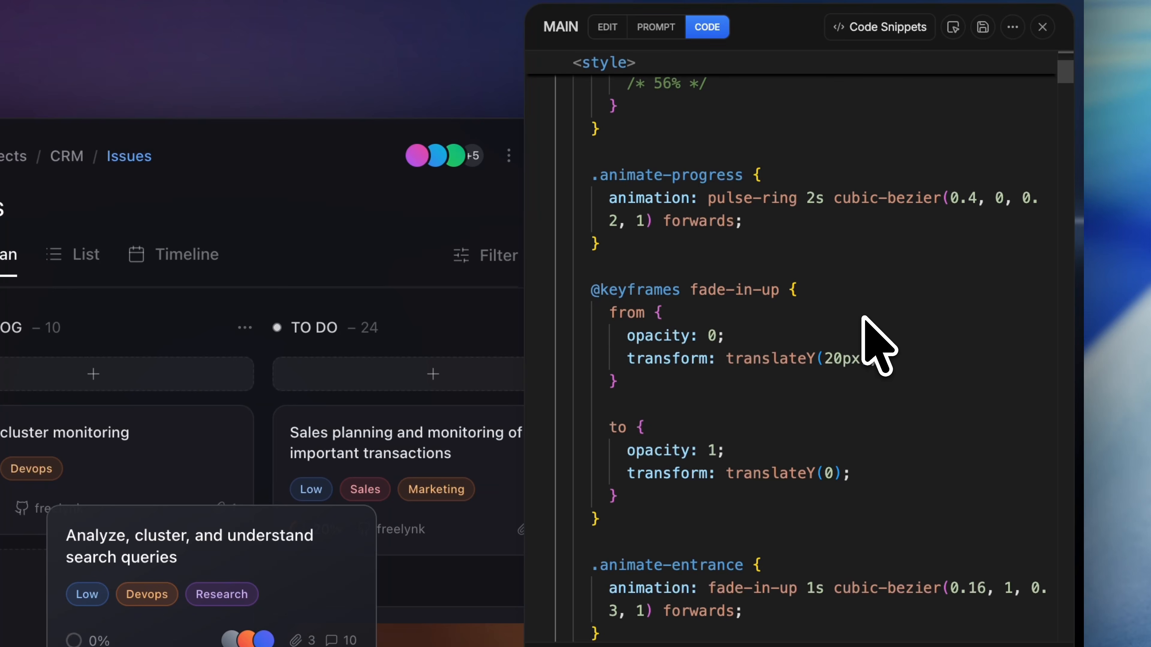
Delete the whole "Epic Laser/Glow Background" block from the main section's code, apply the change and save the page
scroll(863, 318, "down", 10)
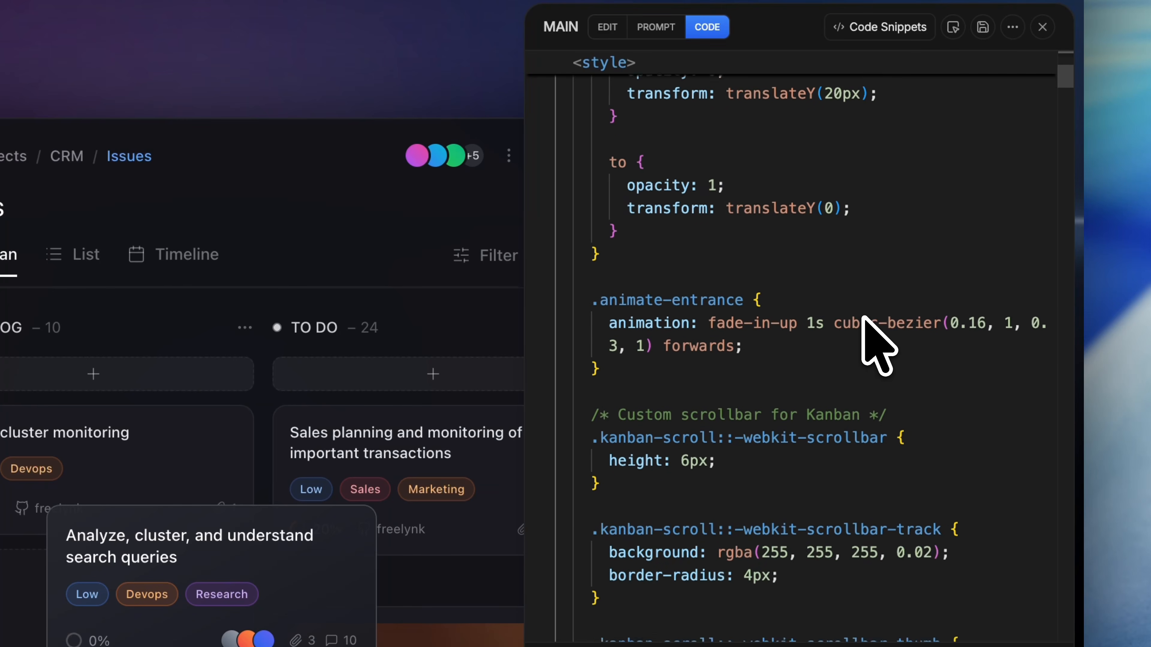
scroll(861, 317, "down", 8)
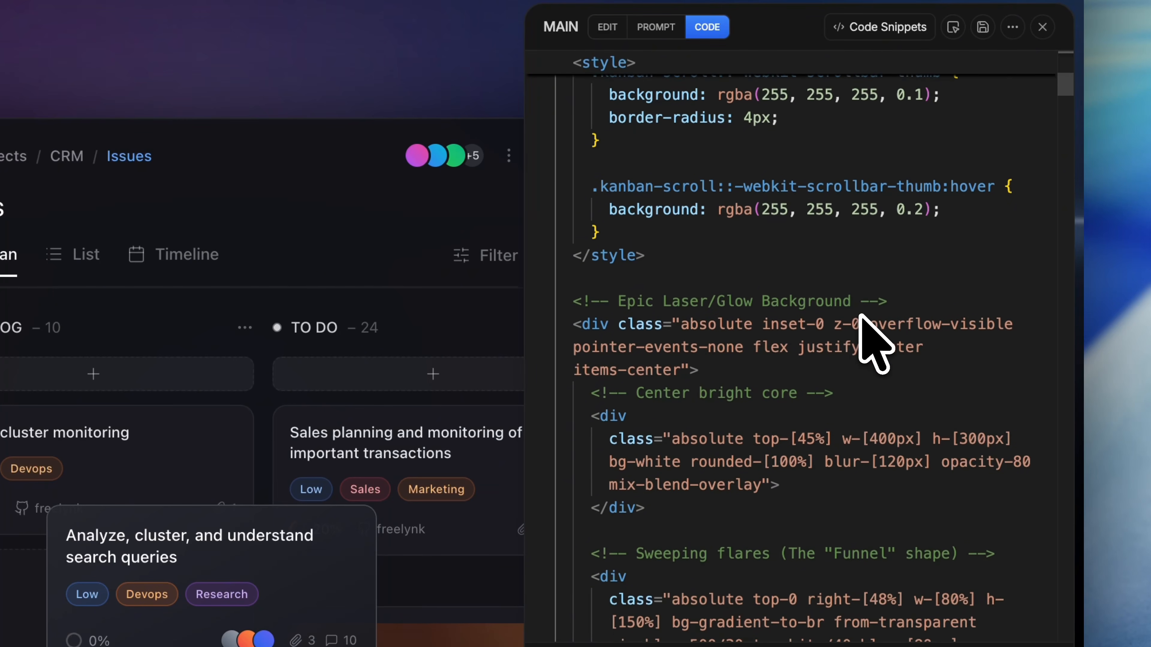
scroll(873, 343, "down", 3)
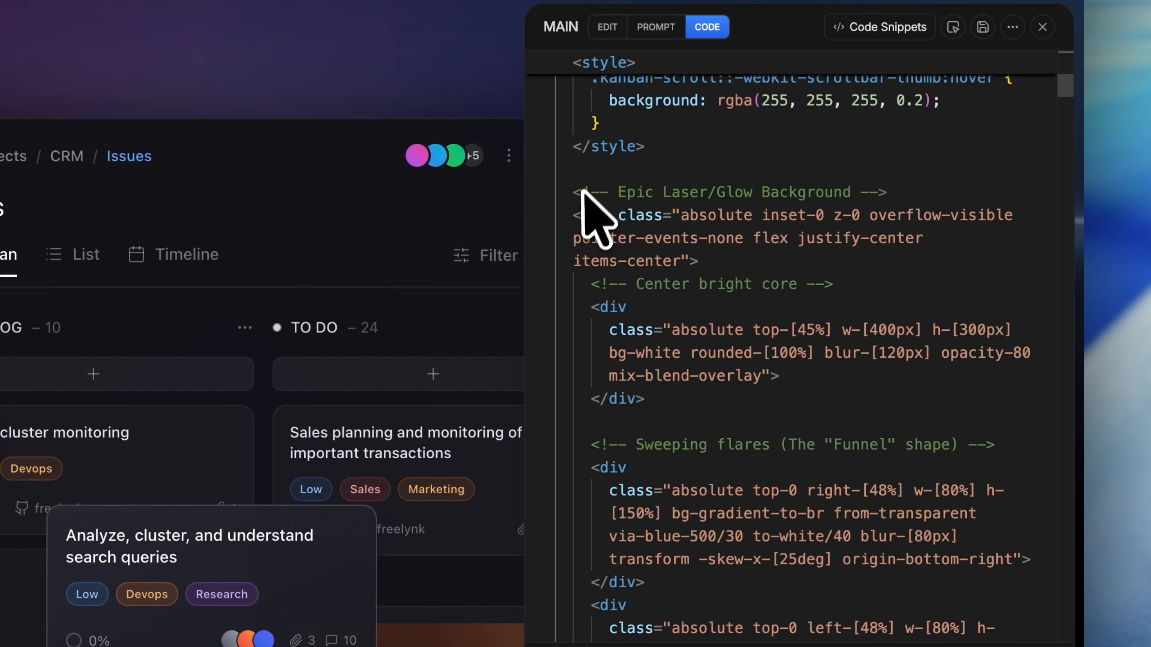
left_click_drag(572, 192, 641, 379)
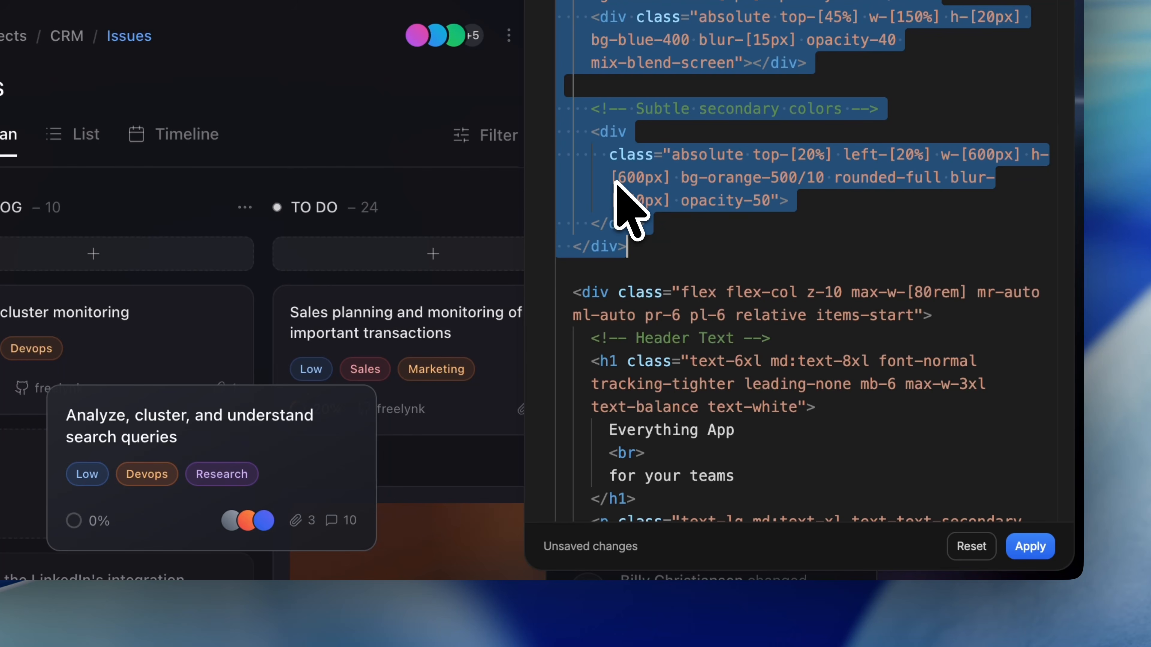
key("BackSpace")
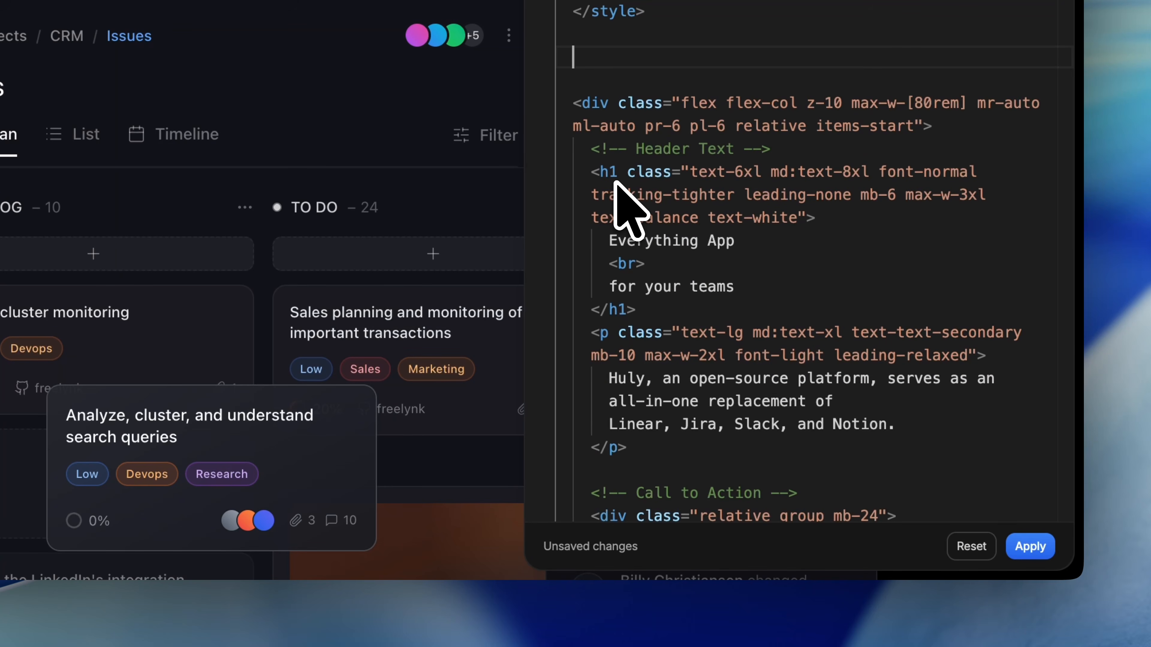
key("ctrl+z")
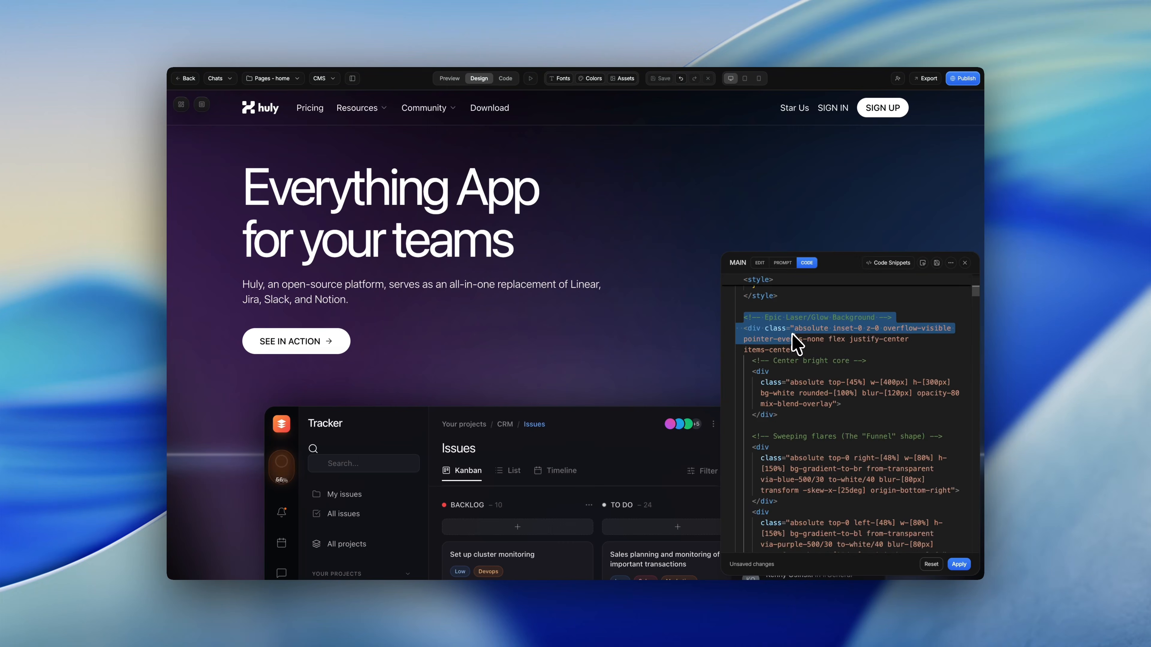
scroll(796, 345, "down", 10)
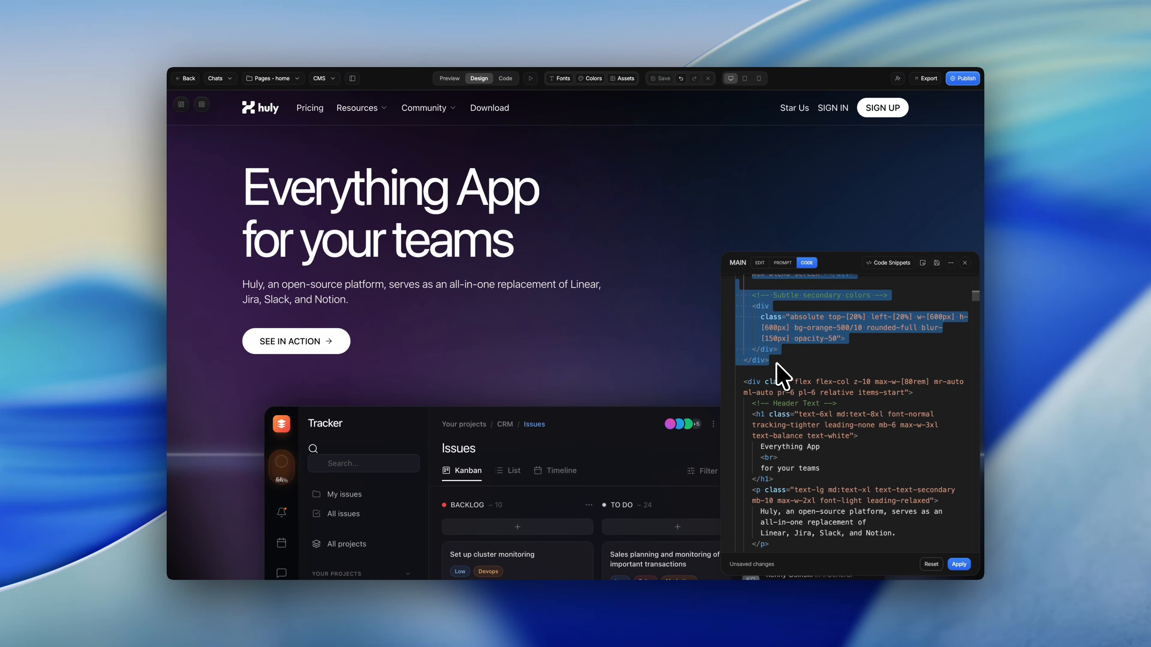
key("BackSpace")
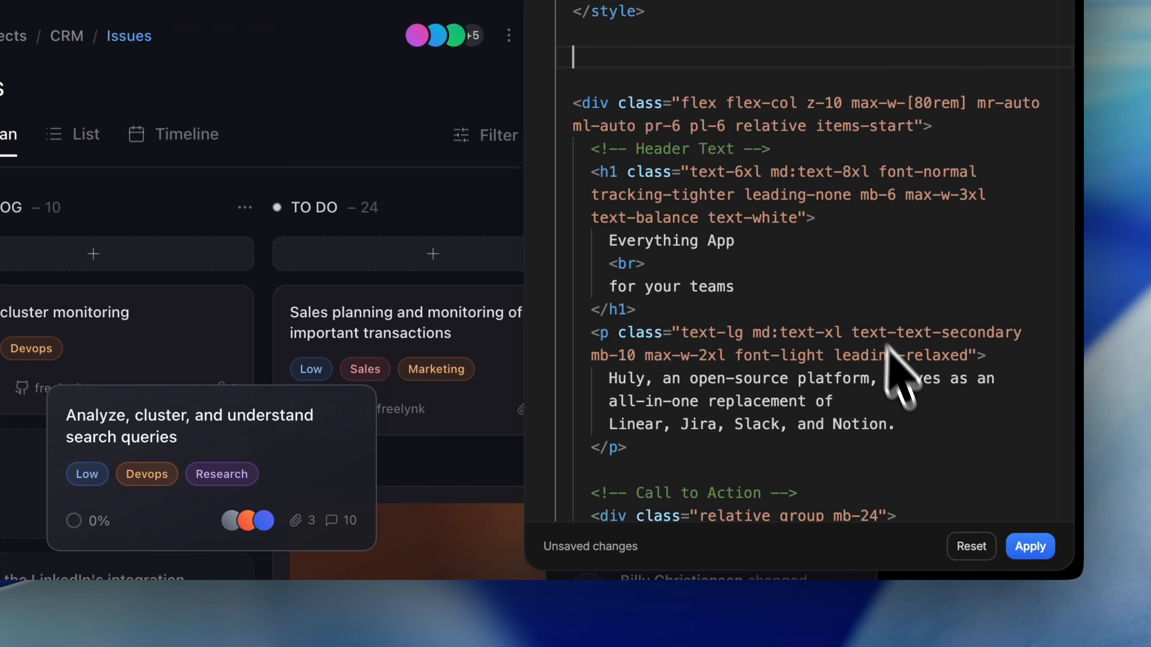
left_click(1034, 545)
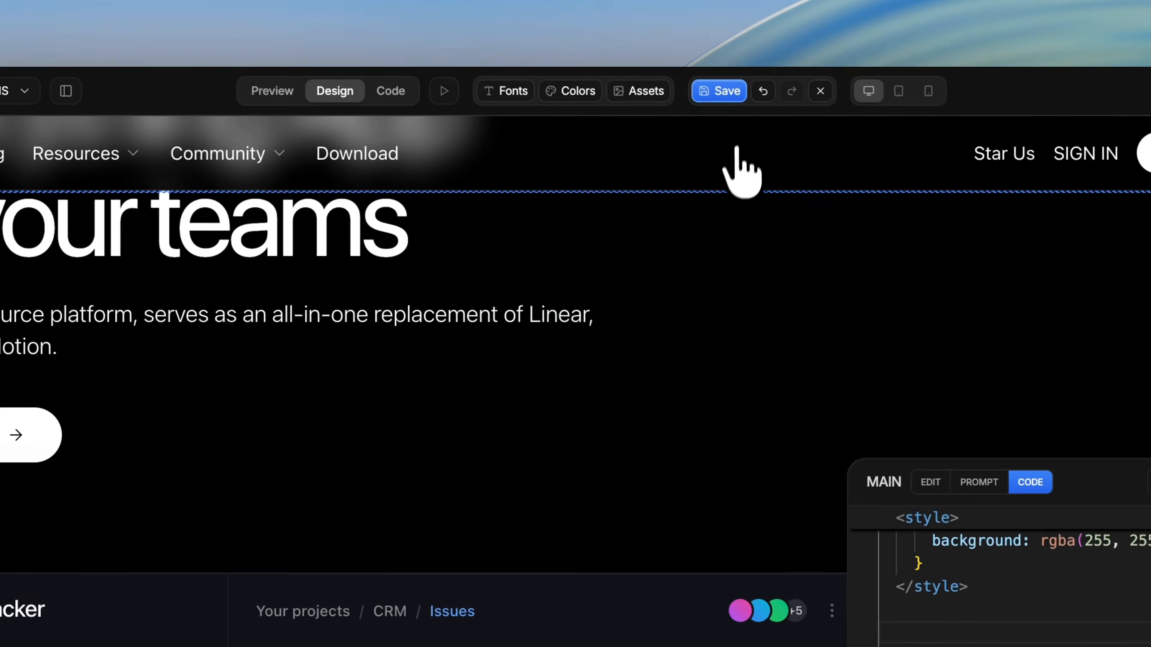
left_click(725, 92)
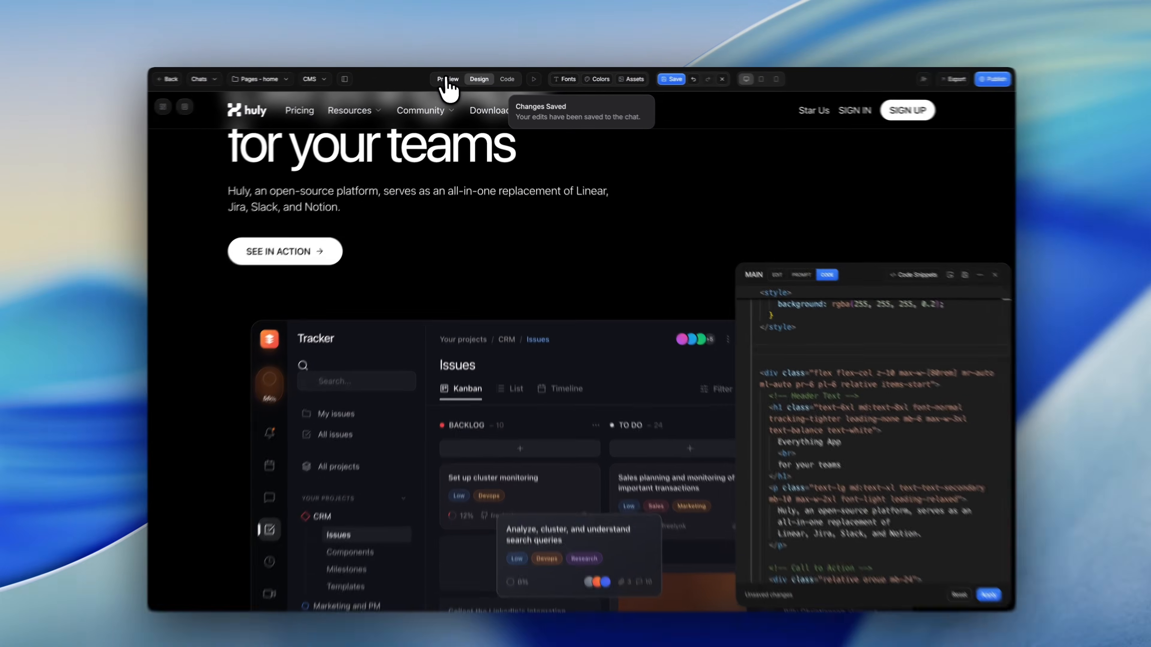
Preview the page with animations playing and look over the hero and tracker dashboard without the glow background
left_click(448, 80)
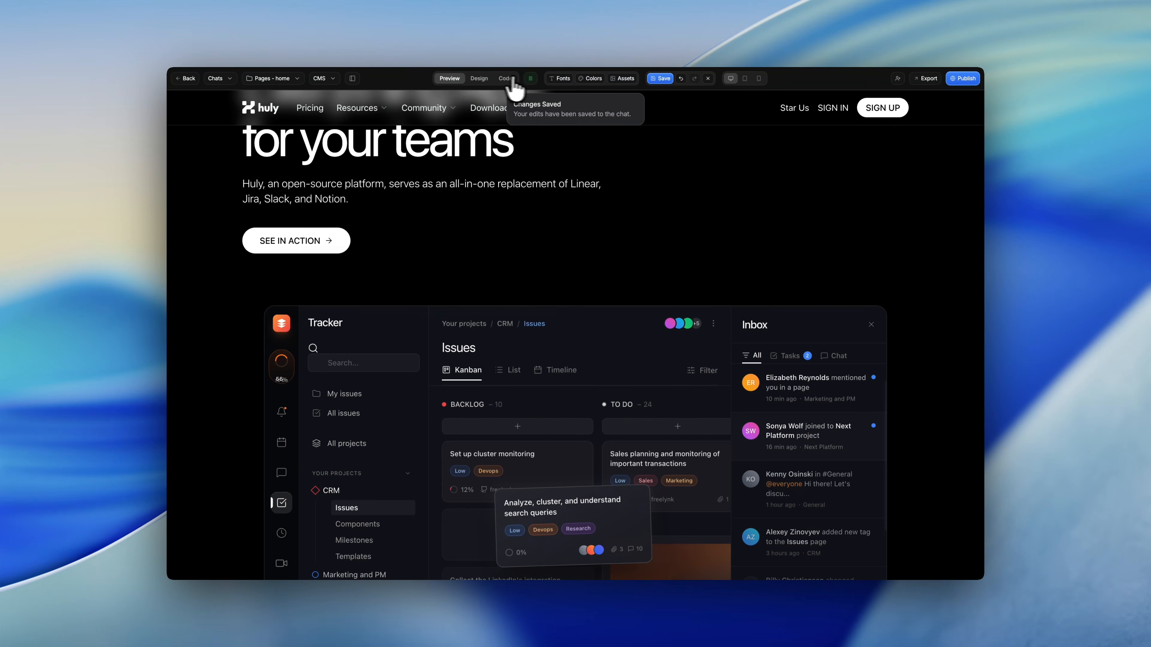
left_click(531, 79)
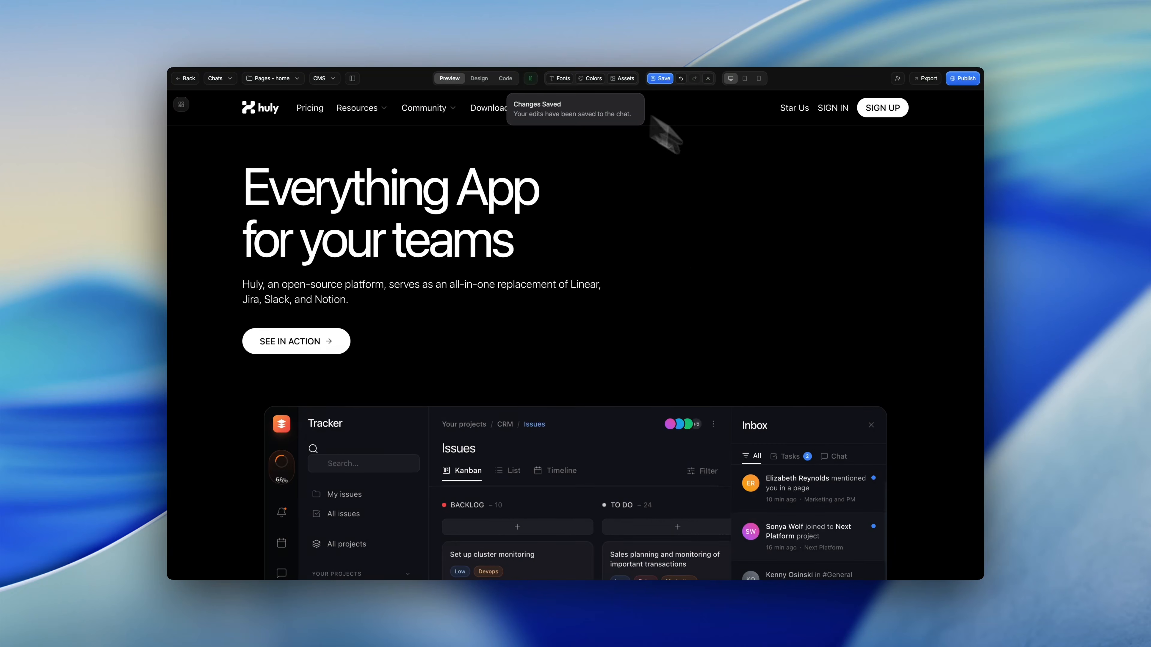
scroll(656, 313, "down", 5)
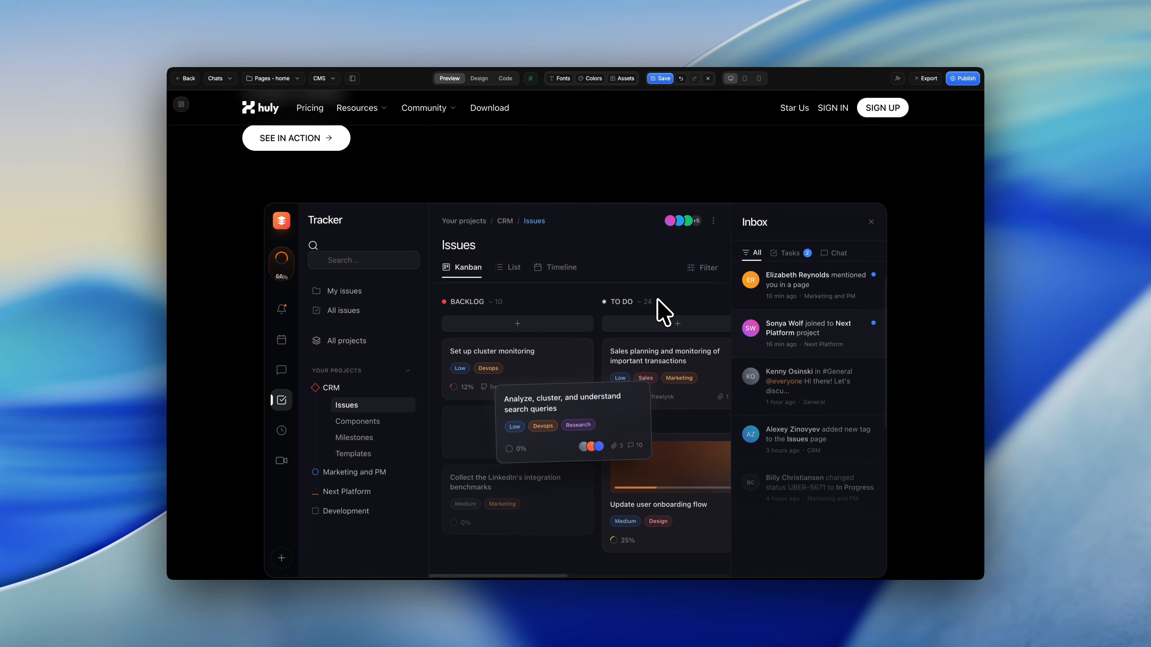
scroll(658, 300, "down", 2)
scroll(658, 300, "down", 3)
scroll(659, 300, "up", 10)
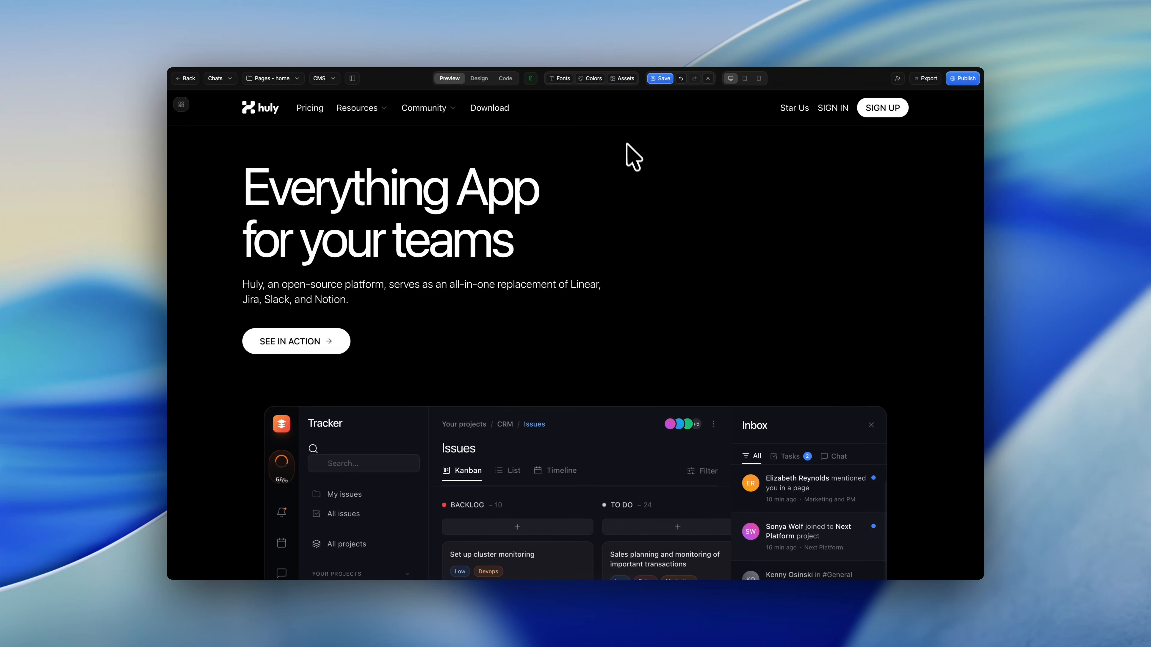
Open the background assets for the page and show all the embed components
left_click(626, 78)
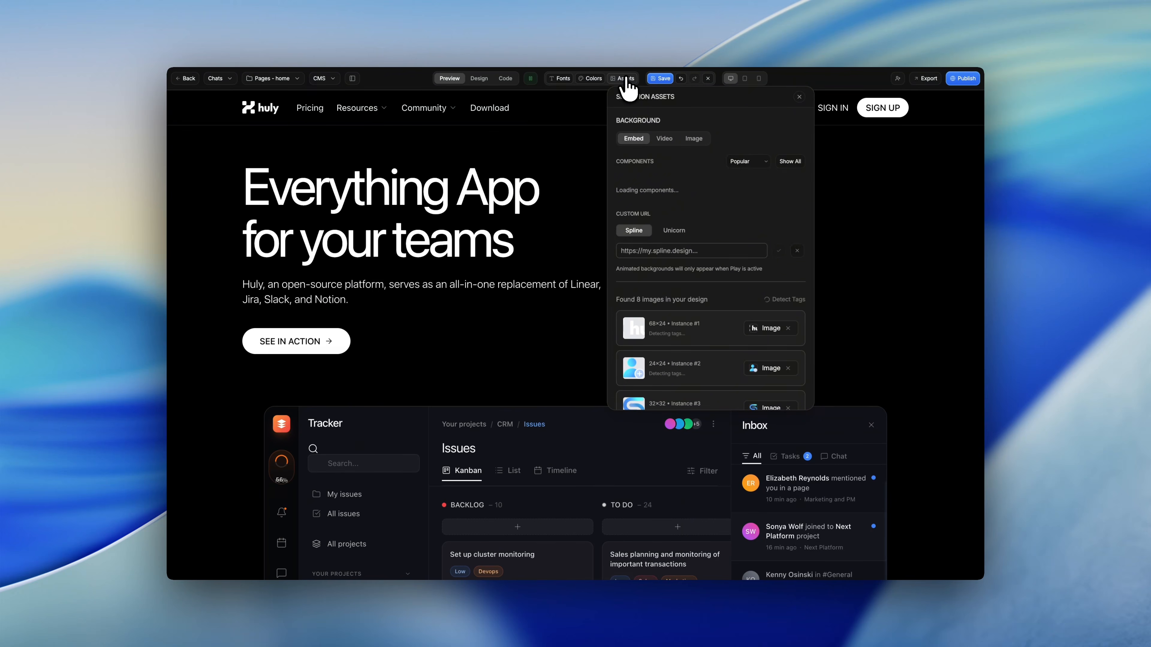
left_click(625, 80)
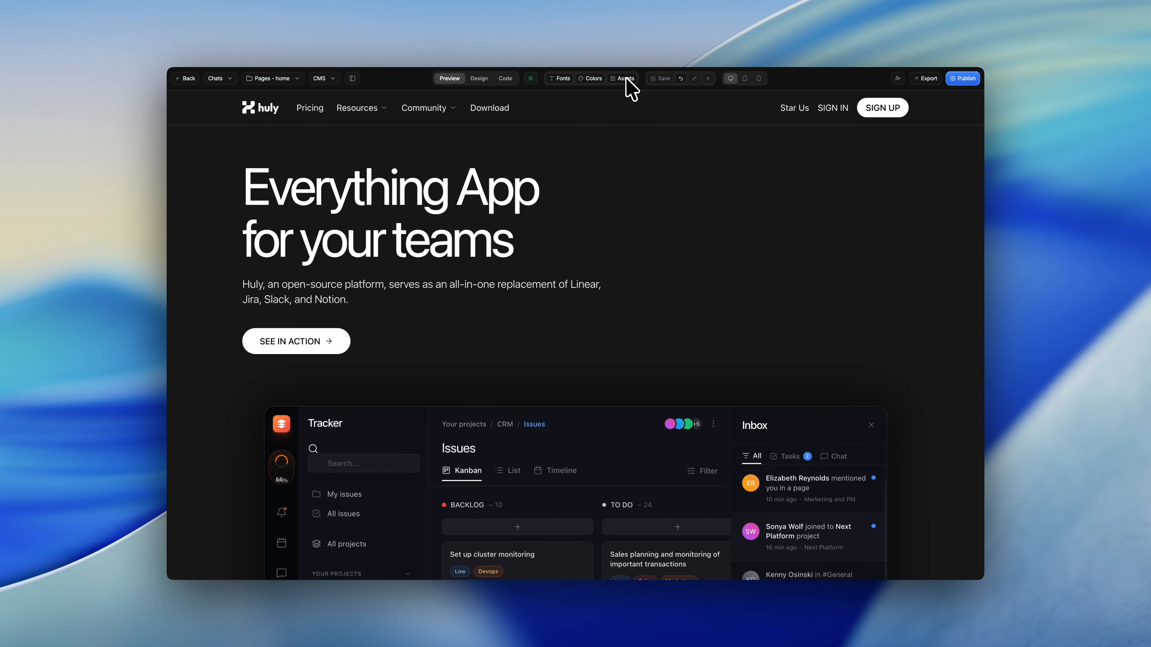
left_click(625, 81)
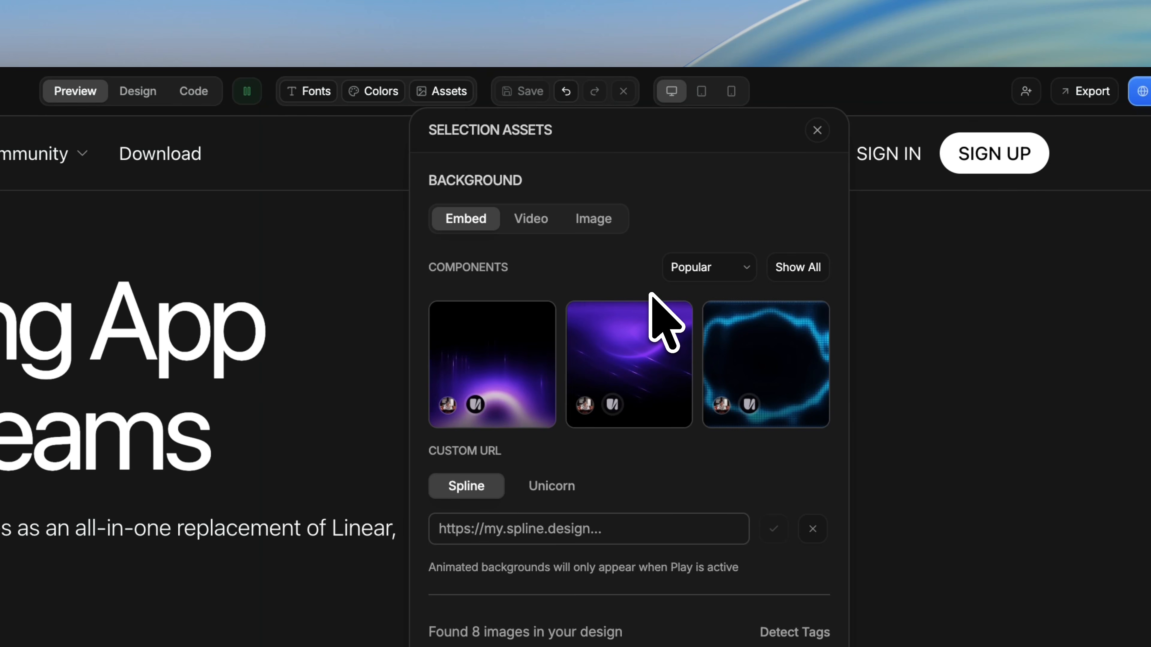
left_click(694, 269)
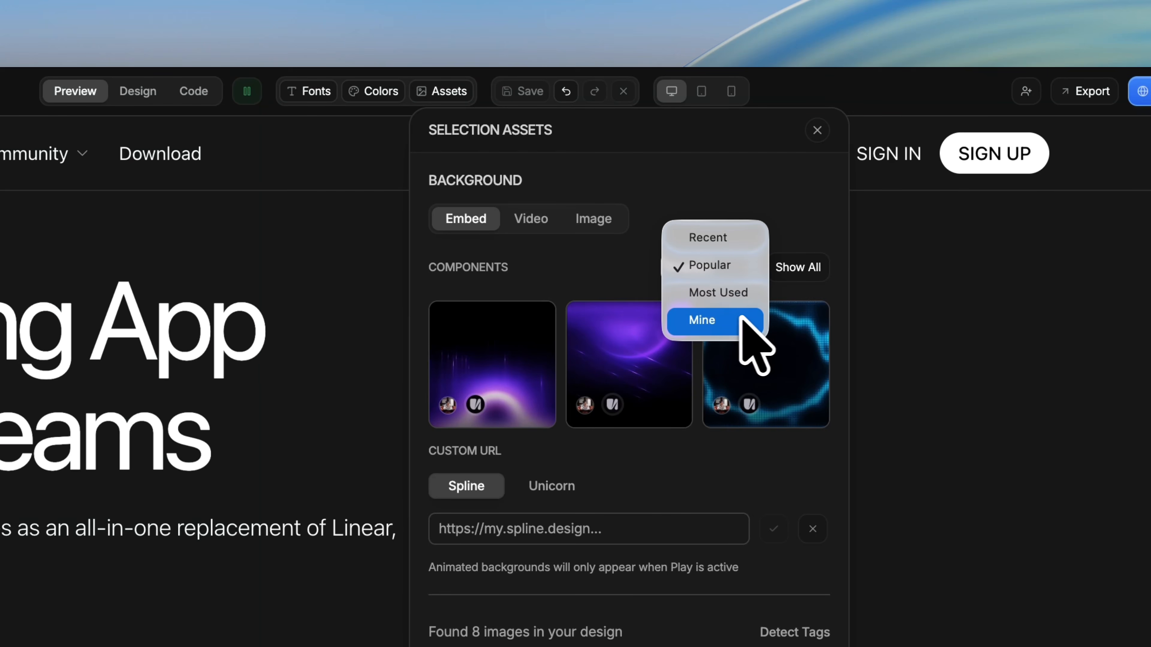
left_click(720, 320)
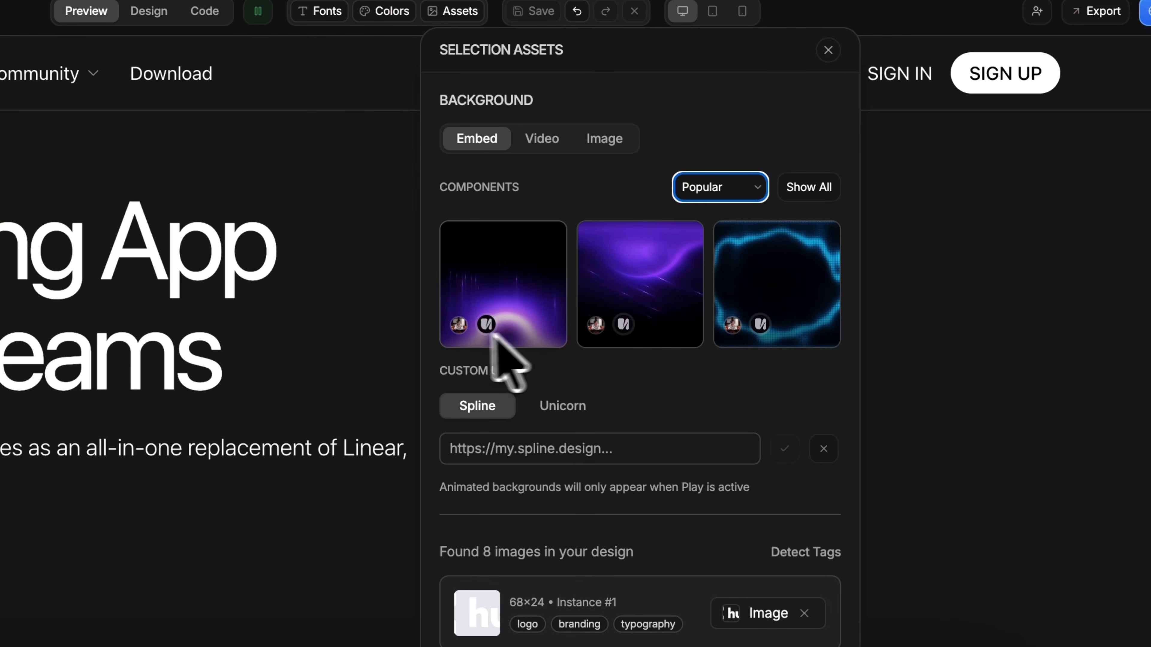
left_click(801, 189)
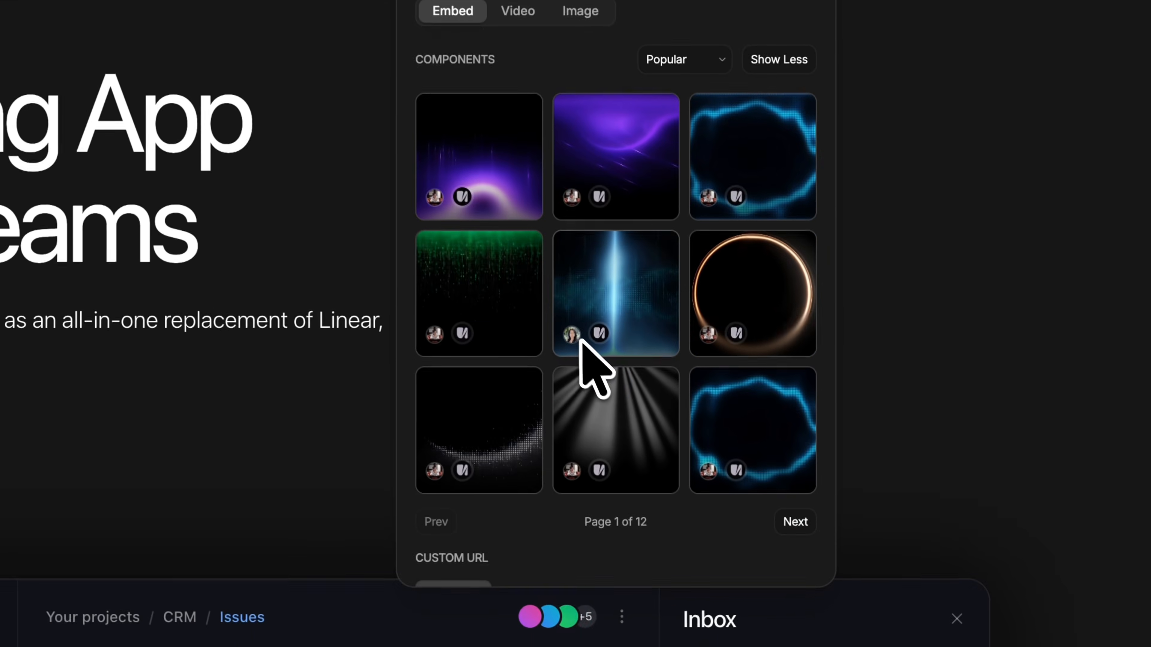
Browse the animated background components through page 2 and try a blue vertical light beam behind the hero
mouse_move(485, 461)
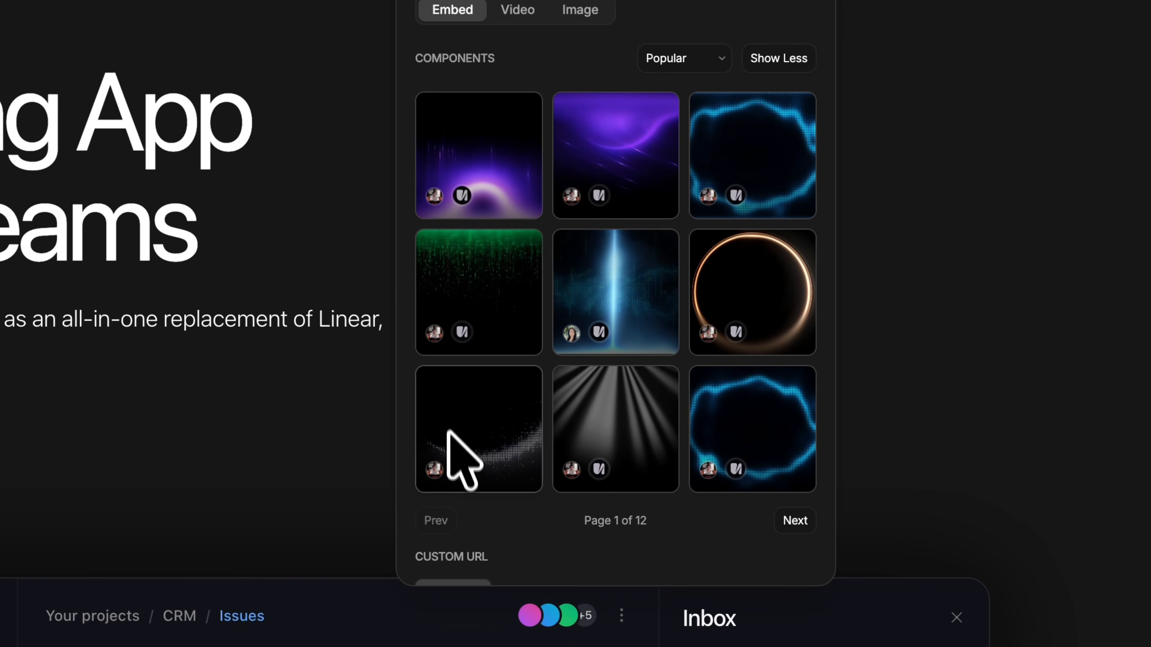
mouse_move(598, 469)
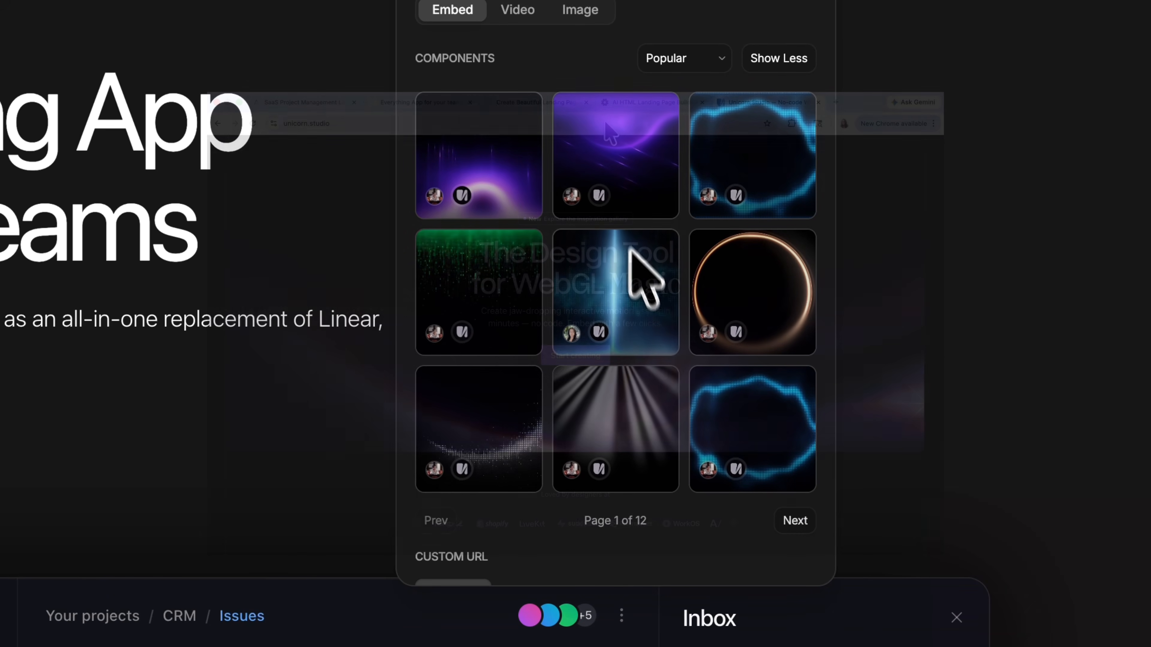
scroll(636, 281, "down", 3)
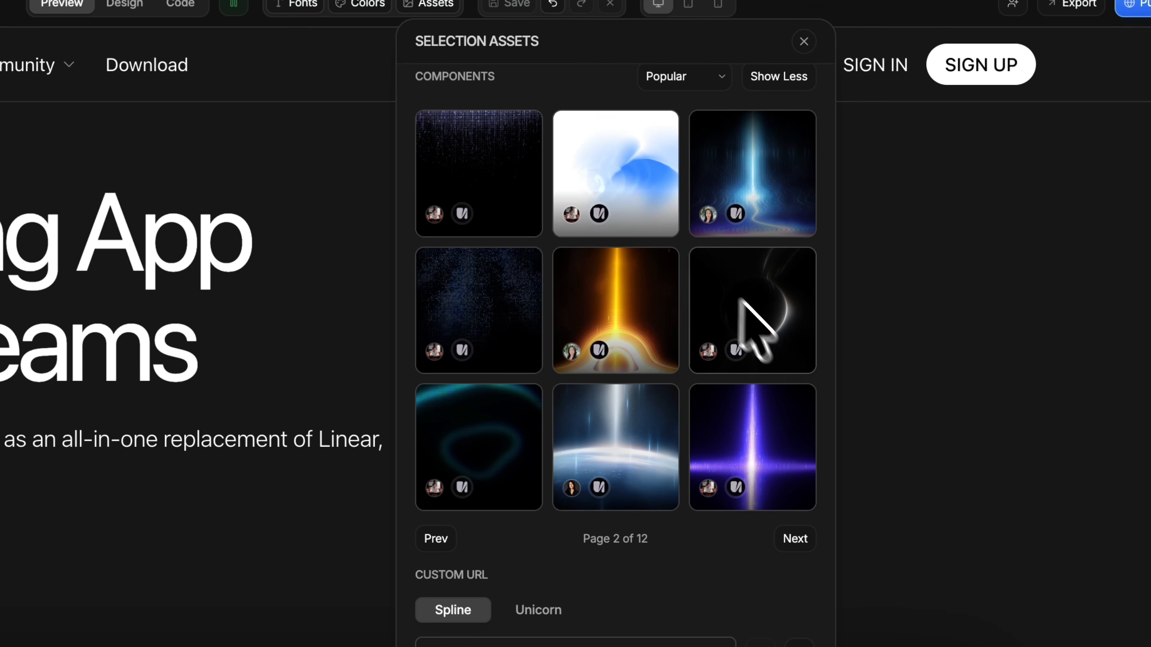
left_click(784, 454)
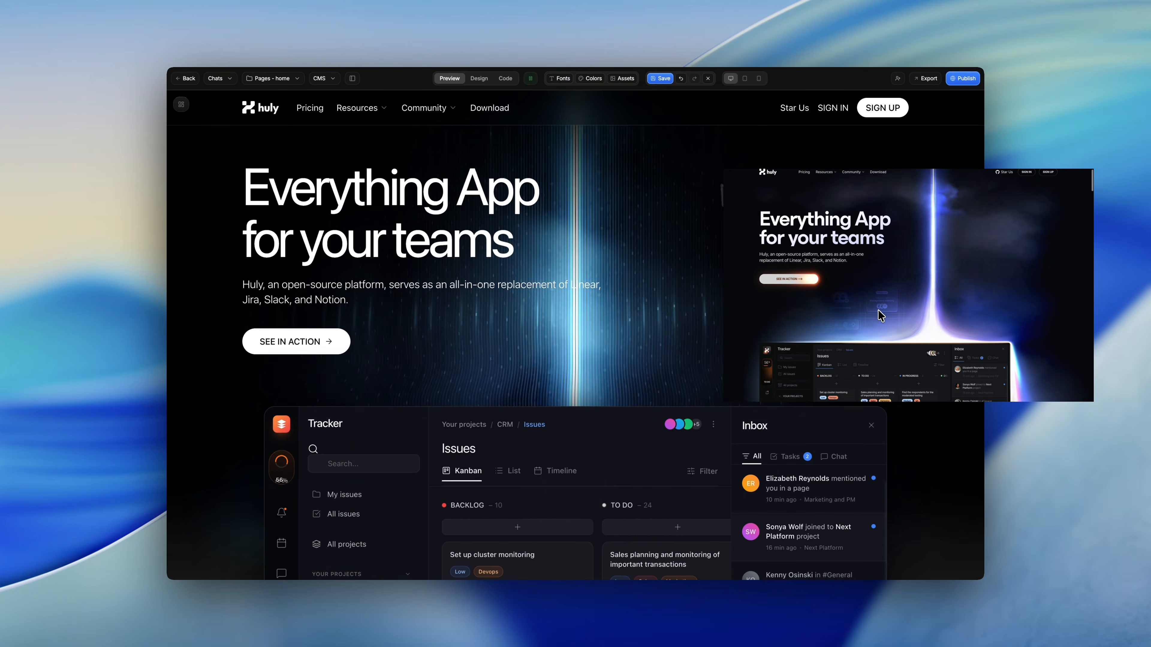
Compare dark wave, grey light ray and blue curtain backgrounds on the page, and settle on the violet vertical light beam
left_click(627, 80)
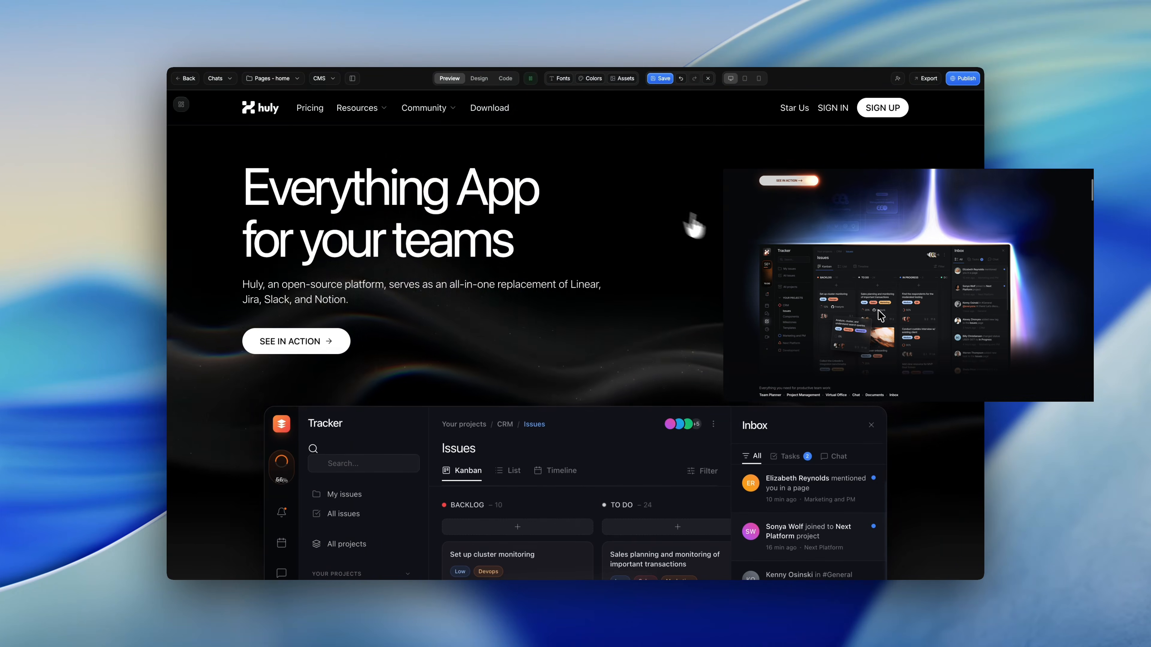
scroll(691, 223, "down", 3)
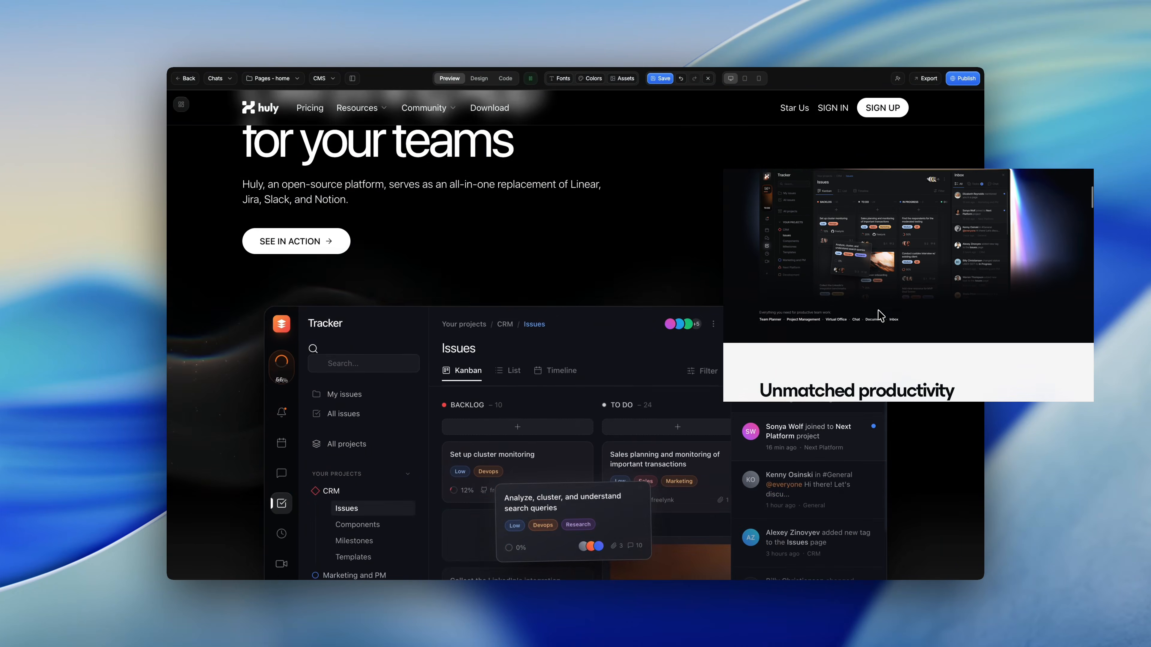
scroll(820, 254, "up", 3)
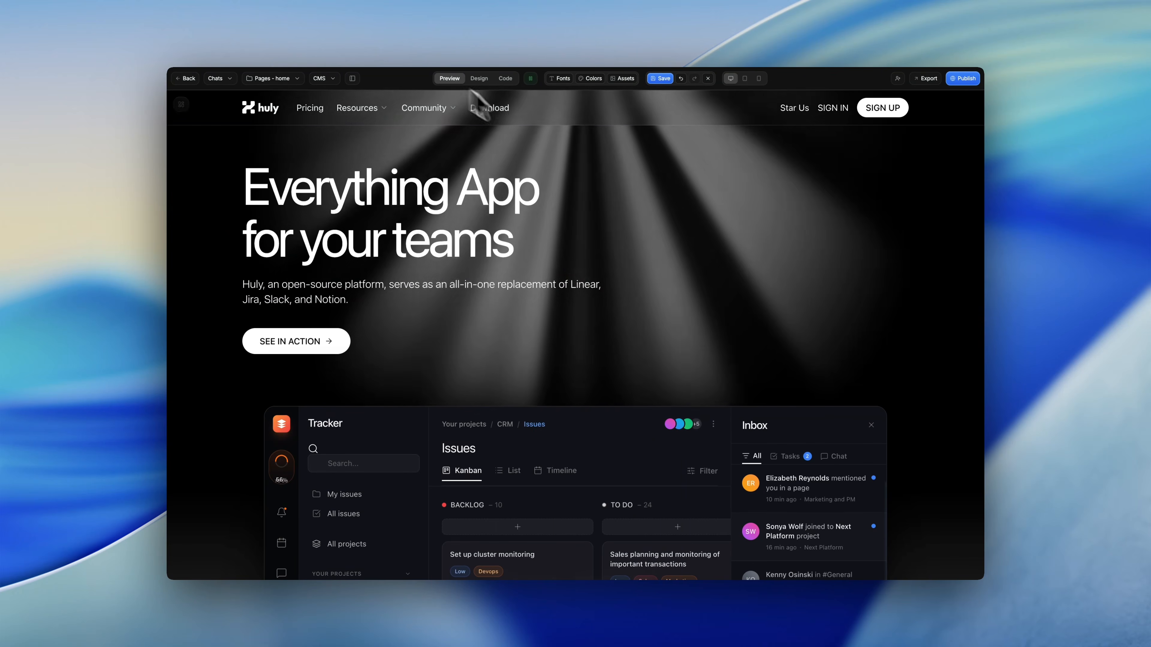
scroll(904, 324, "down", 5)
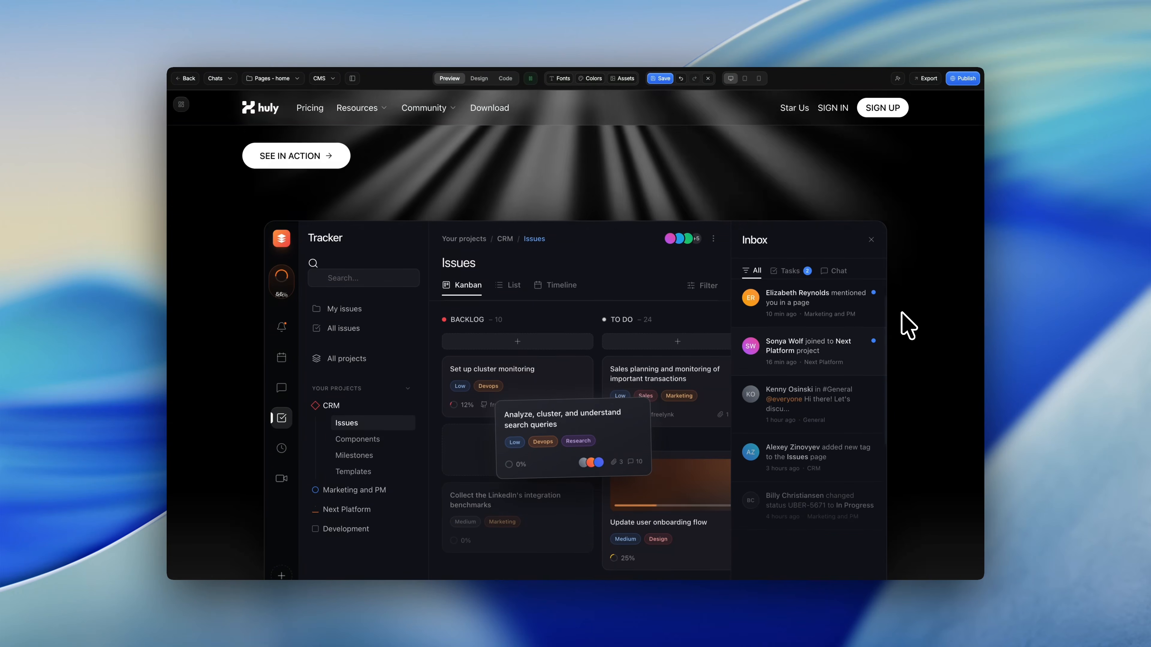
scroll(904, 324, "up", 5)
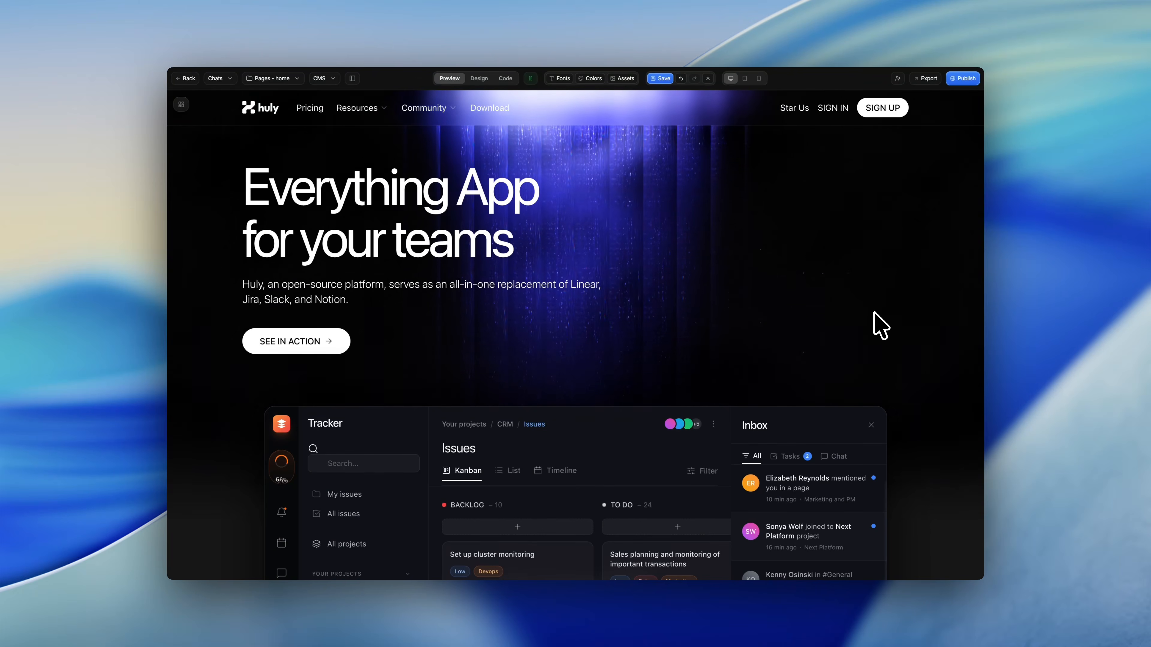
scroll(888, 317, "down", 8)
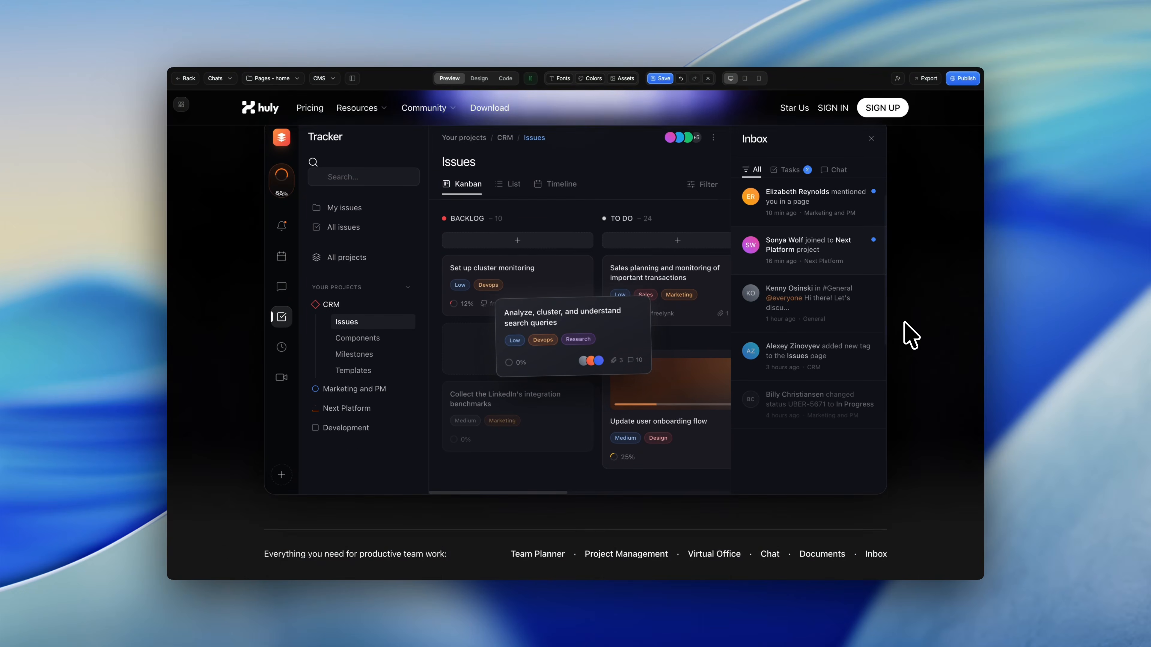
scroll(904, 334, "up", 8)
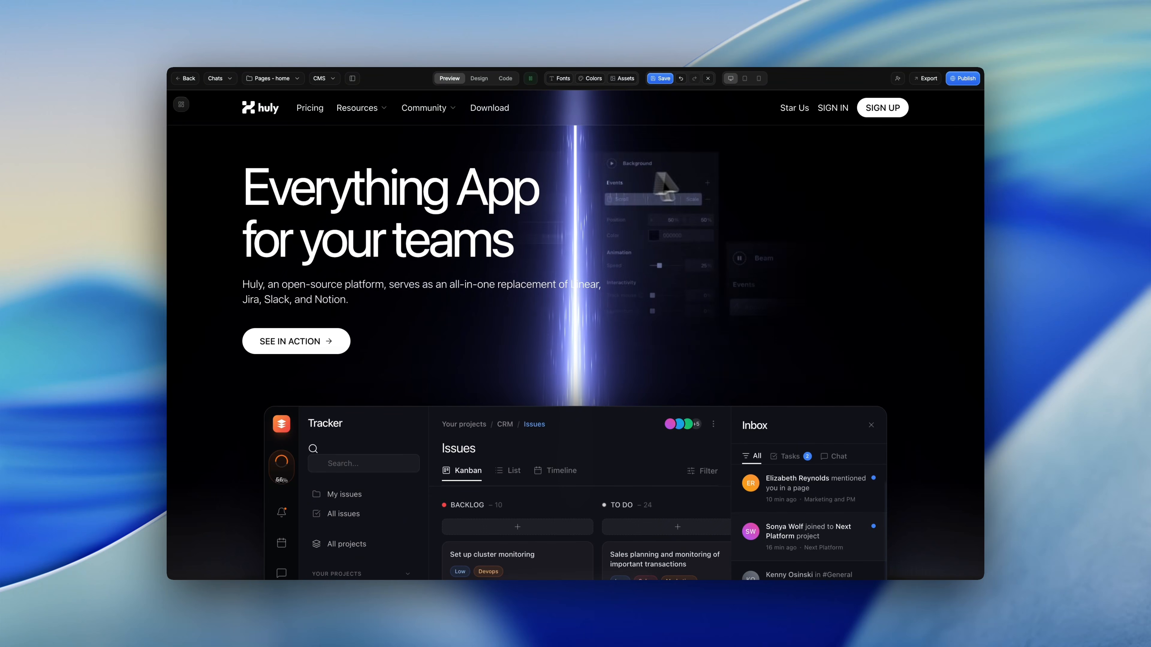
Check the violet beam background against the hero text and tracker dashboard, and return to Design mode
scroll(879, 365, "down", 4)
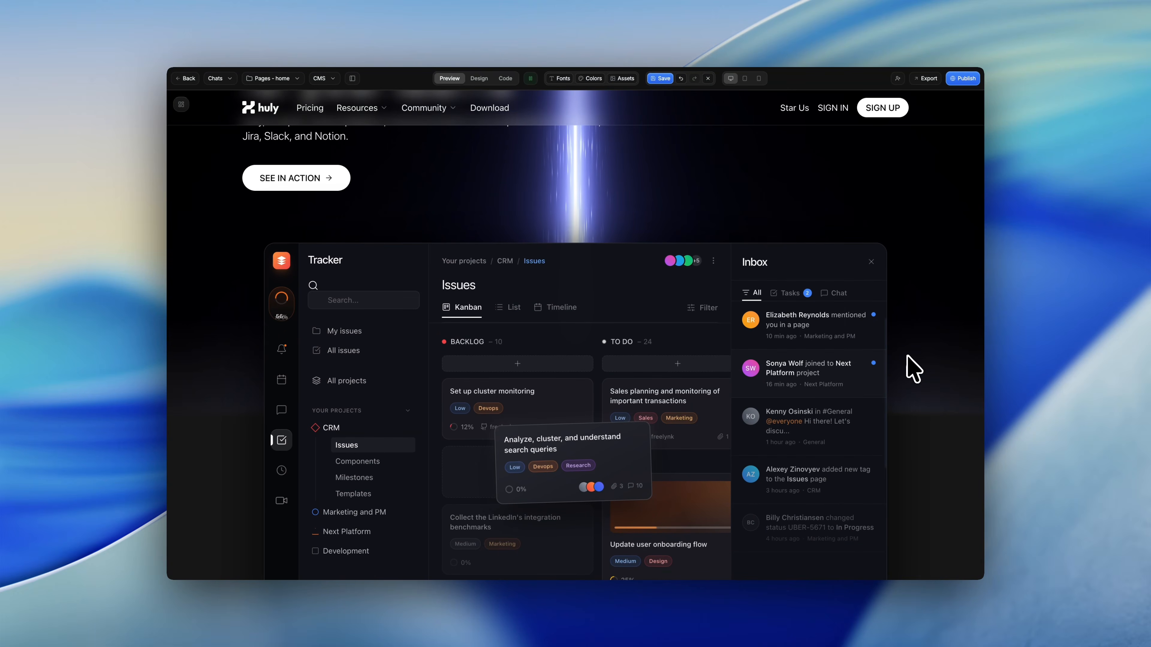
scroll(911, 368, "down", 2)
scroll(924, 370, "up", 4)
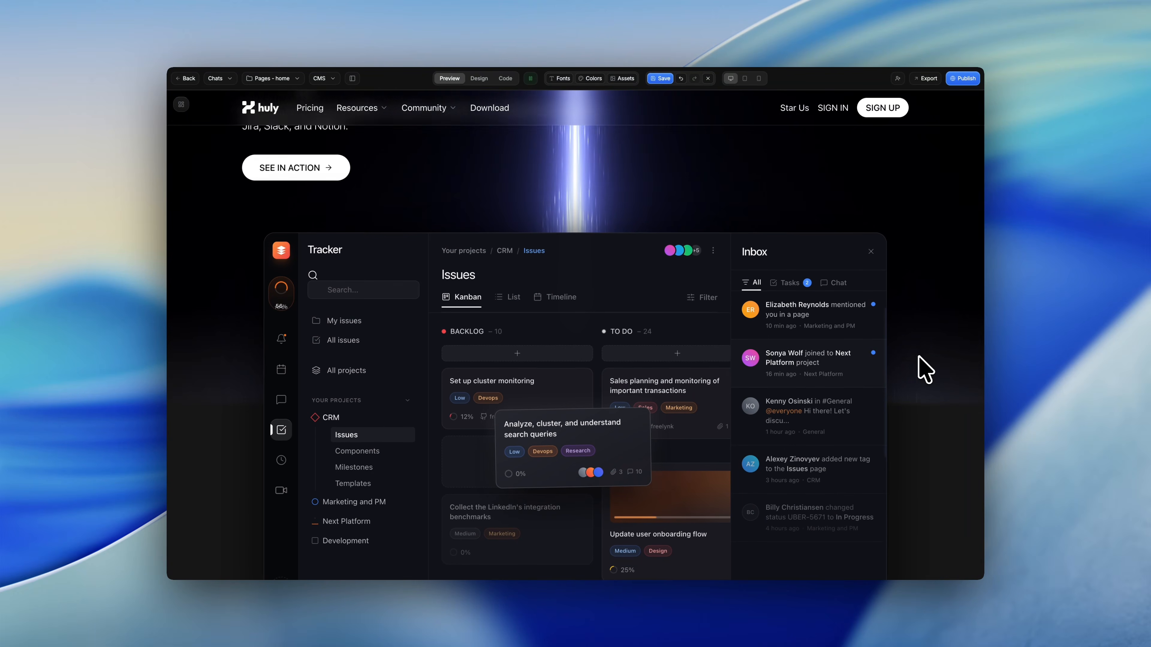
scroll(920, 368, "up", 3)
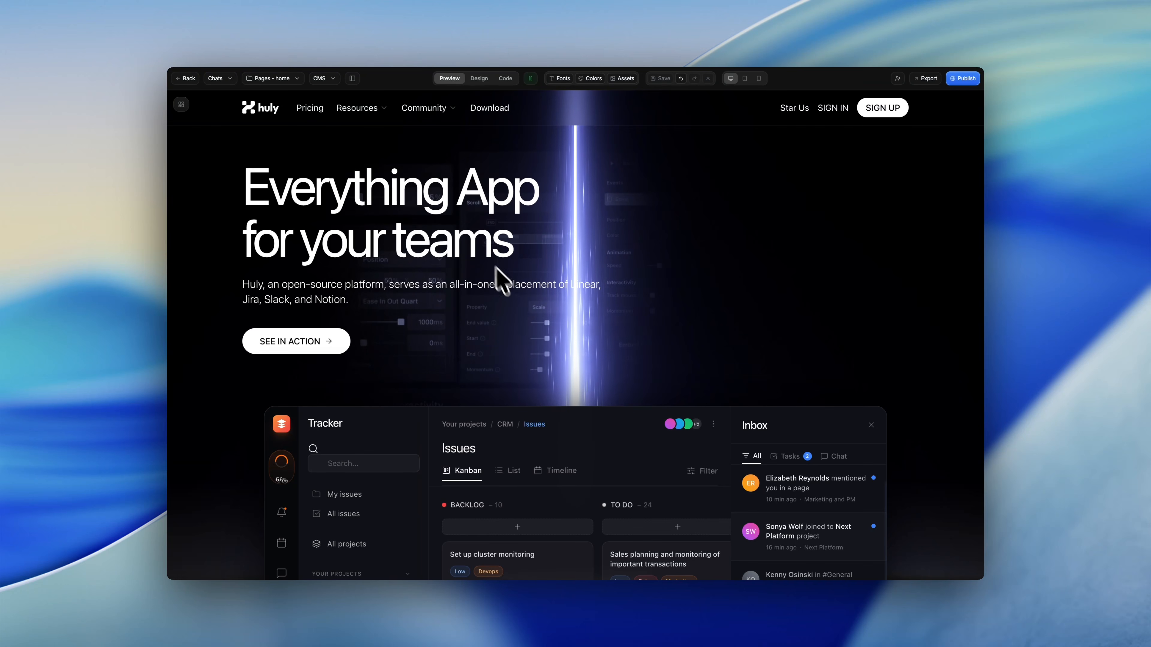
left_click(478, 80)
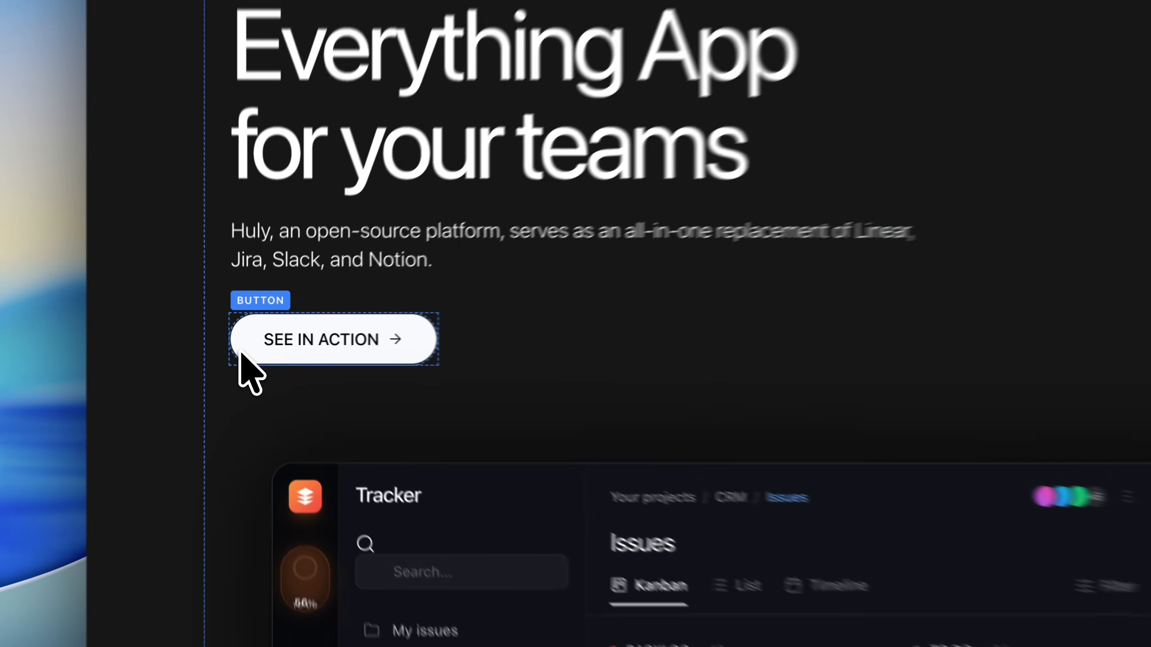
Start replacing the hero's SEE IN ACTION button with a component, and browse the button components saved under Mine
left_click(249, 348)
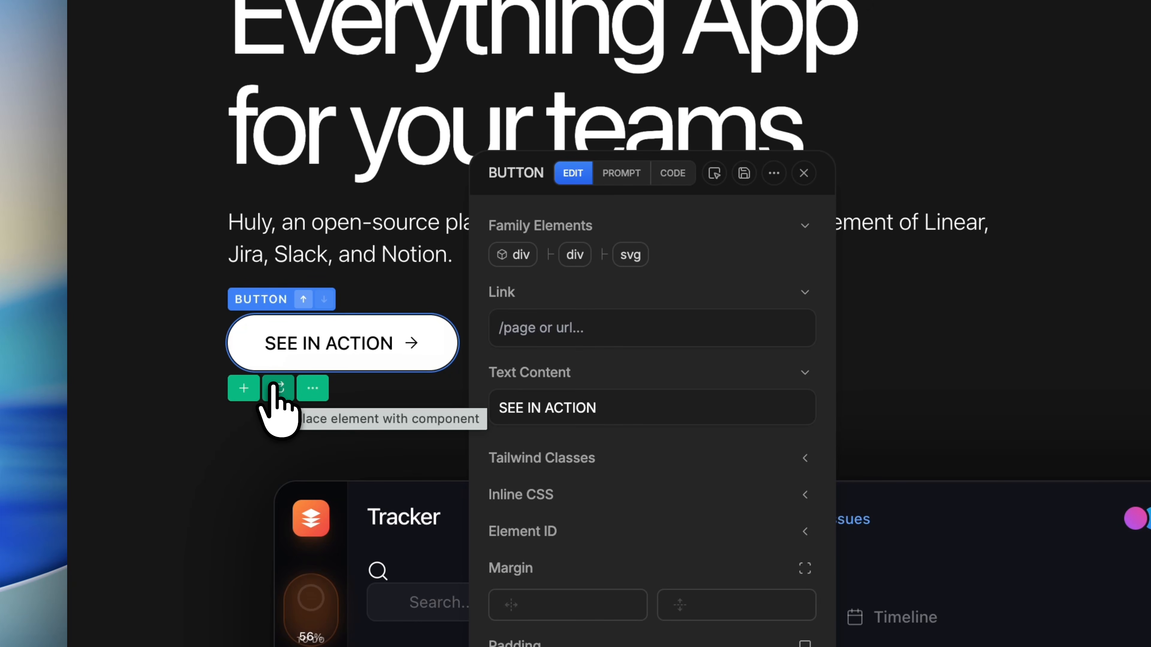
left_click(278, 388)
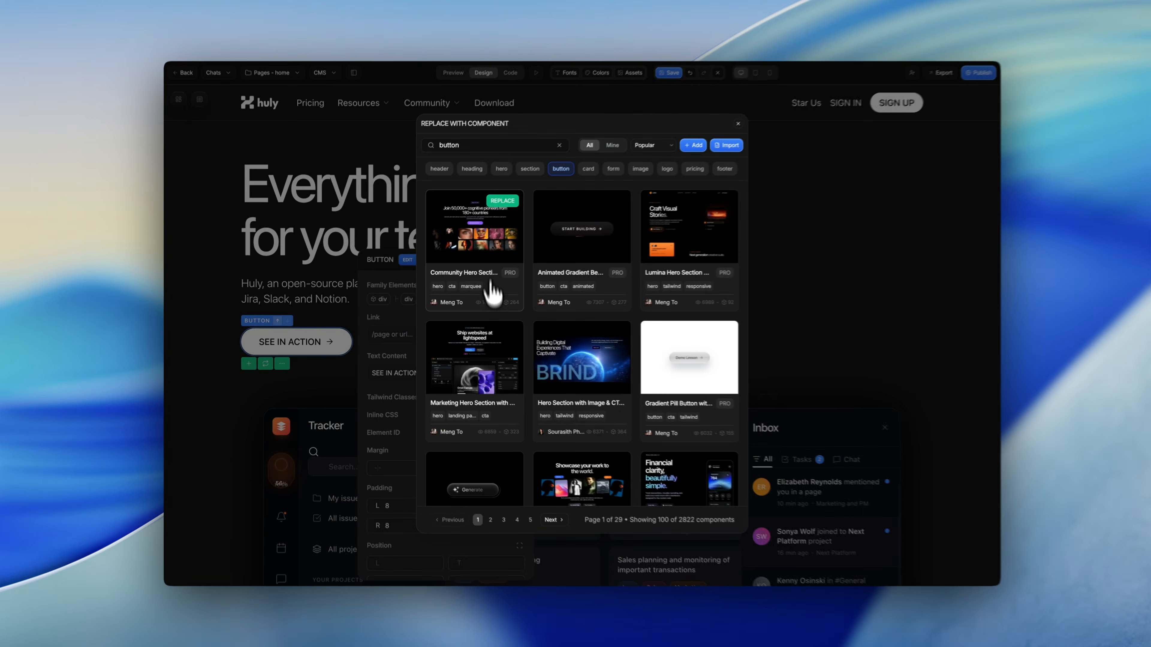
mouse_move(560, 362)
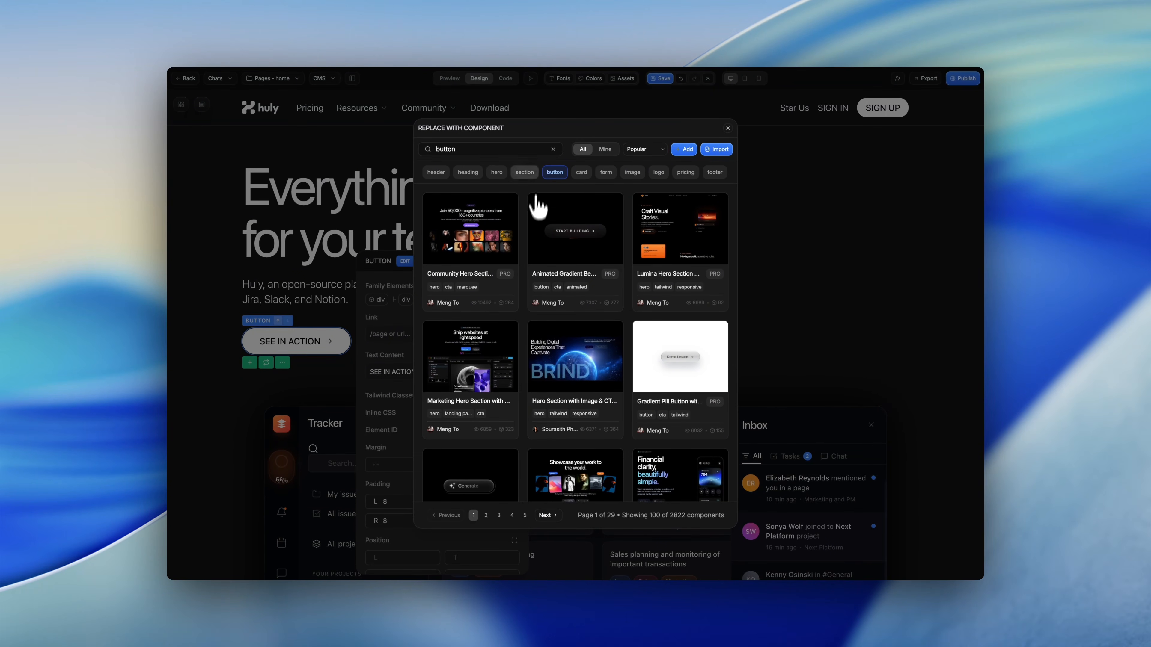
left_click(605, 149)
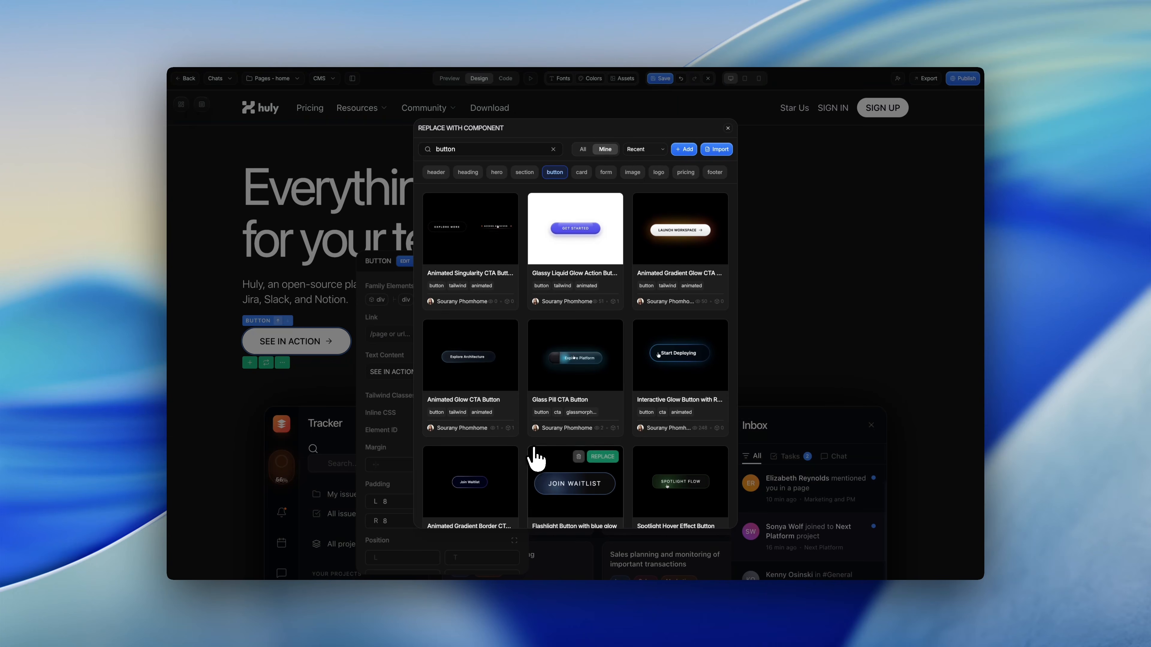
scroll(523, 436, "down", 4)
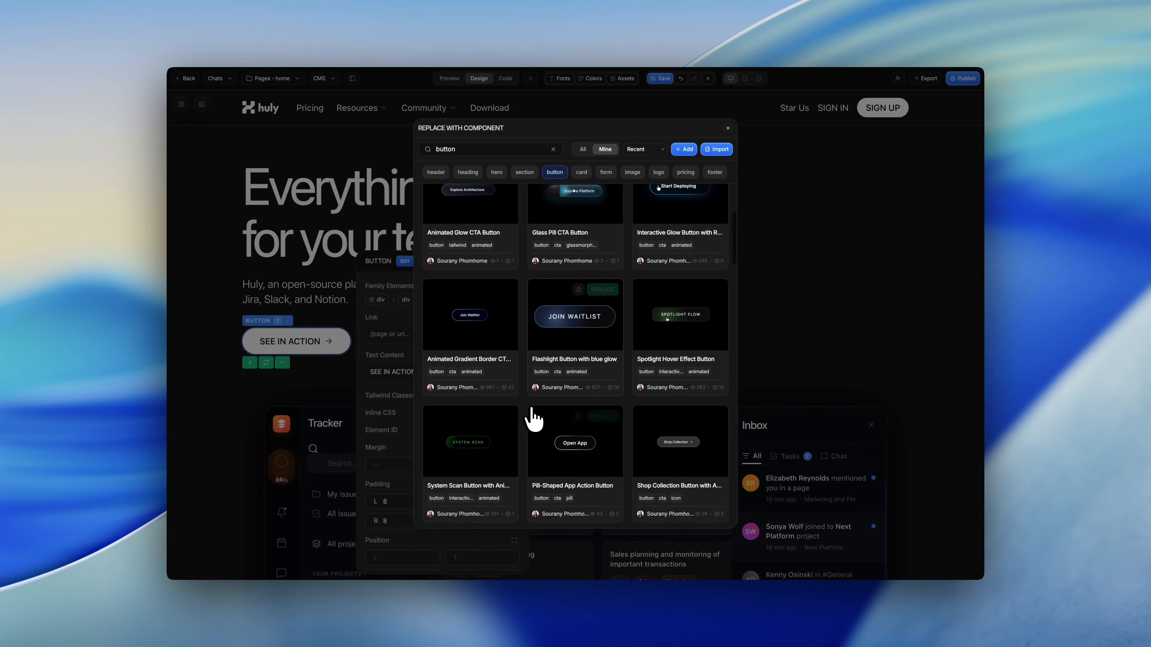
scroll(585, 415, "down", 3)
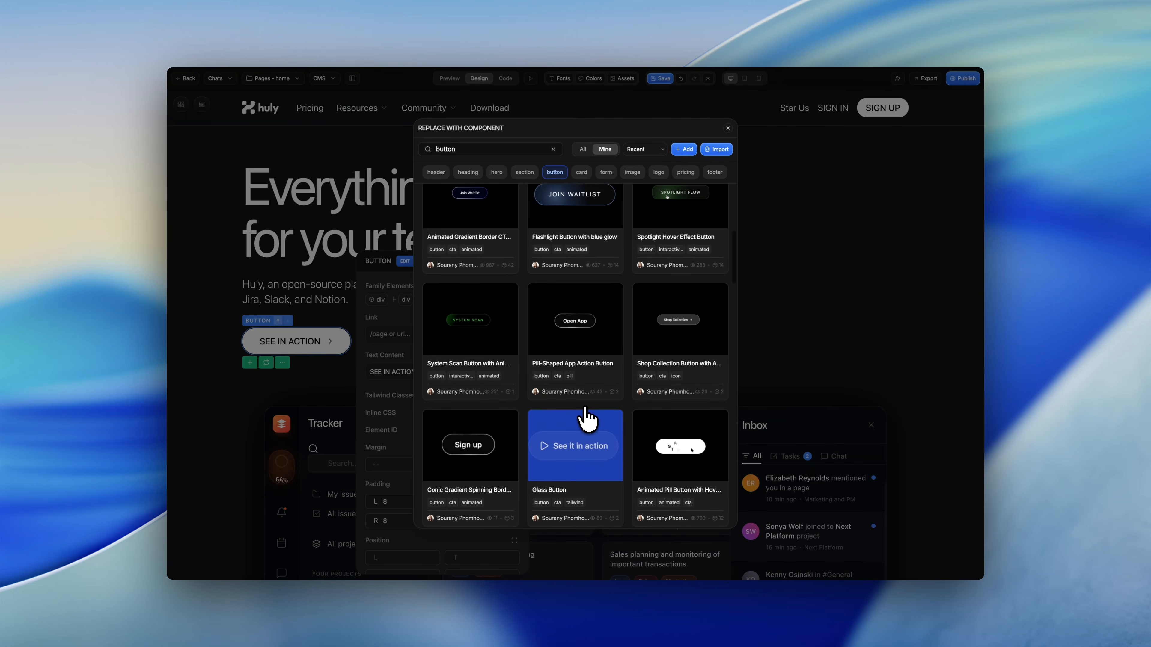
scroll(587, 419, "down", 1)
scroll(587, 419, "down", 4)
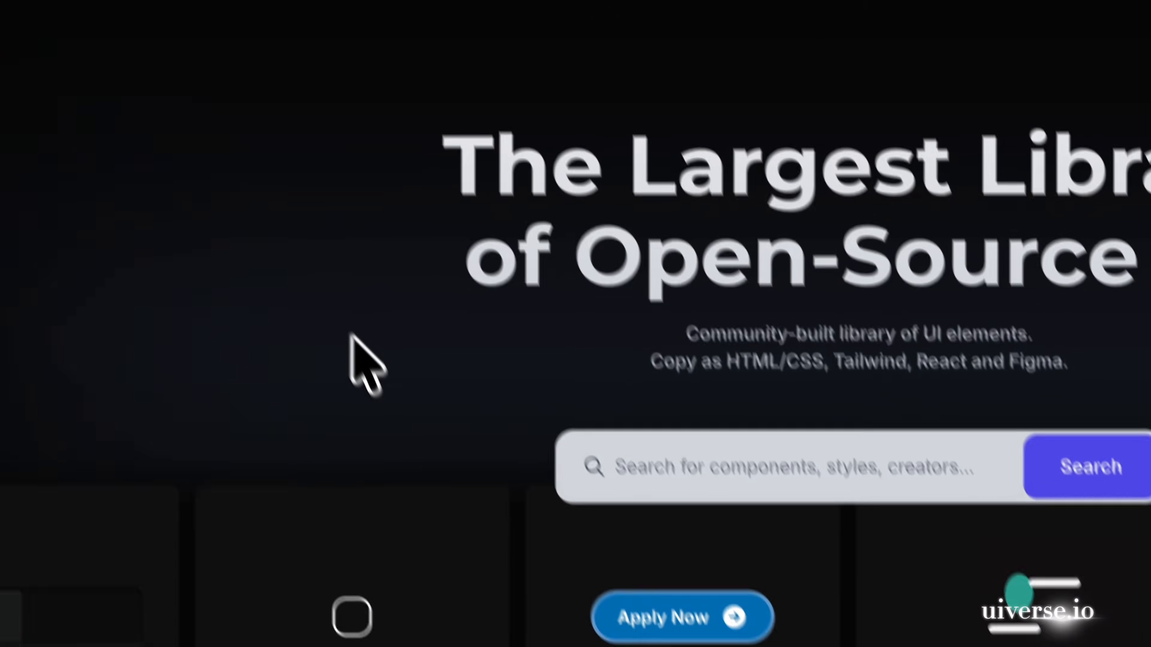
Search uiverse.io for "button", browse the community designs and open the purple button example
left_click(790, 564)
type("button")
key("Return")
scroll(727, 437, "down", 10)
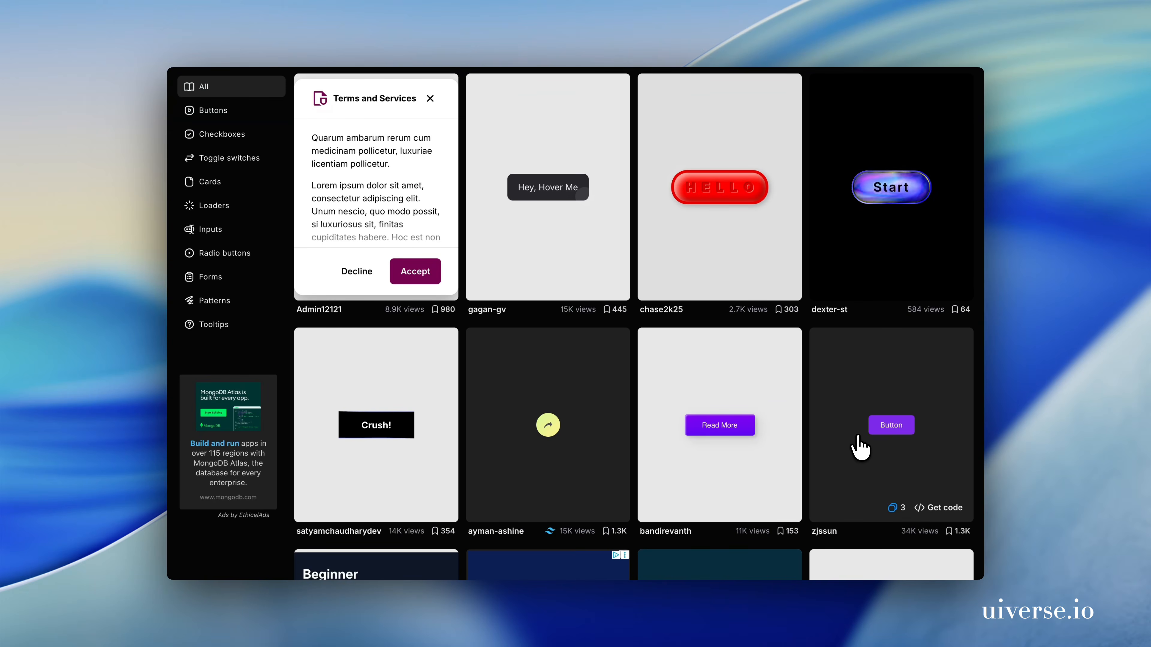
left_click(861, 436)
left_click(682, 142)
left_click(743, 139)
left_click(938, 167)
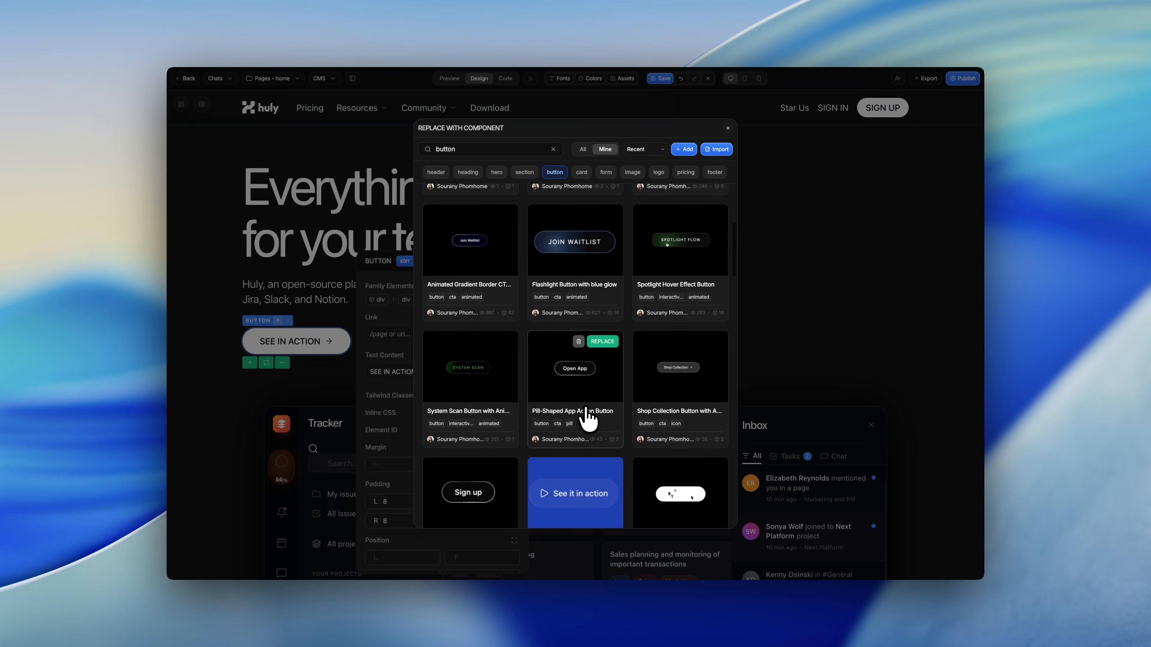
Replace the hero button with the saved Glowing CTA Button with Arrow Icon component and preview the page
scroll(585, 410, "down", 1)
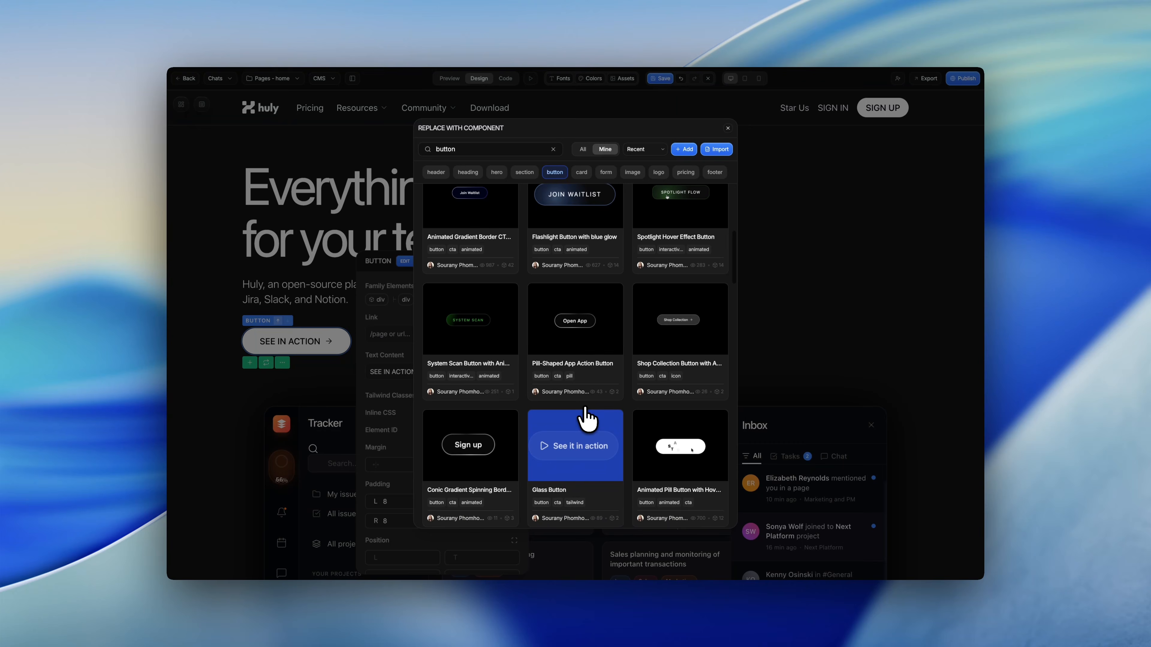
scroll(586, 416, "down", 2)
scroll(585, 411, "down", 4)
scroll(587, 418, "down", 3)
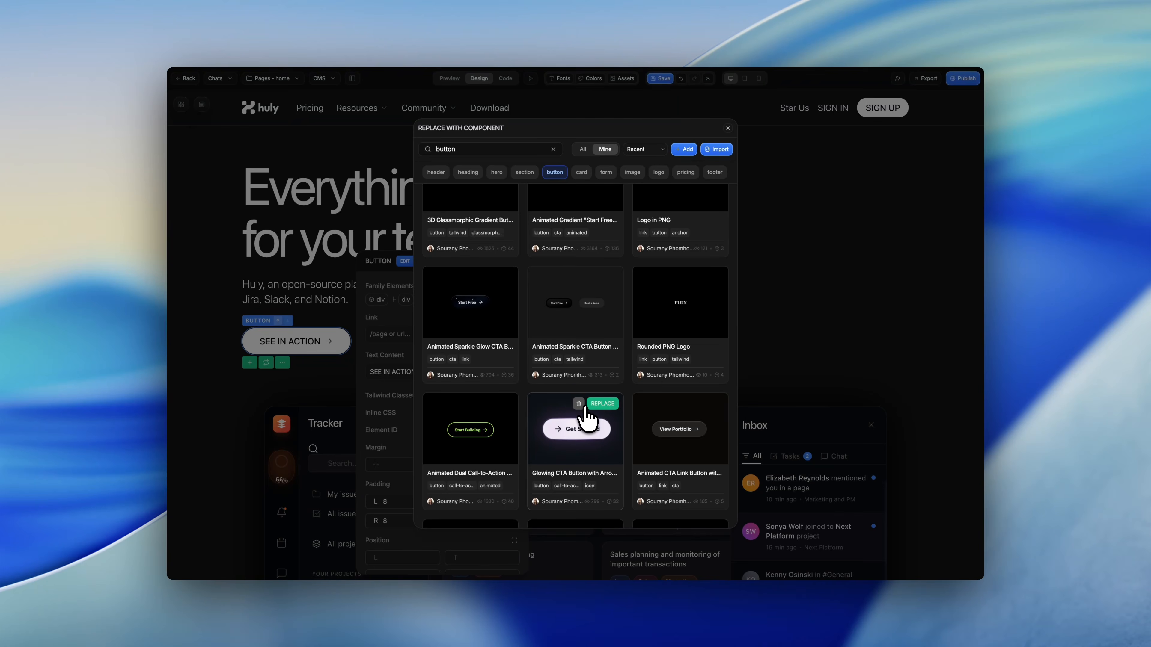
scroll(589, 422, "down", 1)
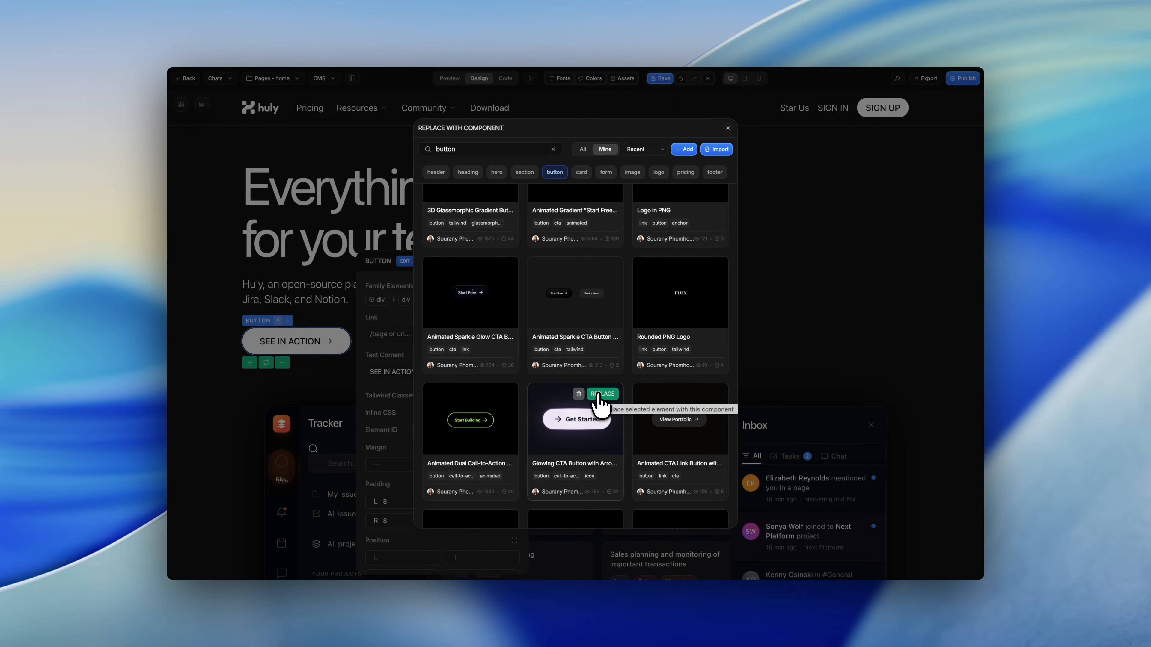
left_click(580, 421)
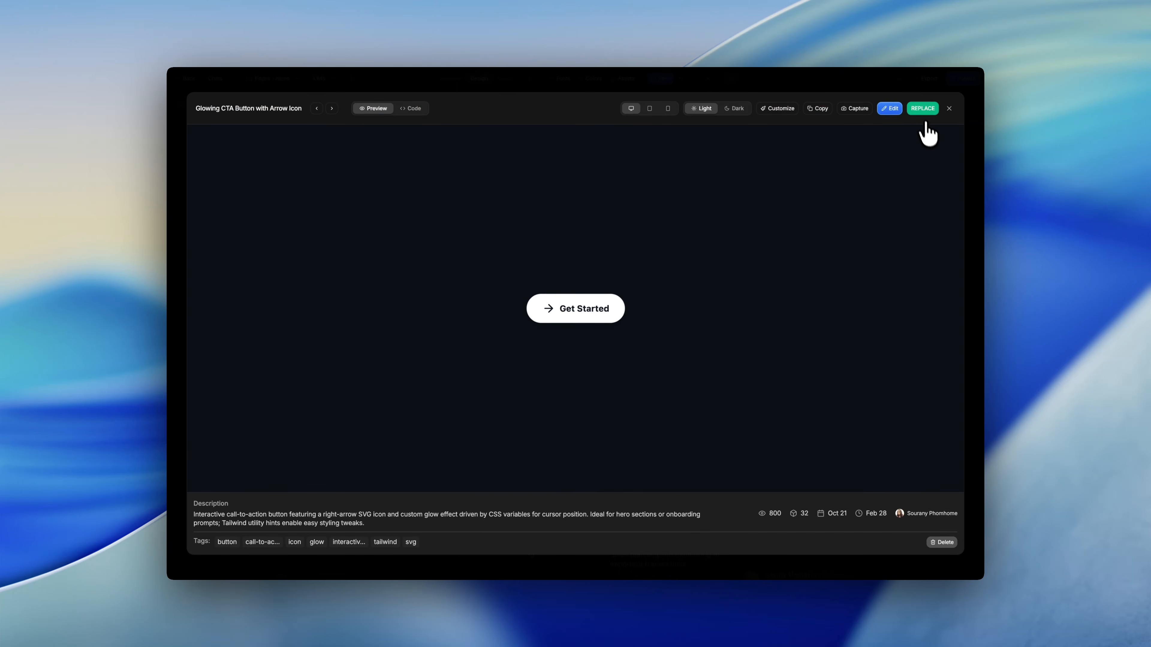
left_click(922, 109)
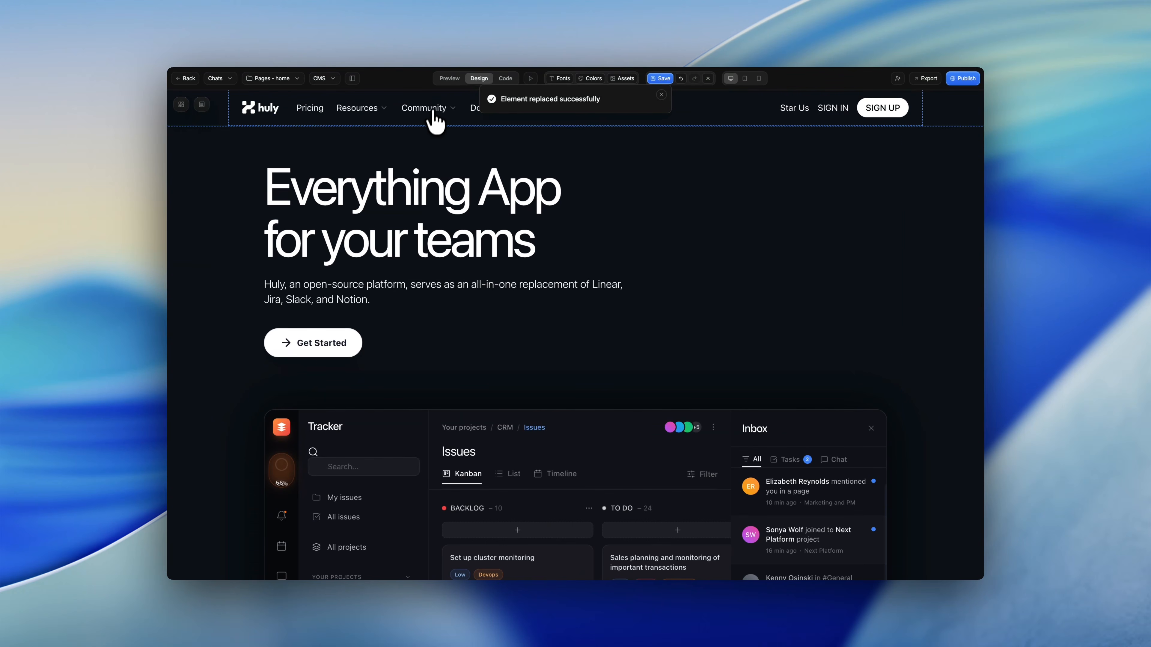
left_click(448, 80)
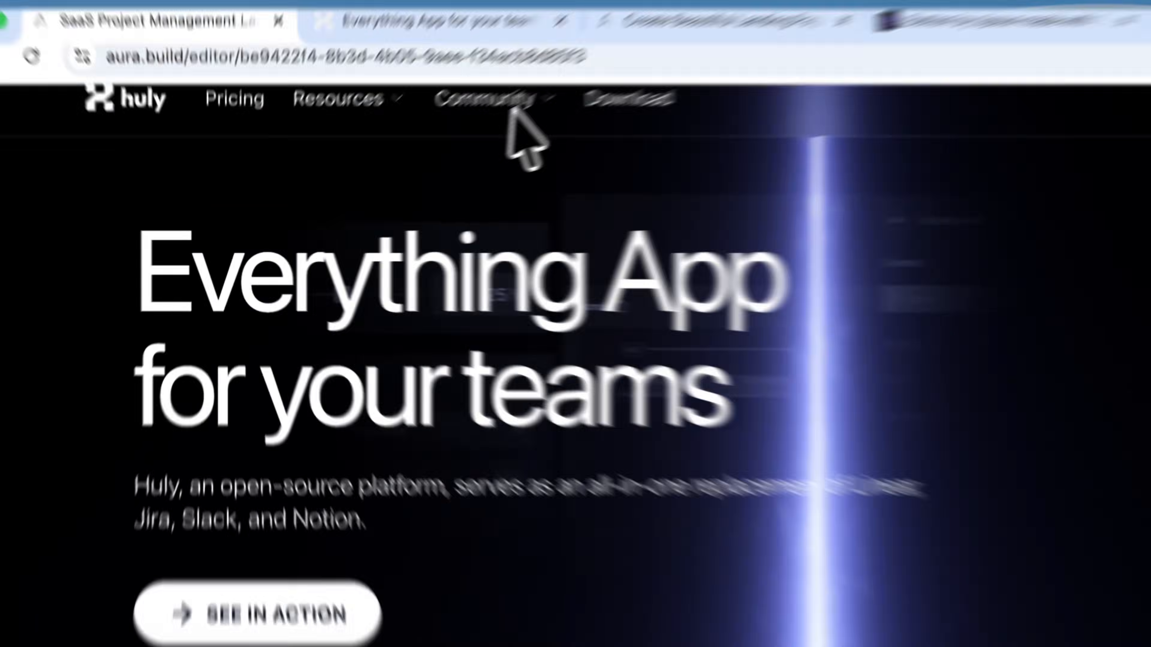
Prompt a change to the Velocity page's Get Started Free button: "recreate this button with a glow border that follows the cursor on hover"
scroll(424, 227, "down", 10)
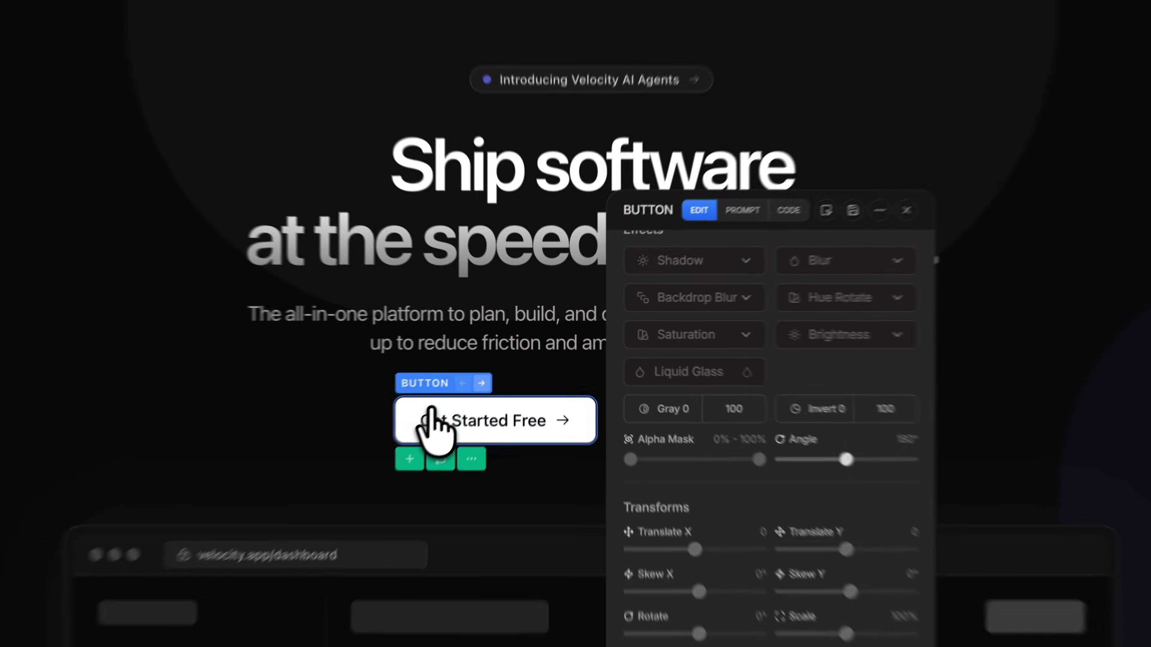
left_click(739, 212)
left_click(689, 295)
type("recreate this button with a glow border that")
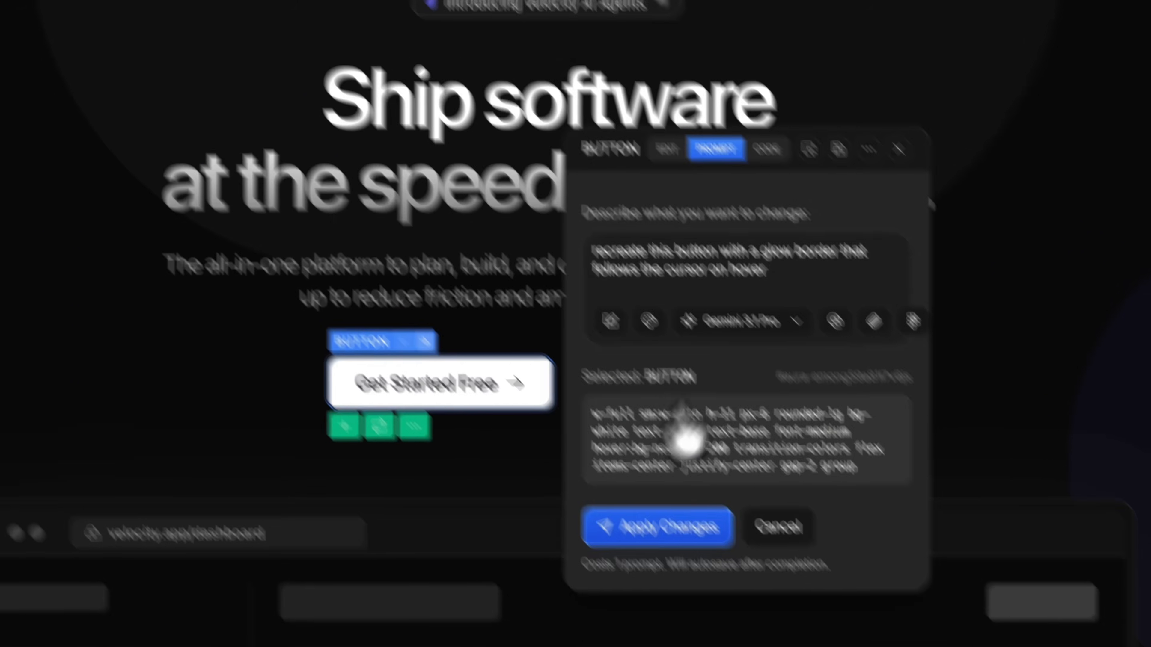
left_click(702, 578)
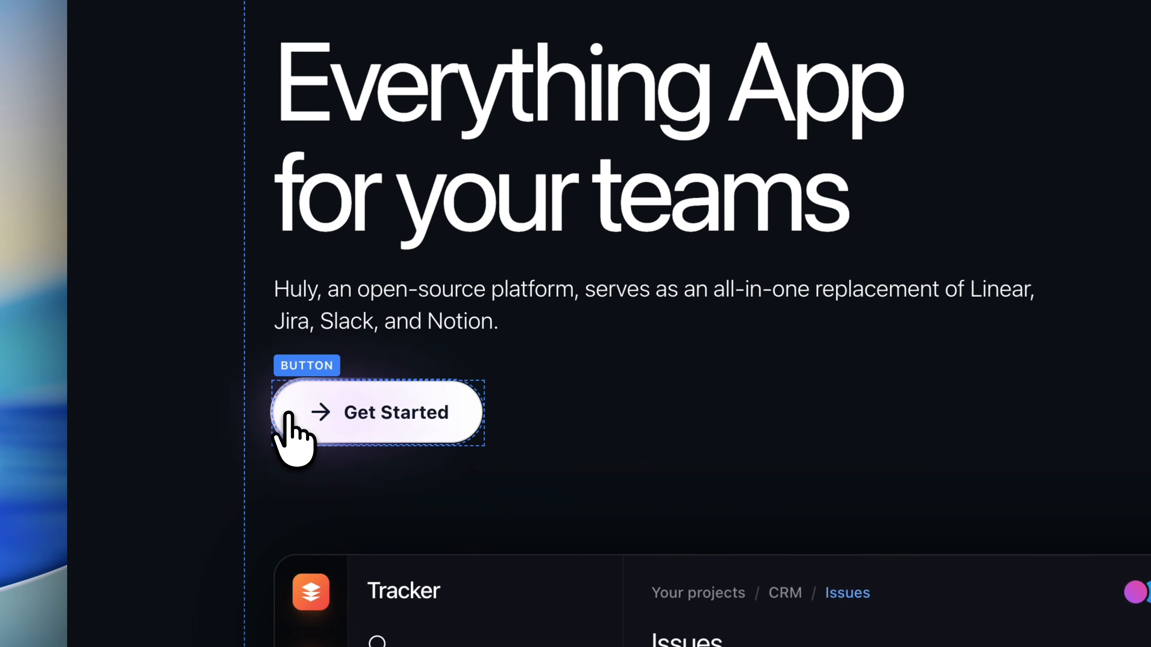
Change the hero button's label to "SEE IN ACTION" in its code, then save and preview the page
left_click(288, 413)
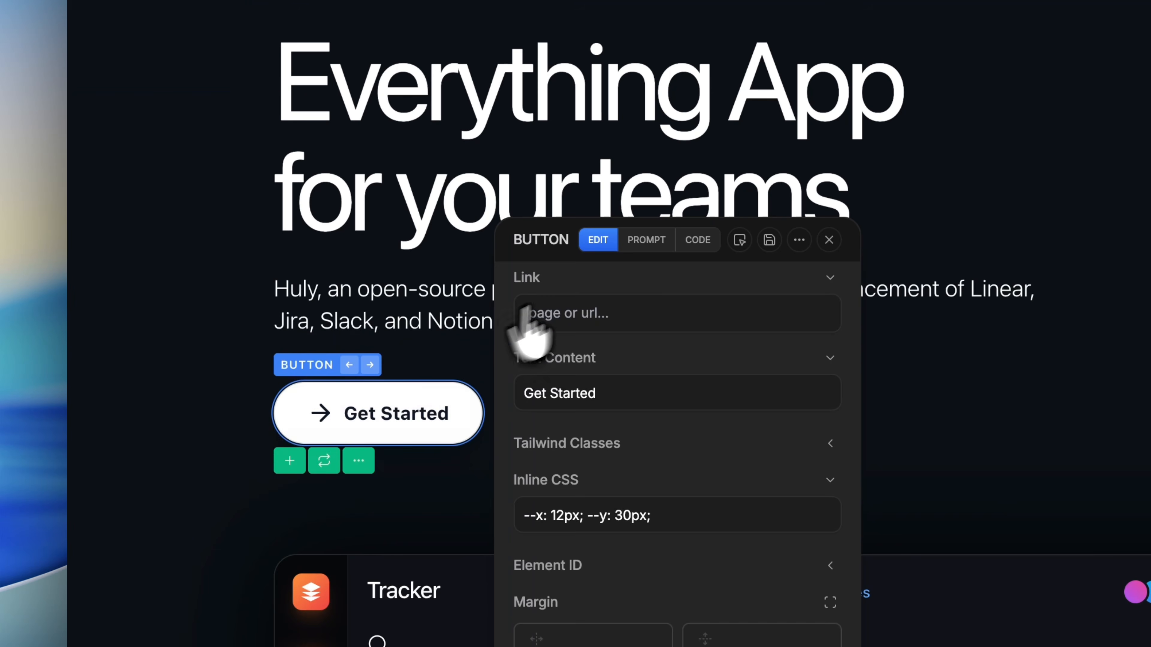
left_click(697, 240)
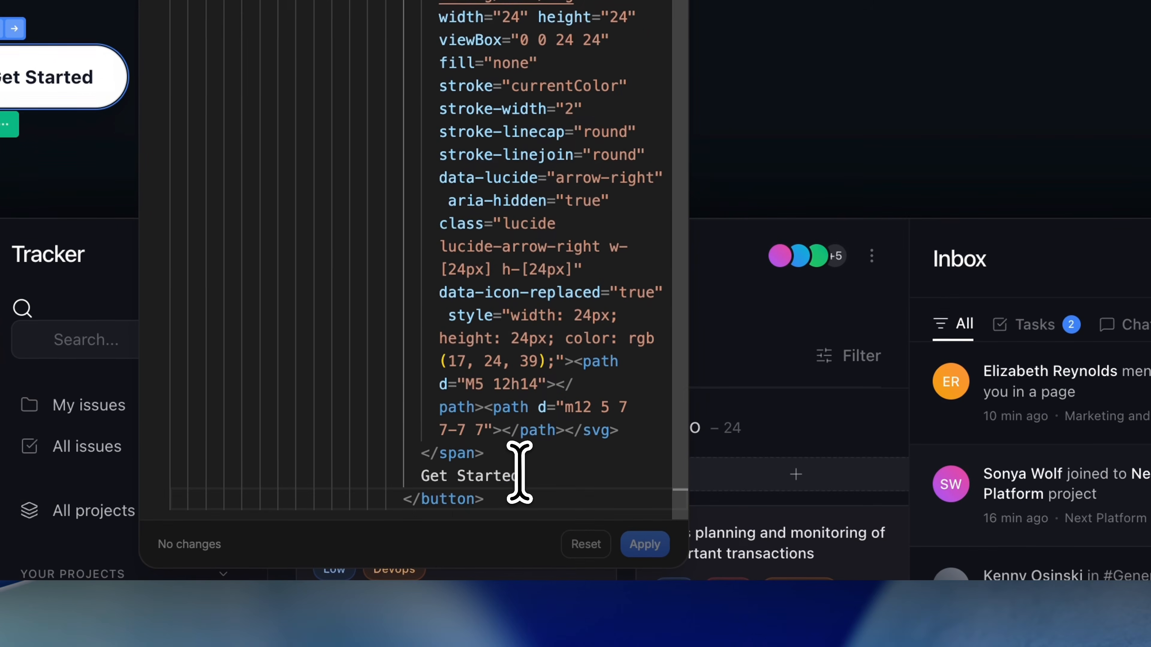
left_click_drag(533, 497, 443, 505)
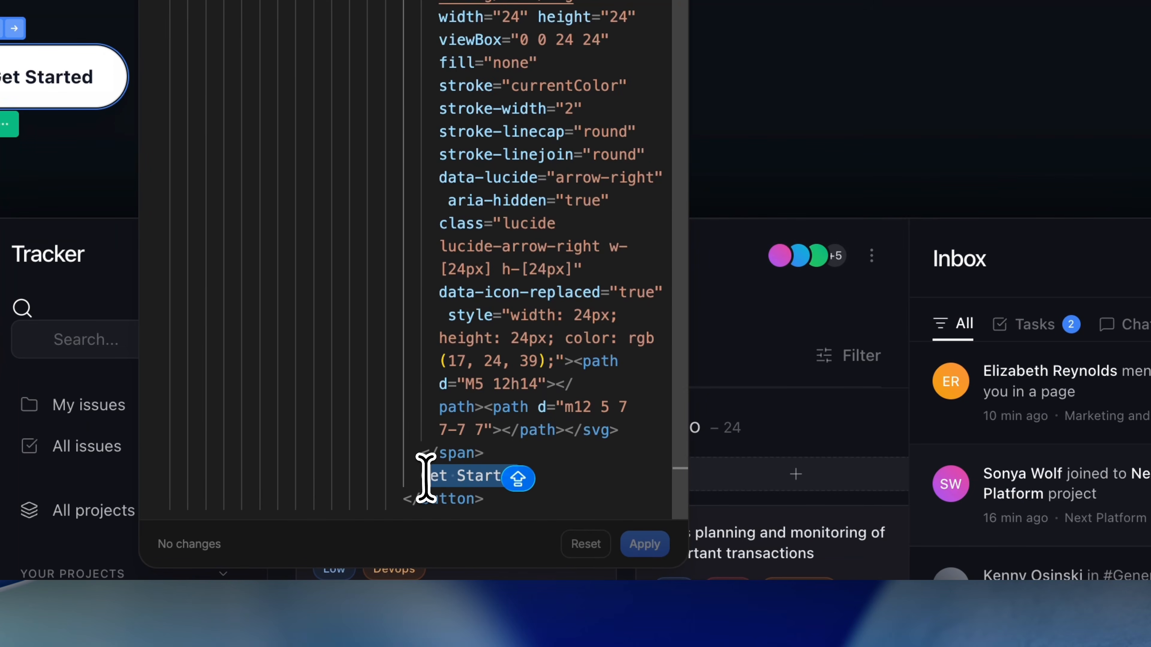
type("SEE ")
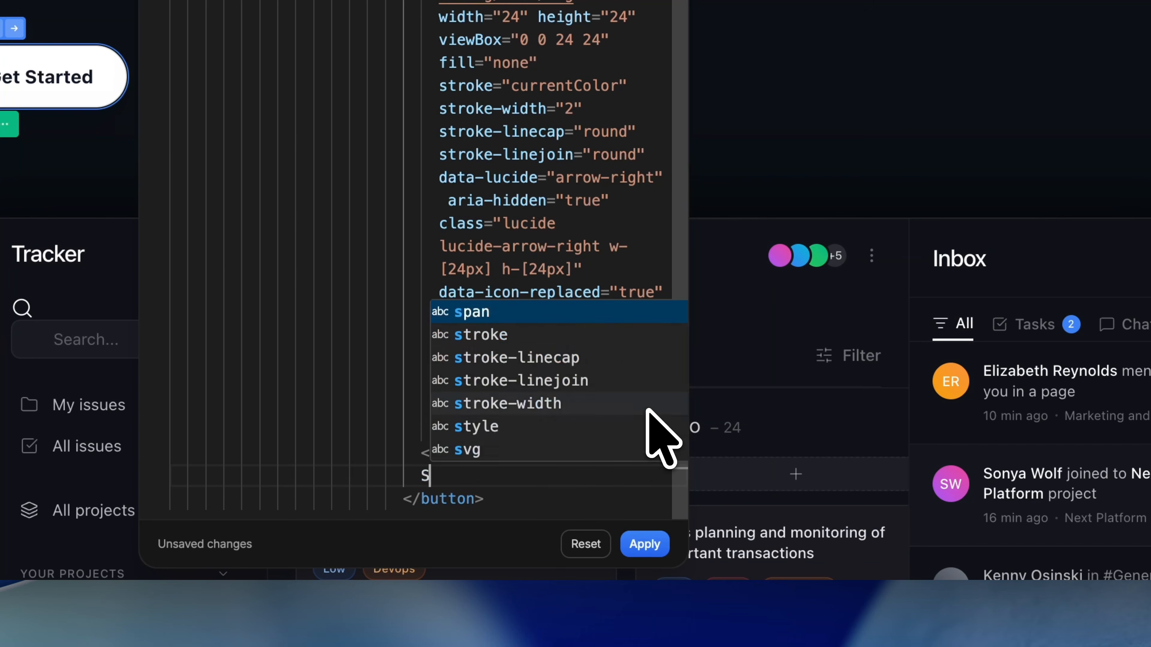
type("IN ACTION")
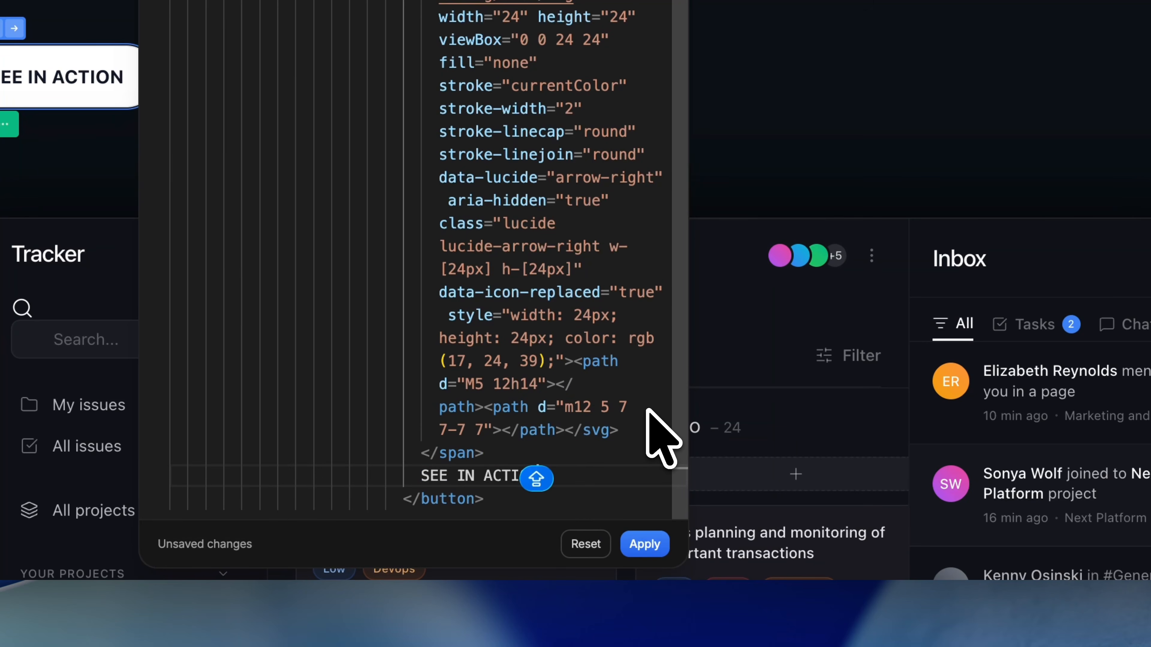
left_click(662, 546)
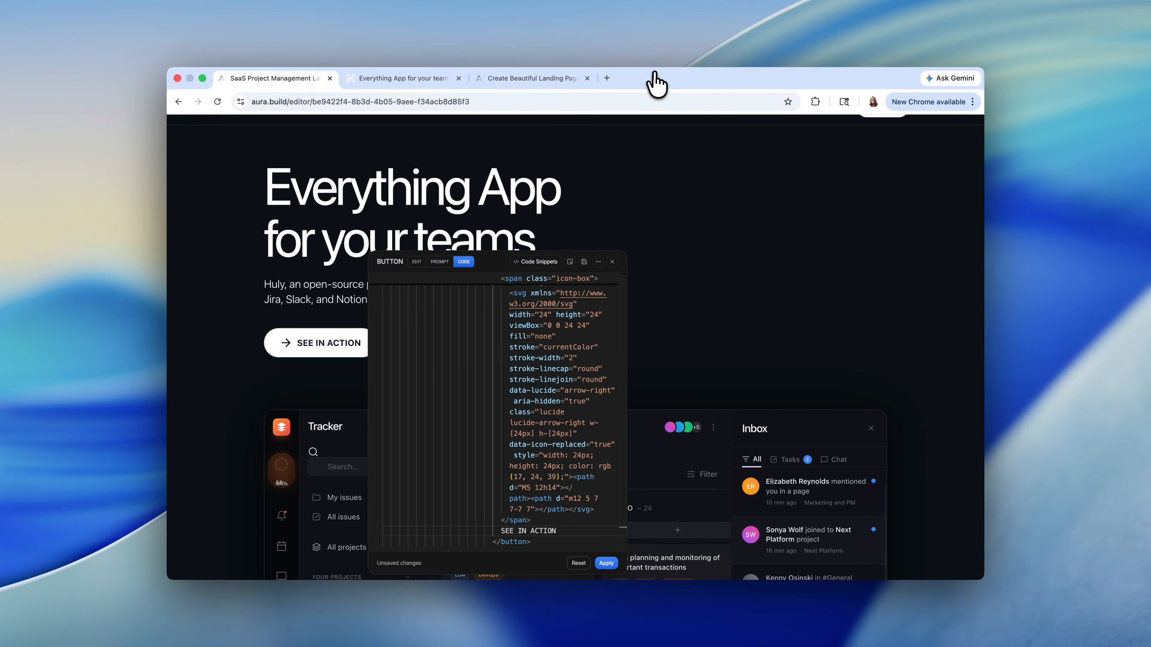
left_click(656, 79)
left_click(450, 79)
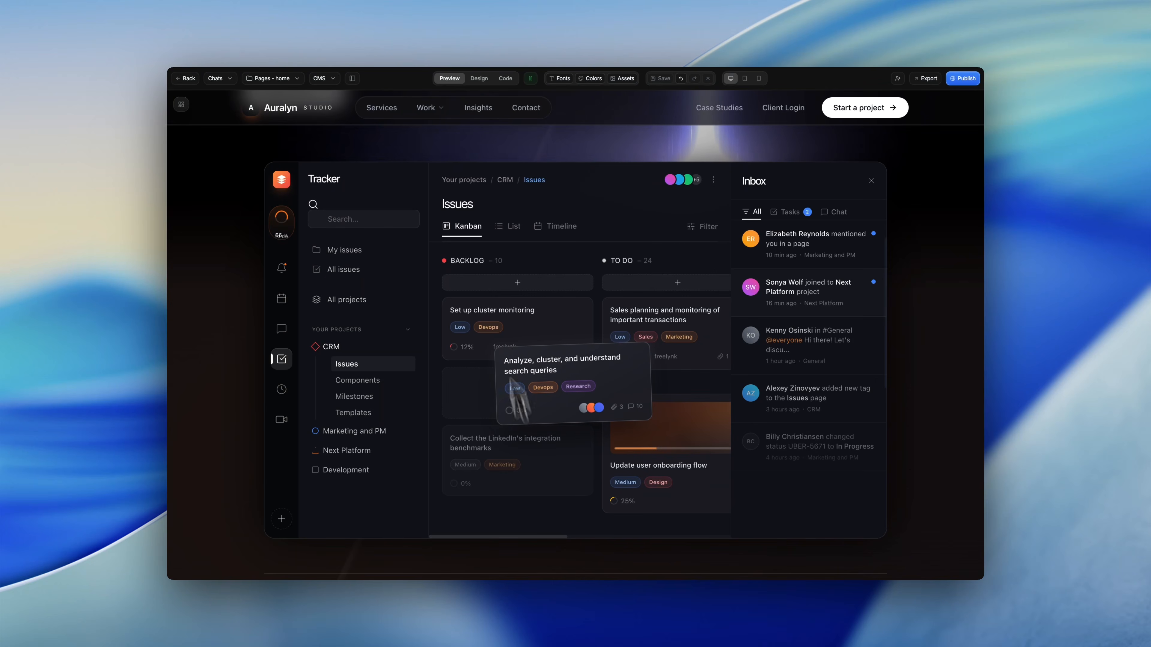
In Design mode, select the tracker dashboard's outer container and set its alpha mask to 0% - 55%
left_click(479, 78)
scroll(331, 340, "down", 2)
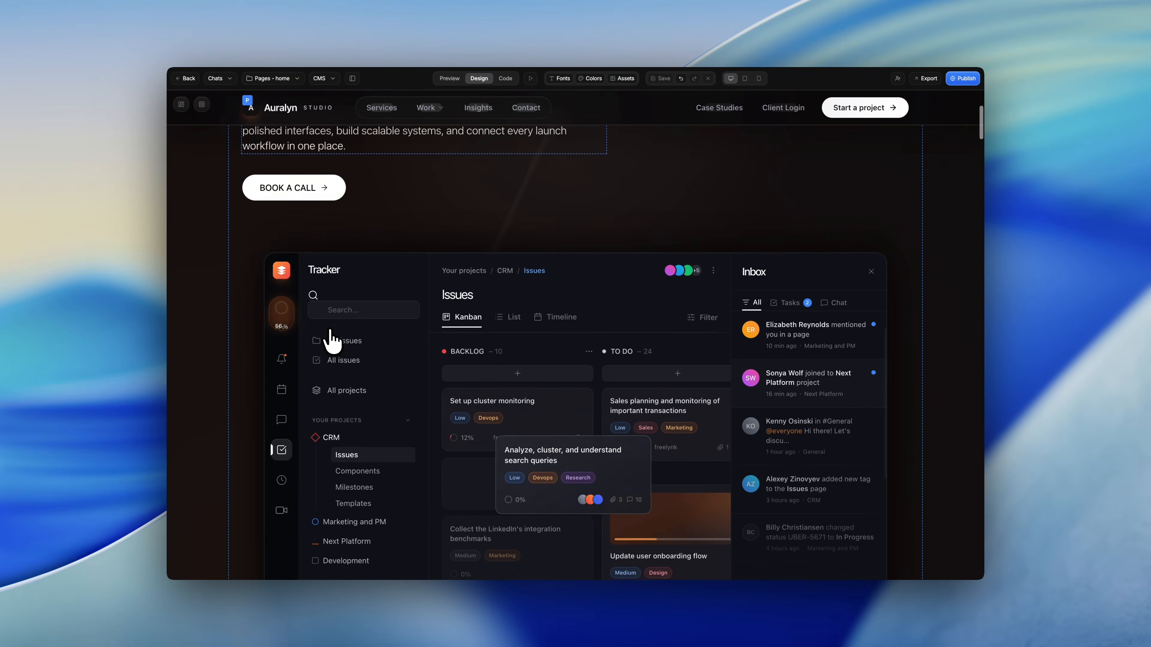
left_click(433, 381)
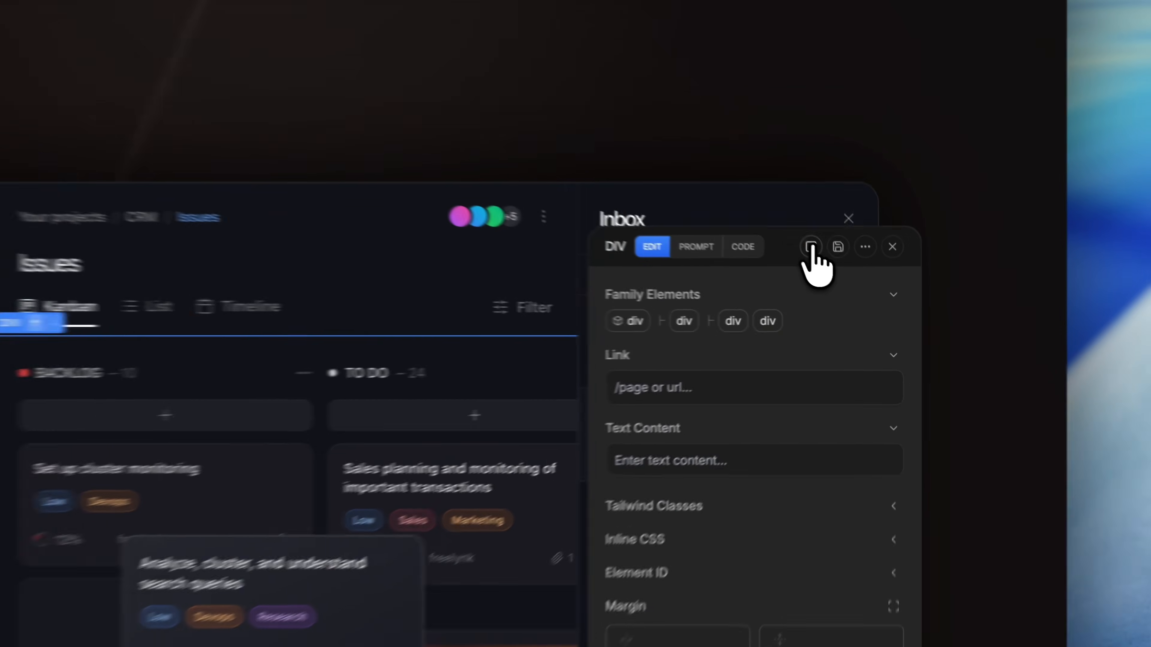
left_click(810, 246)
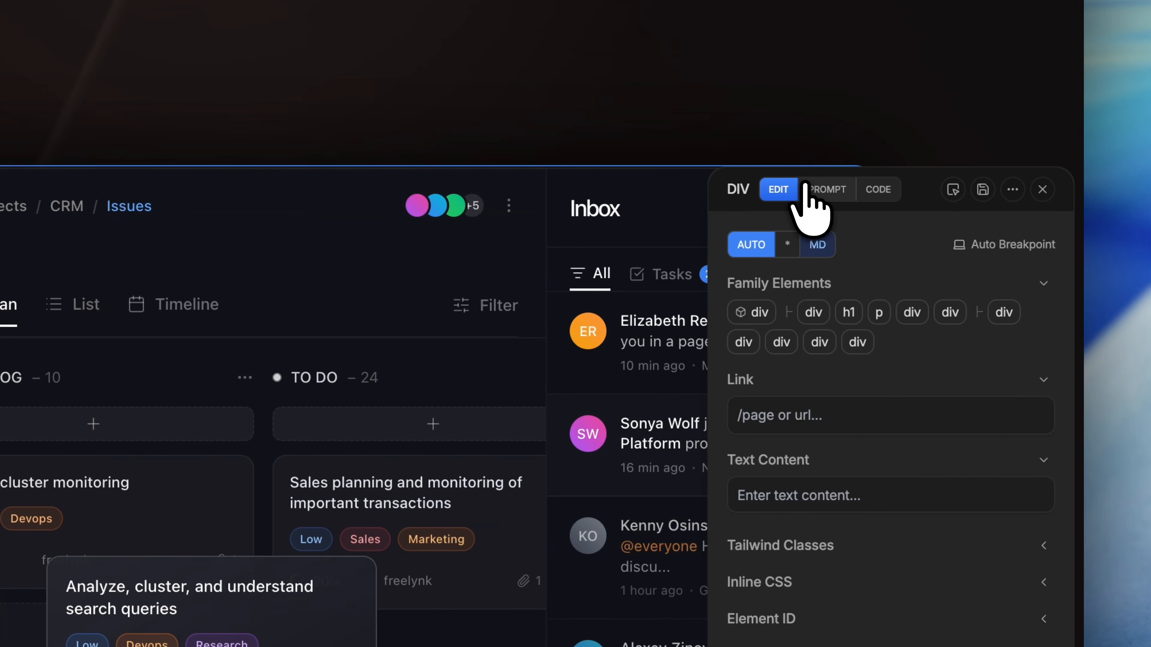
scroll(842, 396, "down", 20)
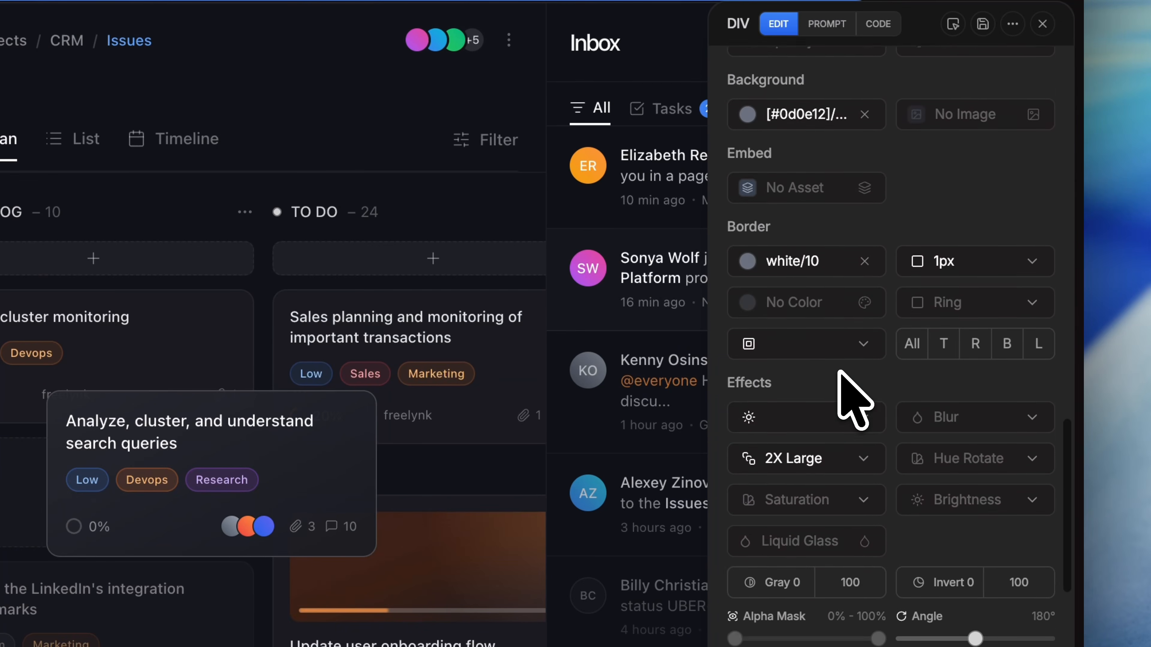
scroll(854, 399, "down", 7)
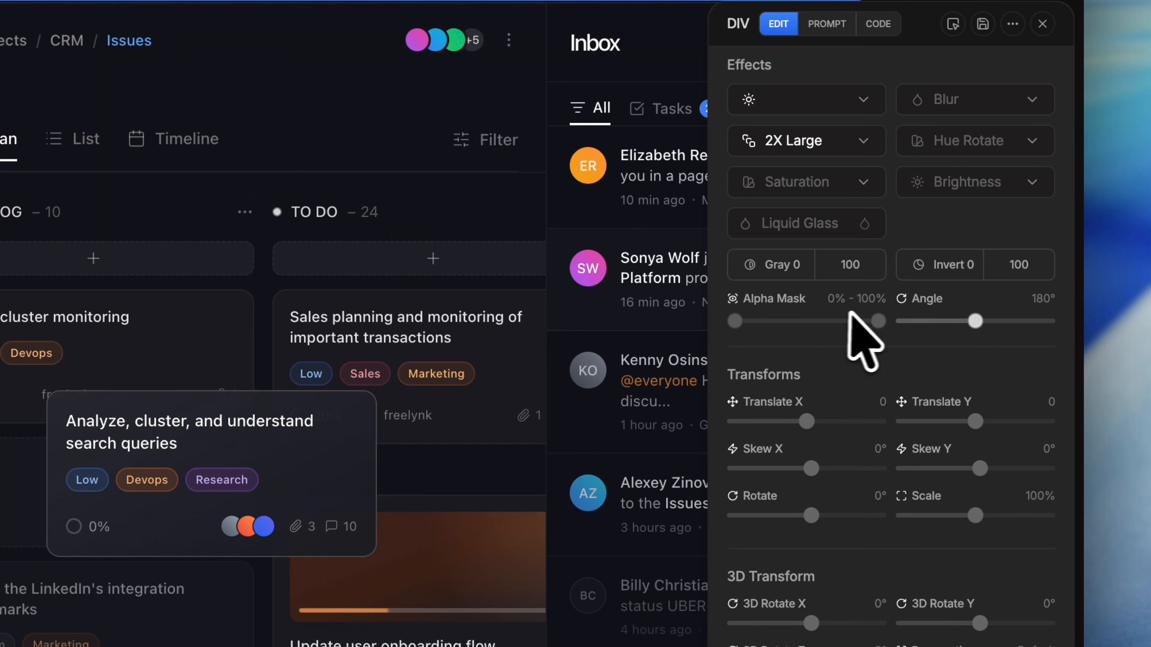
left_click_drag(879, 321, 823, 321)
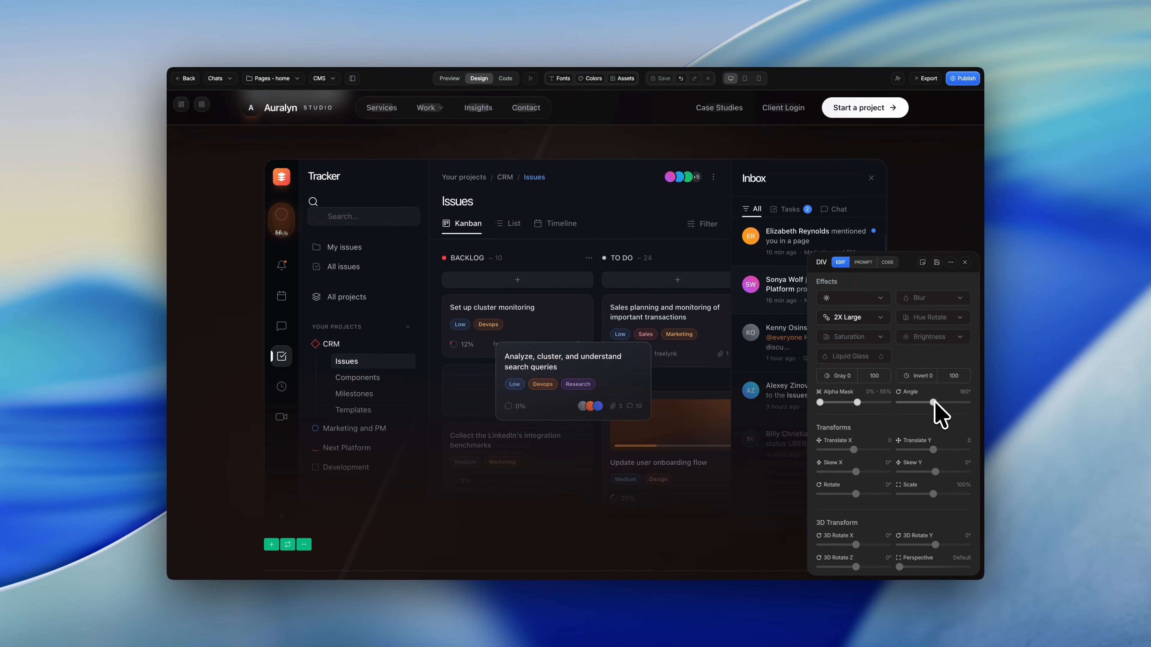
Try a sideways and a 160° alpha mask angle on the dashboard, return it to 180° and close its properties
left_click_drag(934, 401, 914, 402)
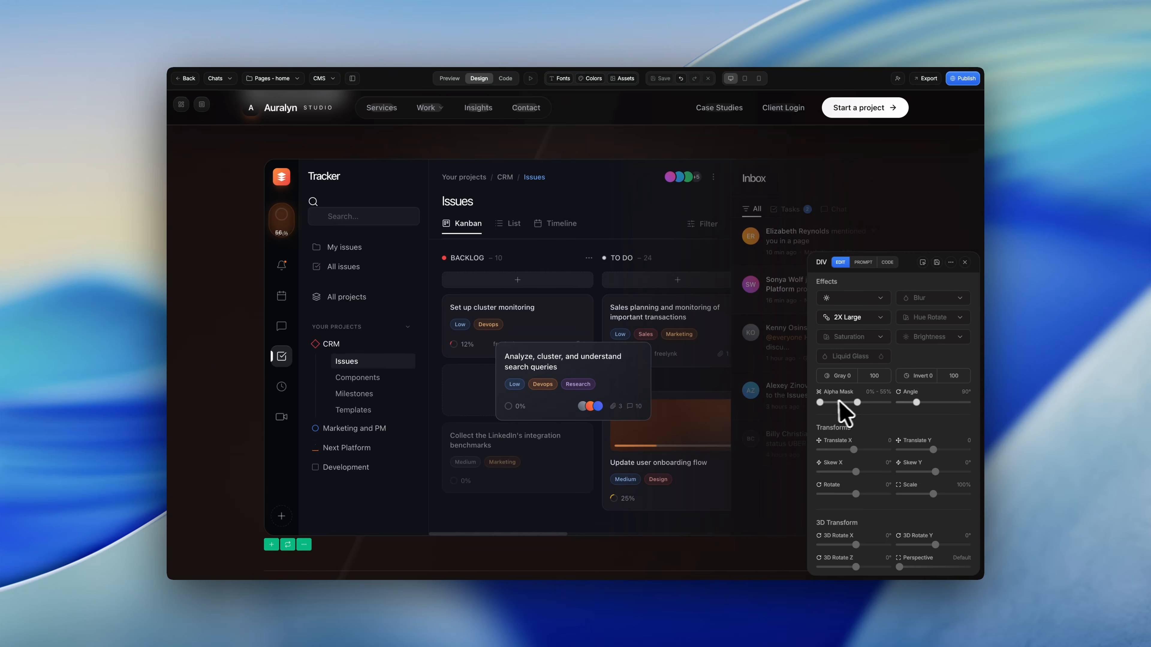
mouse_move(820, 403)
left_mouse_down()
mouse_move(854, 410)
mouse_move(810, 410)
left_mouse_up()
left_click_drag(916, 402, 929, 403)
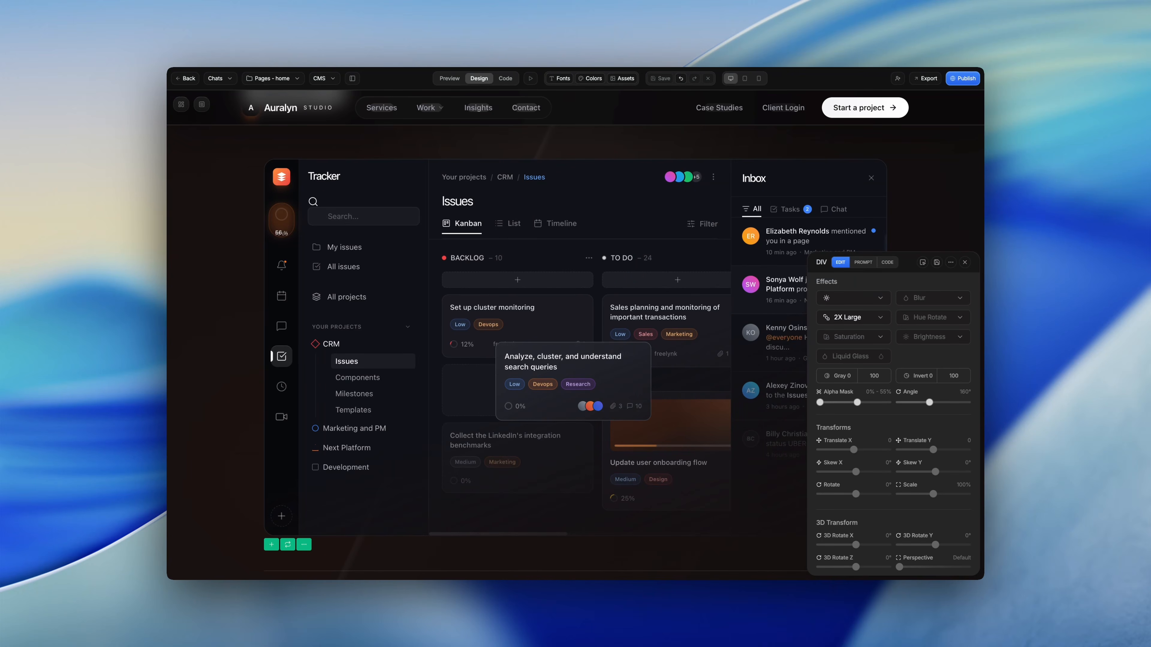
left_click_drag(929, 403, 933, 404)
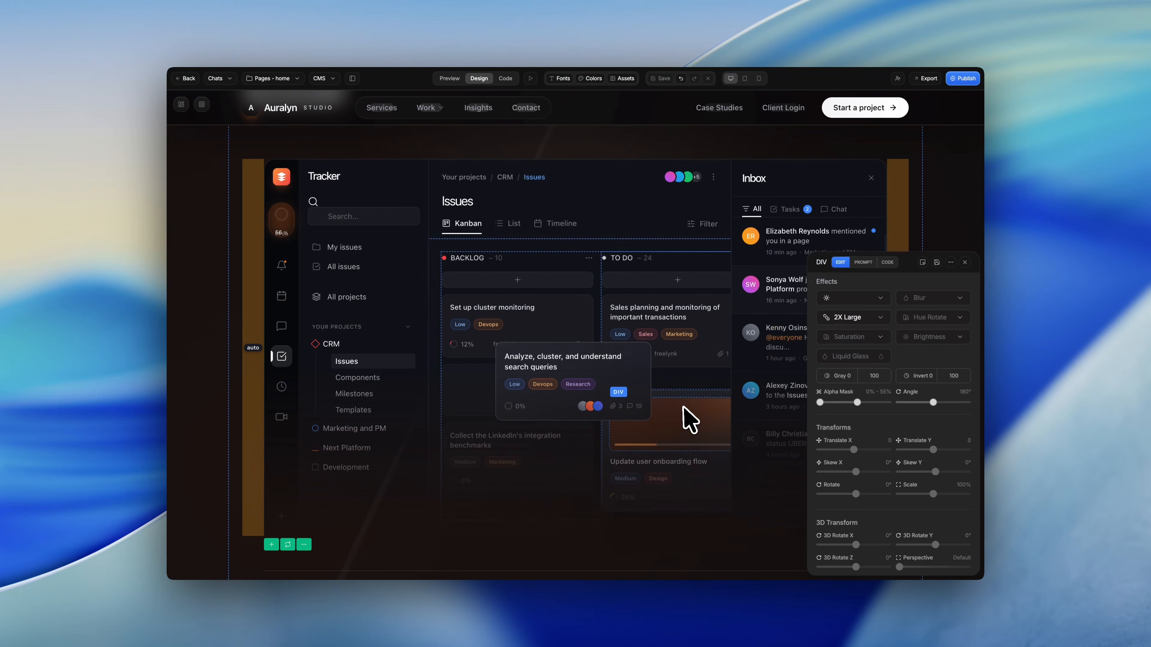
left_click(965, 263)
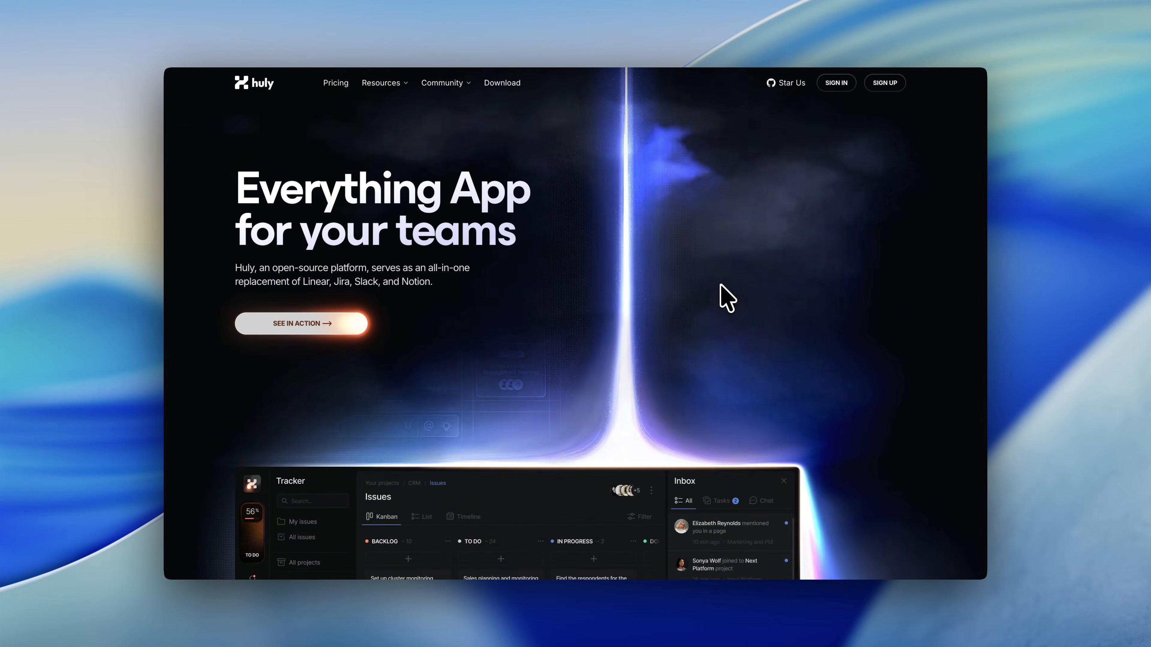
Capture a screenshot of the four feature cards on the huly.io page, from Keyboard shortcuts to Notifications
scroll(721, 286, "down", 15)
scroll(721, 285, "down", 8)
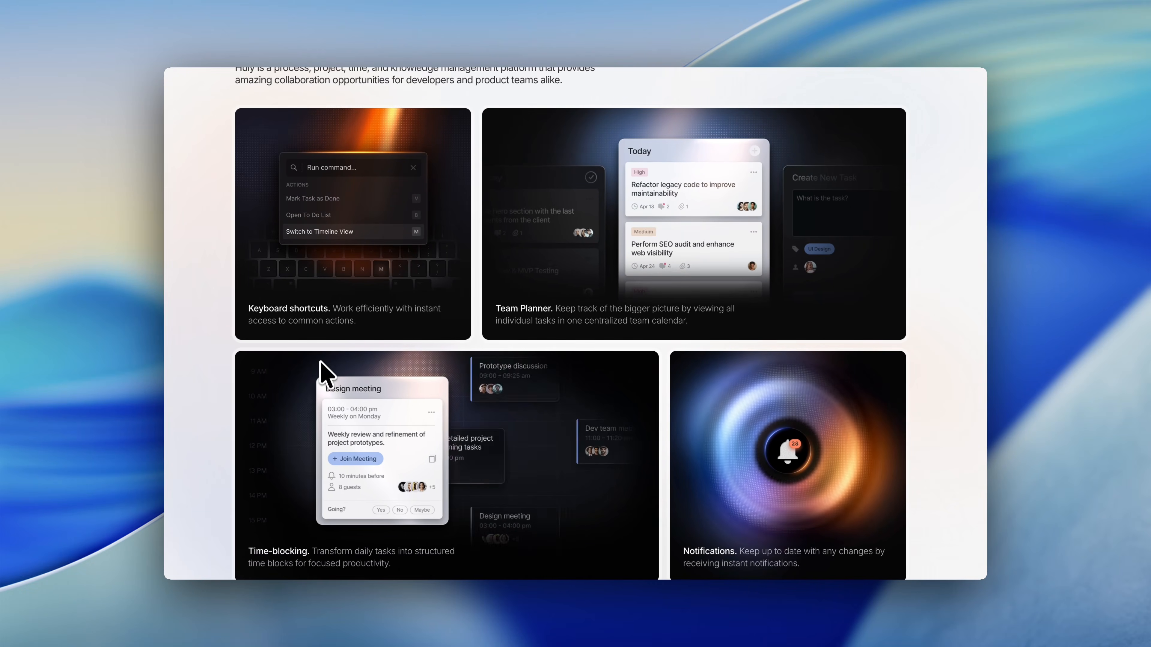
scroll(320, 367, "down", 1)
scroll(323, 370, "up", 1)
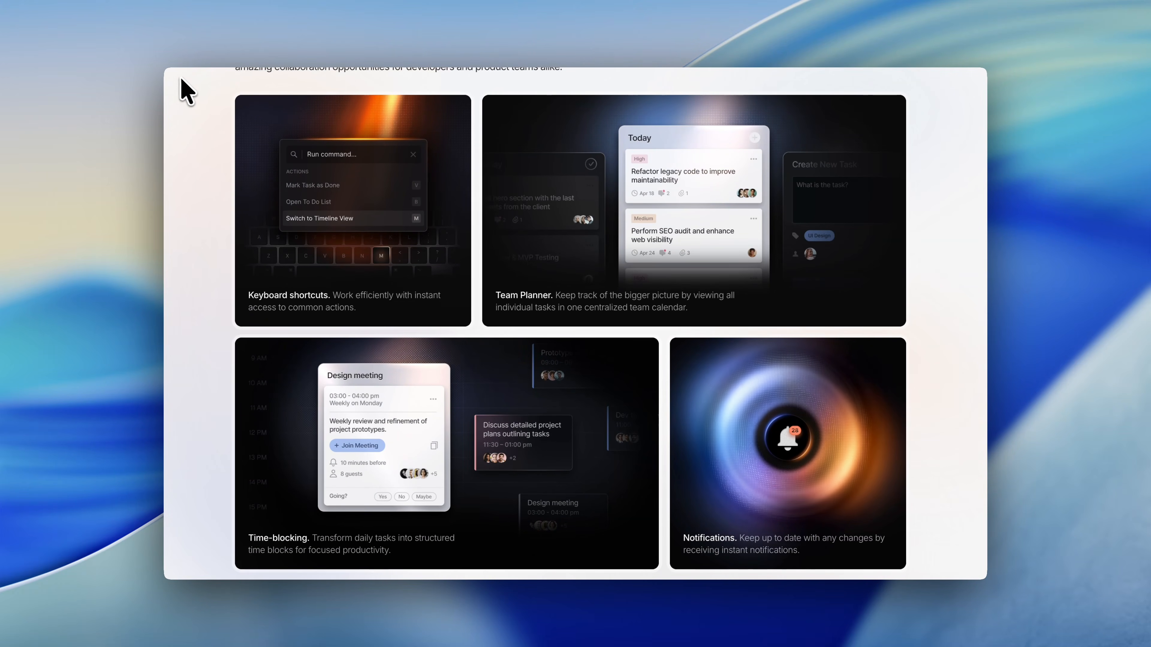
left_click_drag(169, 78, 976, 582)
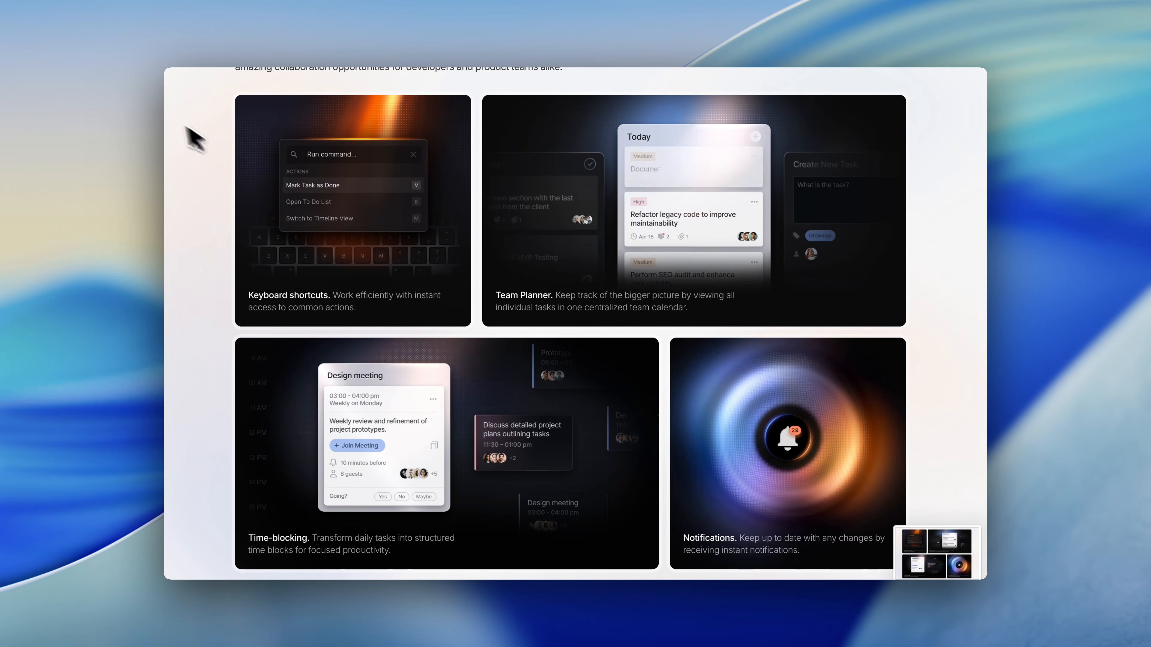
Return to the Aura project and, in Design mode, select the whole section containing the "Unmatched productivity" heading and feature cards
mouse_move(221, 97)
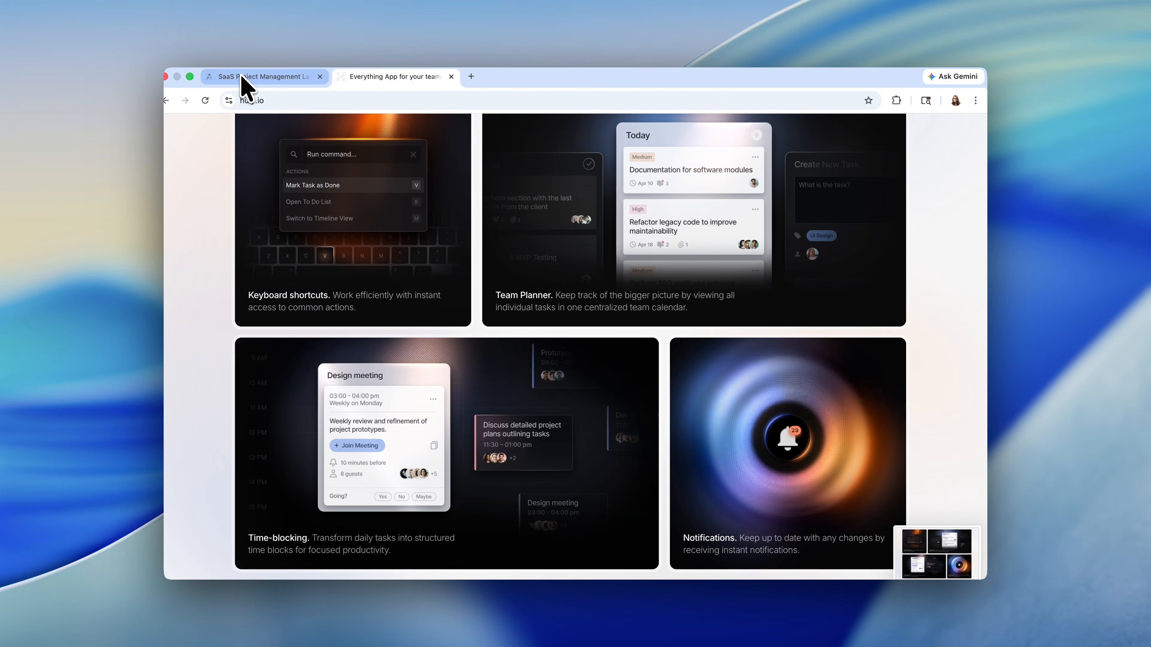
left_click(242, 77)
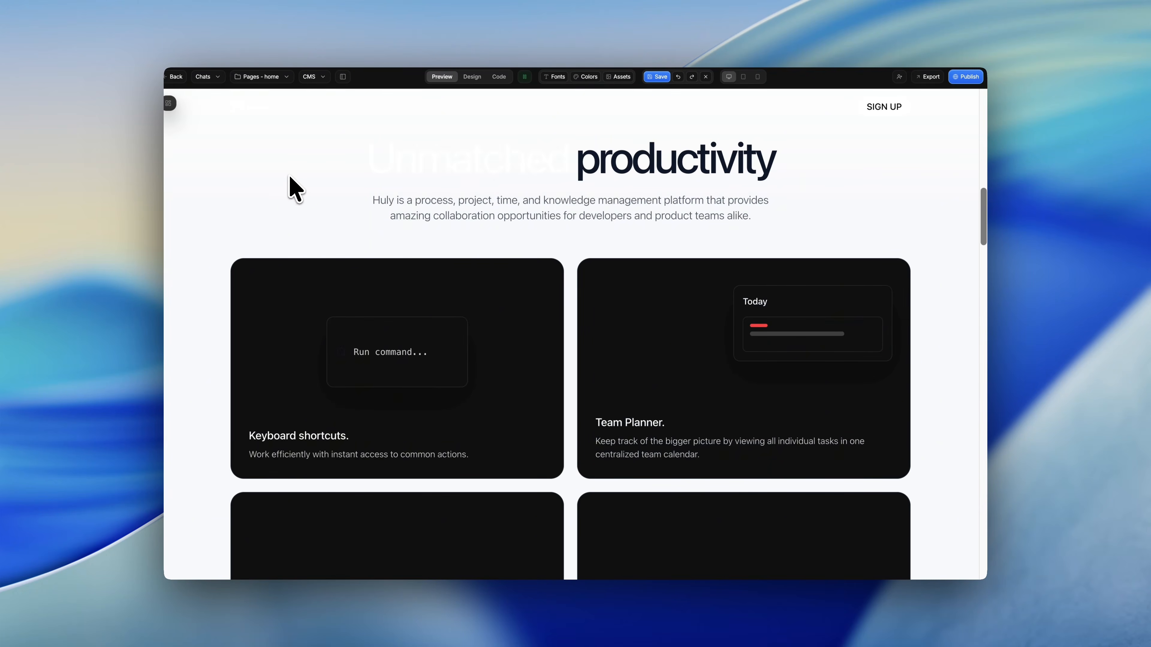
left_click(472, 76)
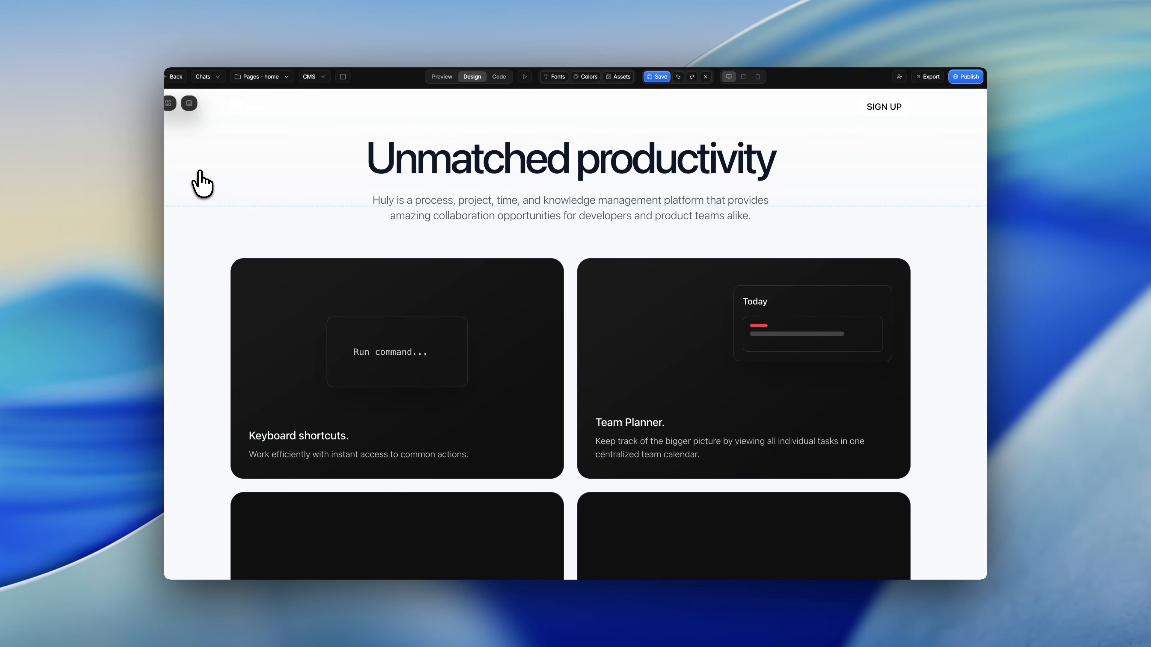
scroll(237, 144, "up", 5)
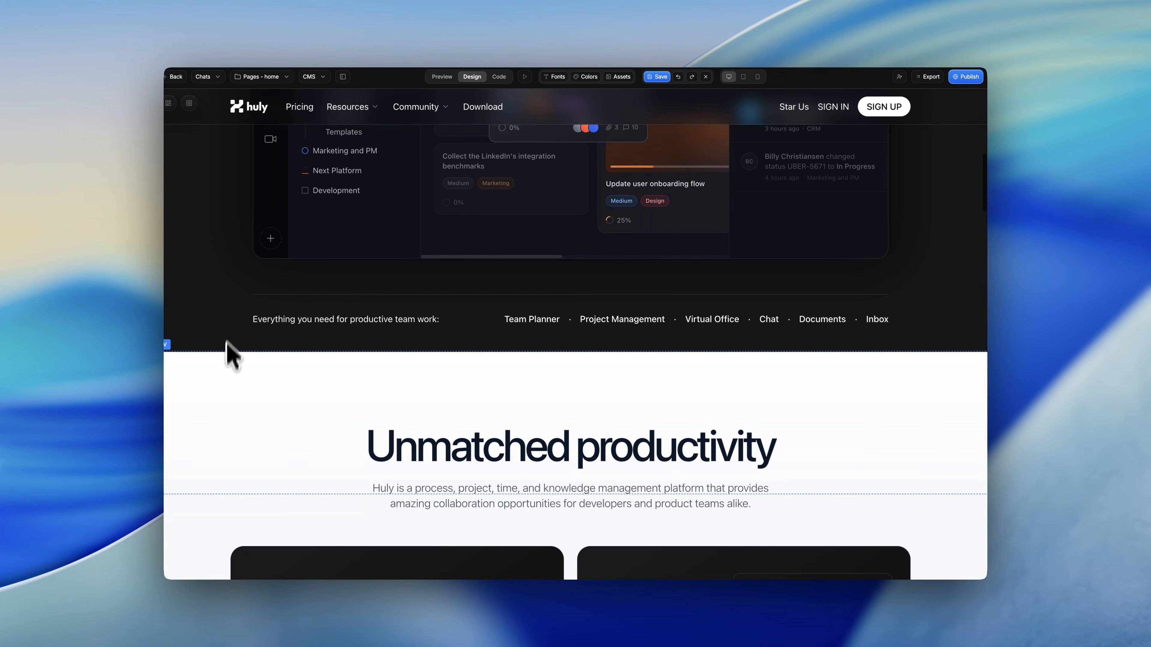
left_click(204, 456)
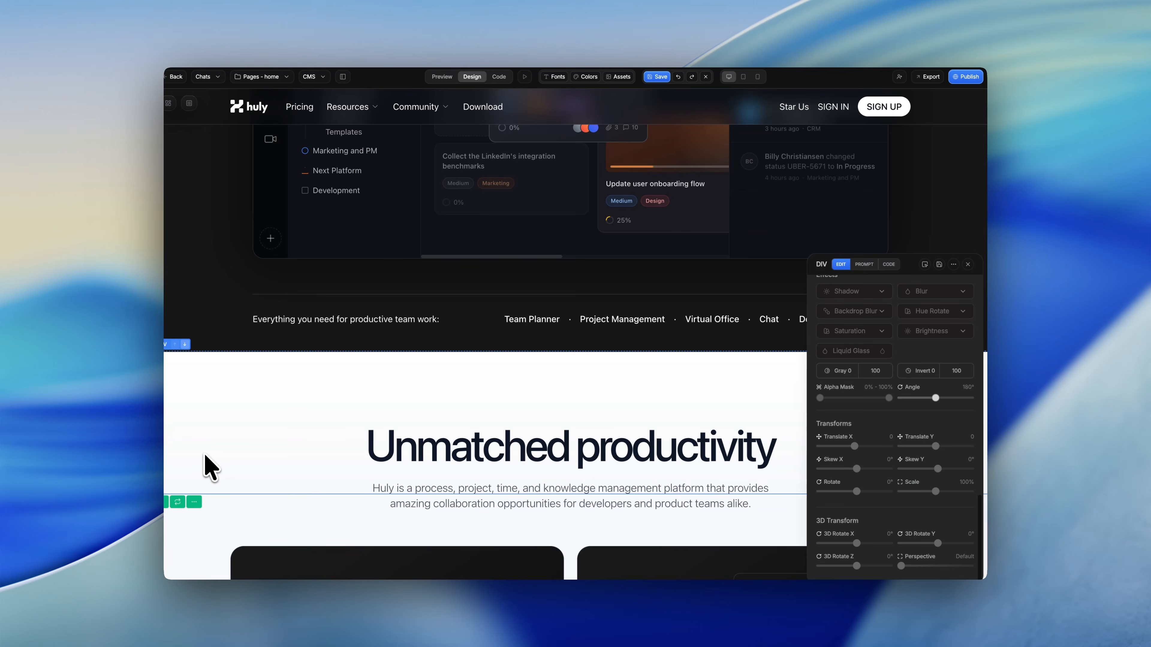
left_click(925, 265)
scroll(401, 381, "down", 4)
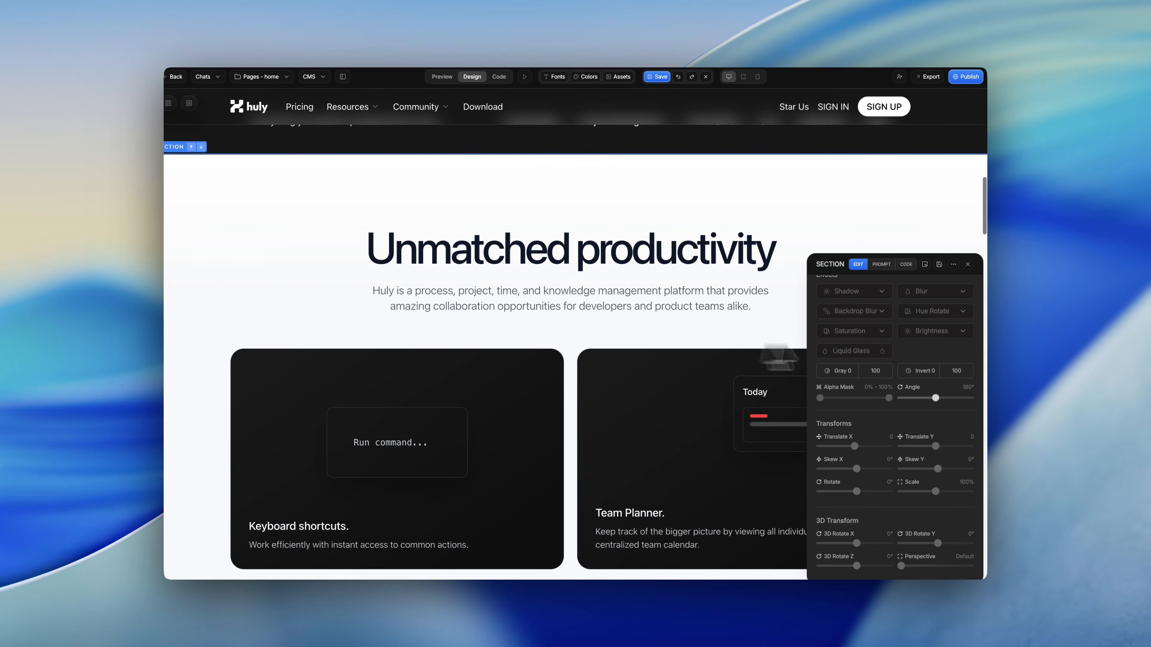
Attach today's screenshot of the feature cards from the Desktop to a change prompt for the selected section
left_click(881, 265)
left_click(956, 347)
left_click(313, 172)
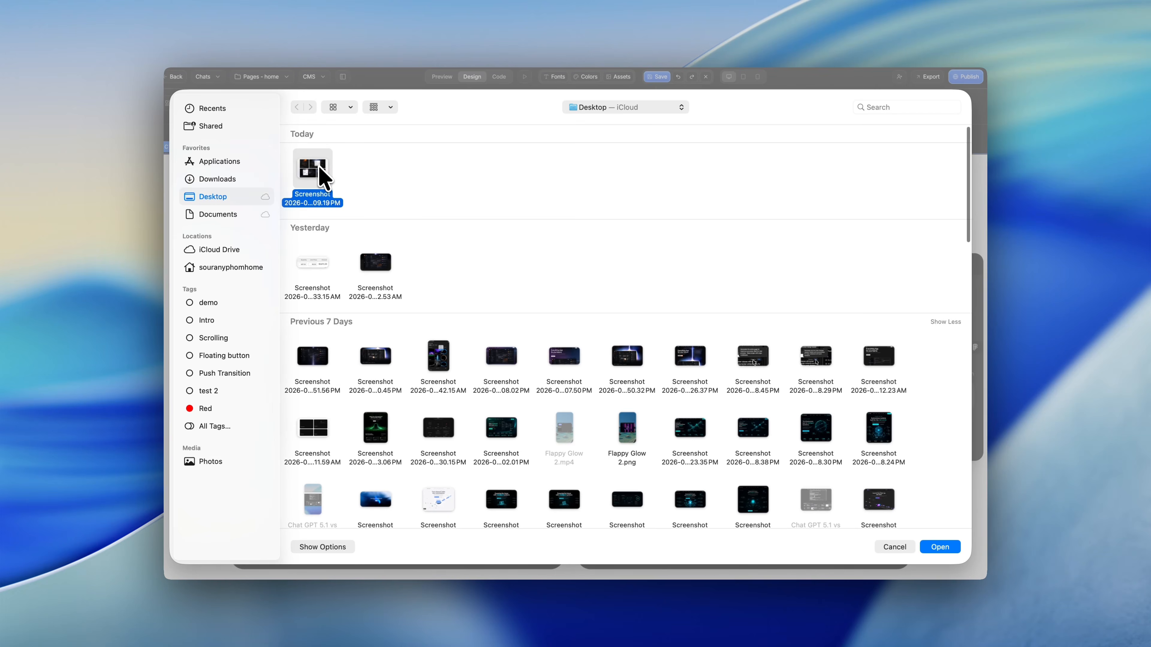
left_click(939, 547)
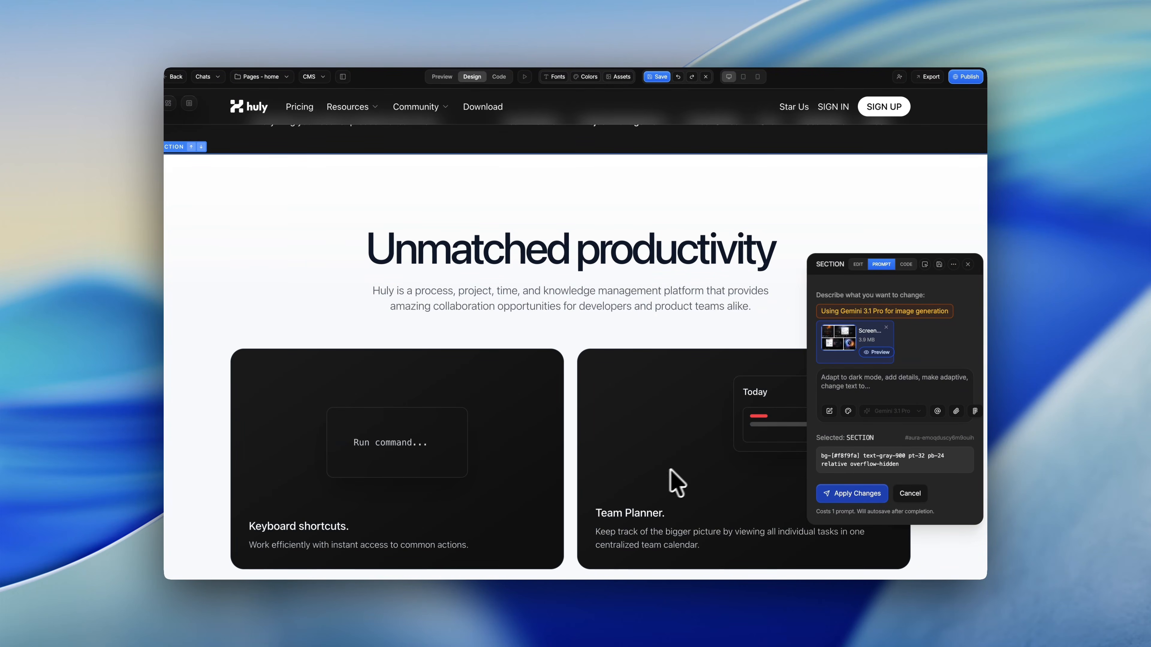
Regenerate the "Unmatched productivity" section with the copied prompt for a futuristic dark-mode SaaS feature section using a responsive 2×2 card grid
left_click(867, 388)
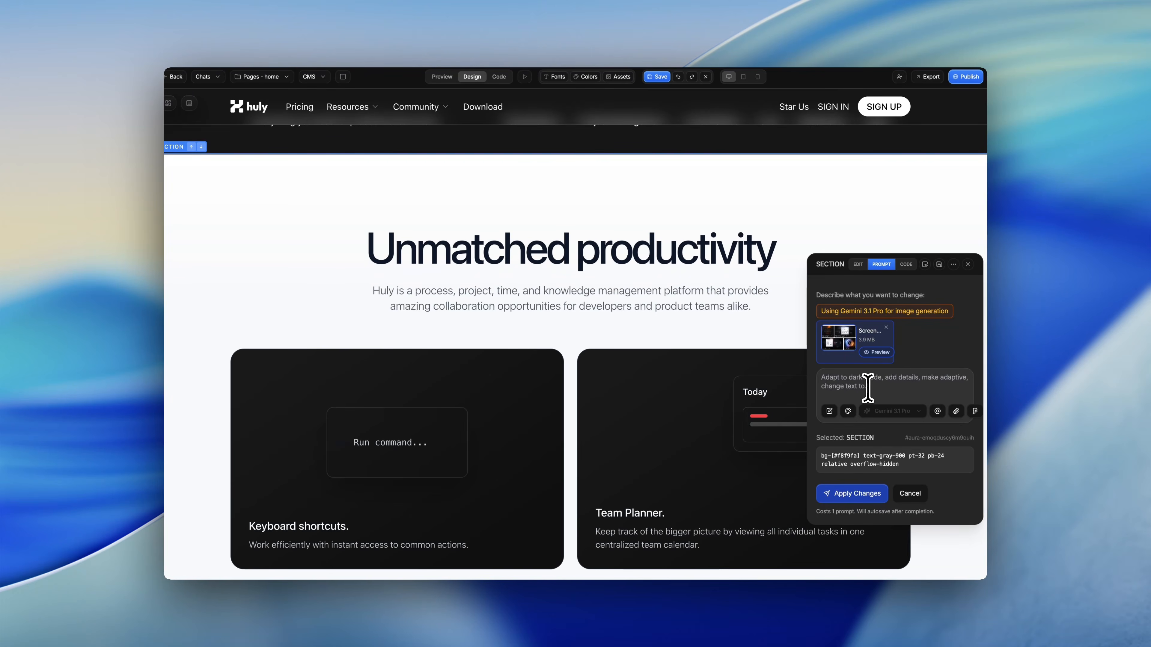
key("super+v")
scroll(867, 387, "up", 10)
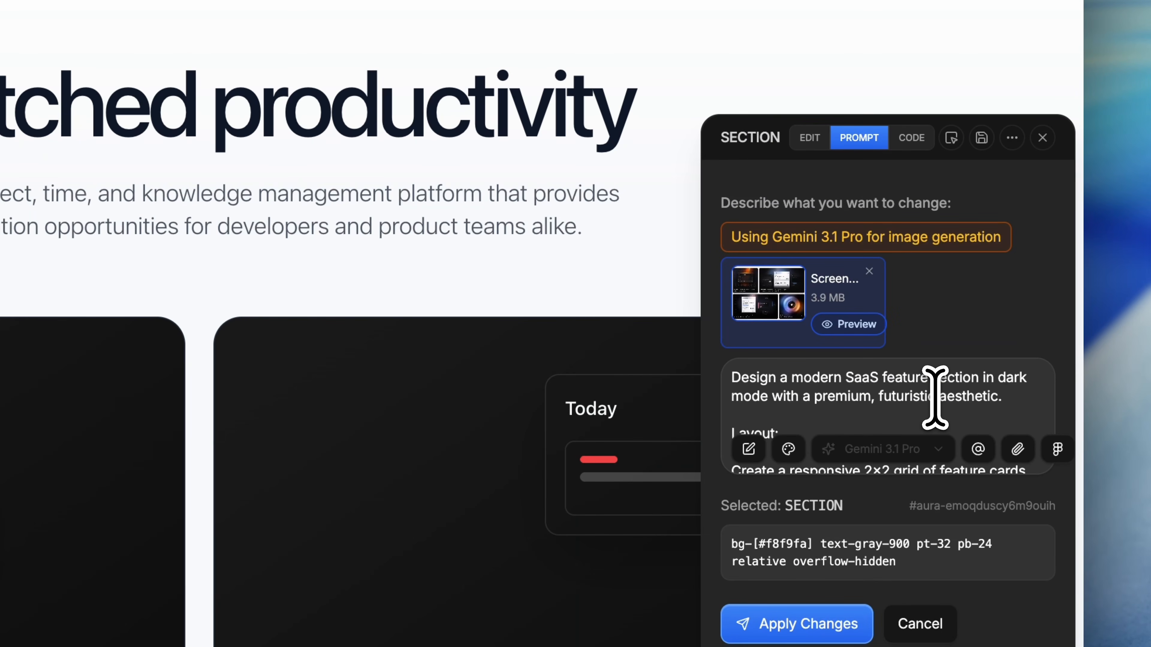
scroll(927, 392, "down", 3)
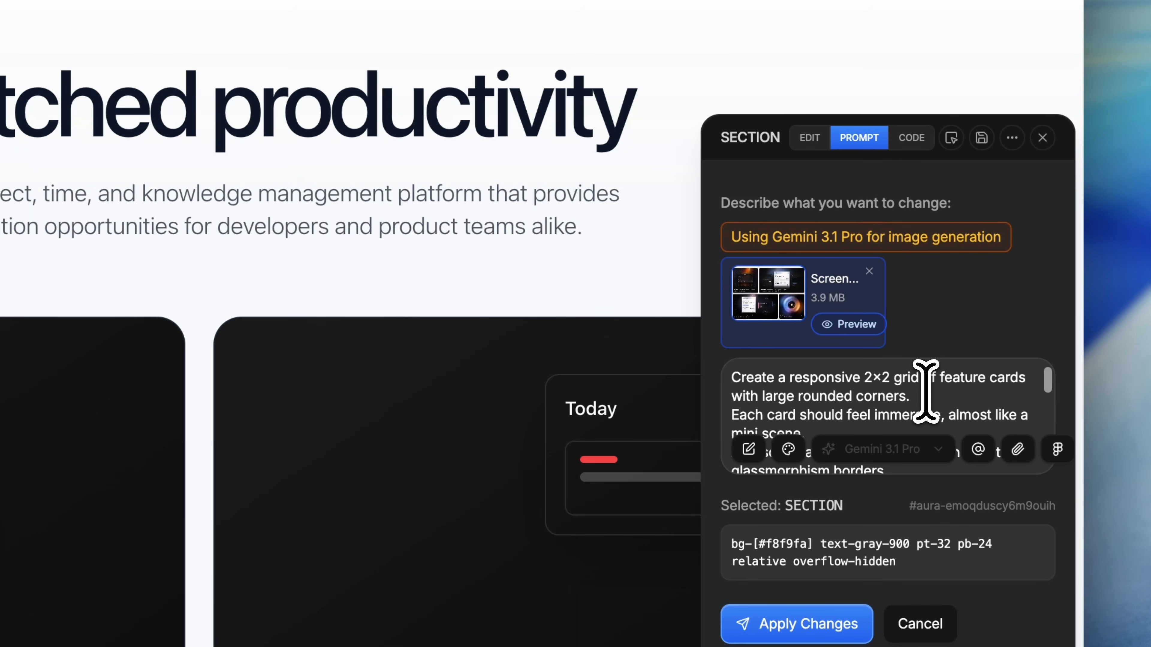
scroll(926, 391, "down", 1)
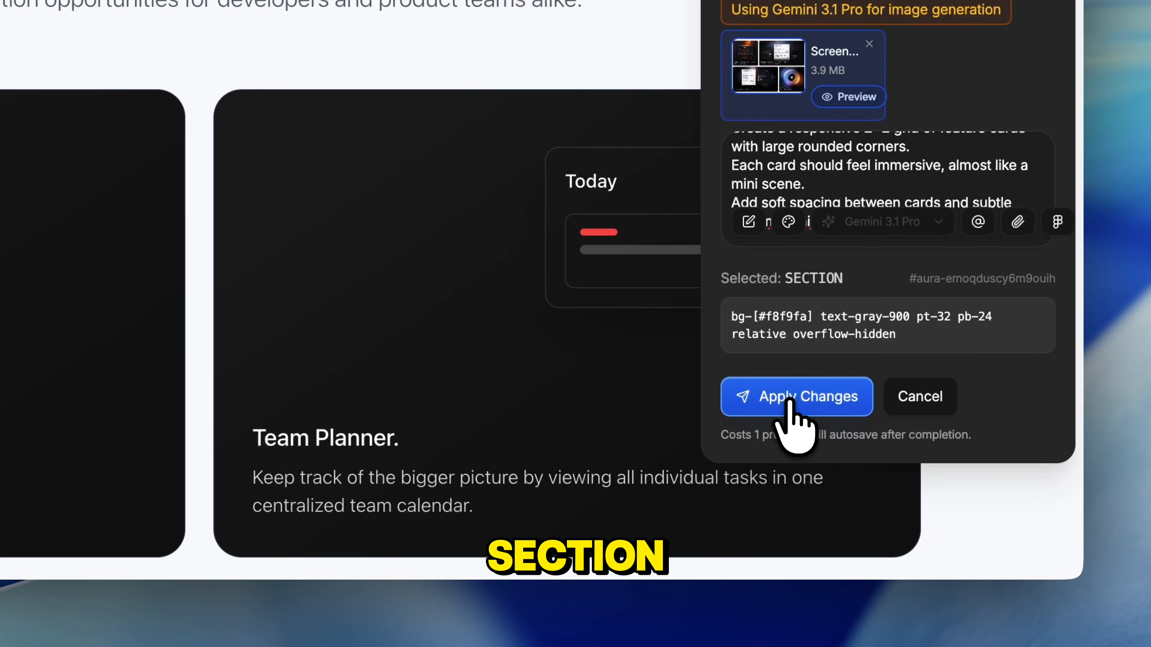
left_click(789, 401)
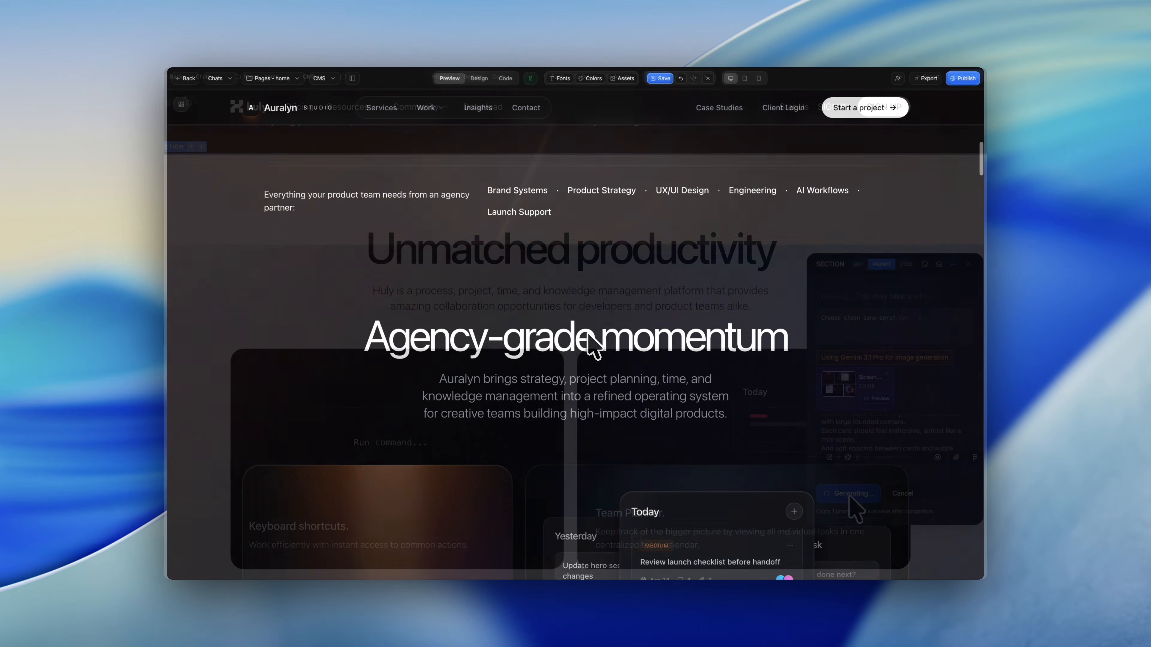
Examine the regenerated feature cards in the preview, from the keyboard and Team Planner cards to Time-blocking and Notifications
scroll(588, 334, "down", 5)
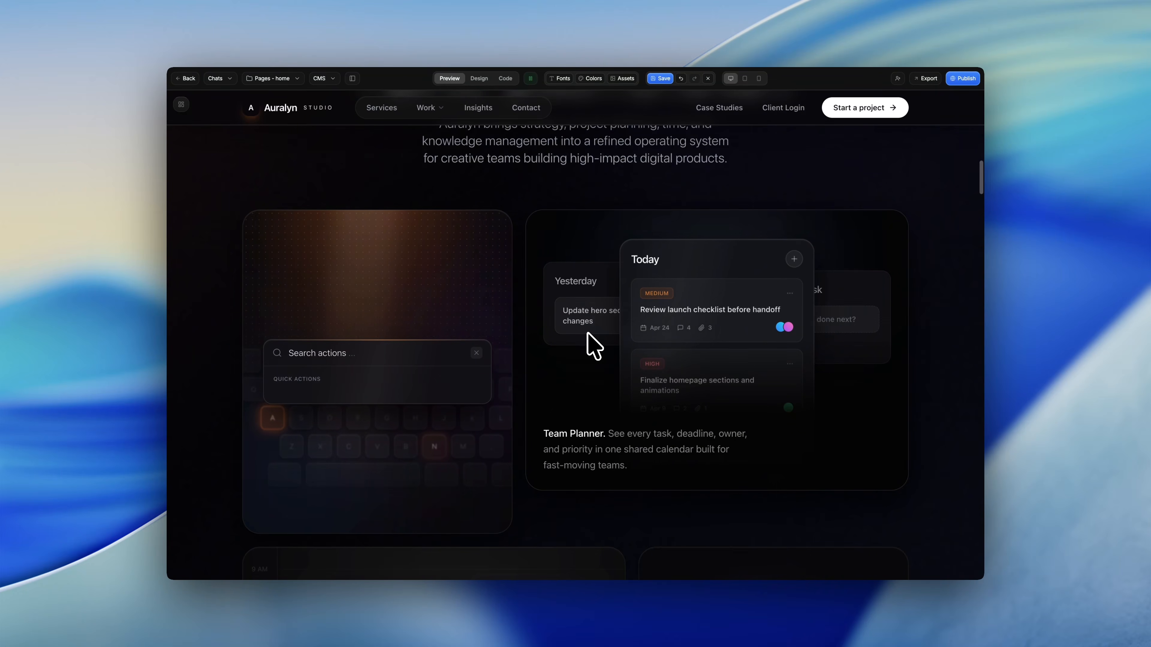
scroll(588, 334, "down", 4)
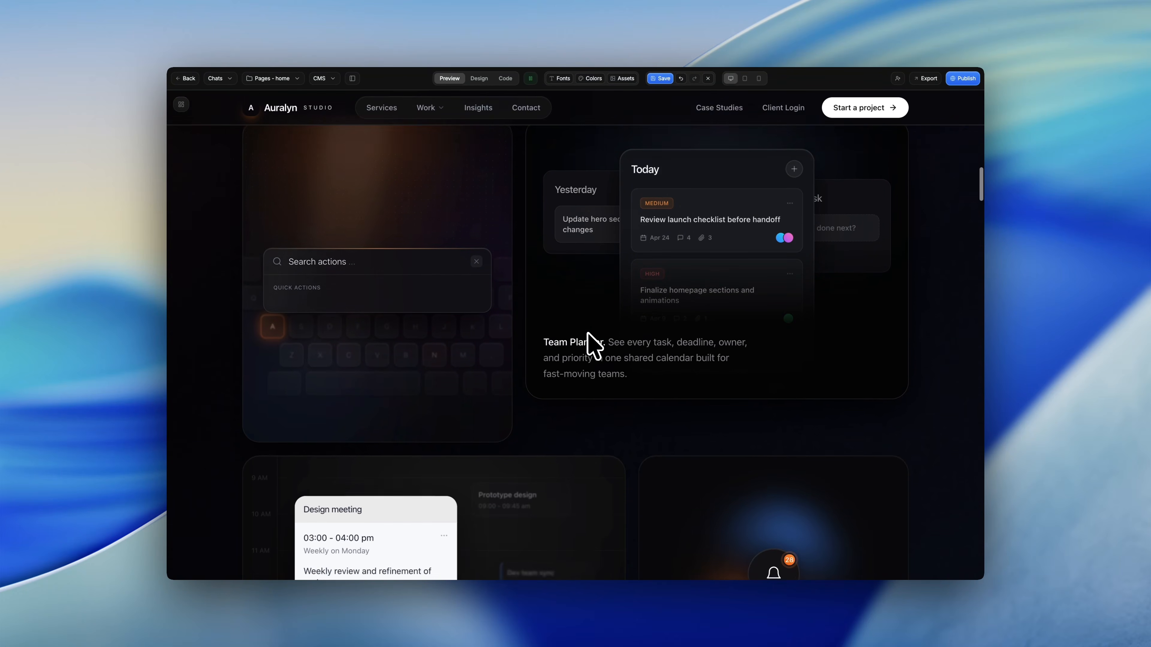
scroll(588, 335, "down", 3)
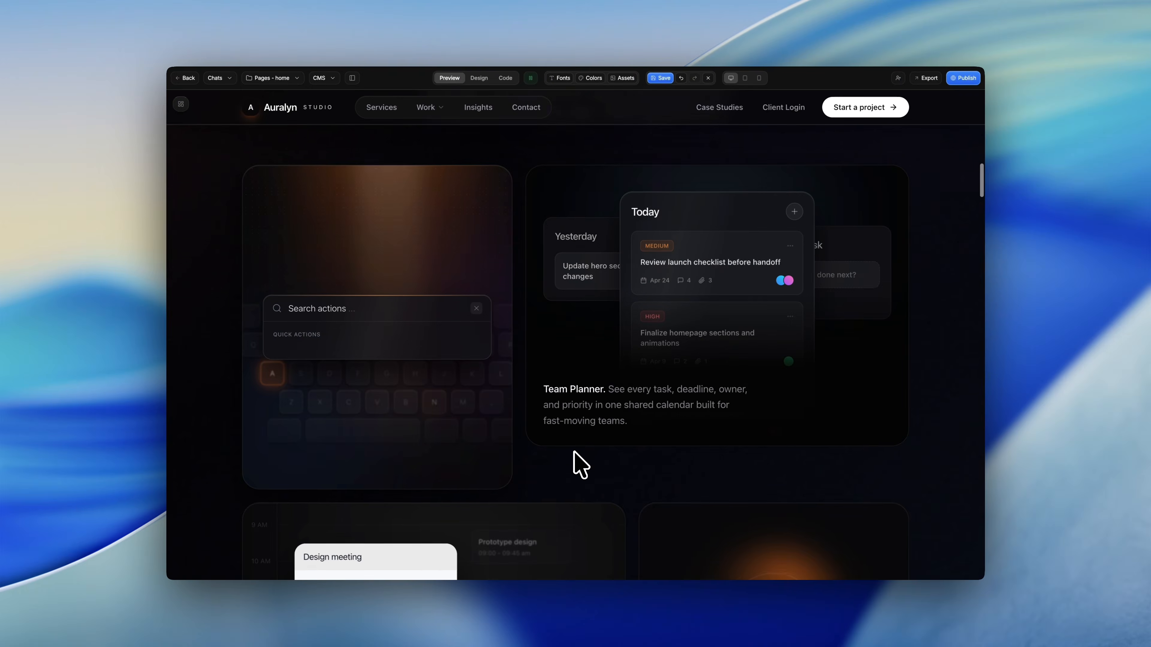
scroll(604, 453, "down", 3)
scroll(580, 464, "down", 3)
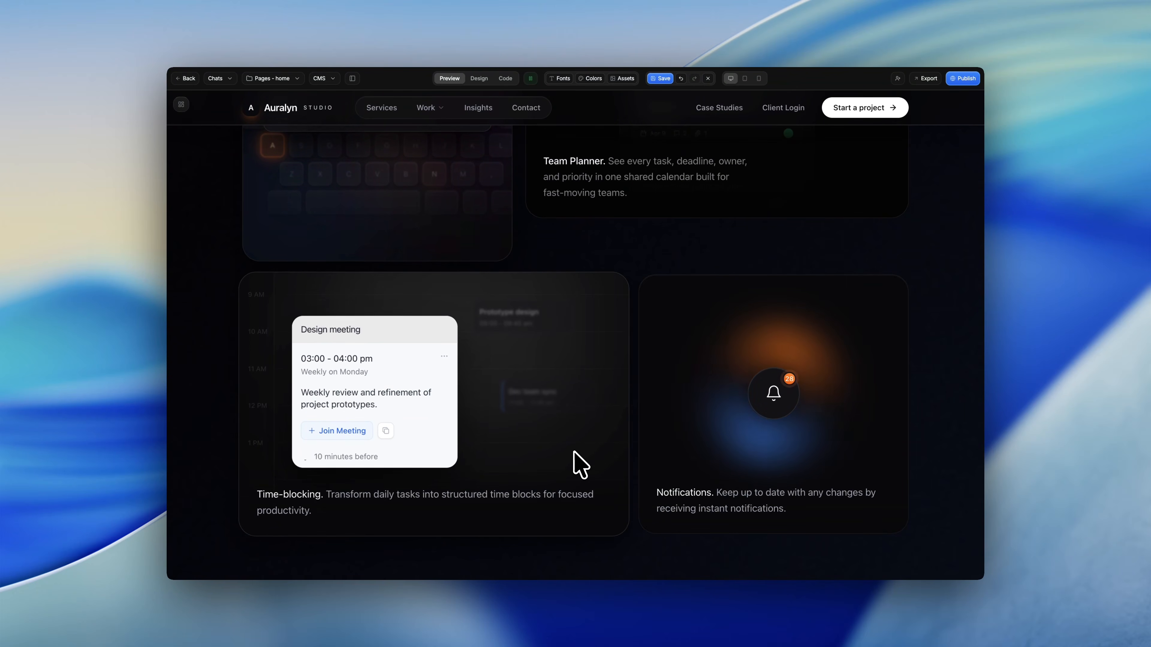
scroll(566, 369, "up", 1)
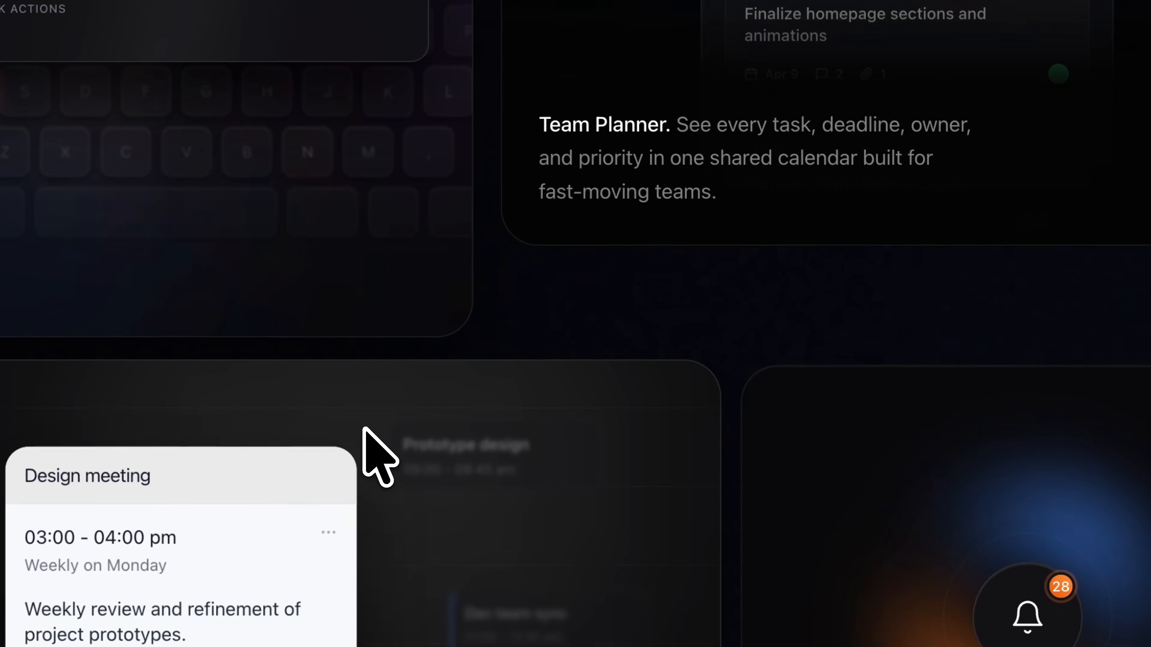
scroll(365, 428, "up", 3)
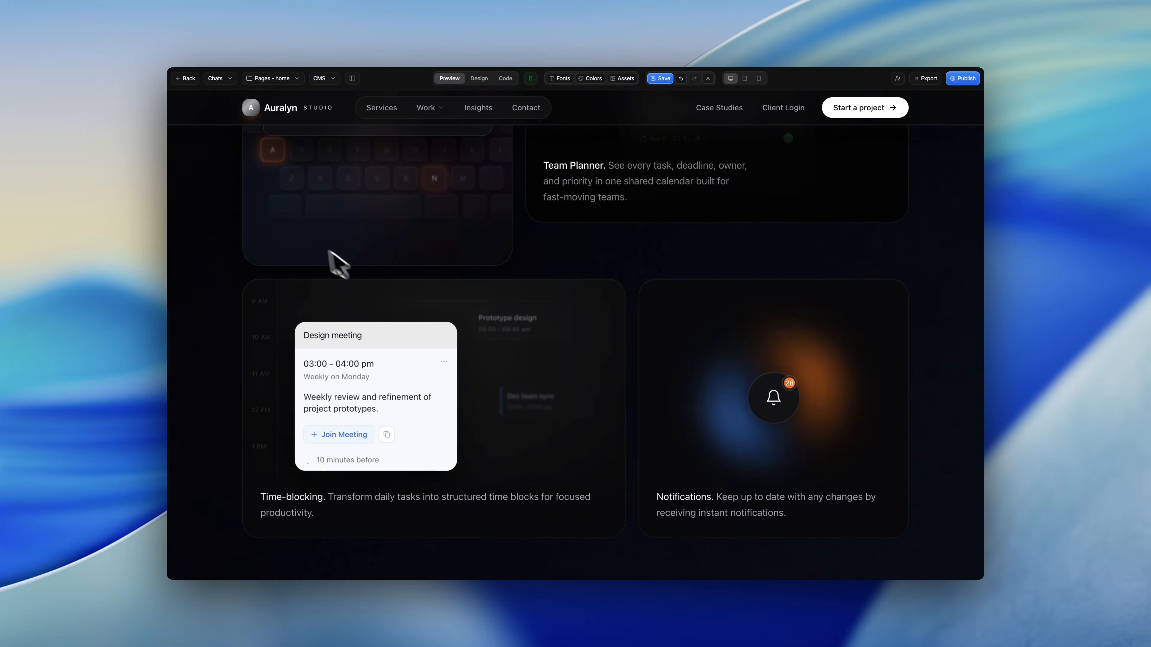
Switch to the original Huly site and take a screenshot of its Keyboard shortcuts card in the "Unmatched productivity" section
mouse_move(290, 59)
left_click(264, 81)
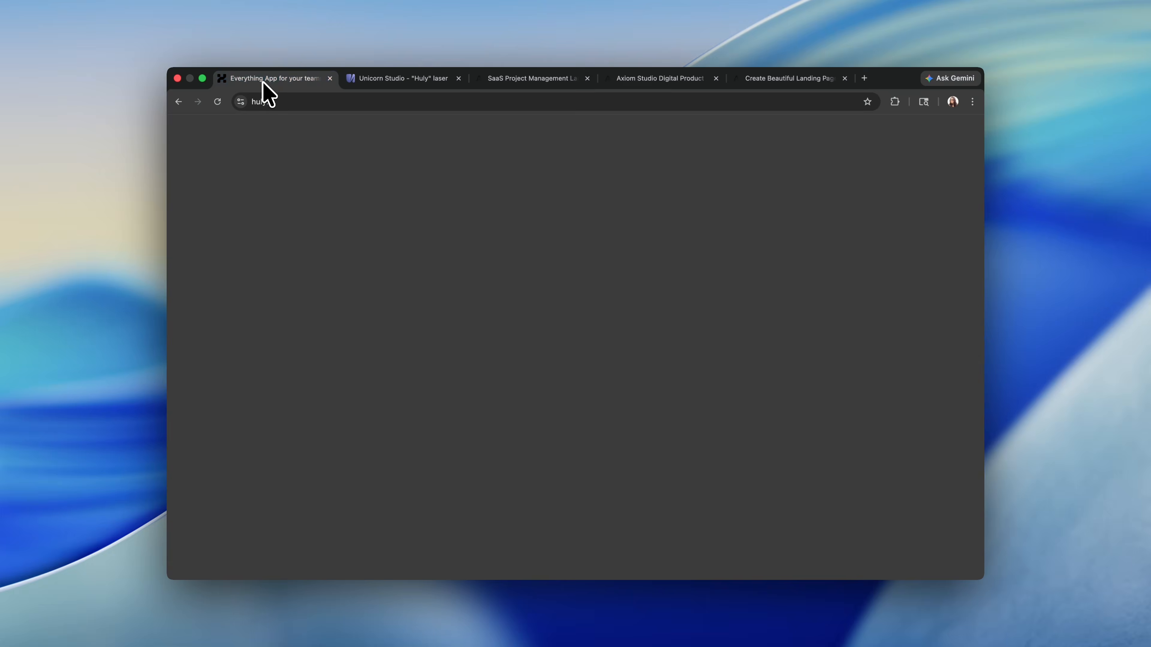
scroll(625, 480, "down", 6)
scroll(632, 494, "down", 12)
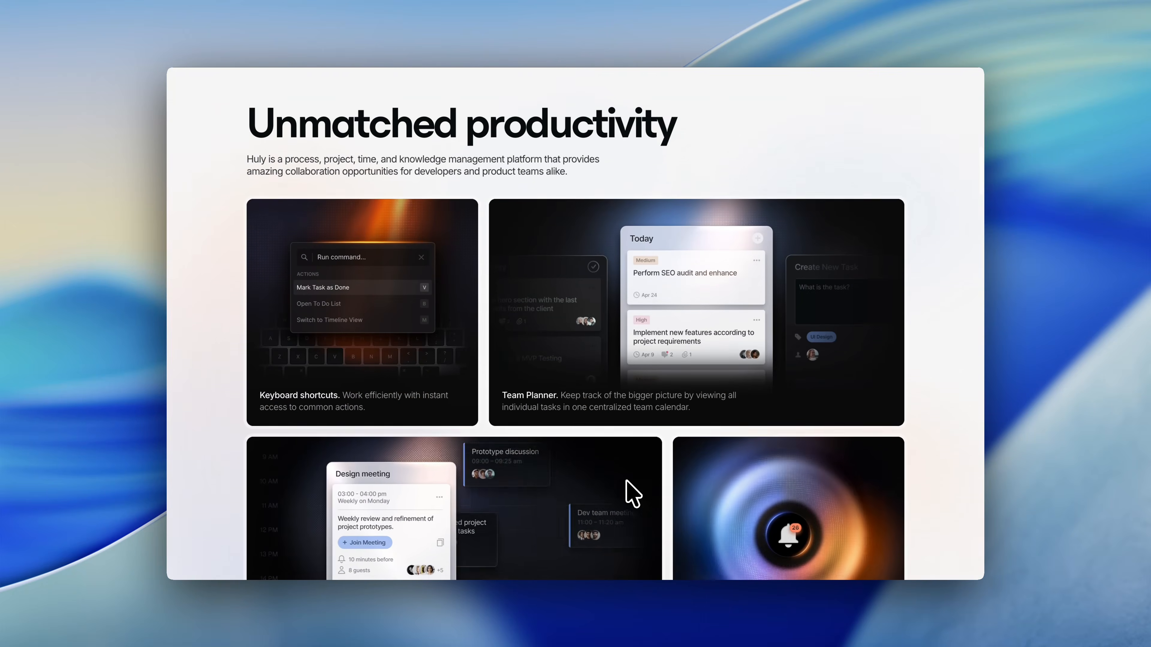
scroll(626, 482, "up", 1)
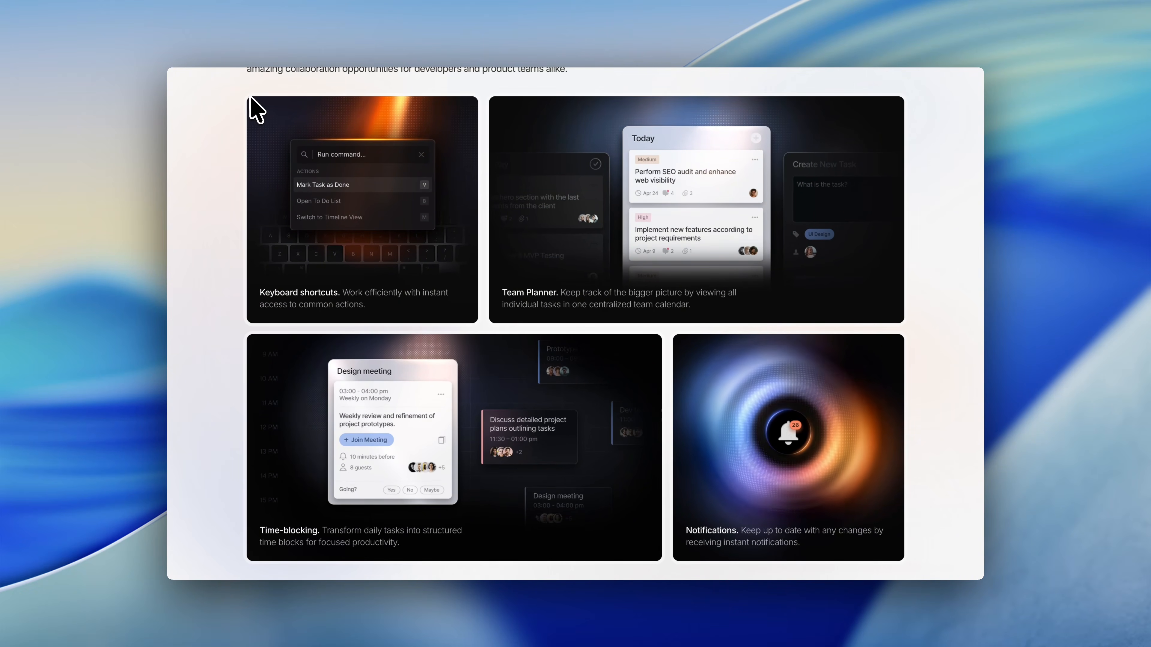
left_click_drag(251, 100, 480, 329)
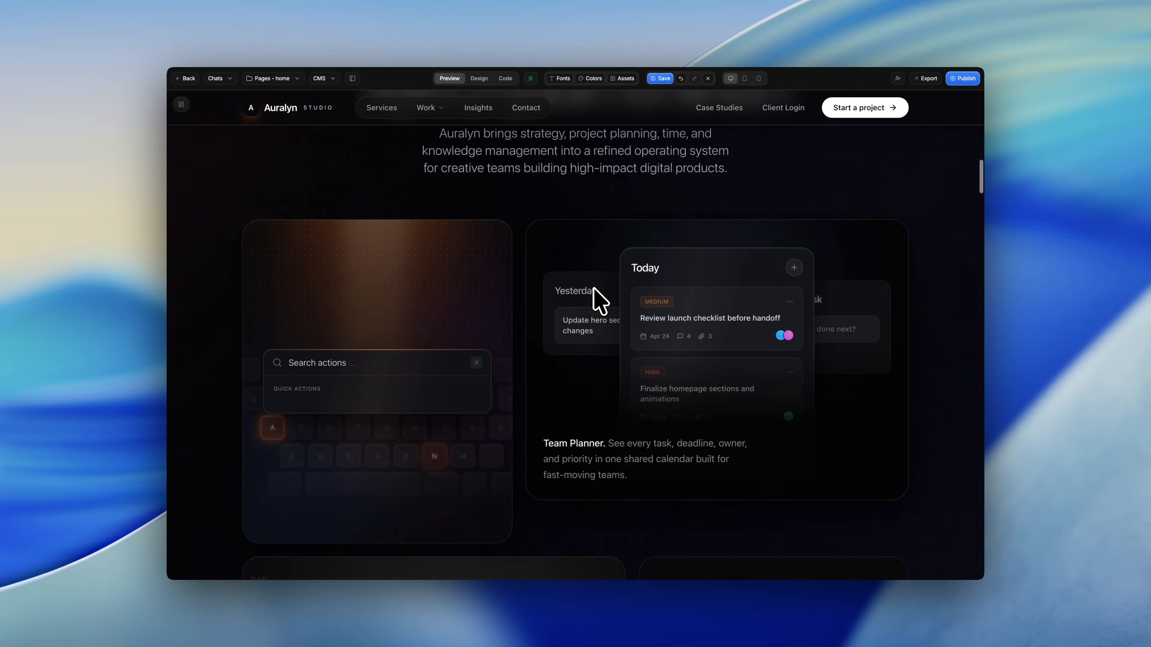
Return to the Auralyn page in Design mode and open prompt editing for the keyboard "Search actions" card
scroll(594, 295, "down", 1)
left_click(479, 79)
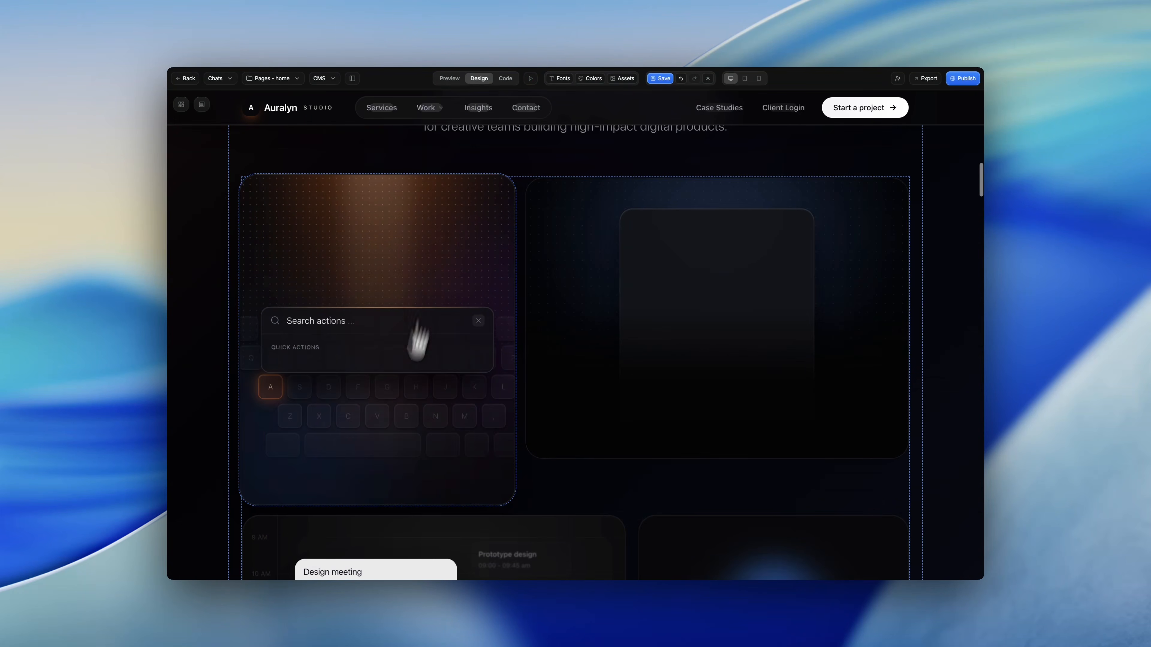
left_click(481, 255)
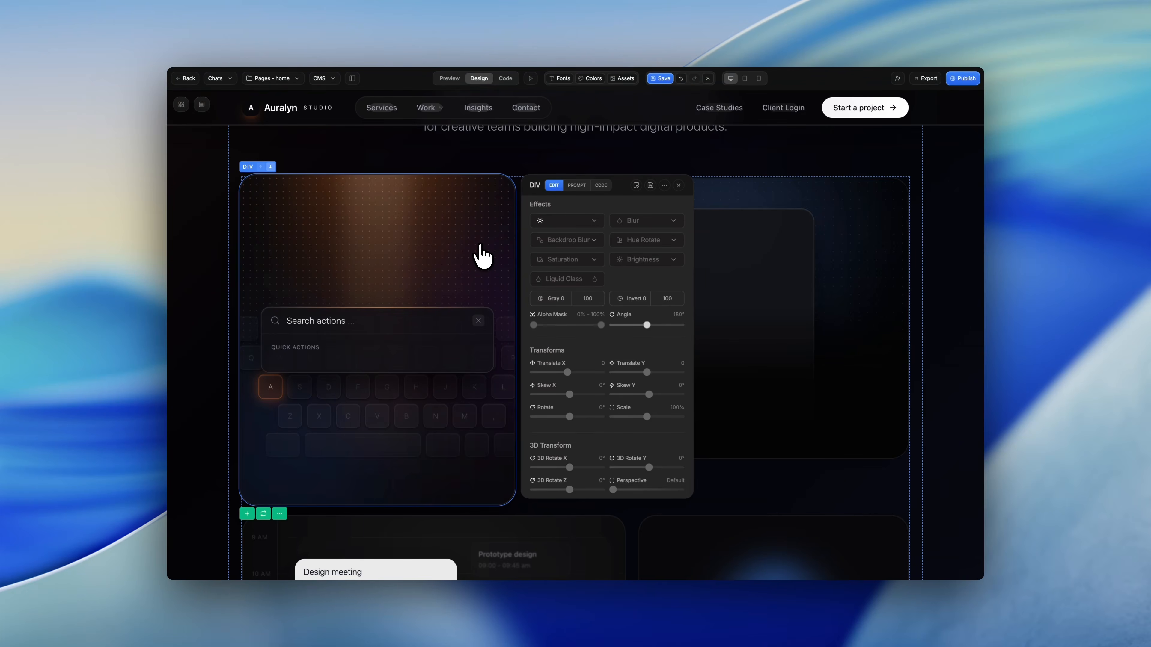
left_click(577, 185)
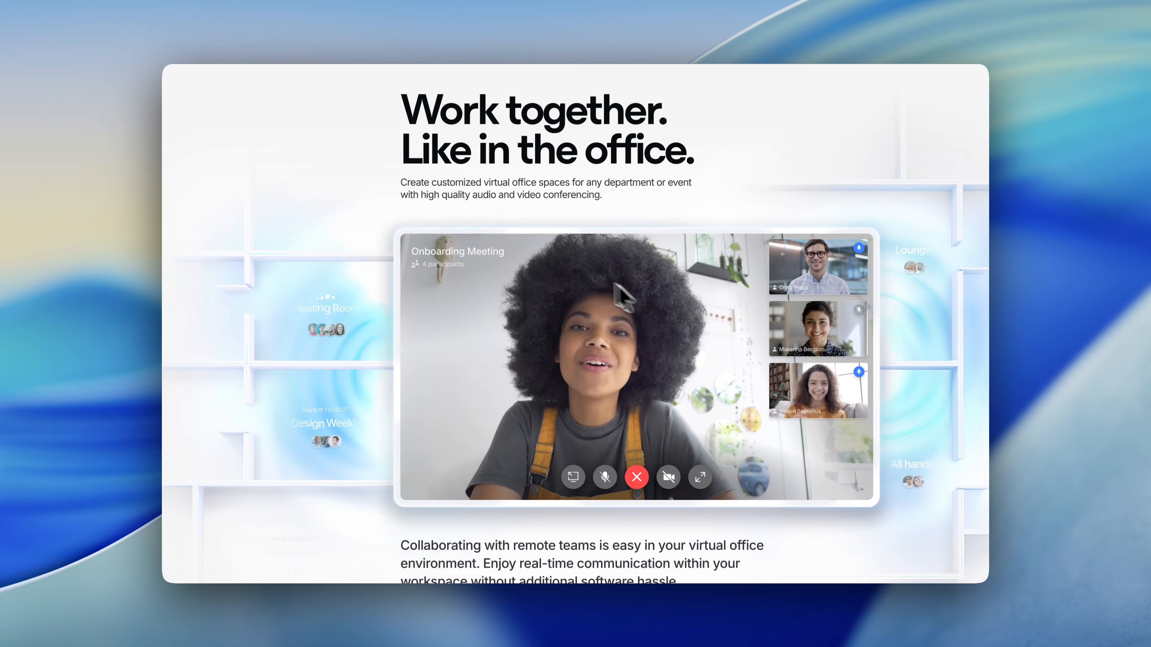
Send ChatGPT a screenshot of the "Work together" section, prompting it to recreate only the background, without text or cards, in a slightly different color
left_click_drag(170, 69, 974, 596)
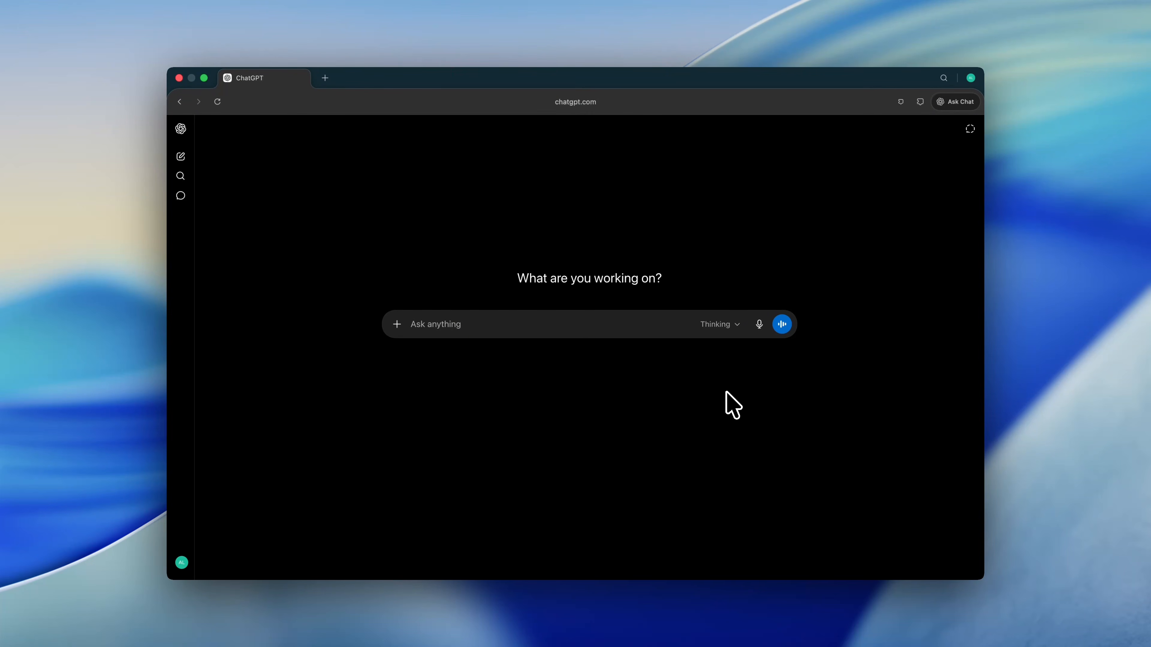
left_click_drag(1124, 408, 593, 389)
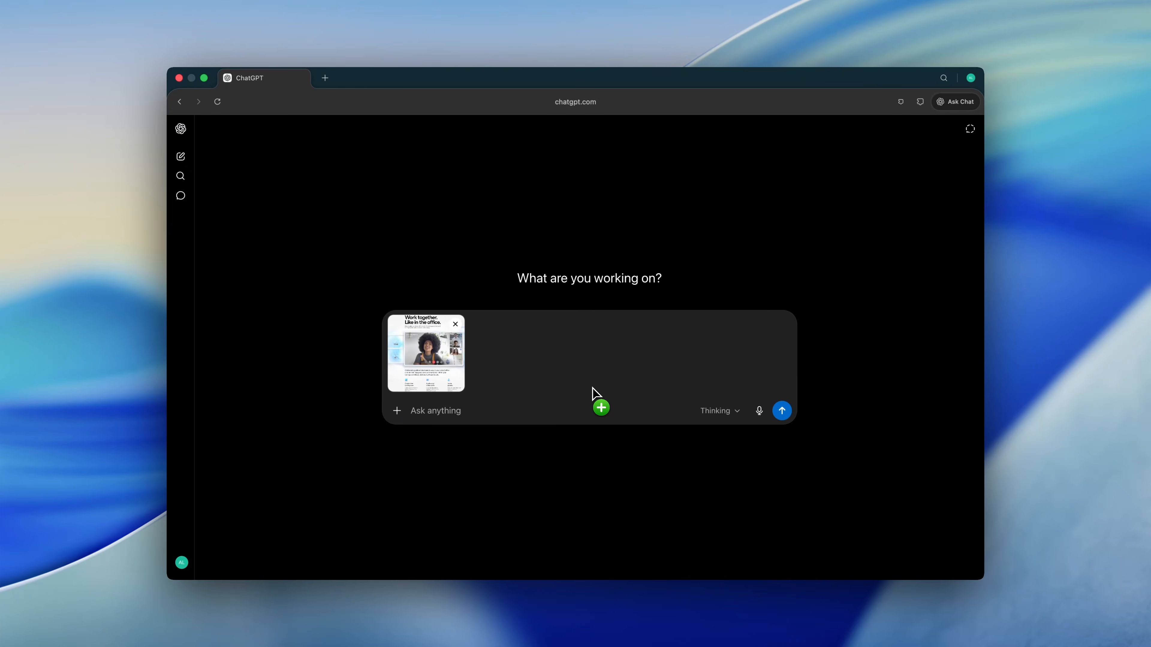
type("Recreate only the background from this reference image. Remove all text, cards, buttons, and main layout elements. Keep only the cinematic background, lighting, gradients, depth, and motion style. Make it similar to the reference, but change the color slightly so it feels unique.")
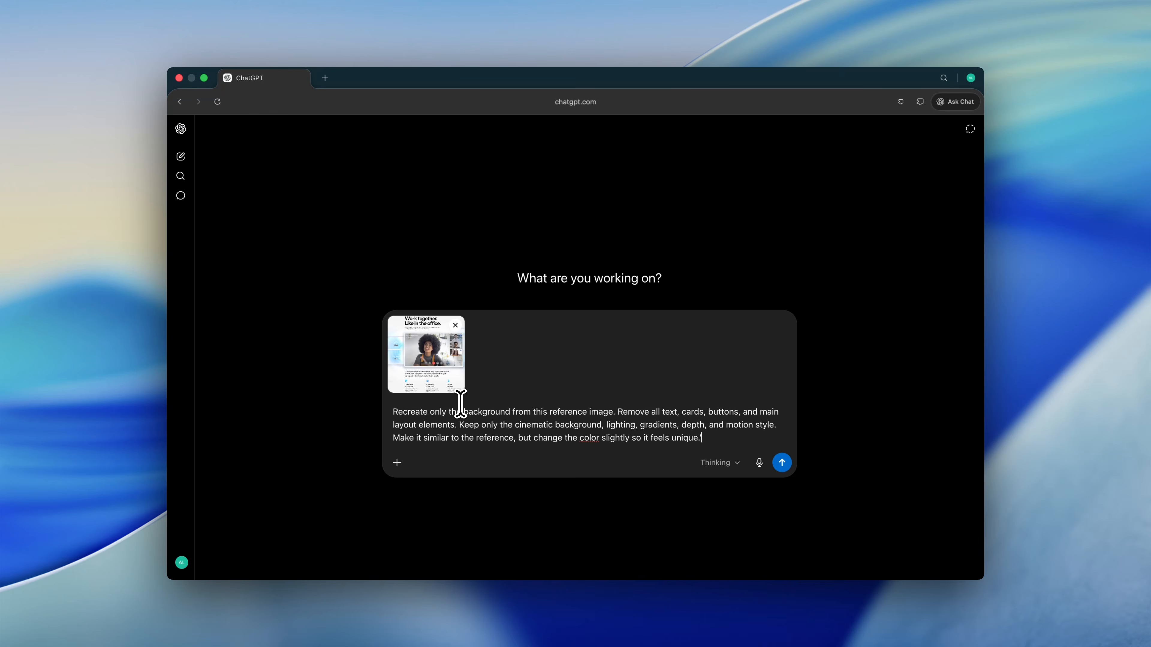
left_click(781, 462)
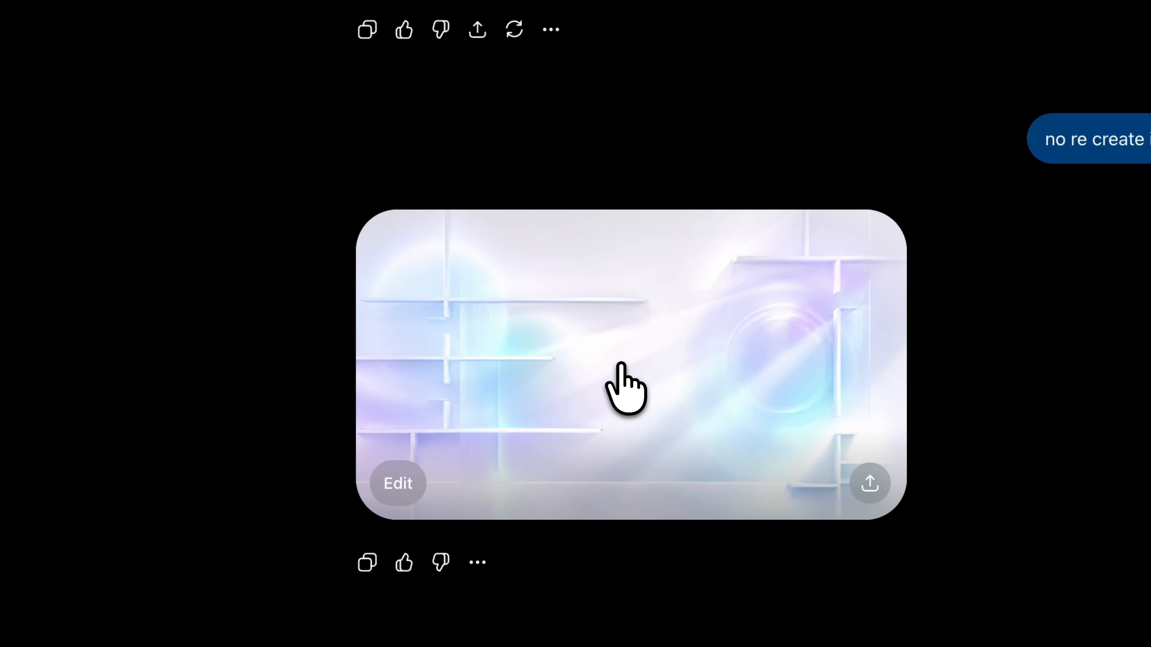
Open the generated pastel background image at full size and download it
left_click(620, 364)
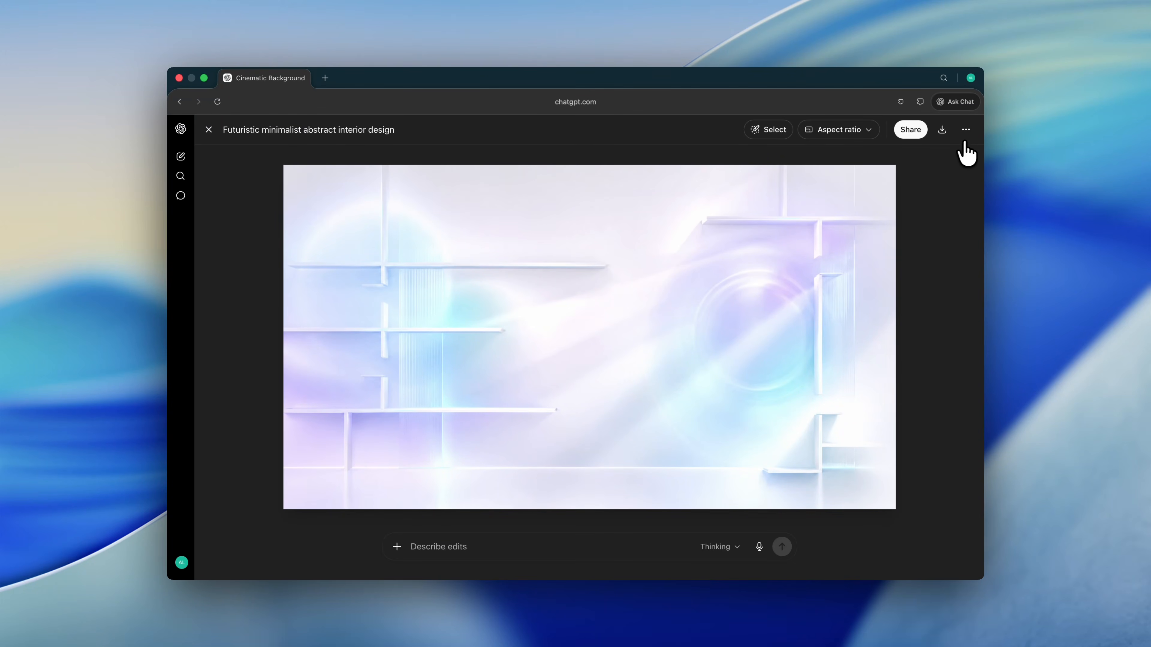
left_click(942, 130)
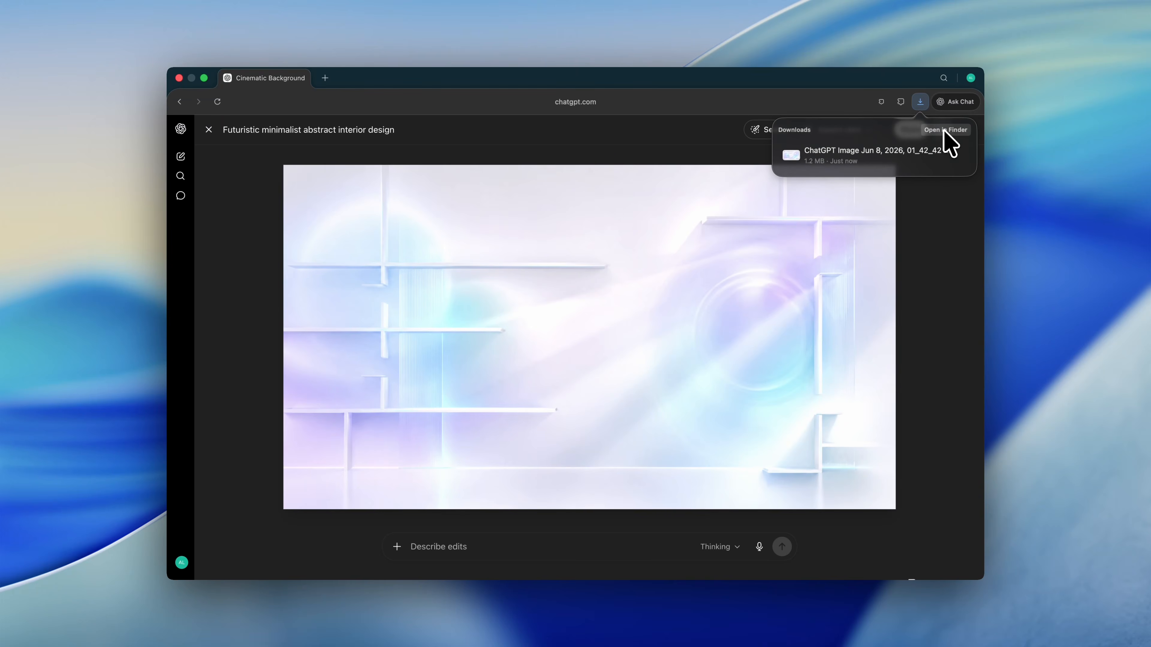
left_click(938, 272)
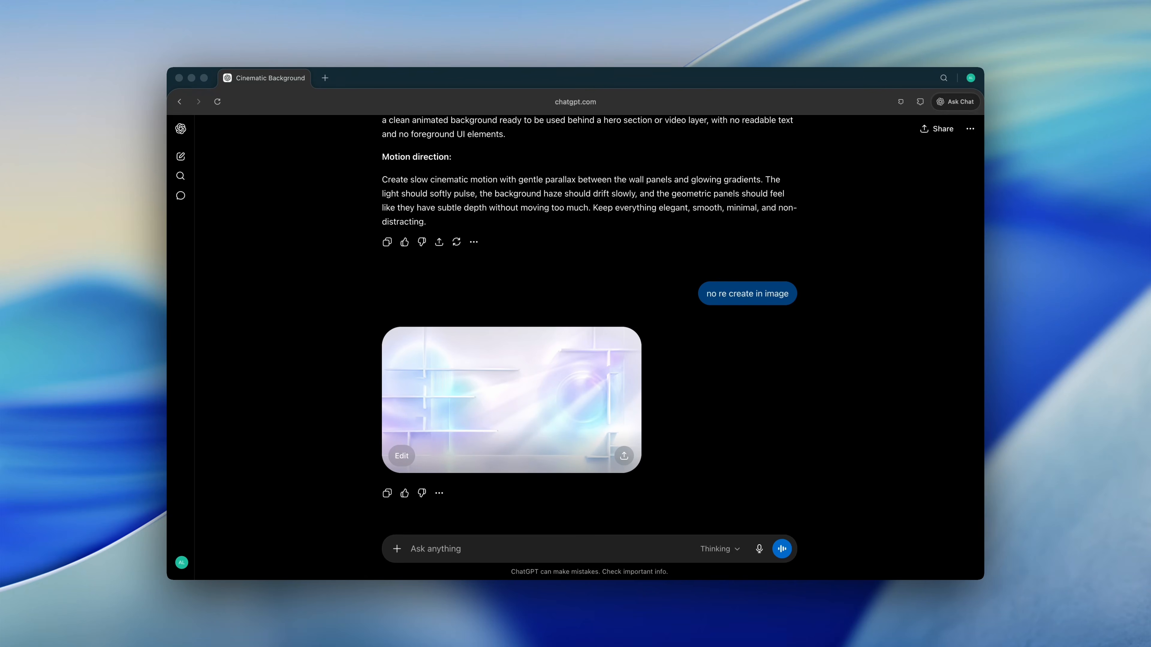
Attach the "Work together" screenshot and write a request for a prompt describing its structure and autoplay video layout, with the background left blank
left_click_drag(992, 313, 641, 404)
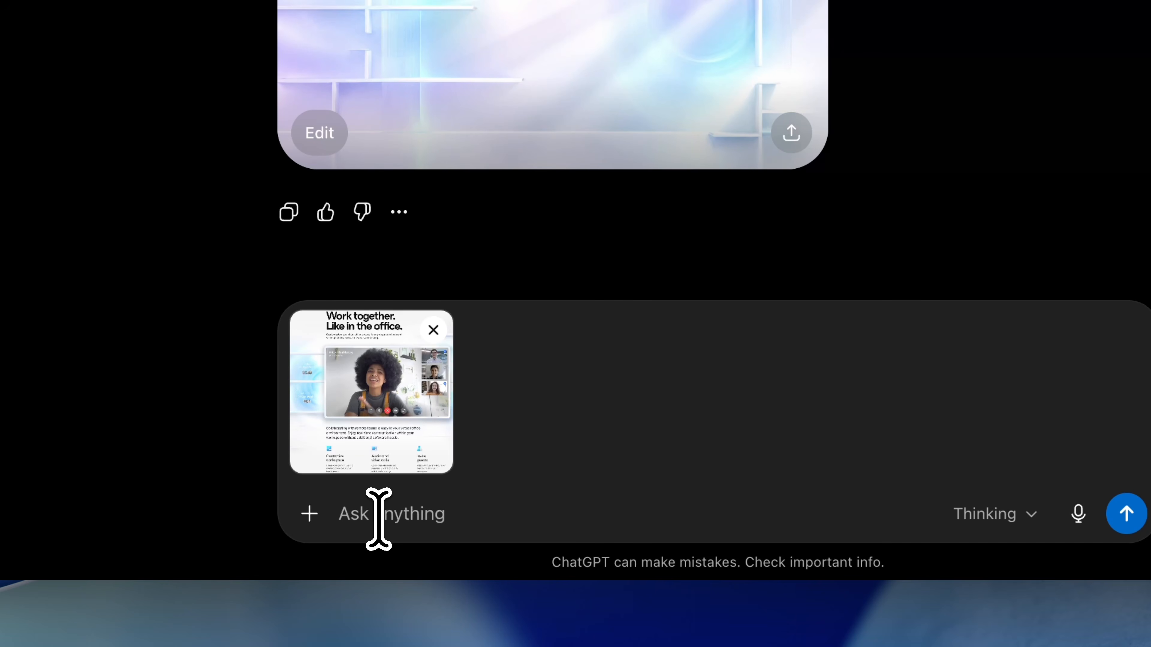
left_click(370, 519)
type("Describe in prompt this image with the exact same overall structure, title content, center layout with real autoplay video, and bottom content, but remove the background completely and keep it blank.")
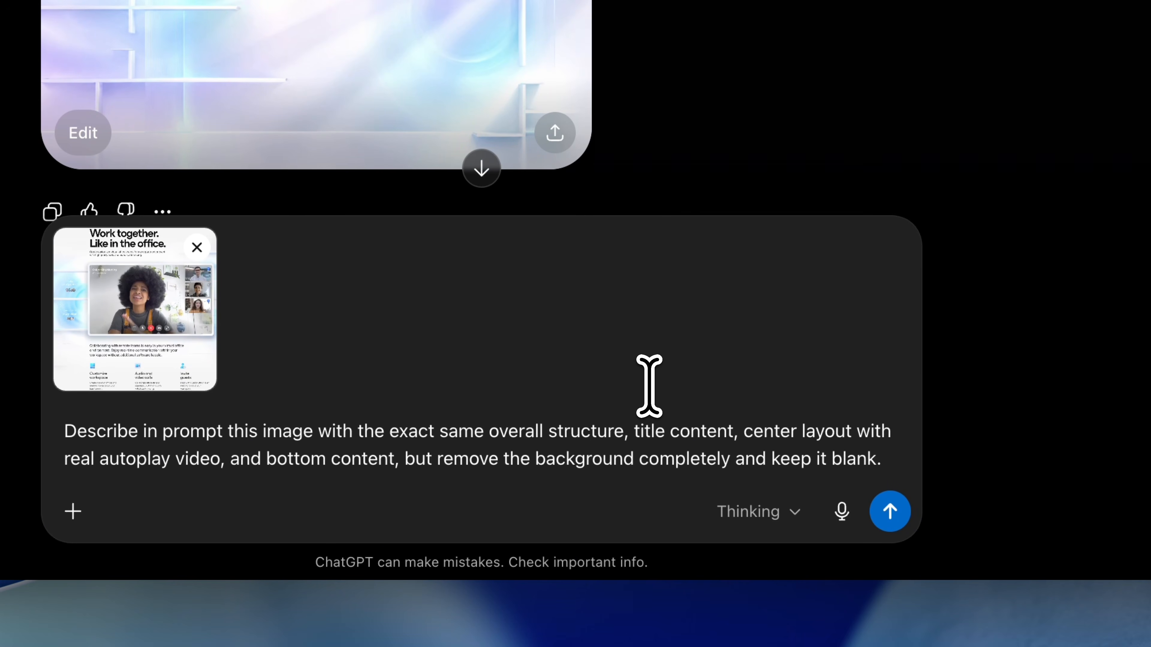
Insert "change the text" after "title content" in the drafted request and send it
scroll(680, 412, "down", 2)
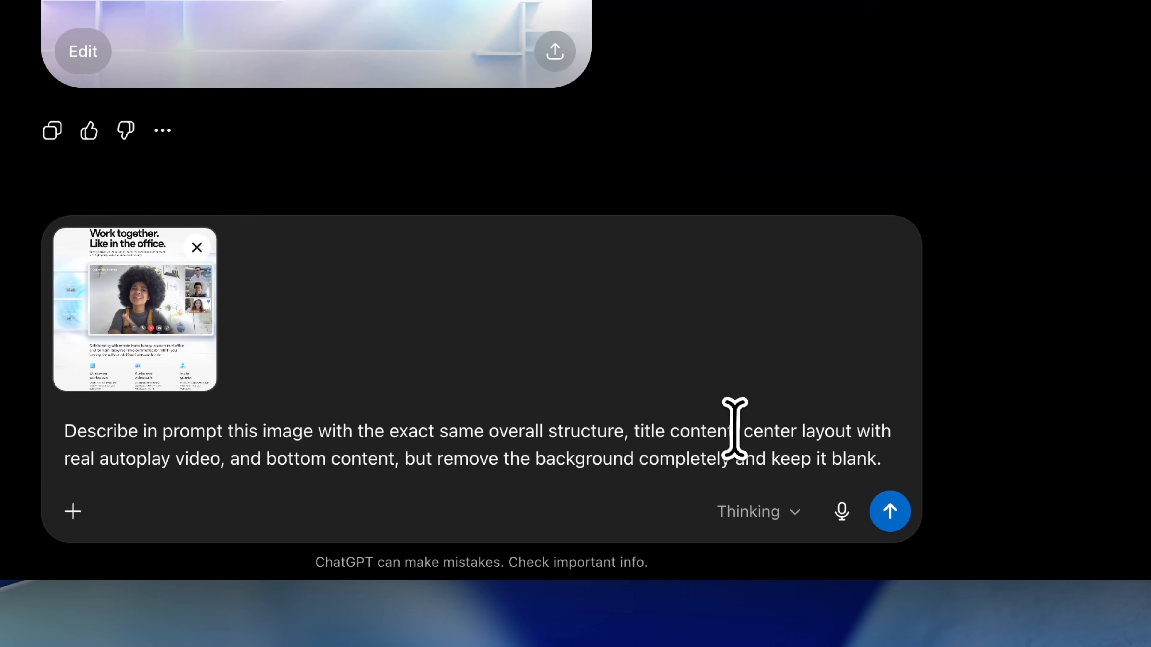
left_click(738, 395)
type(", change the tex")
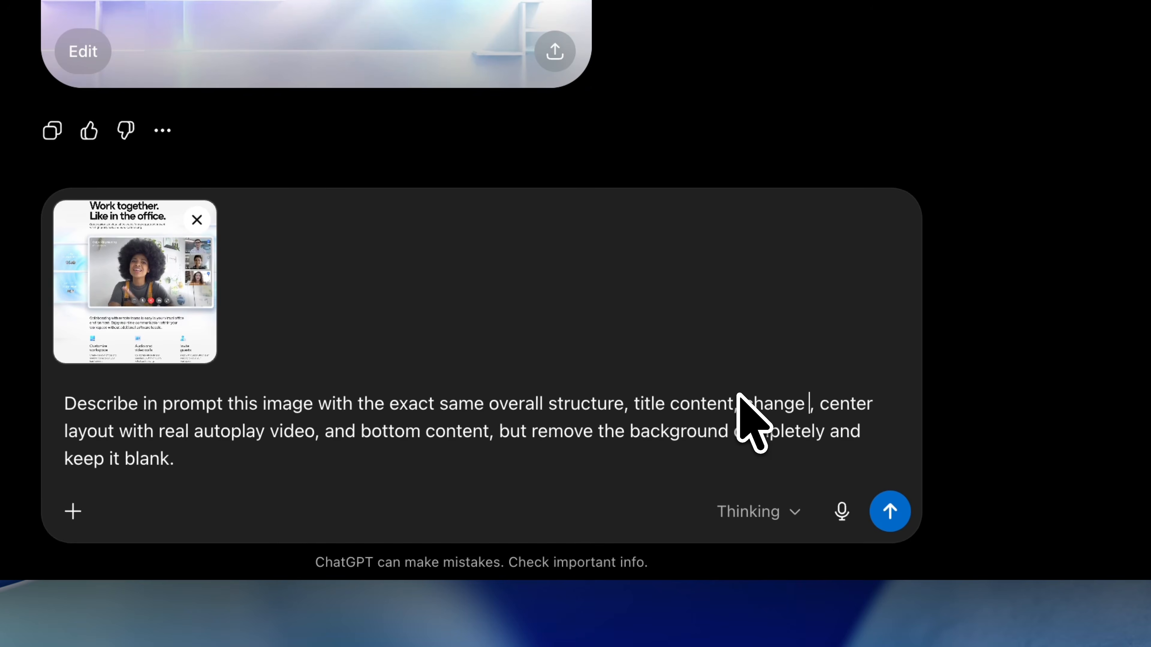
type("t")
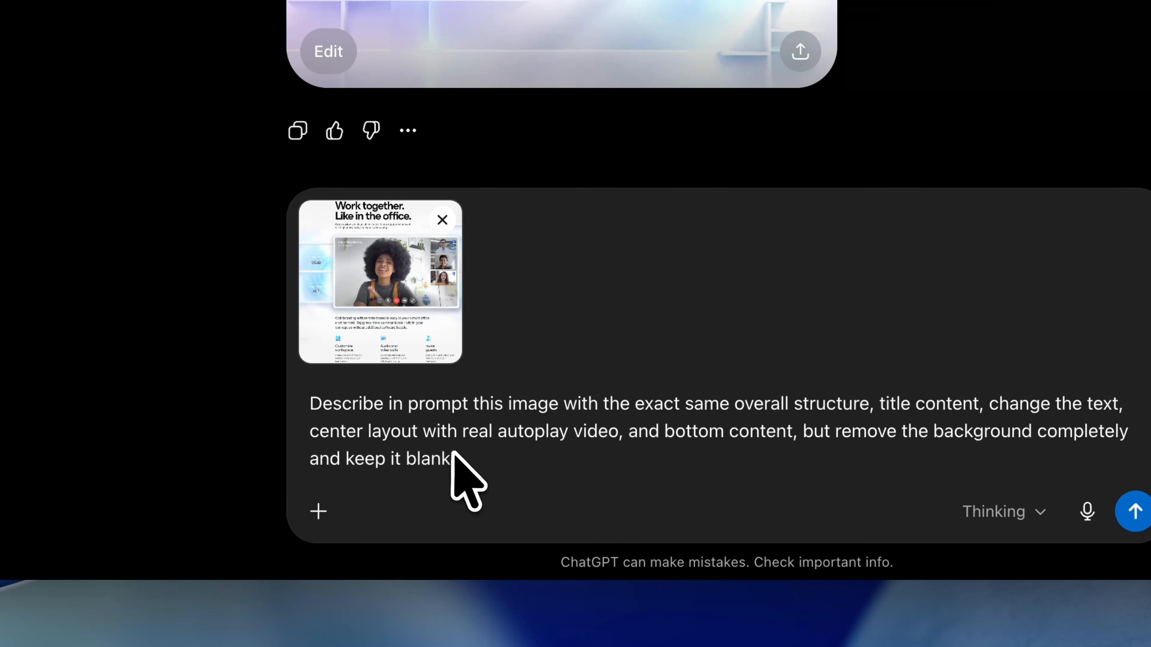
scroll(452, 449, "down", 1)
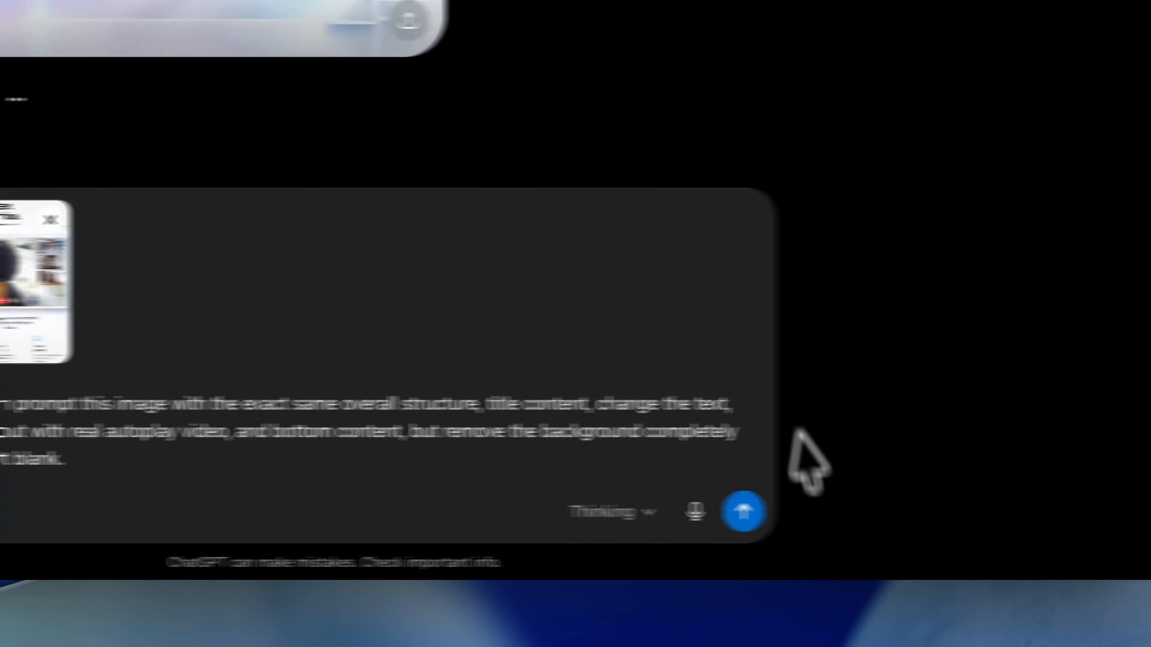
left_click(664, 513)
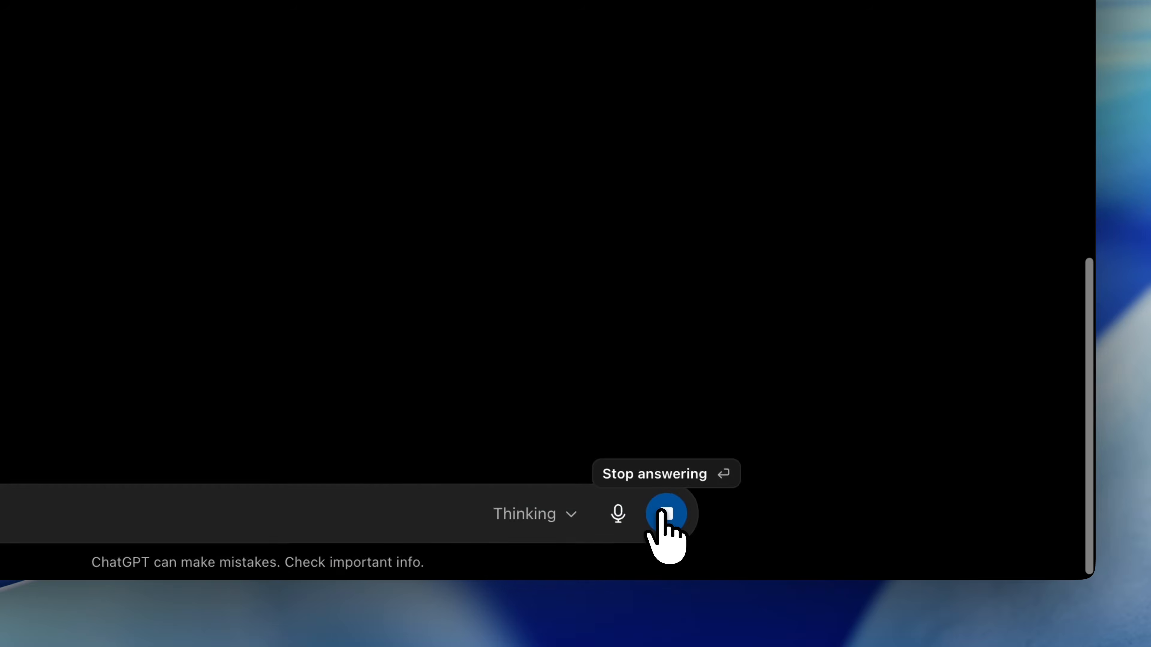
Read through the generated layout prompt, covering the headline, video container and bottom feature columns
scroll(609, 513, "down", 8)
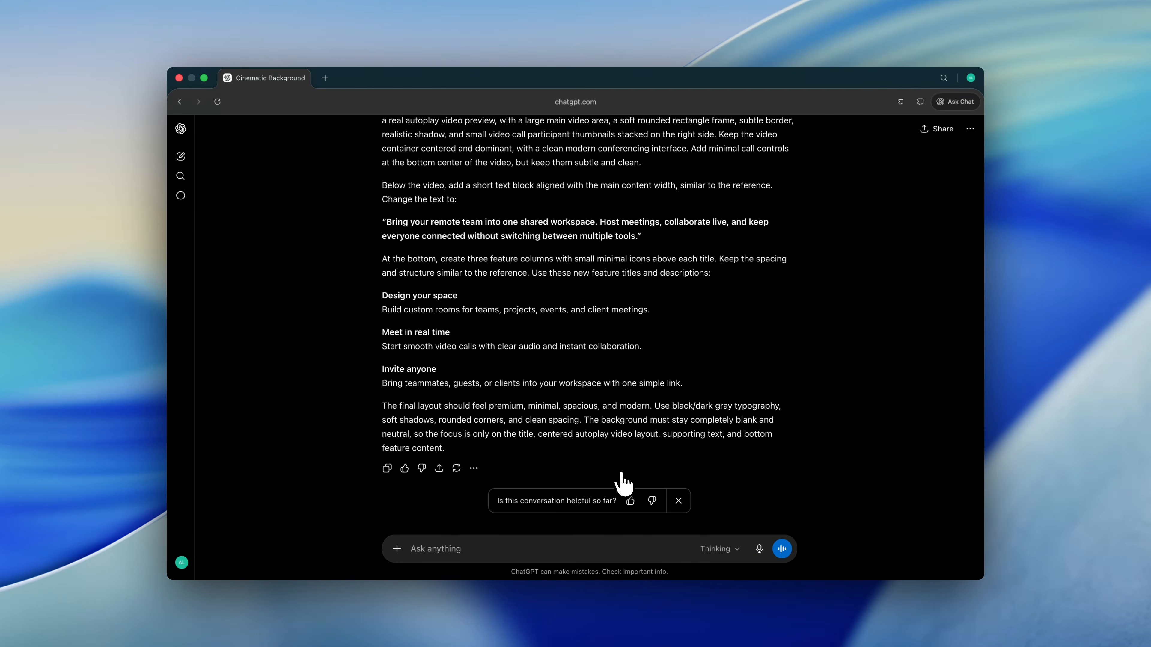
scroll(624, 476, "up", 8)
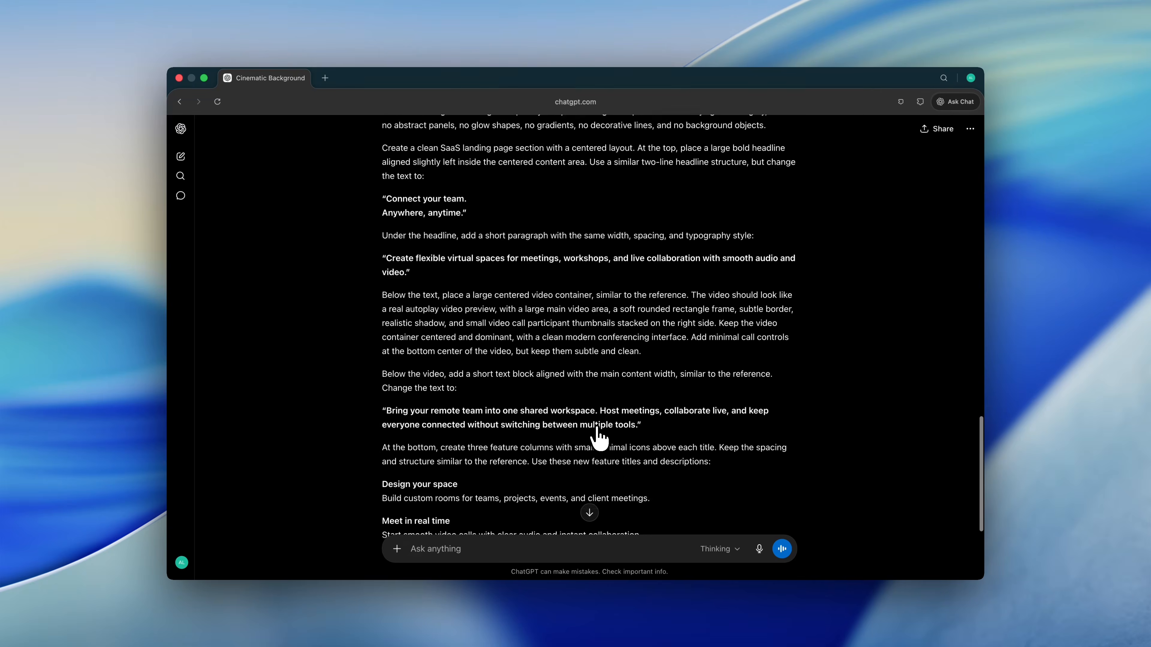
scroll(586, 433, "down", 8)
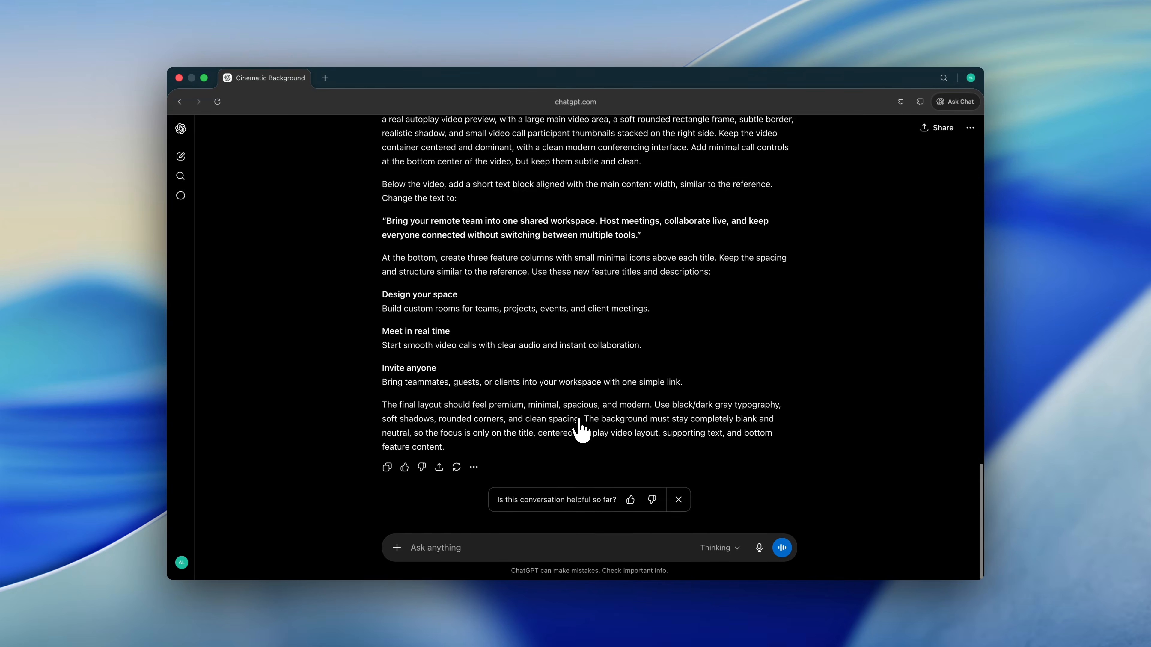
Copy the full generated layout prompt for the "Connect your team" section
left_click(388, 469)
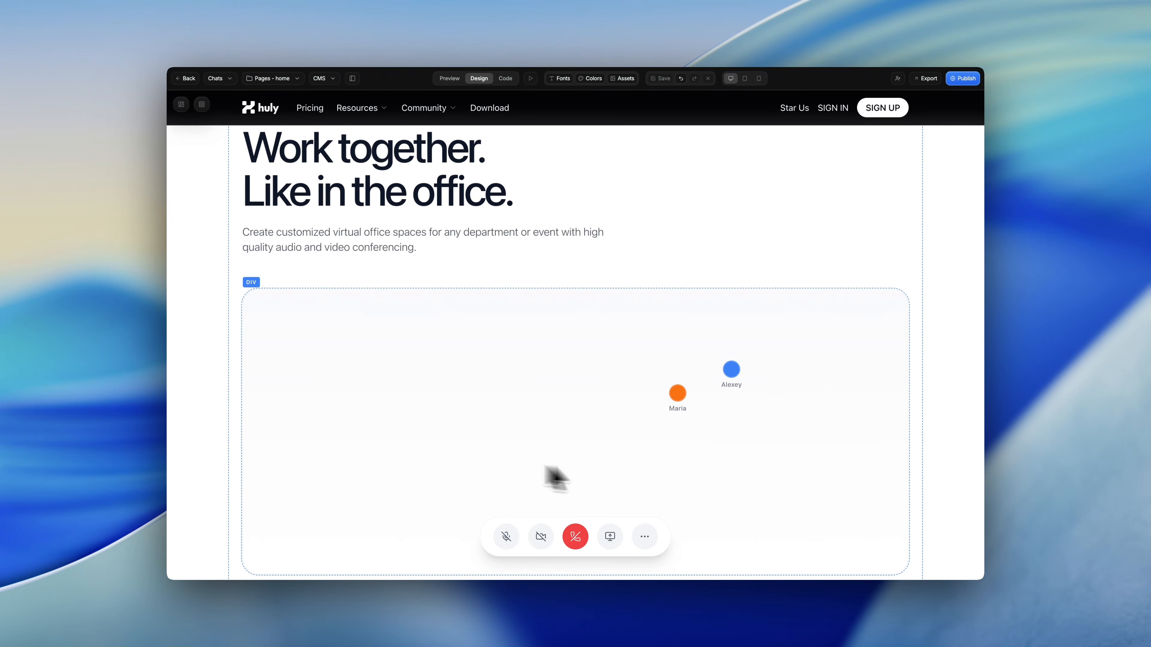
In Aura, prompt the "Work together" section to "add more details inside the main container layout and add a functional auto-play video" and apply it
scroll(595, 419, "down", 2)
scroll(595, 419, "down", 4)
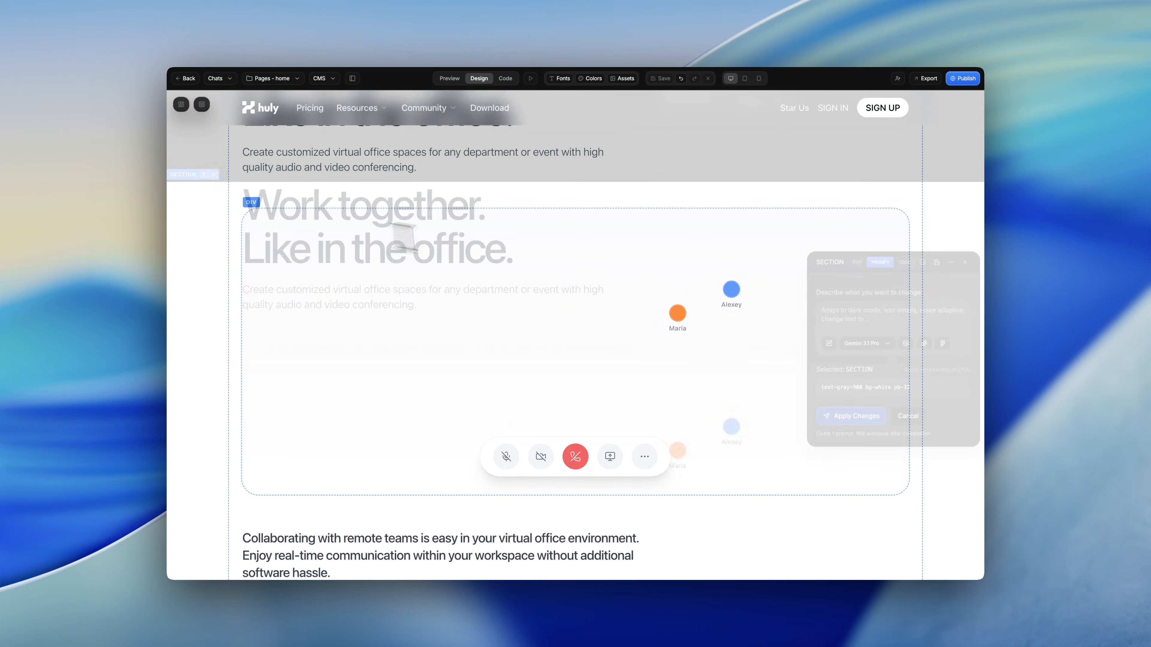
left_click(850, 318)
type("add more details ")
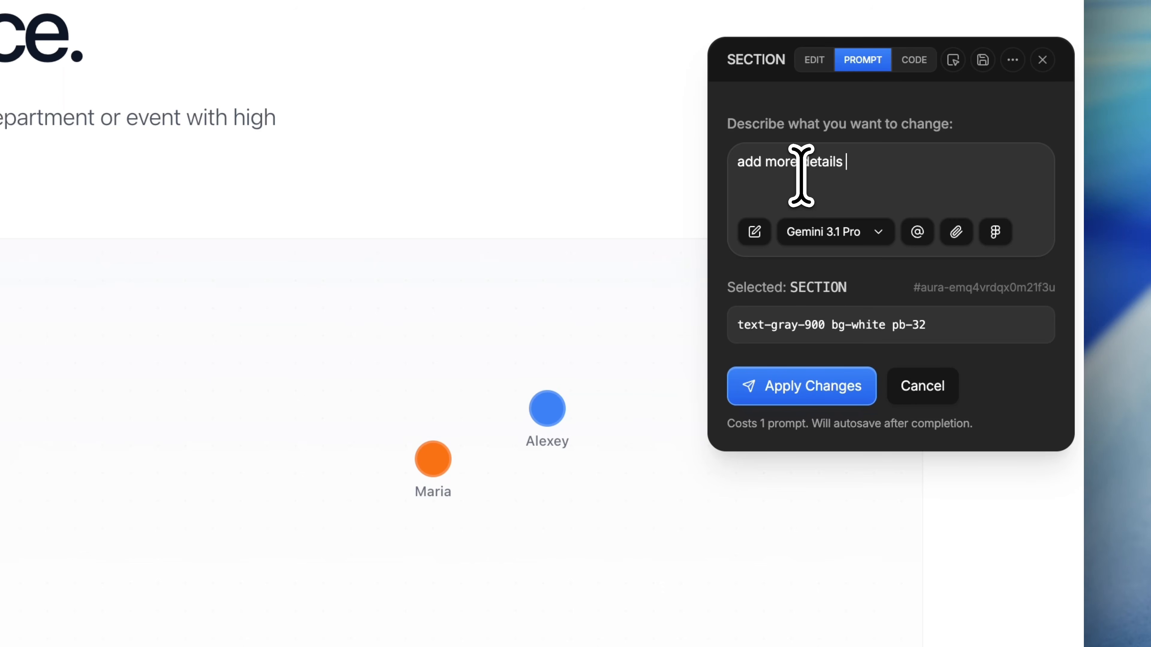
type("inside the main co")
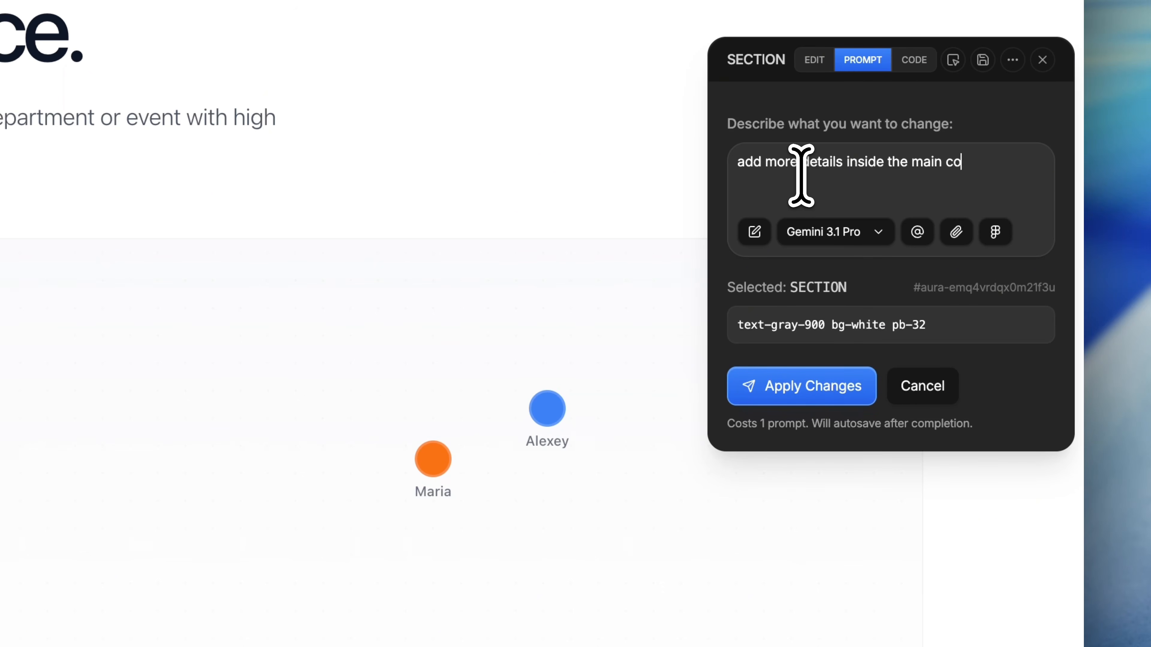
type("ntainer layout and add a funct")
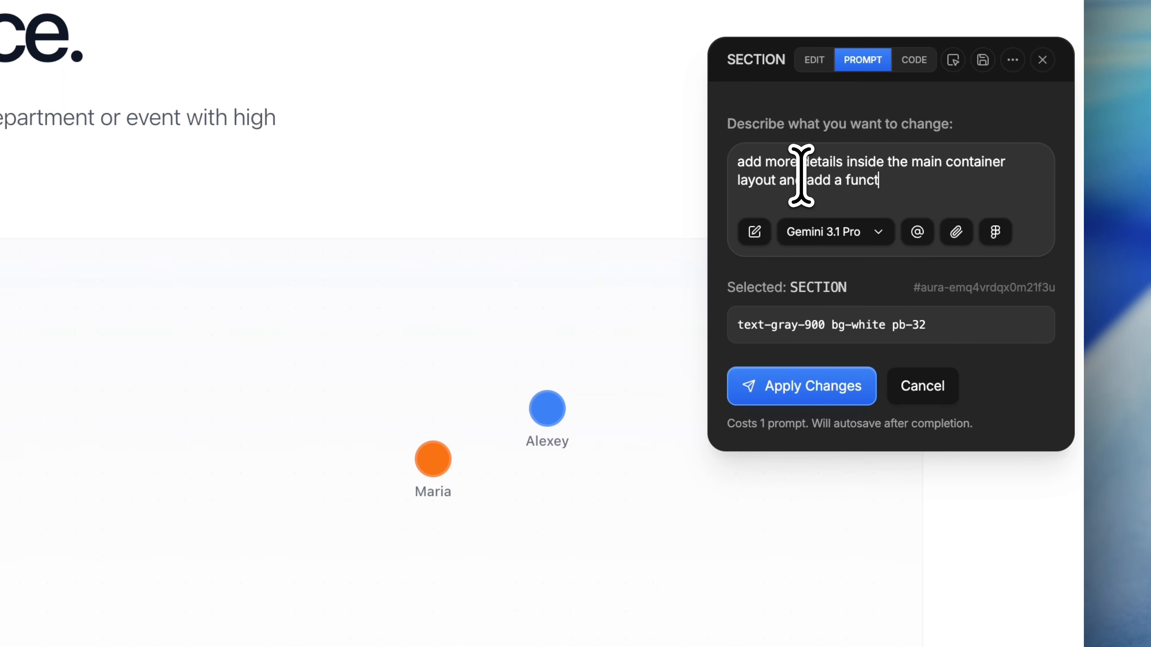
type("ional auto-play video")
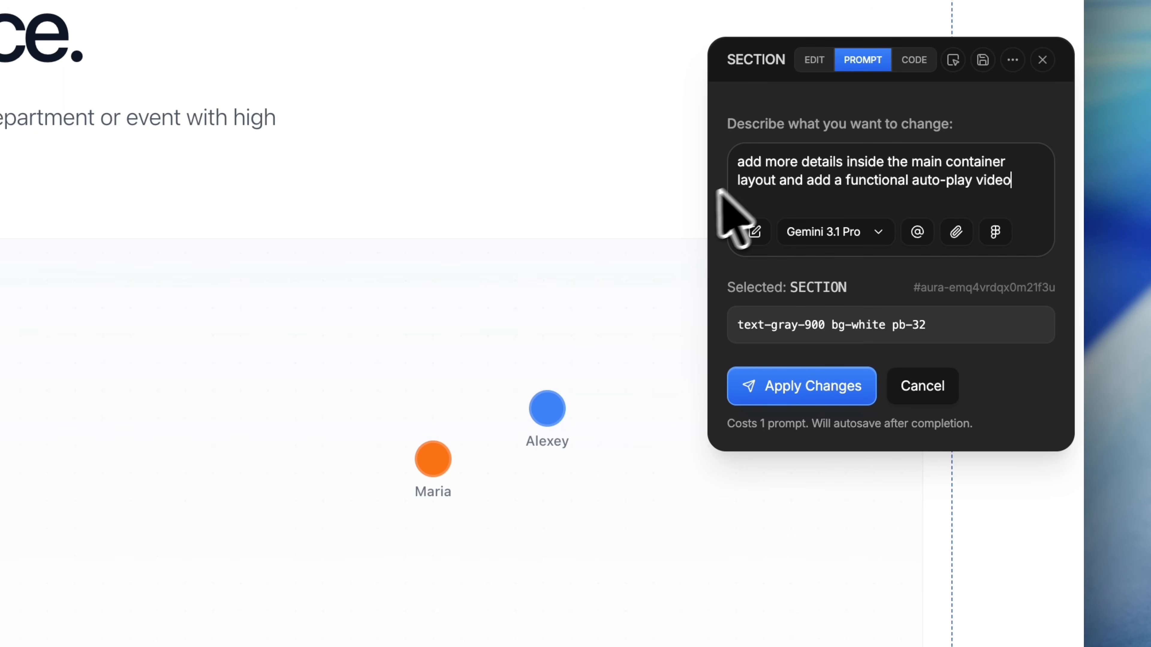
left_click(813, 385)
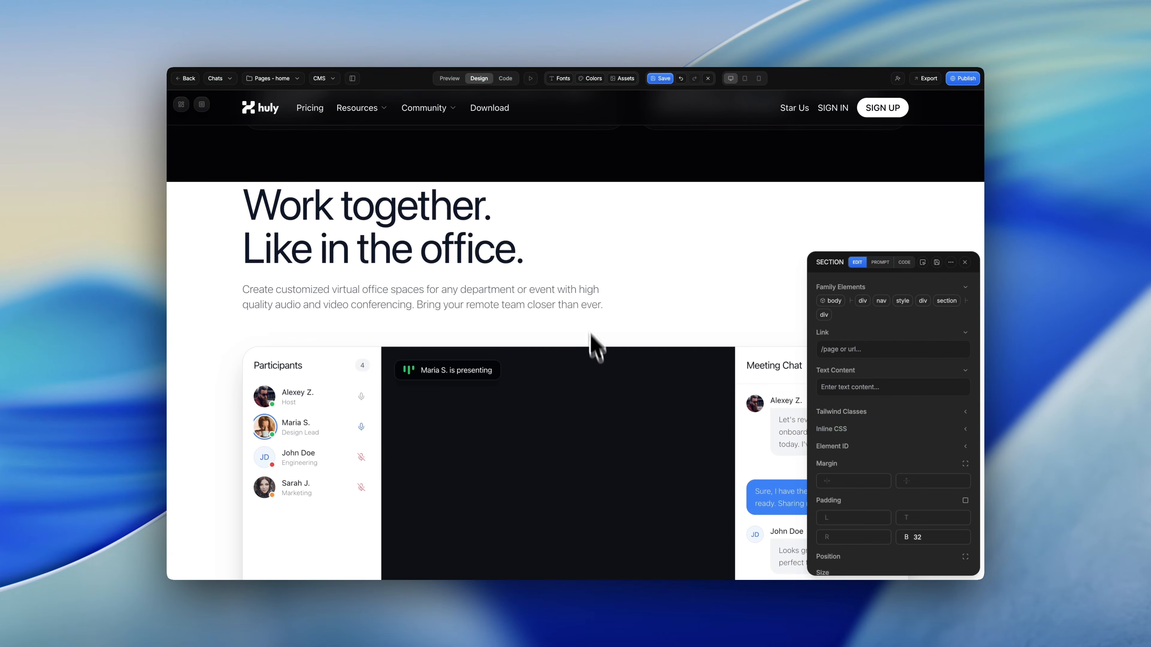
Preview the regenerated "Work together" section, examining the participants list, video area, meeting chat with its message field, and feature columns
left_click(449, 78)
scroll(607, 410, "down", 10)
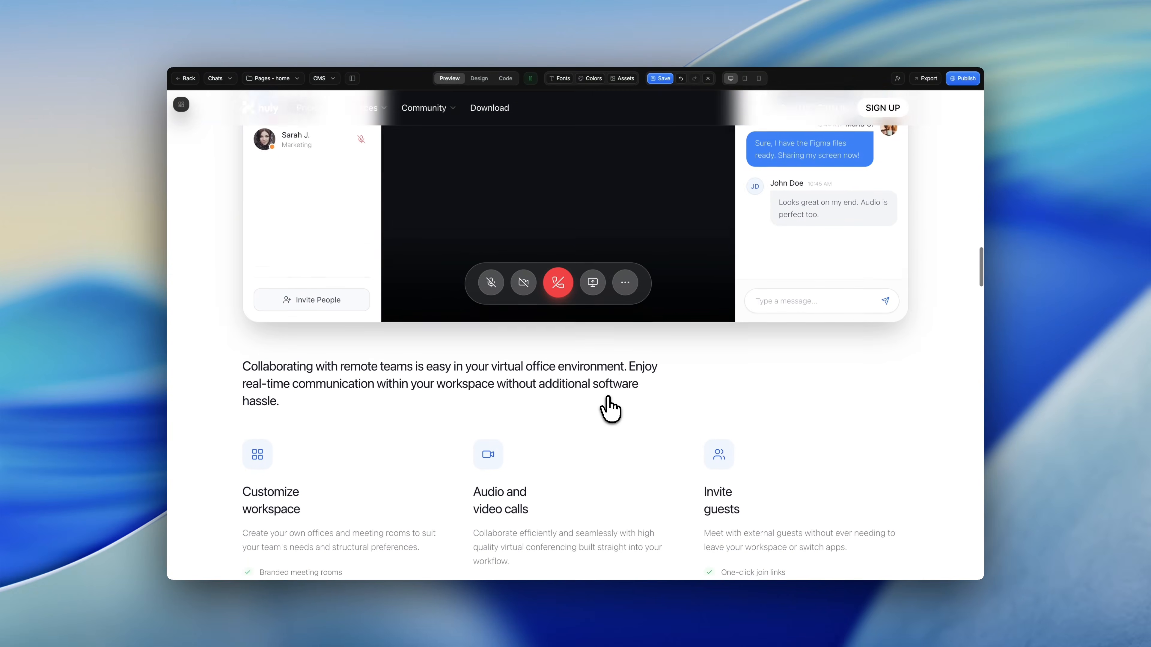
scroll(609, 410, "down", 5)
scroll(609, 411, "up", 10)
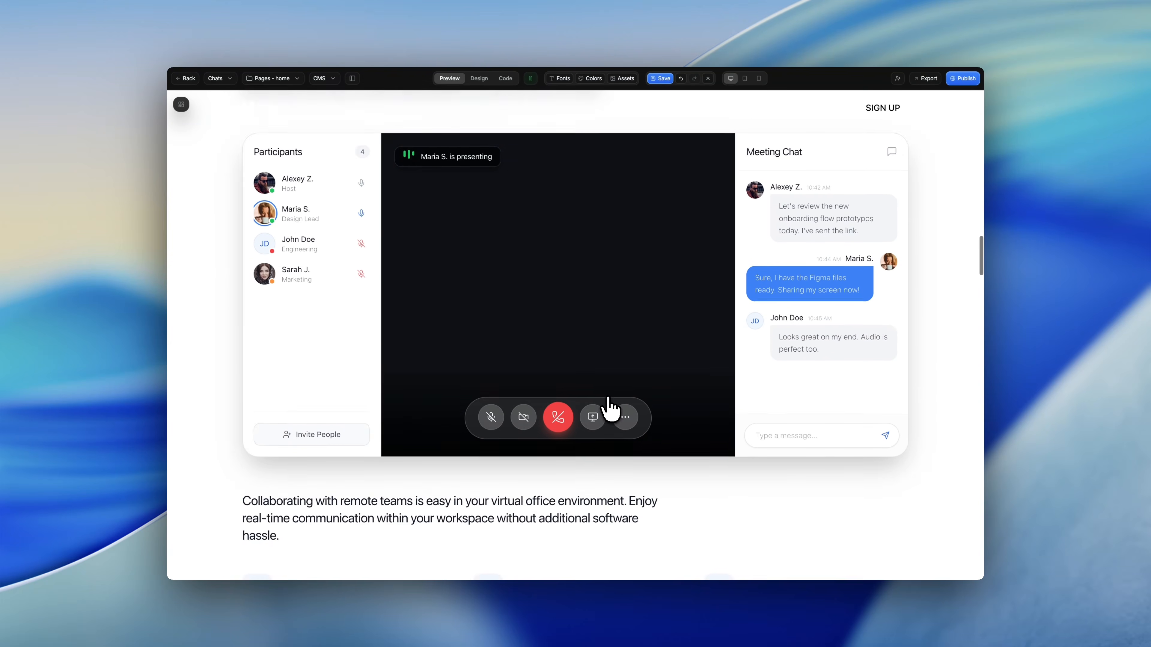
scroll(609, 410, "down", 2)
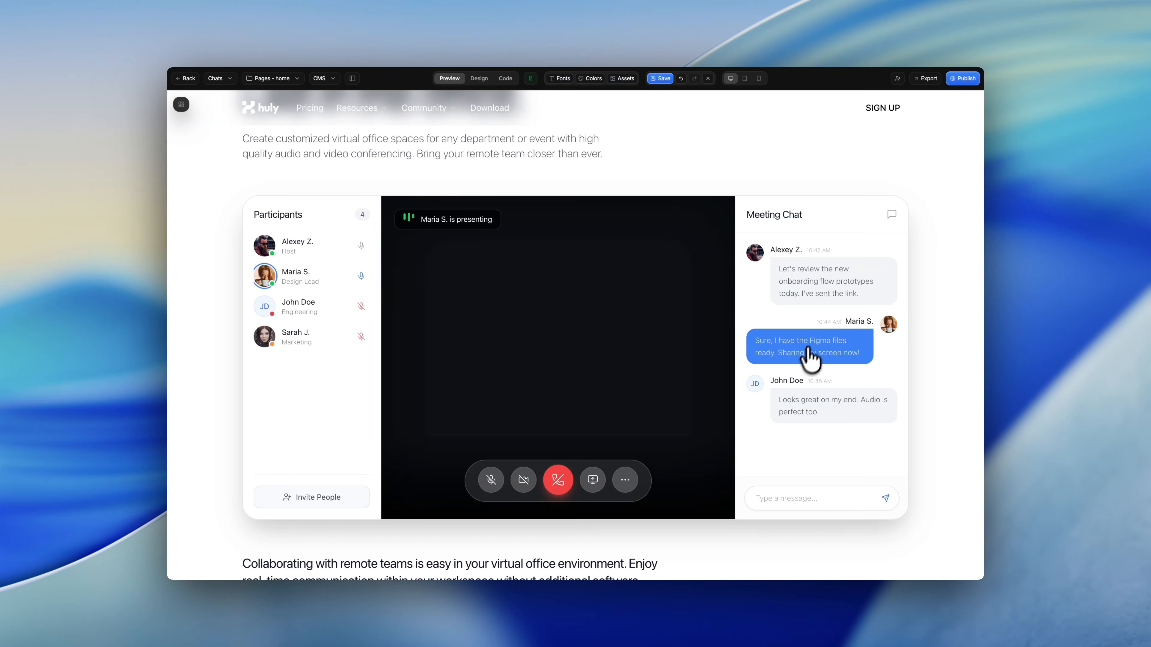
left_click(853, 499)
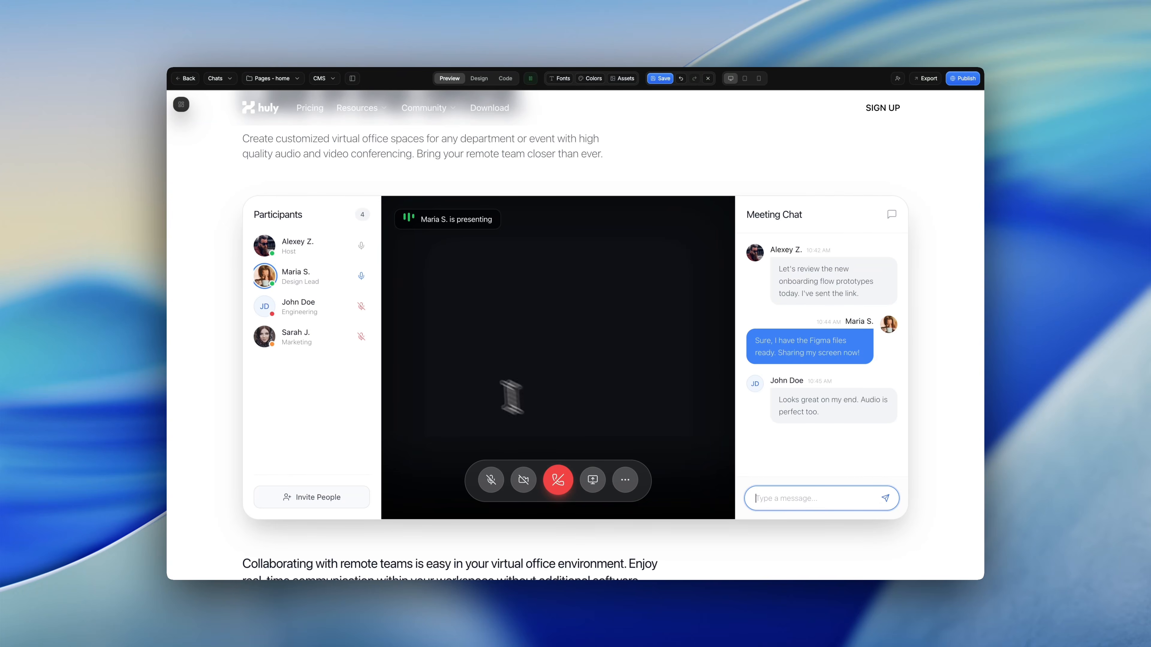
scroll(381, 379, "up", 2)
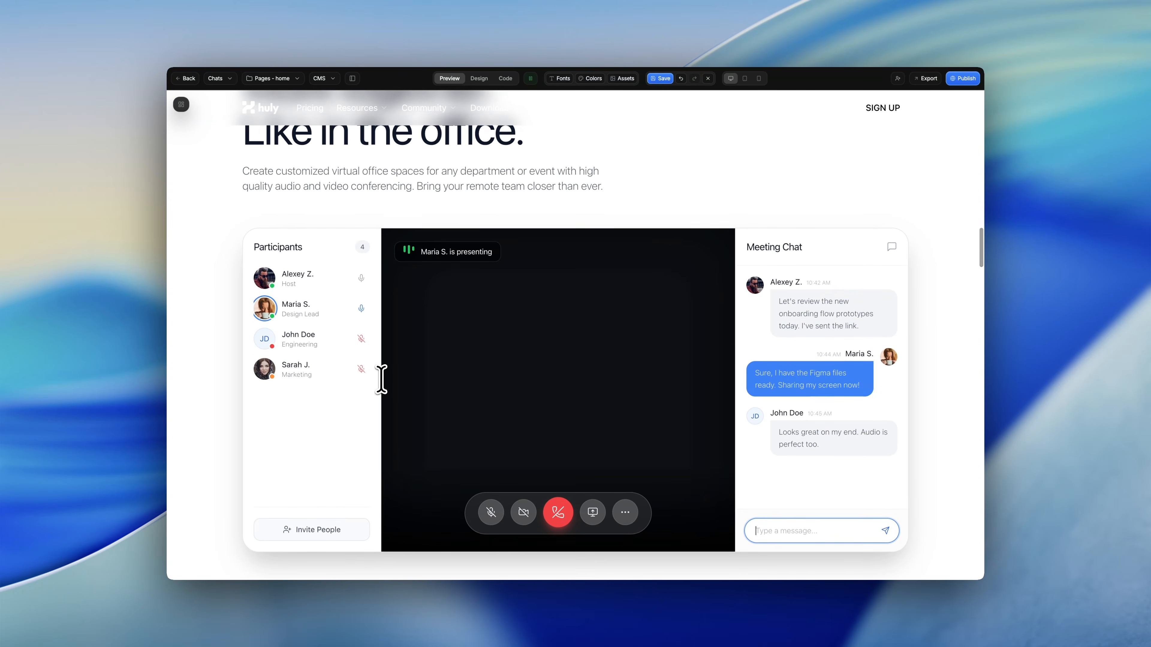
scroll(381, 379, "up", 2)
scroll(380, 379, "down", 2)
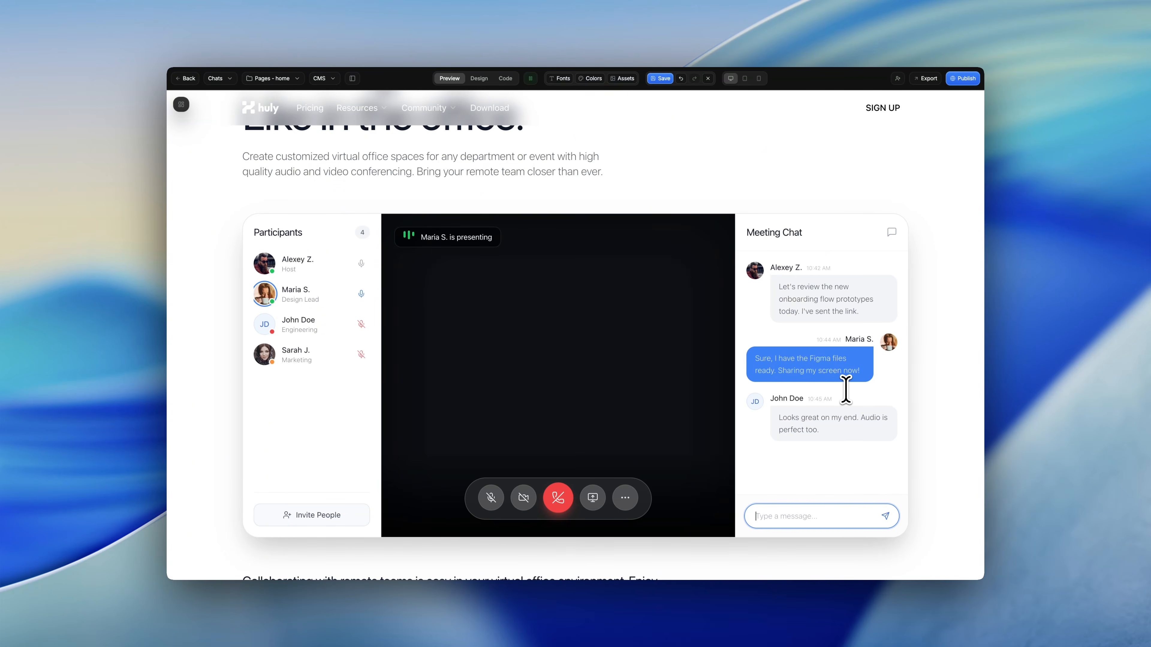
scroll(845, 390, "down", 8)
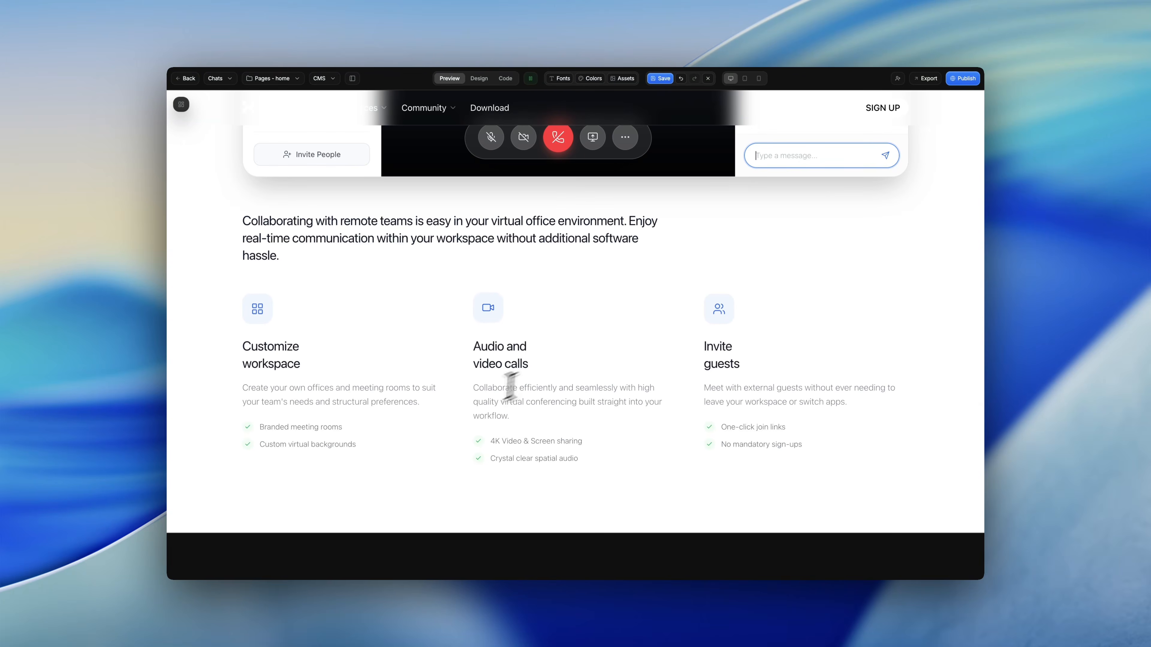
scroll(740, 317, "up", 7)
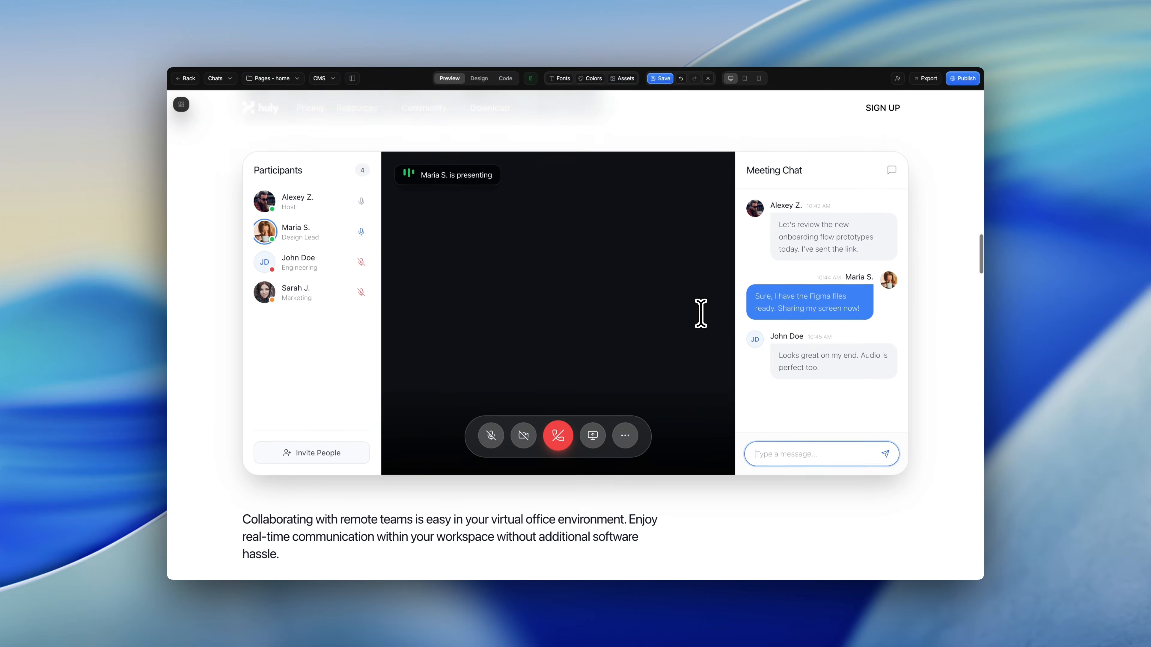
left_click(491, 451)
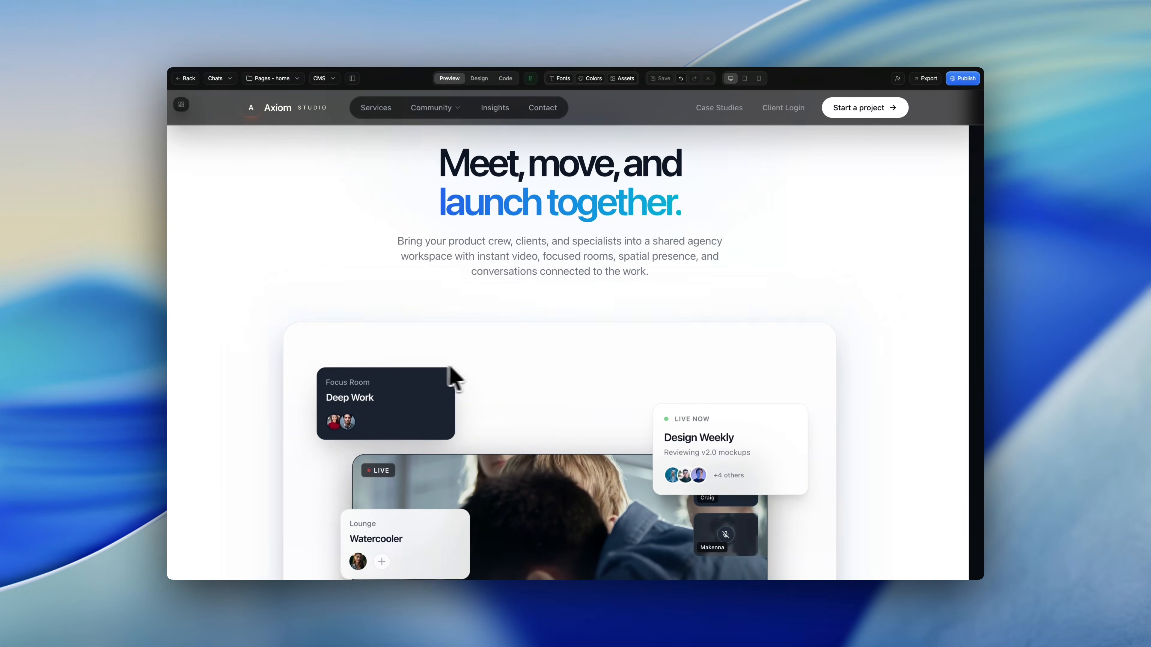
Prompt a redesign of the "Meet, move, and launch together." section using the attached ChatGPT reference image and the copied layout prompt
scroll(525, 369, "down", 5)
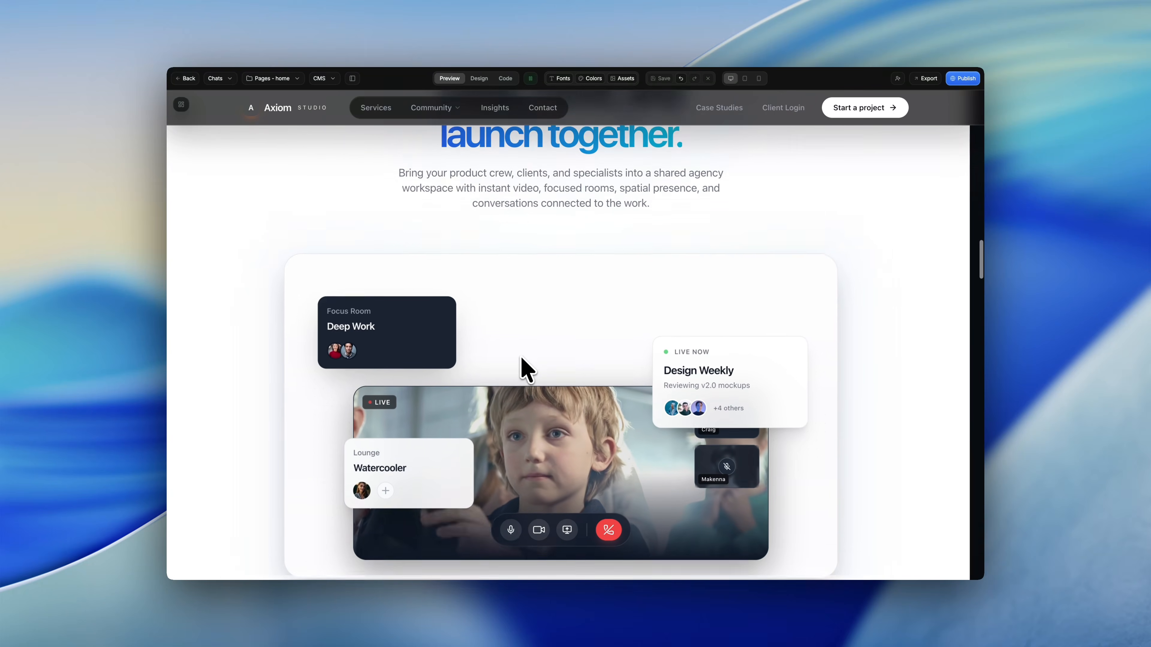
scroll(526, 369, "down", 1)
scroll(526, 369, "down", 1)
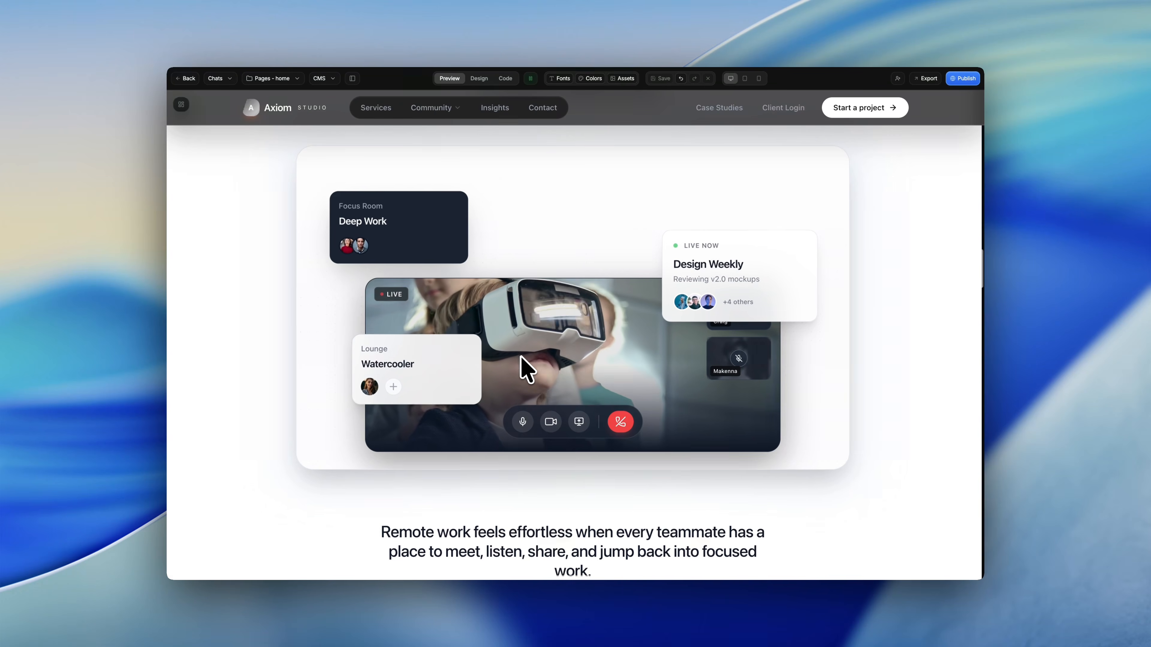
scroll(525, 369, "up", 1)
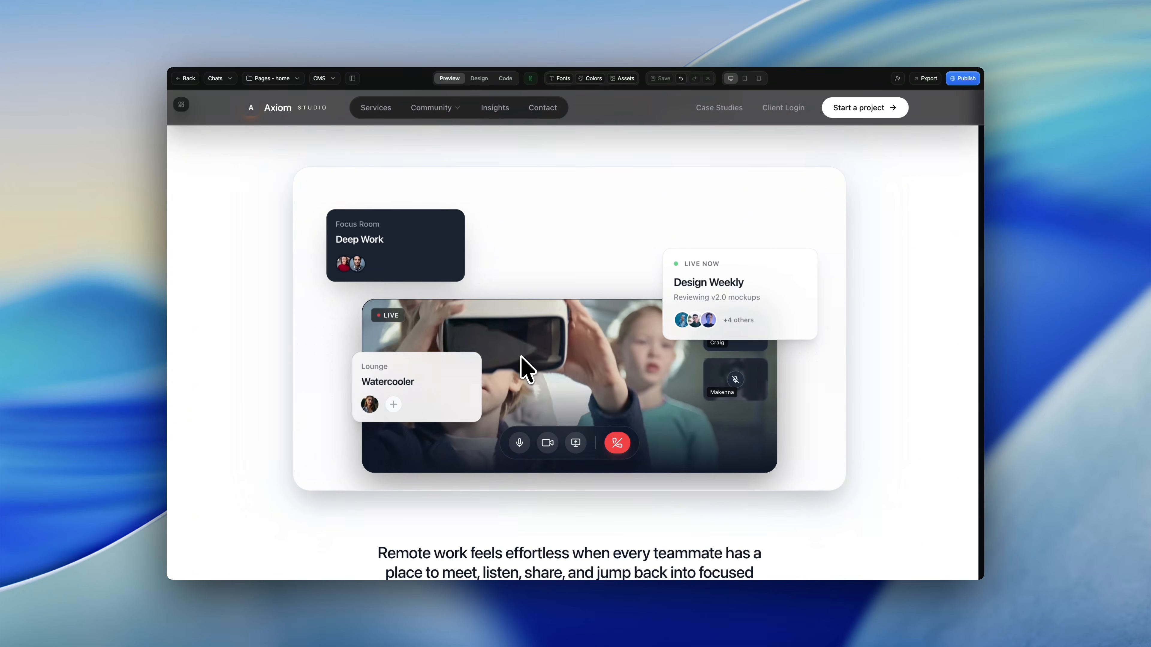
scroll(526, 370, "up", 1)
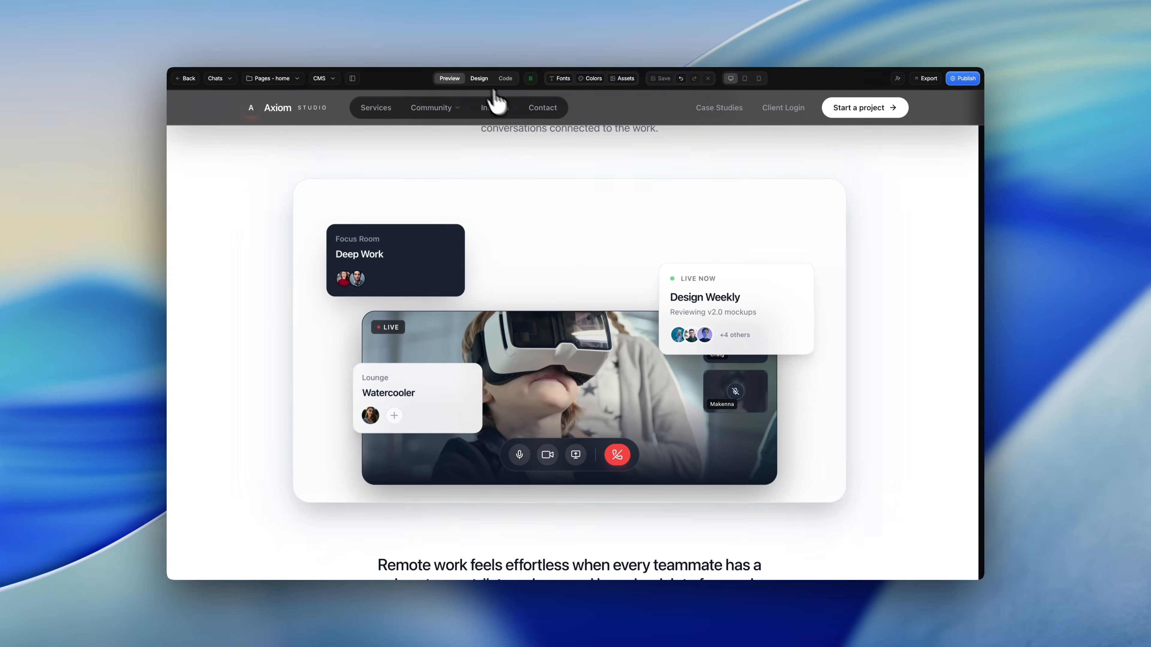
left_click(479, 78)
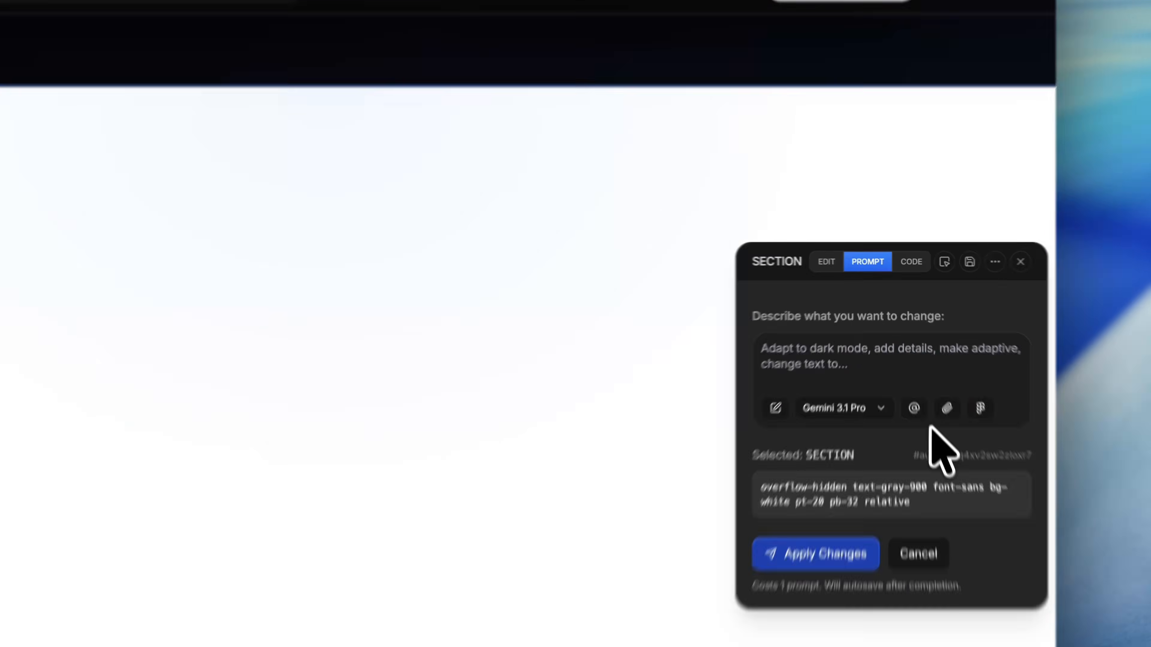
left_click(955, 433)
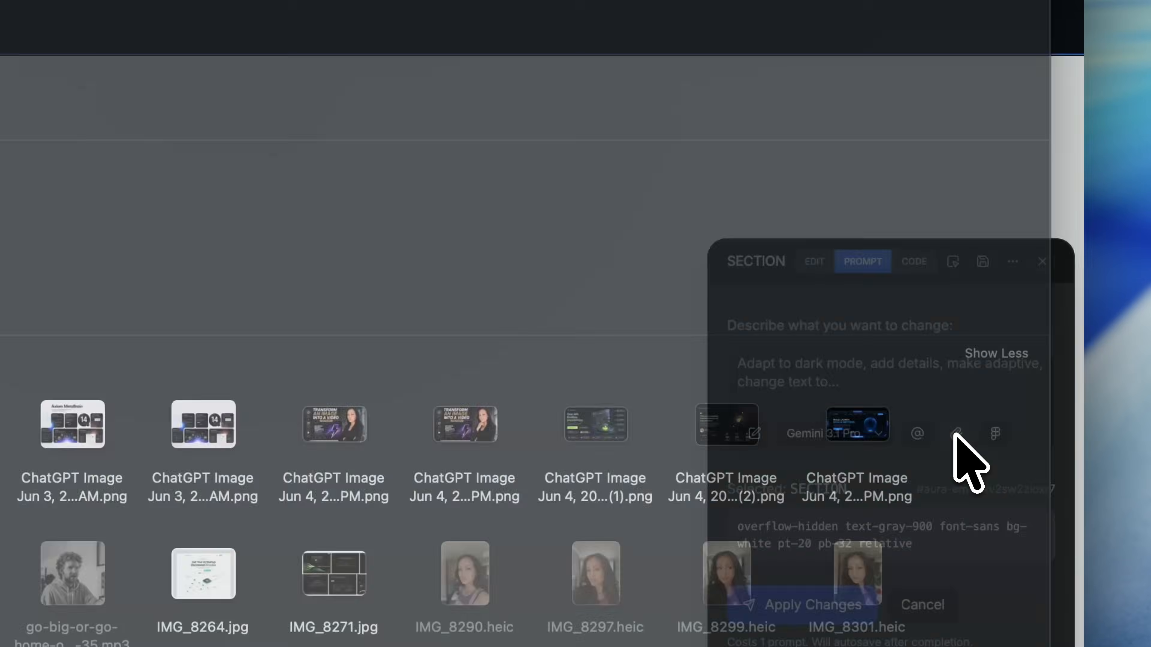
double_click(346, 224)
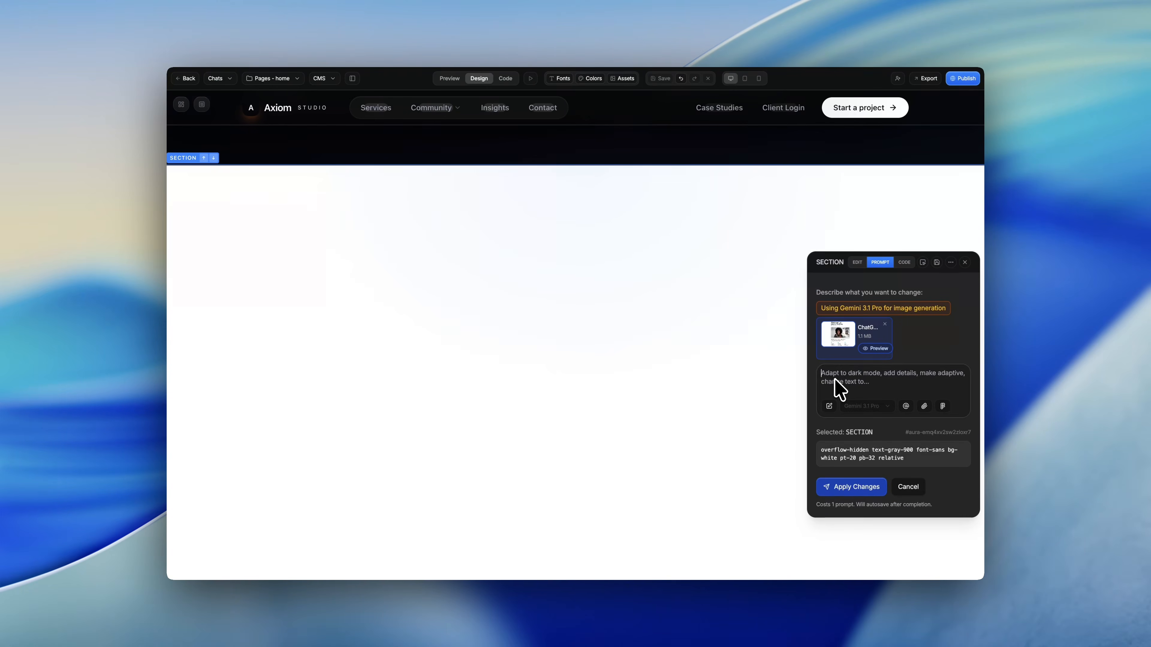
left_click(835, 383)
key("super+v")
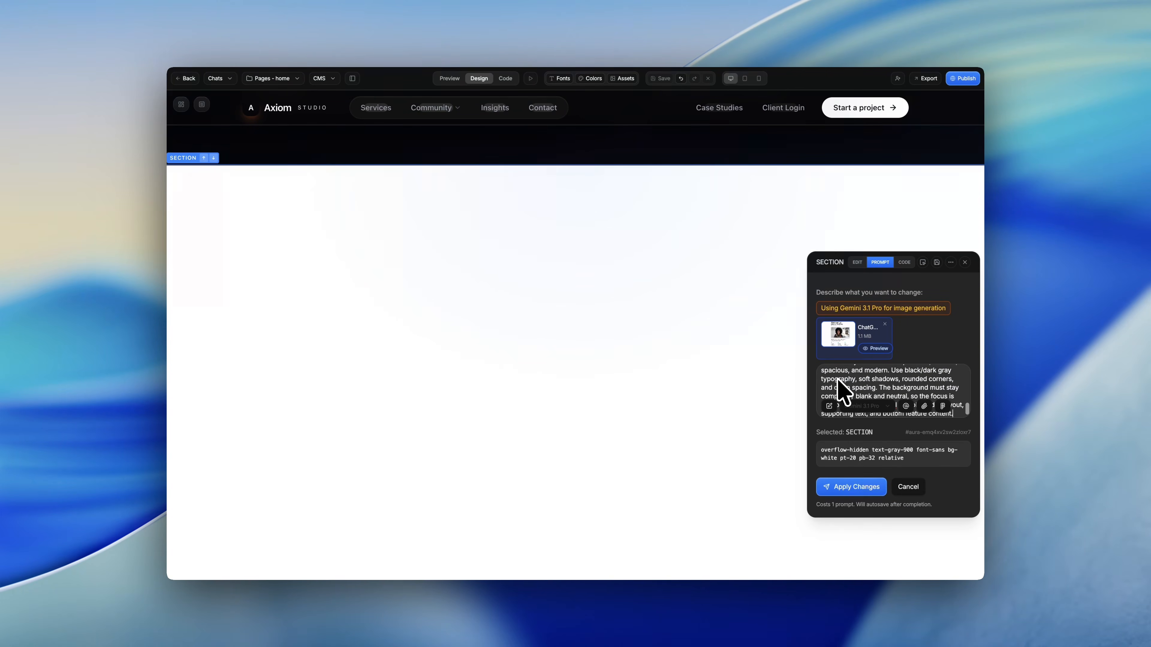
scroll(852, 390, "up", 10)
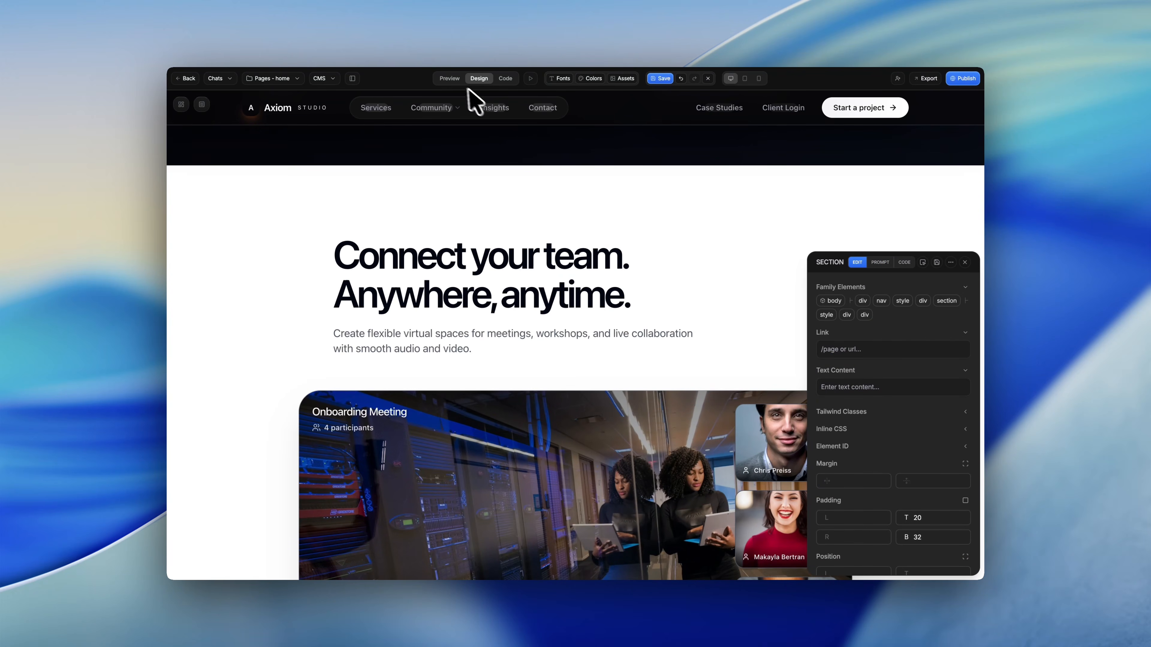
Preview the "Connect your team. Anywhere, anytime." section, examining its headline, meeting video with thumbnails and call controls, supporting text, and feature columns
left_click(450, 79)
scroll(606, 419, "down", 10)
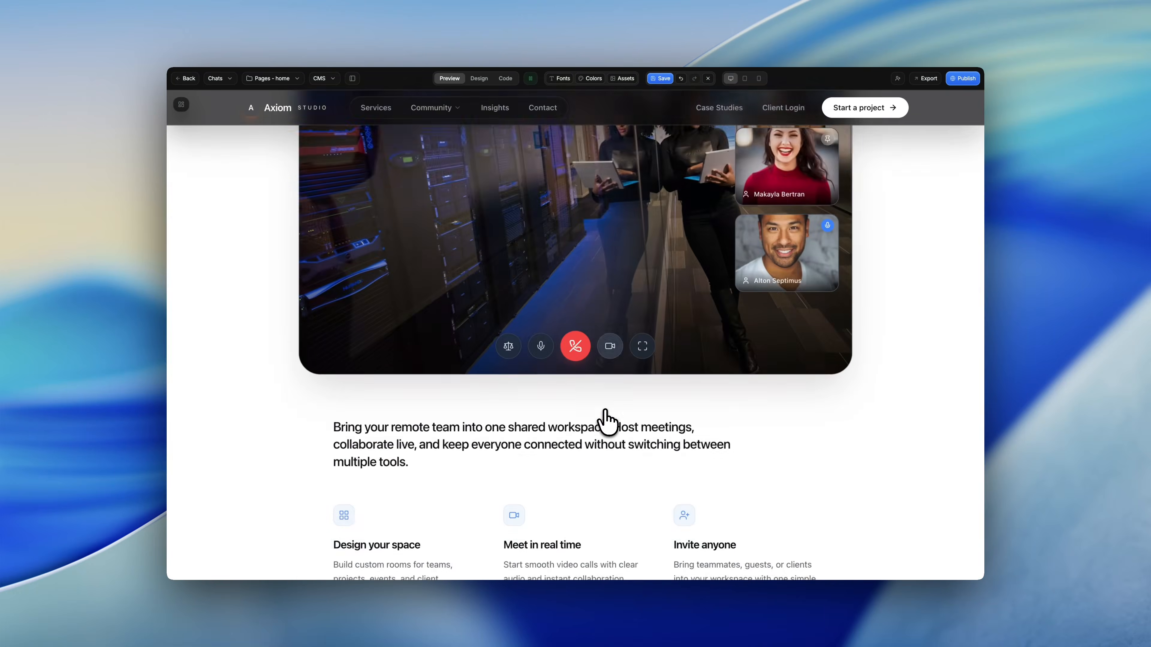
scroll(607, 417, "down", 2)
scroll(606, 418, "up", 7)
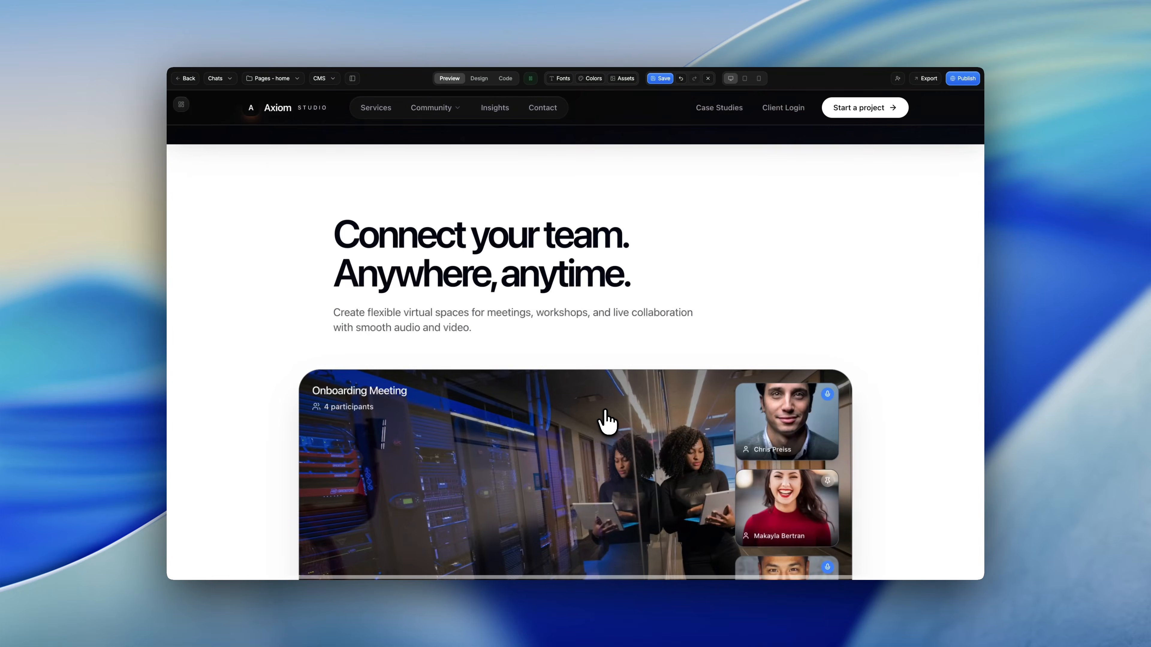
scroll(606, 419, "down", 1)
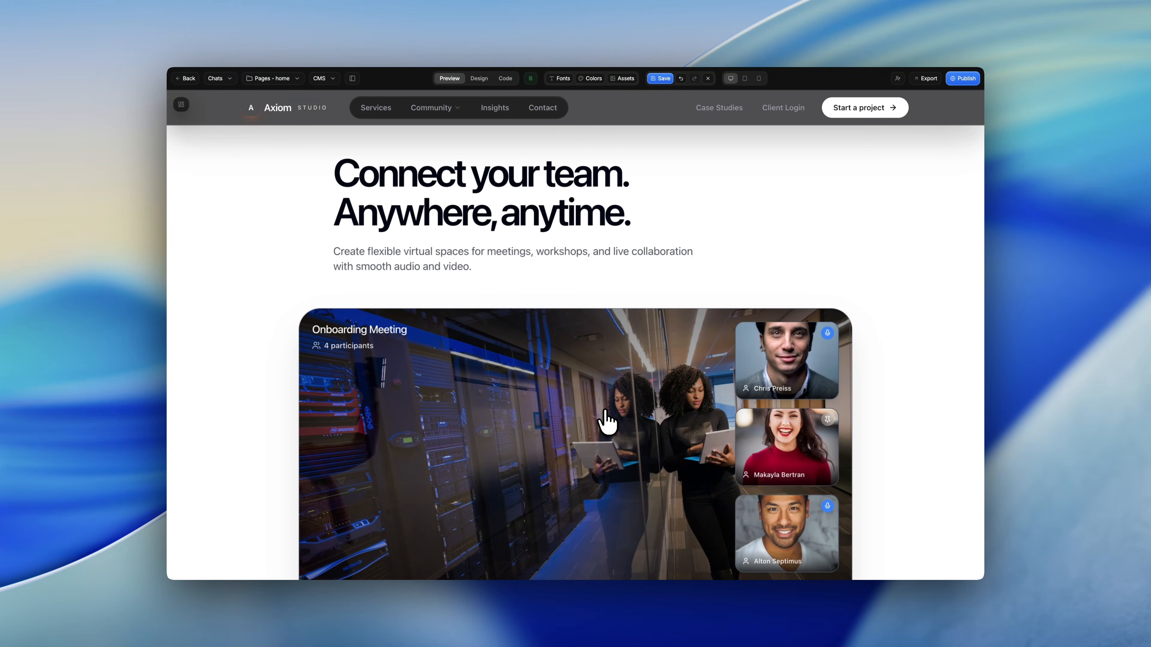
scroll(589, 416, "down", 4)
scroll(495, 411, "up", 3)
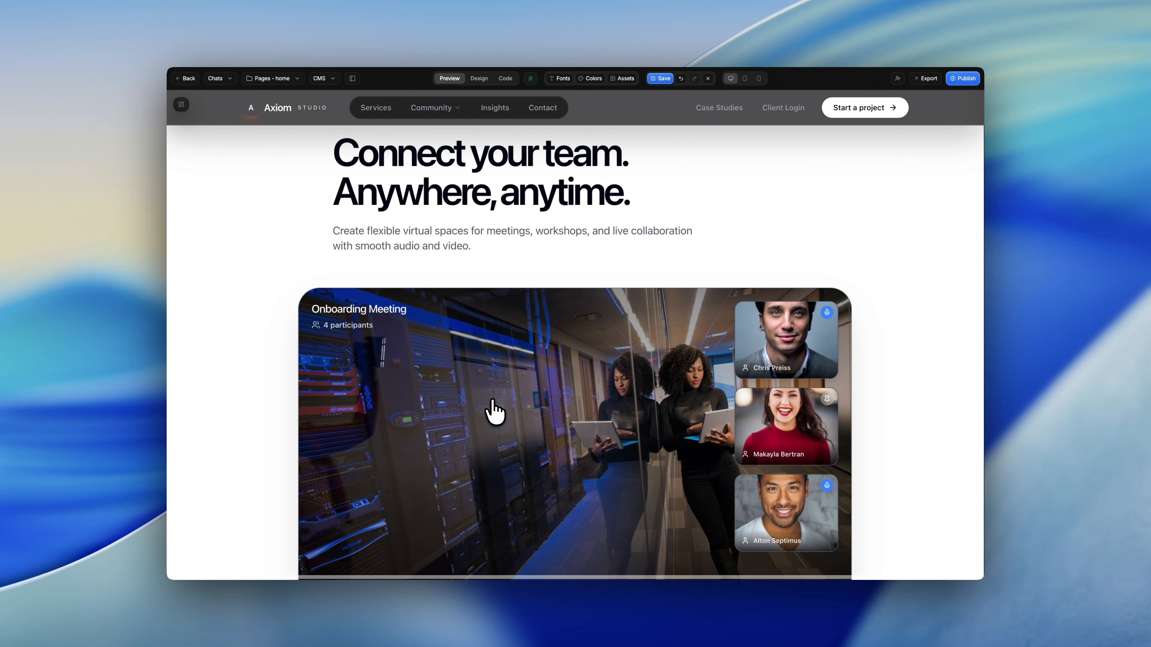
scroll(489, 410, "down", 3)
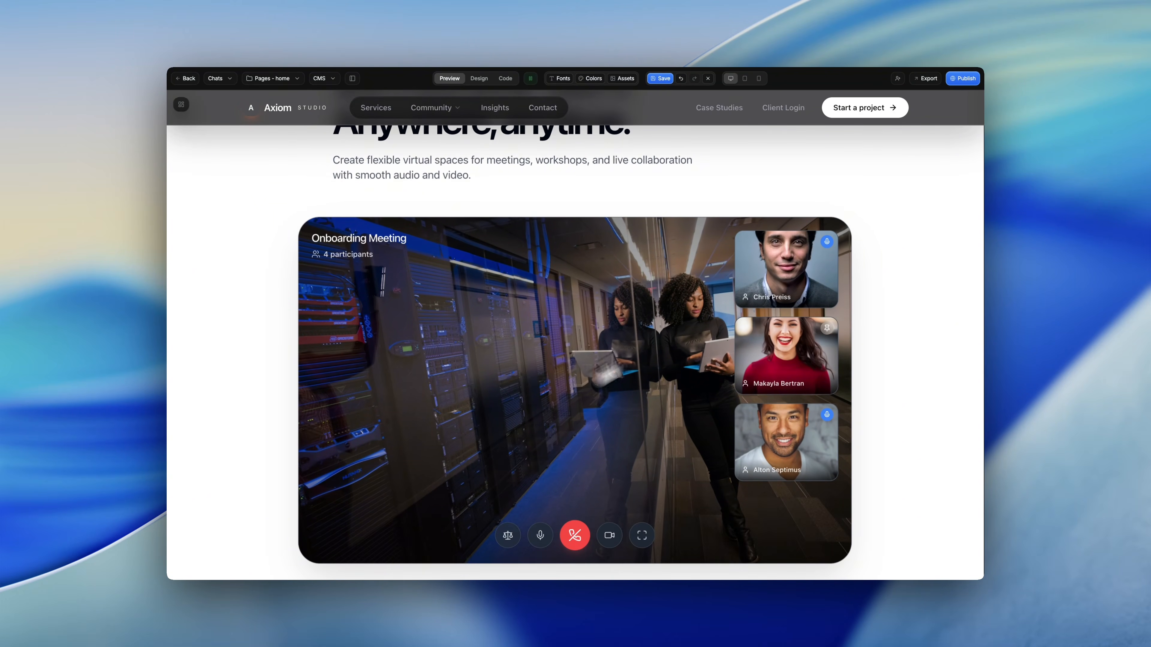
scroll(702, 247, "down", 1)
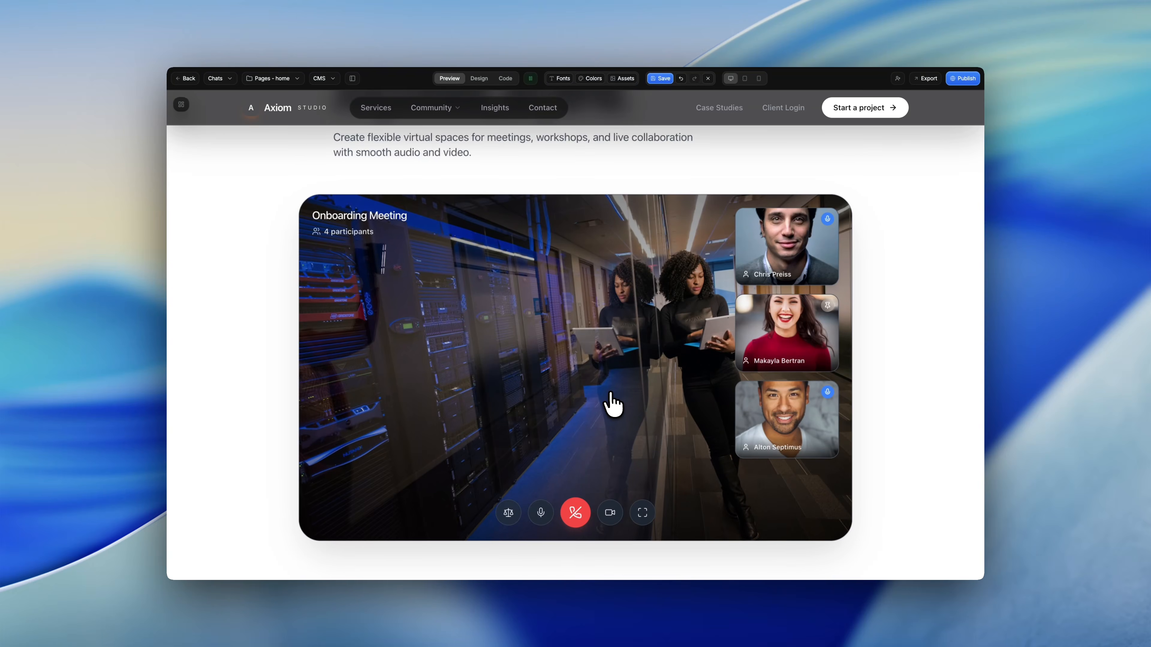
scroll(610, 404, "down", 1)
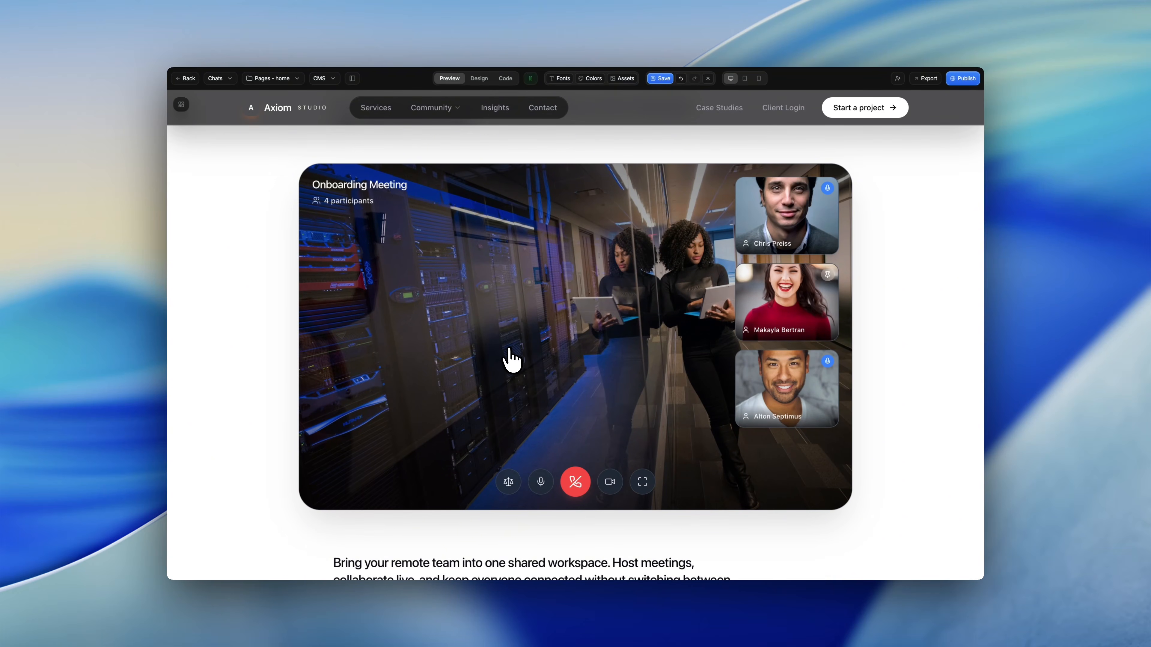
scroll(510, 358, "up", 1)
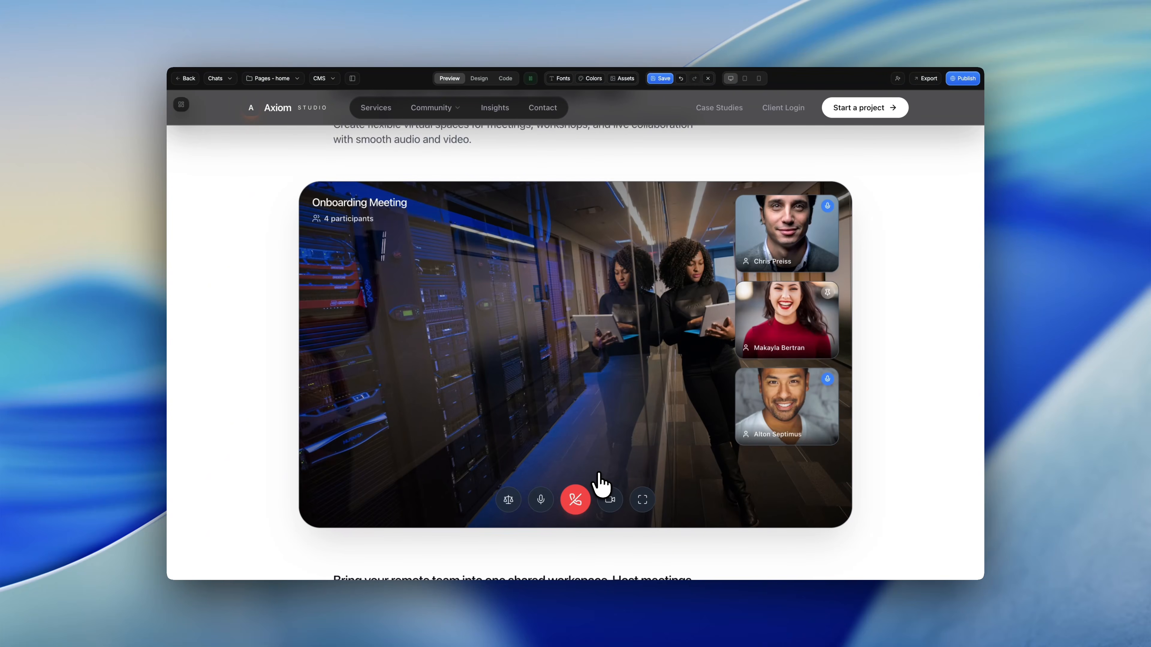
scroll(647, 388, "down", 5)
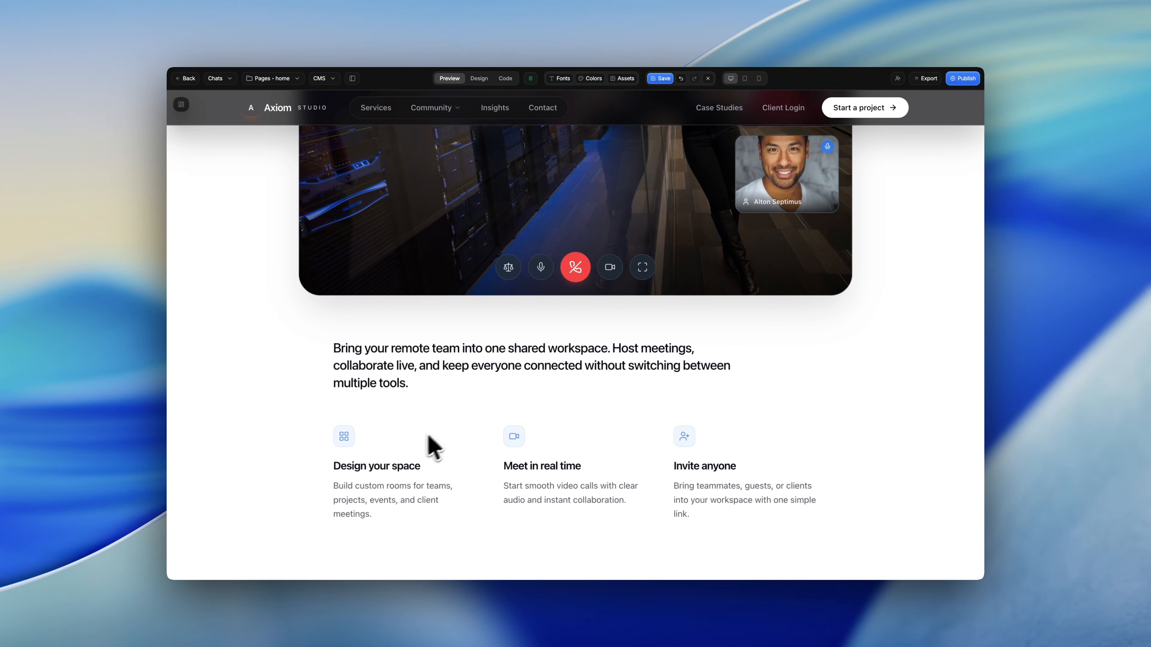
scroll(388, 469, "up", 5)
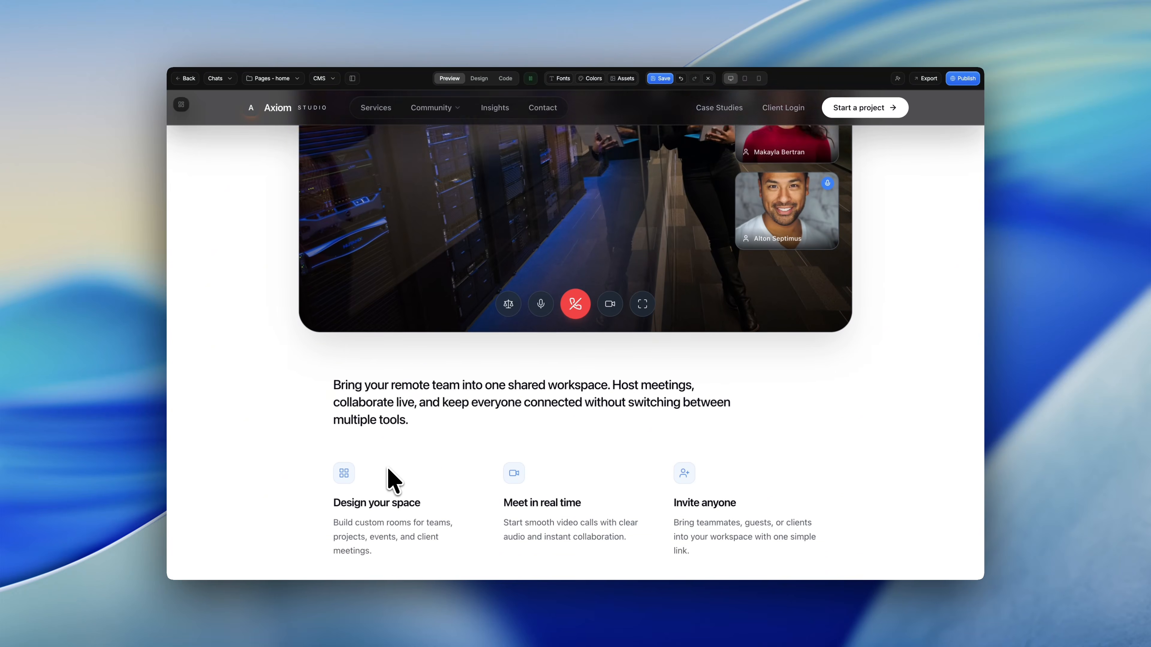
Attach the holographic background "ChatGPT Image Jun 8, 2026, 01_42_42 AM.png" from the downloaded files to the revision chat and preview it
scroll(388, 468, "up", 3)
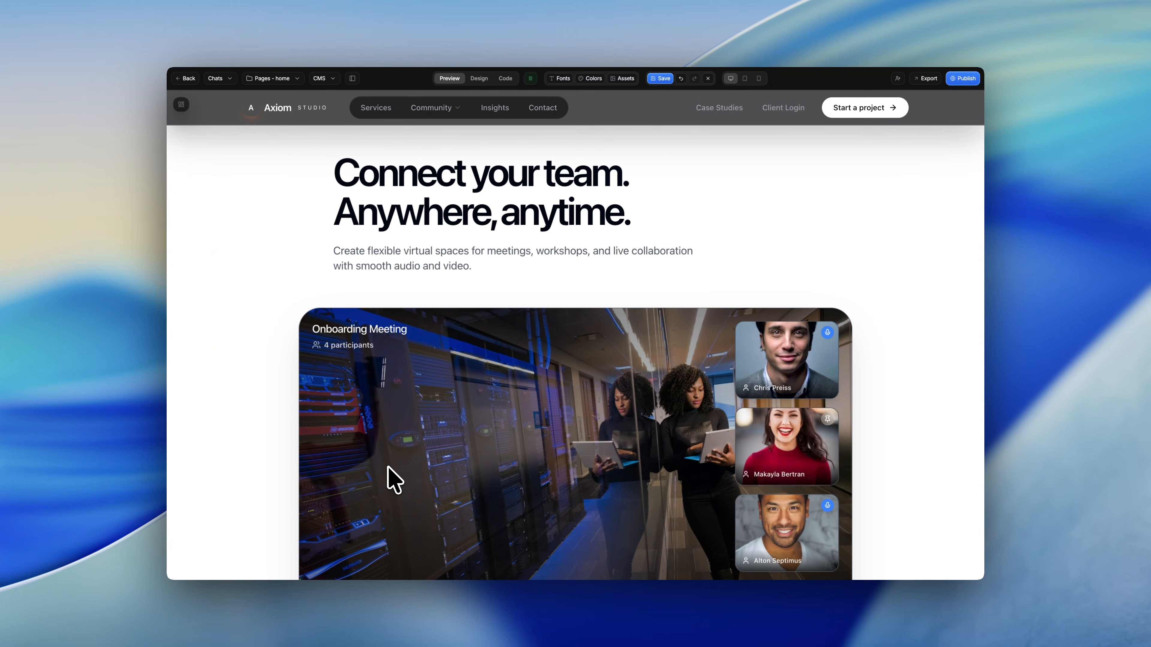
scroll(244, 154, "down", 2)
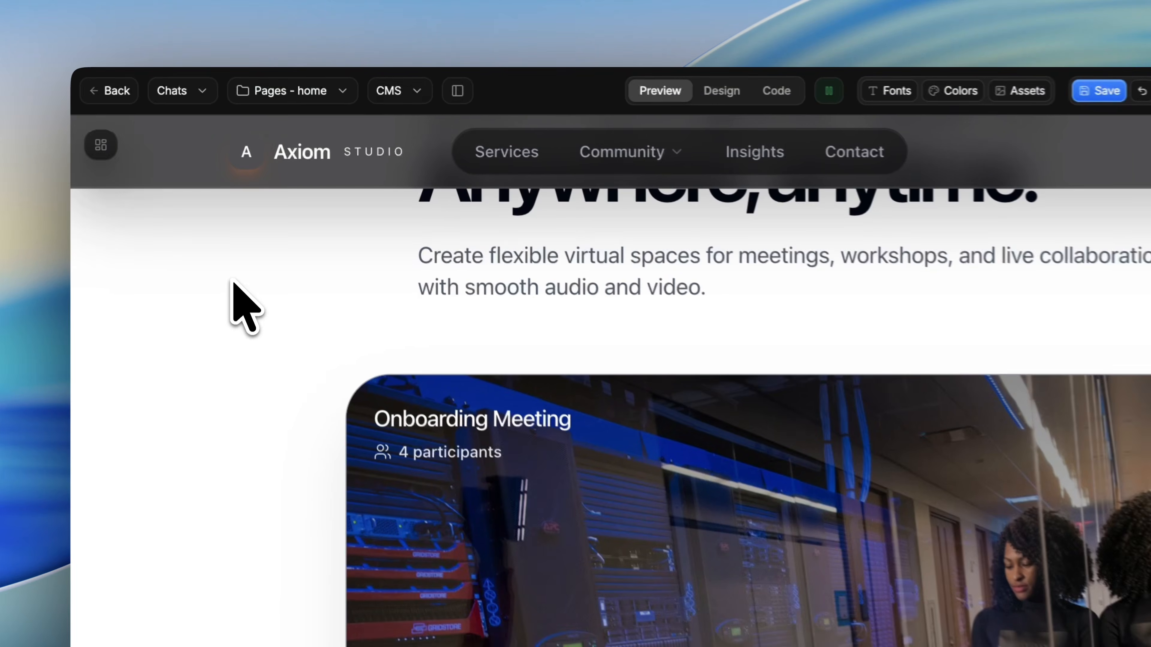
left_click(461, 91)
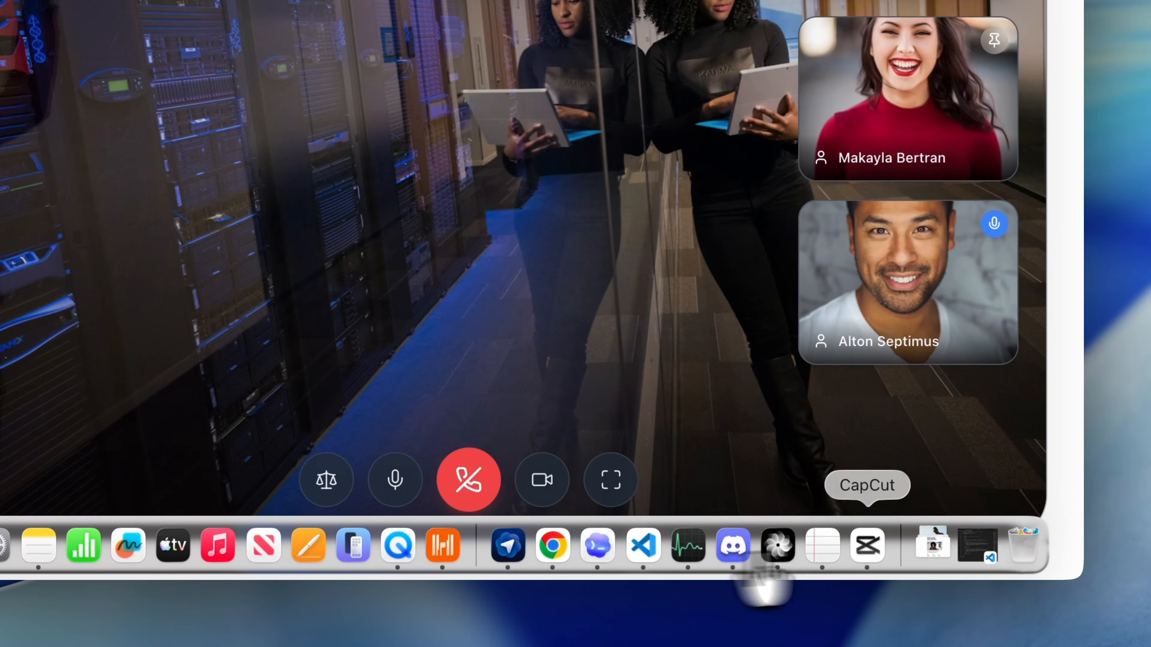
left_click(933, 545)
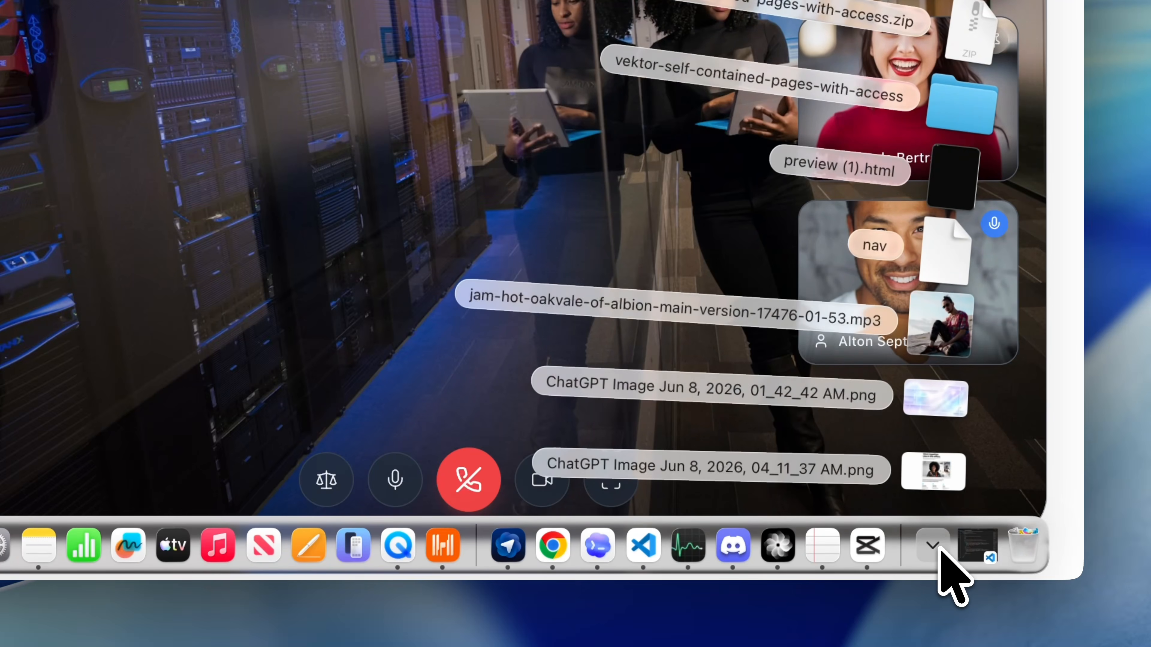
left_click_drag(935, 395, 160, 329)
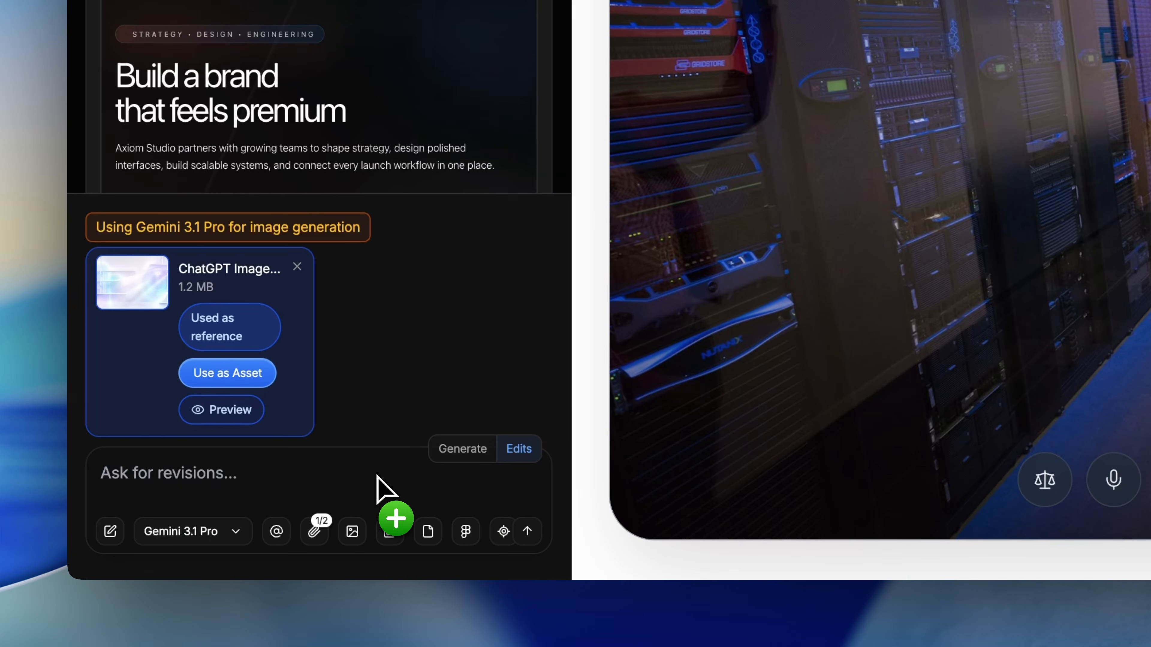
left_click(216, 409)
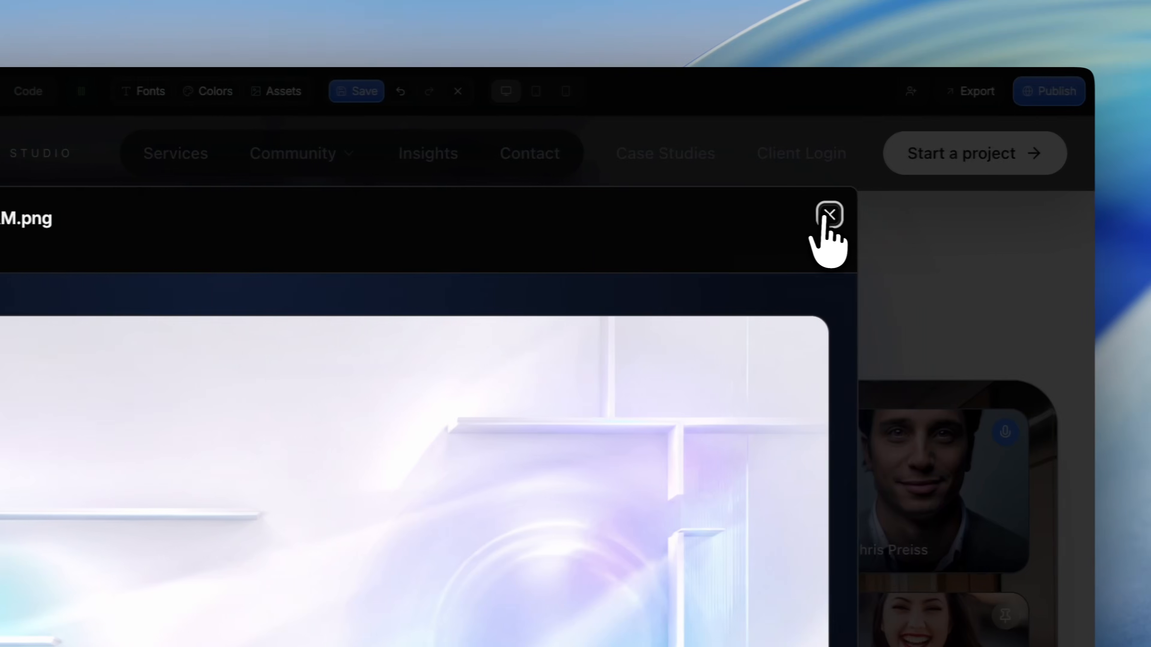
left_click(829, 216)
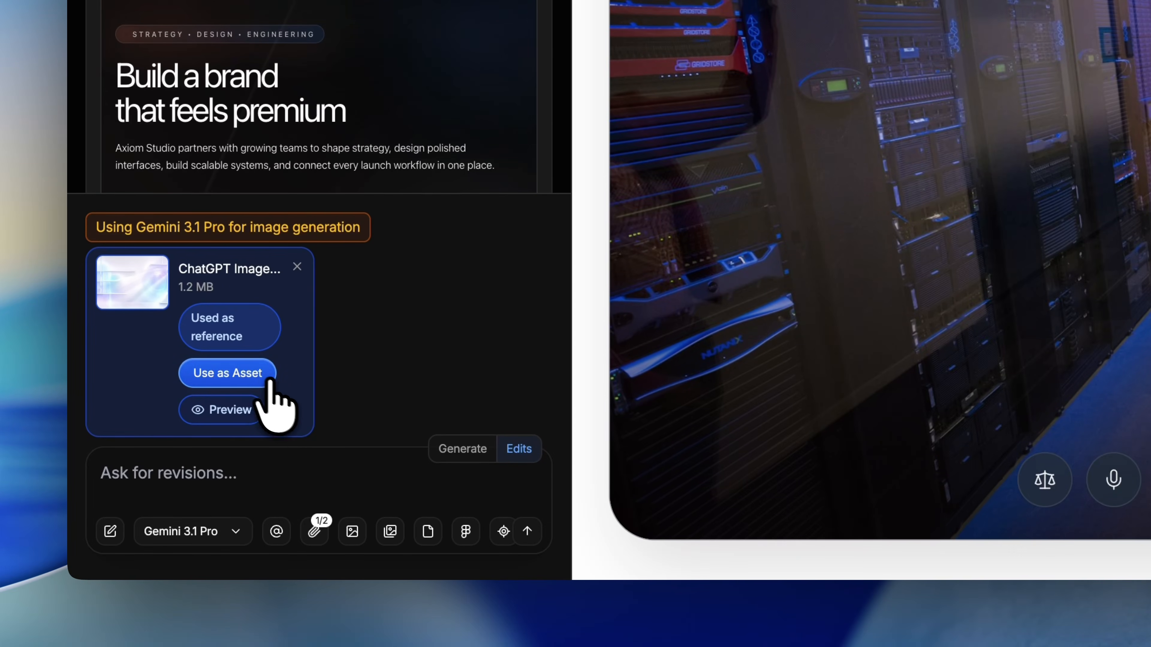
left_click(207, 494)
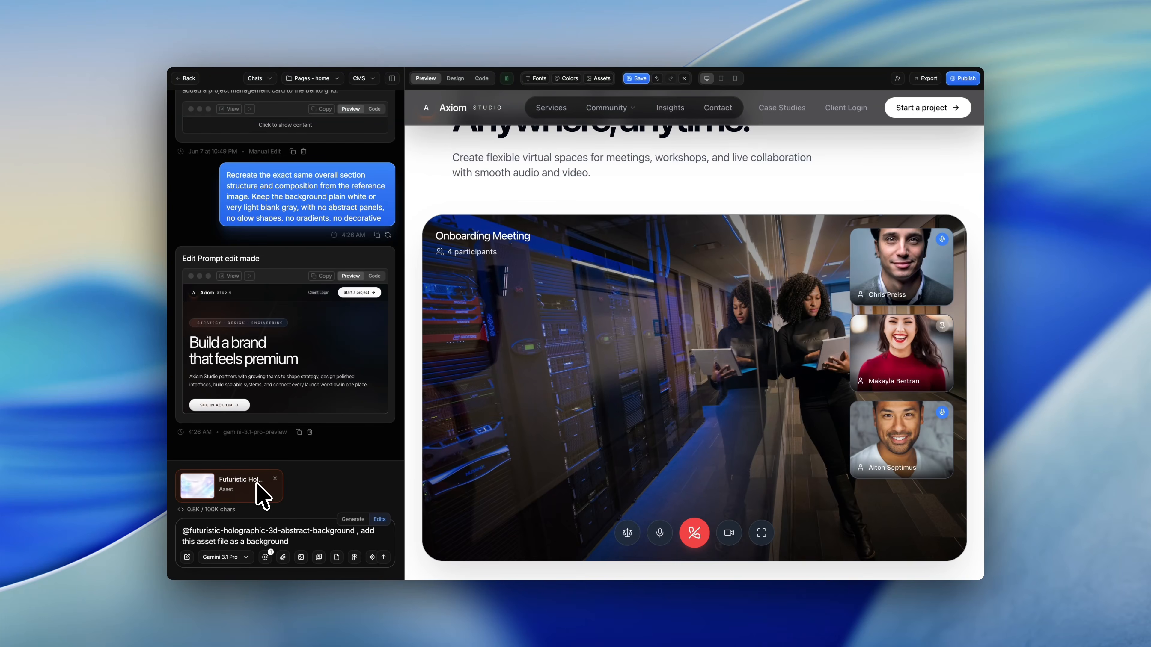
type("\"Work together section\". Make sure it place behind all the elelement")
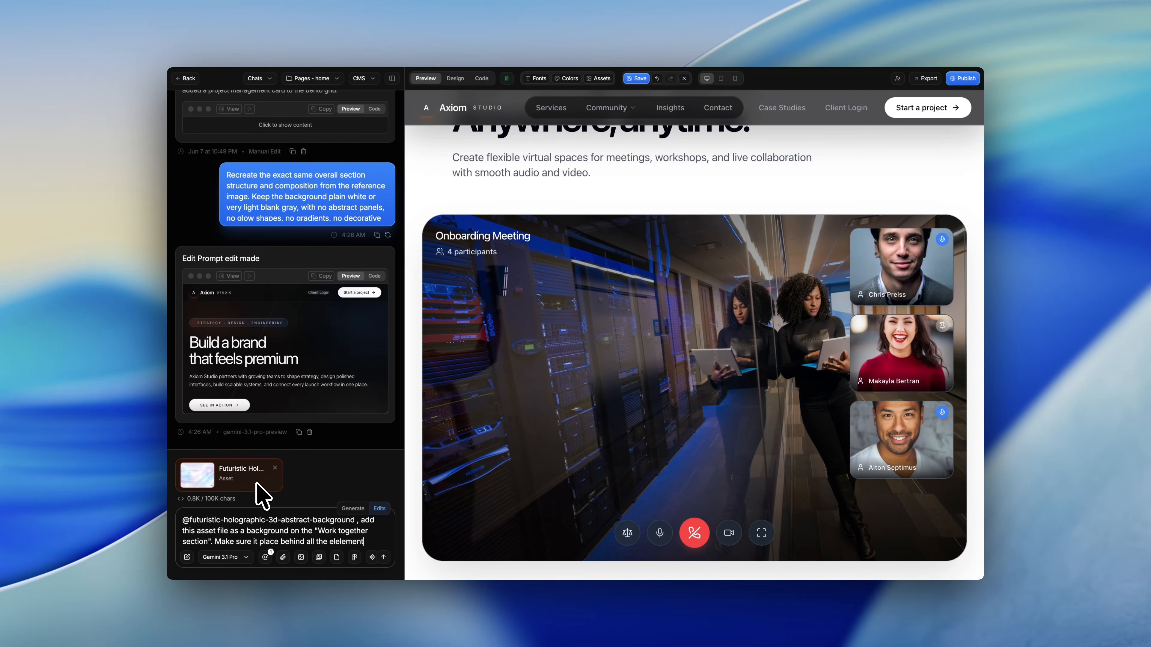
type(". Keep the rest unchanged. Add a functional video")
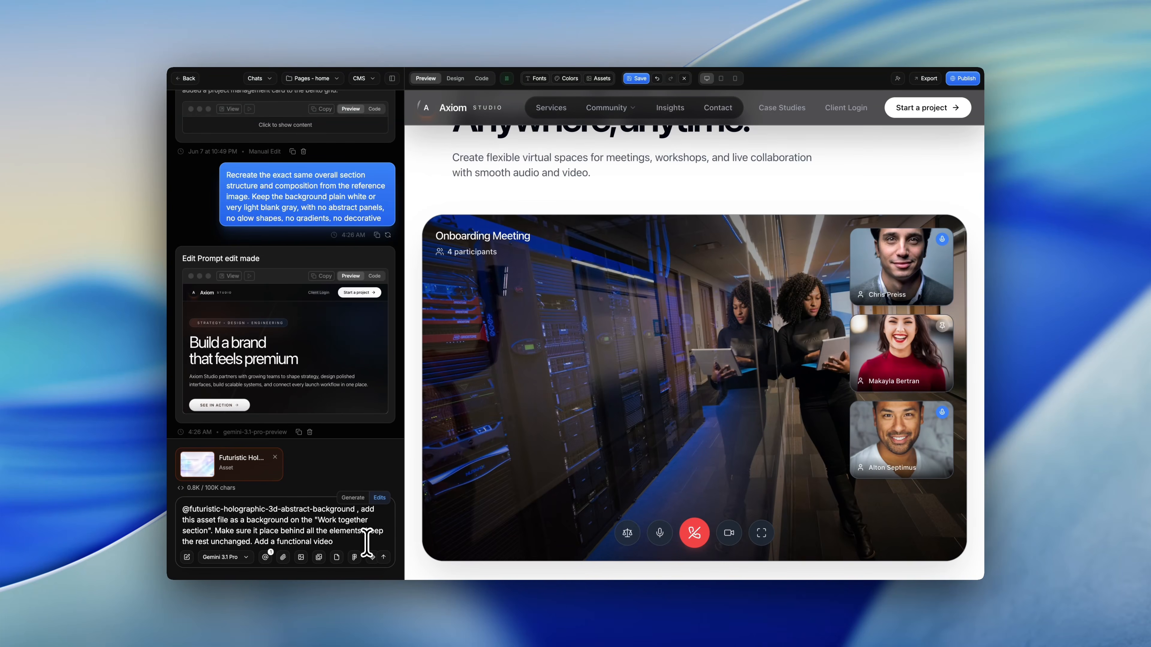
type("side the container instead of im")
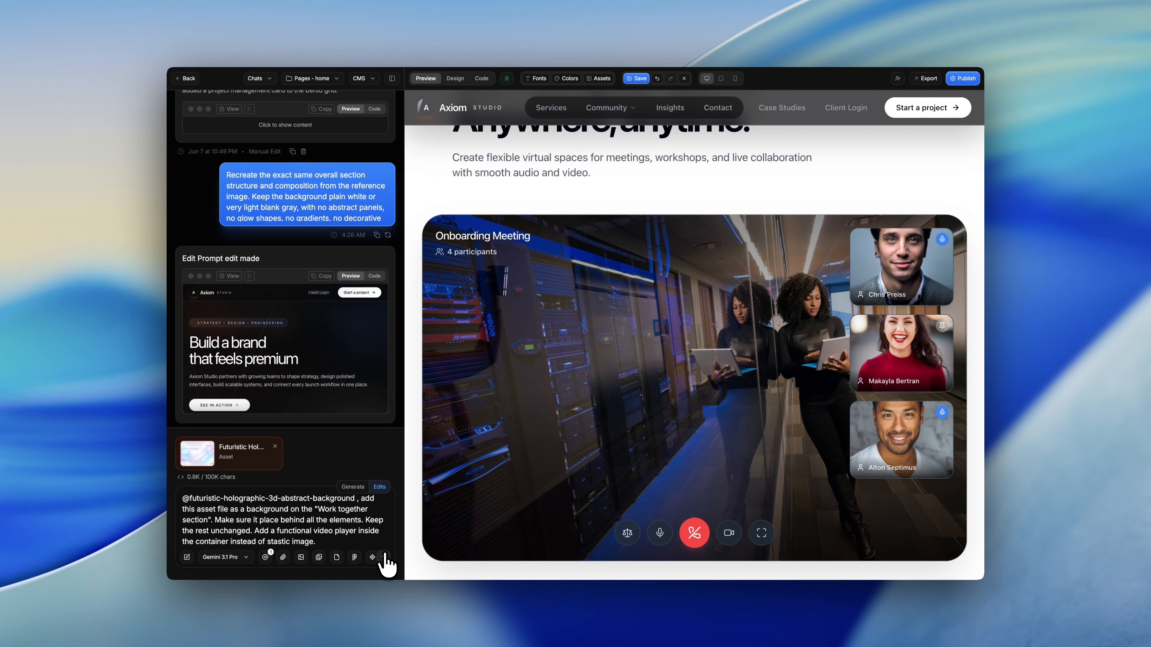
left_click(384, 557)
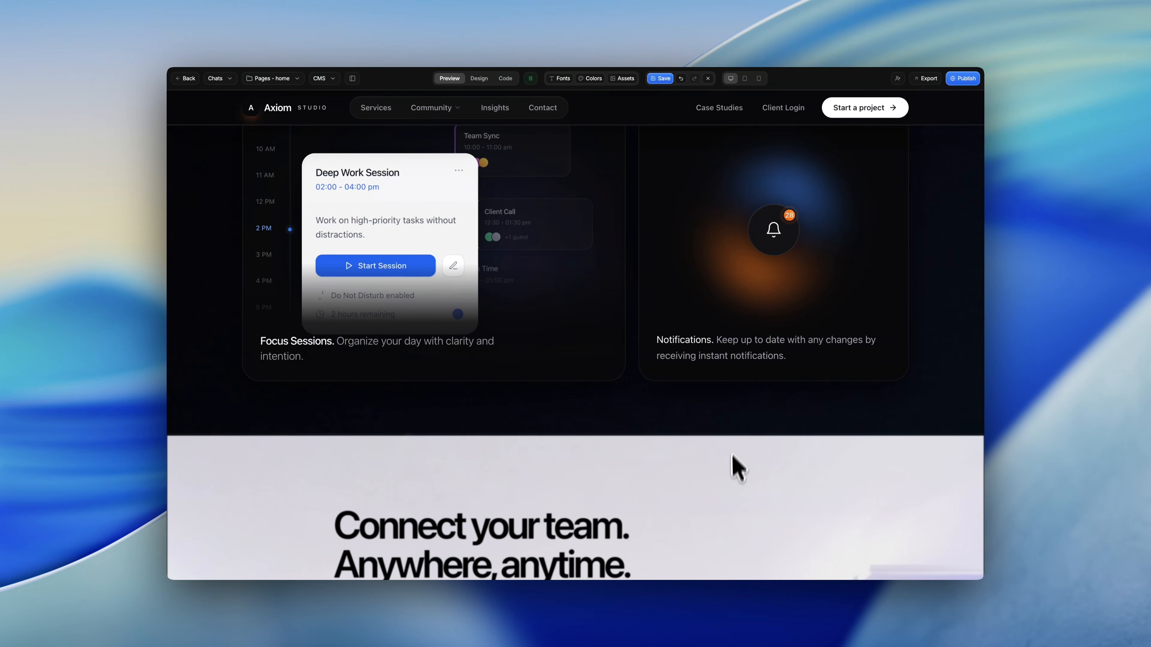
Preview the regenerated "Connect your team. Anywhere, anytime." section, examining its holographic background, meeting video player, call controls, and text contrast
scroll(733, 446, "down", 8)
scroll(730, 480, "down", 5)
scroll(730, 479, "down", 1)
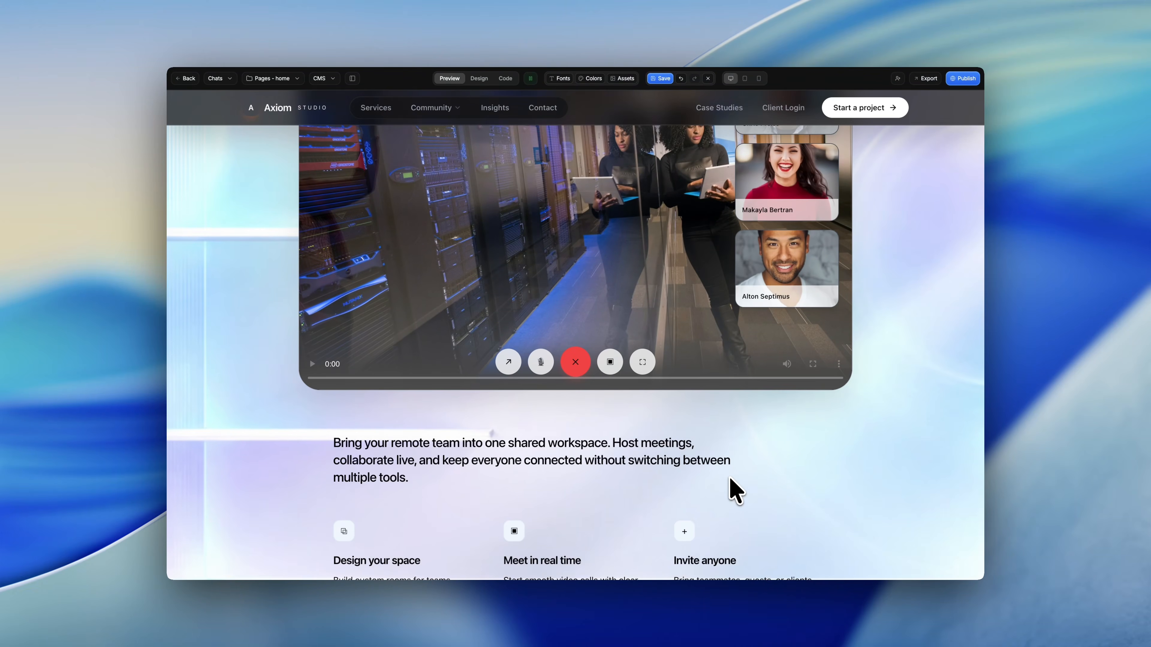
scroll(732, 490, "down", 2)
scroll(733, 489, "up", 8)
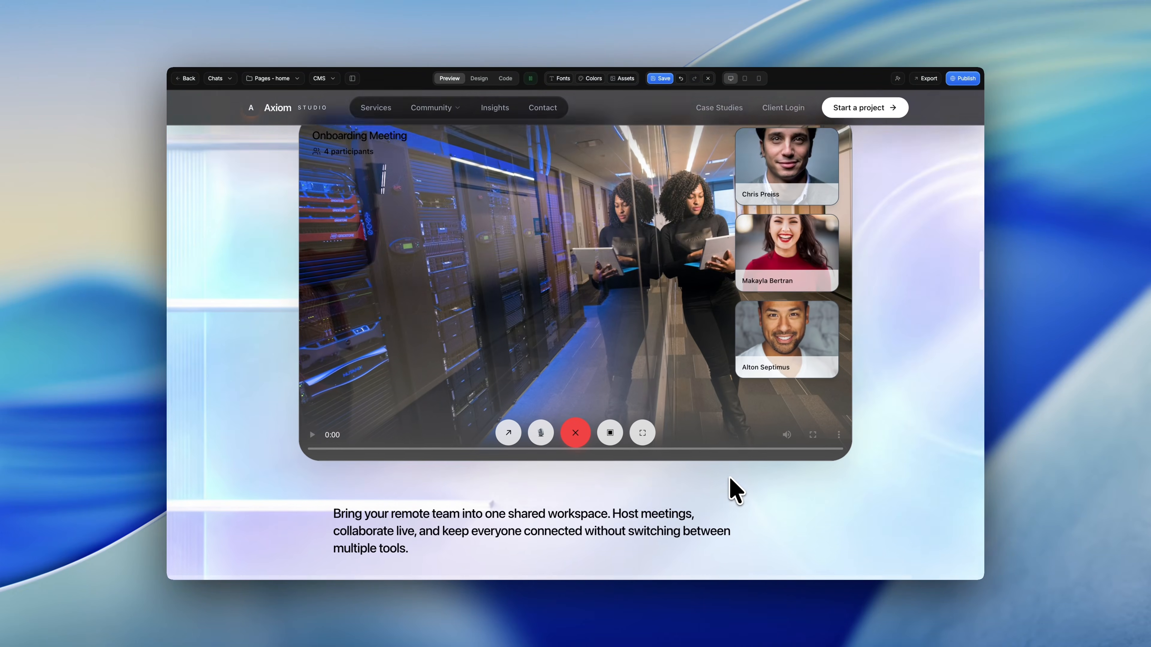
scroll(730, 487, "down", 1)
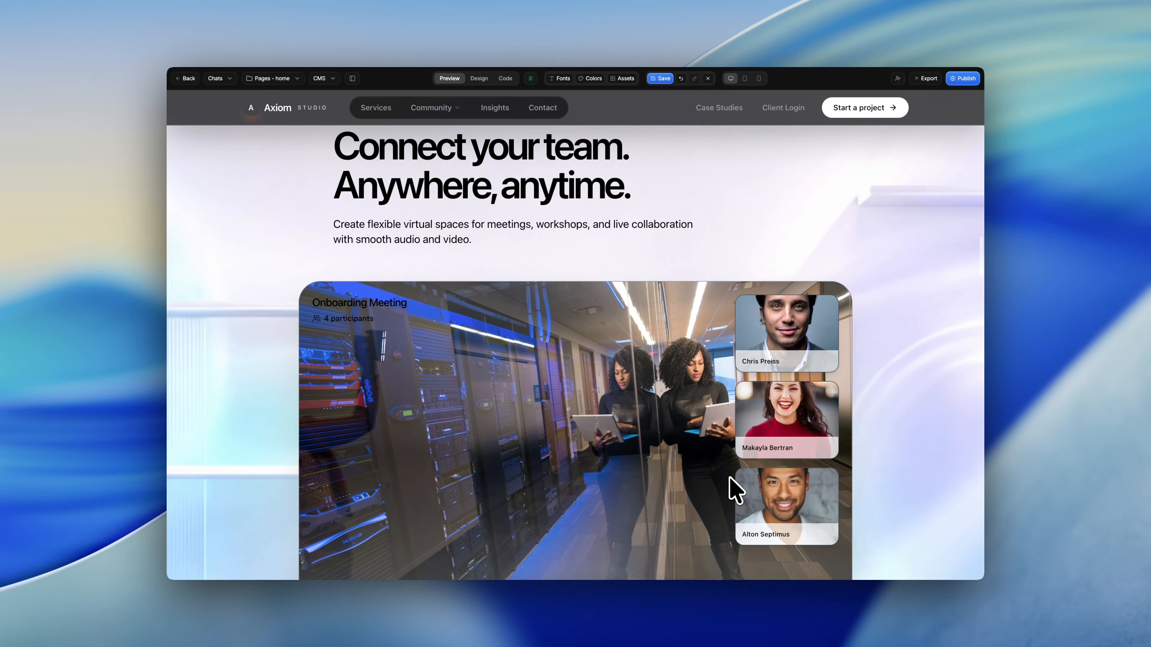
Open the image generation tool from the revision chat and review the images detected on the landing page
left_click(353, 79)
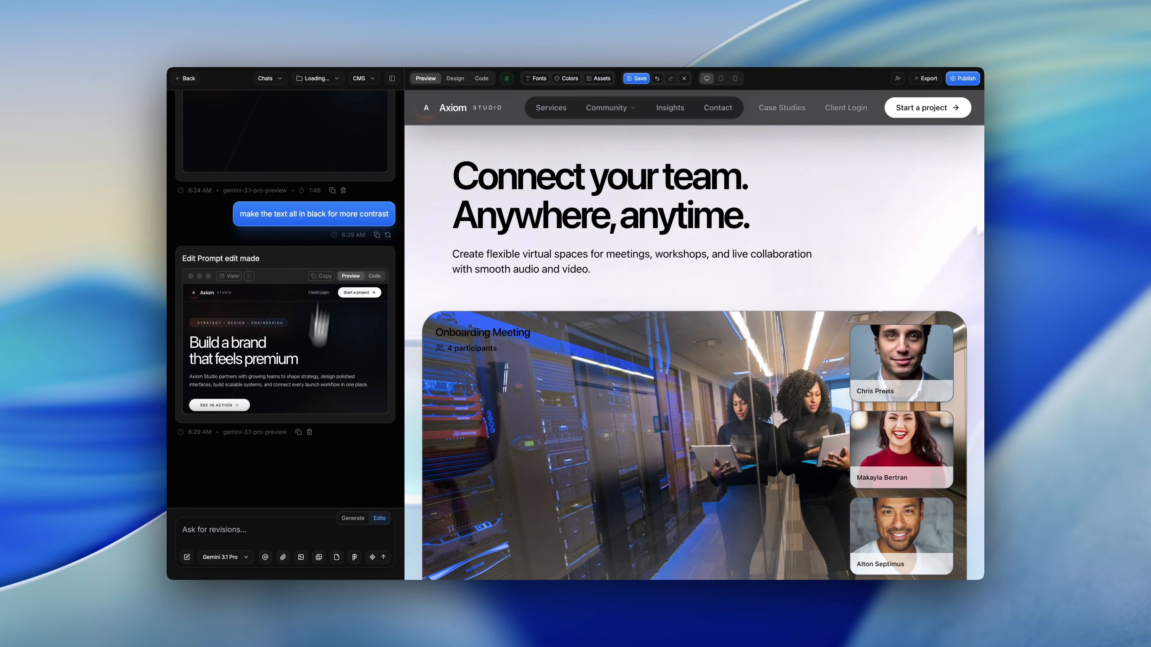
left_click(317, 554)
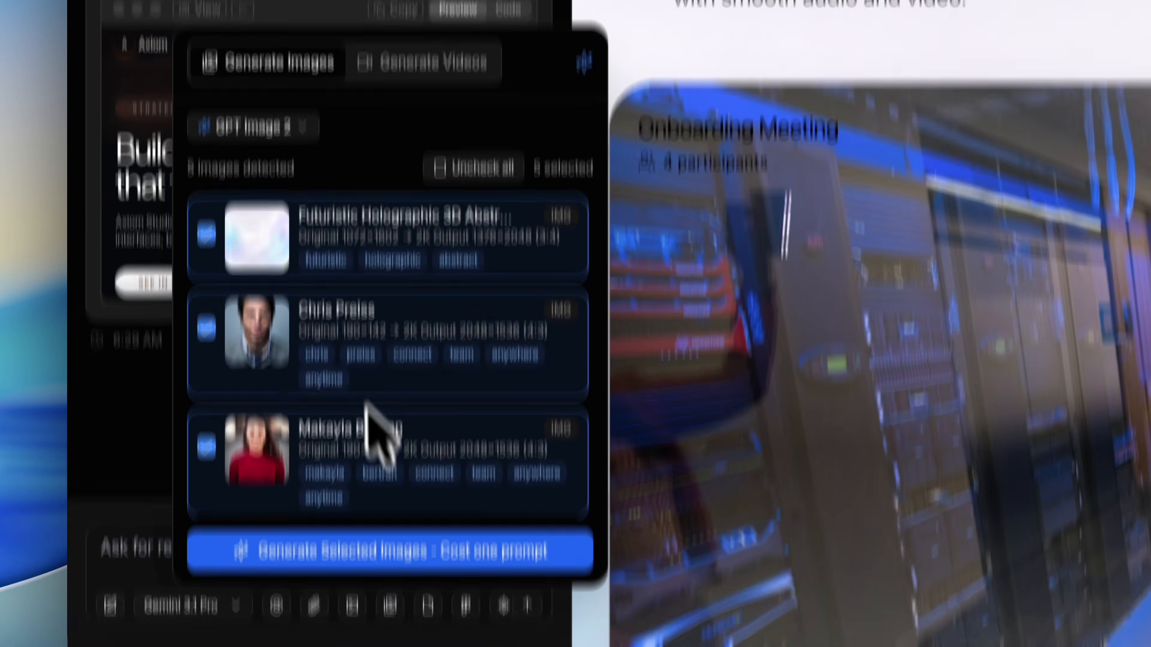
scroll(348, 511, "down", 1)
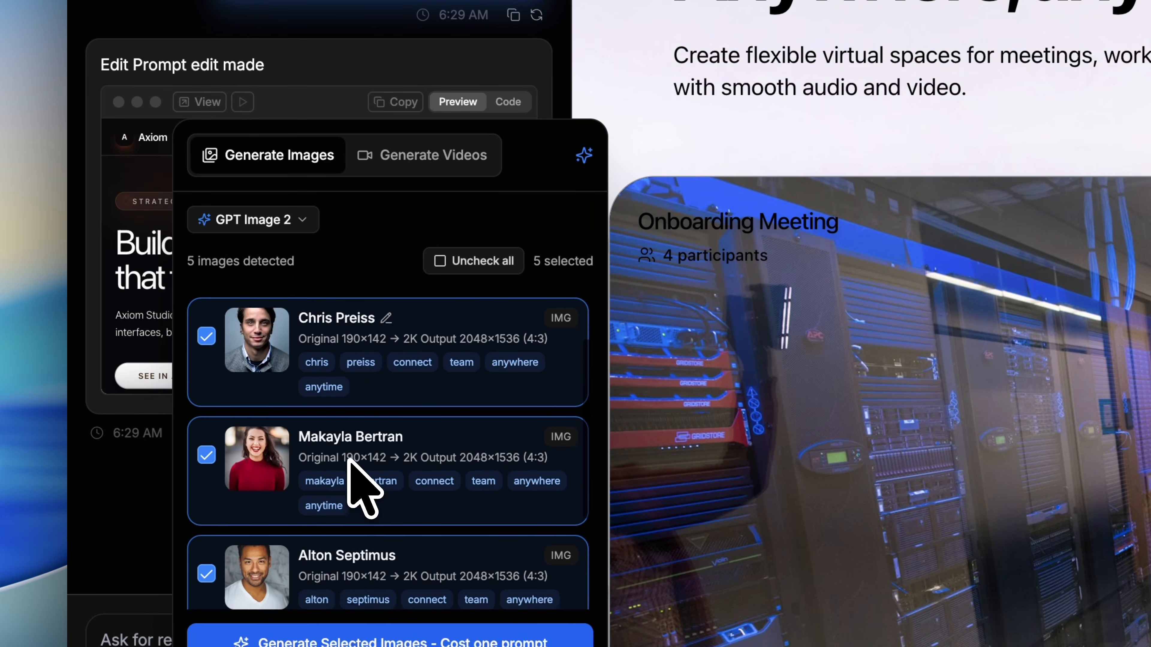
scroll(348, 458, "down", 2)
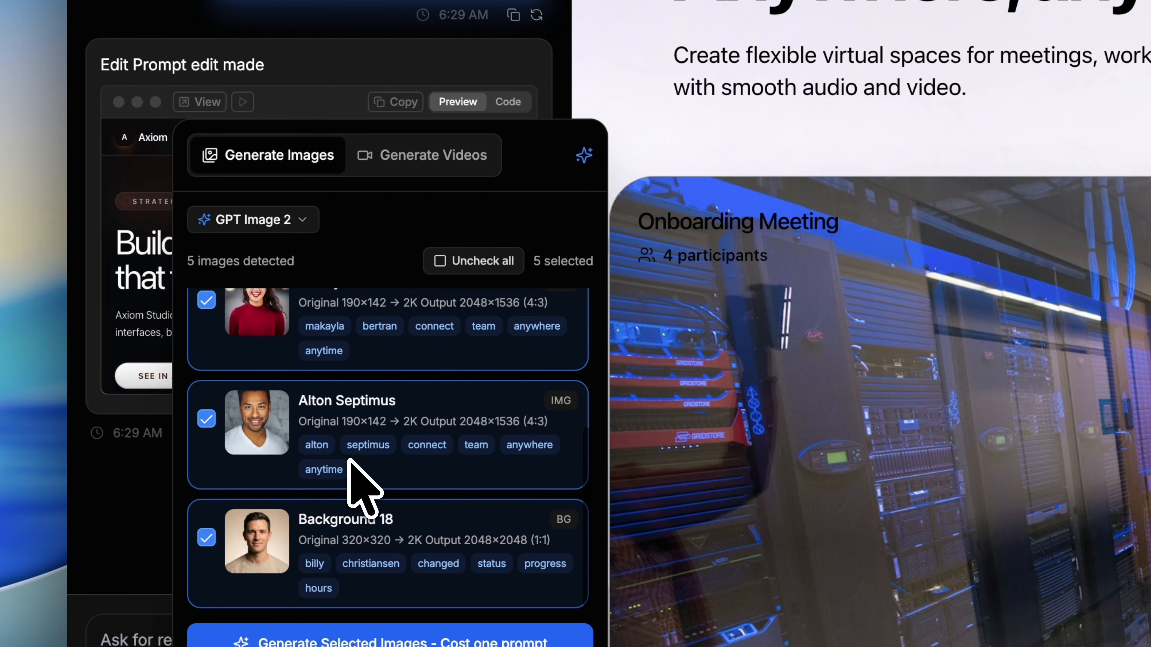
scroll(349, 460, "up", 10)
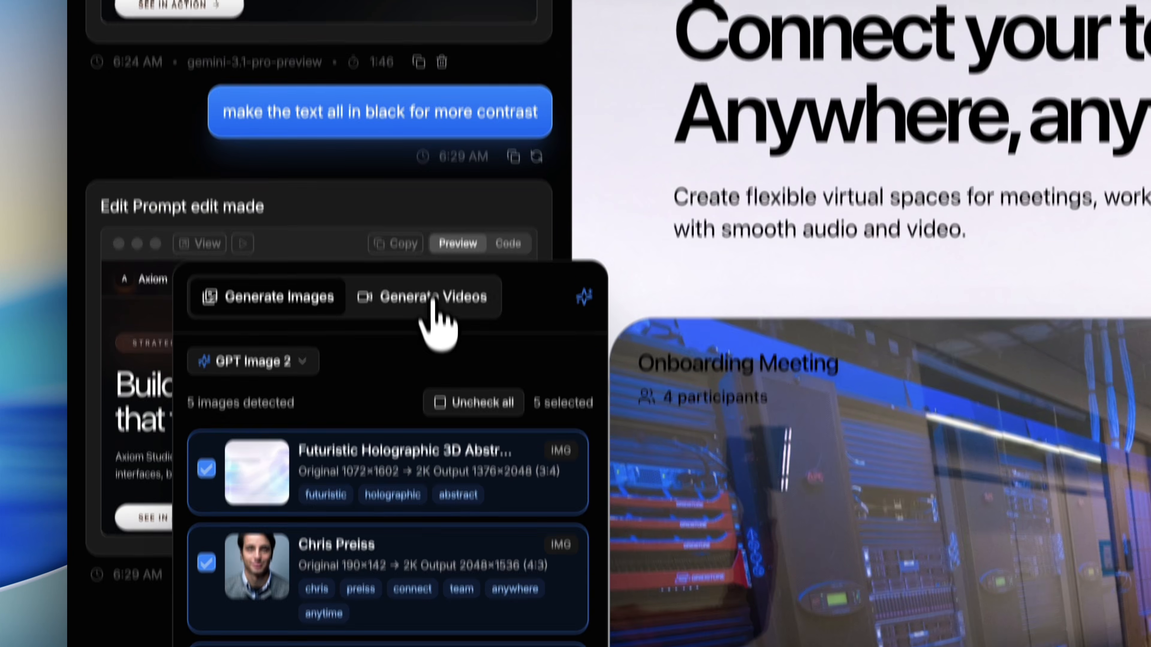
Switch to video generation and set the holographic background image's prompt description to "animate the wave background"
left_click(435, 315)
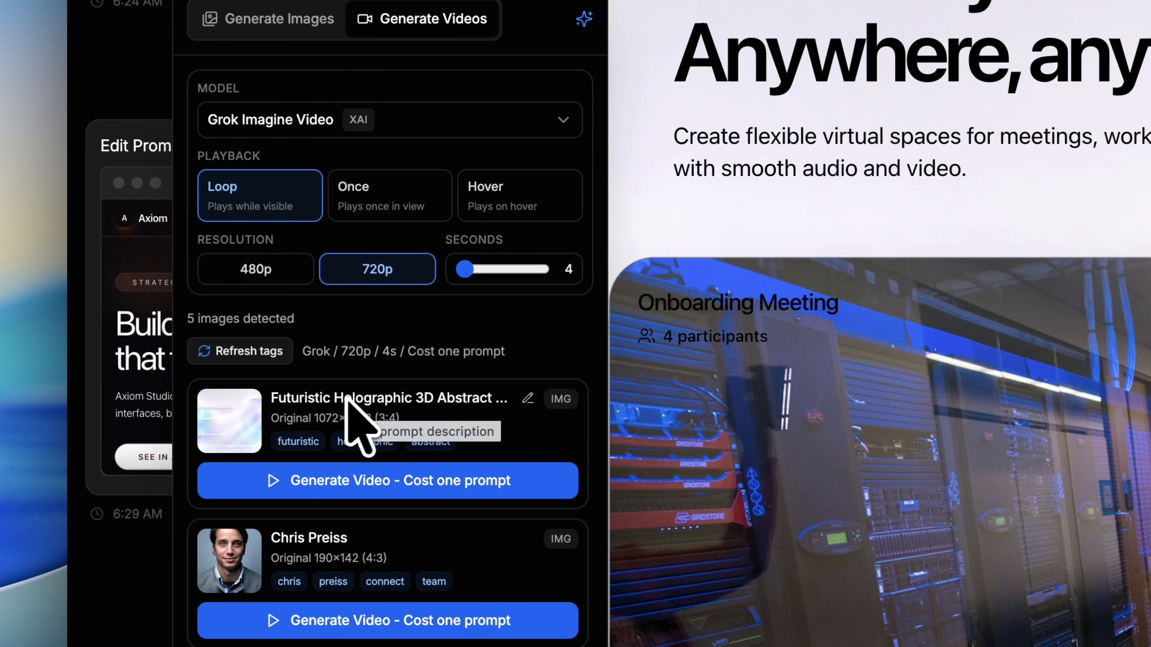
left_click(528, 399)
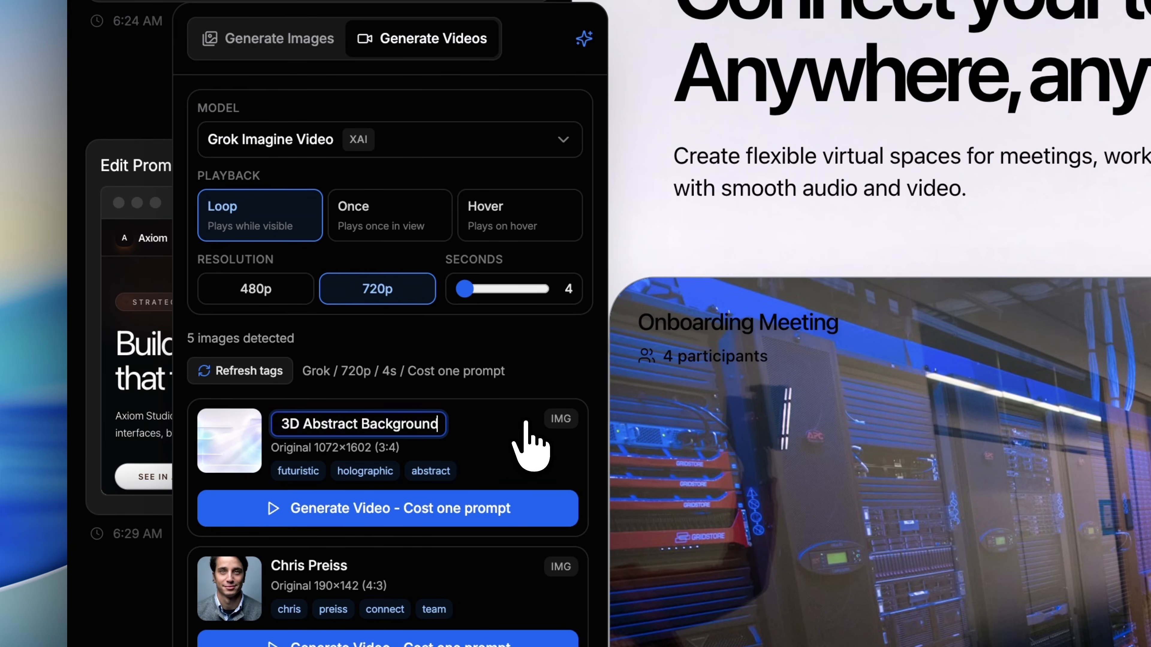
triple_click(384, 423)
type("ate")
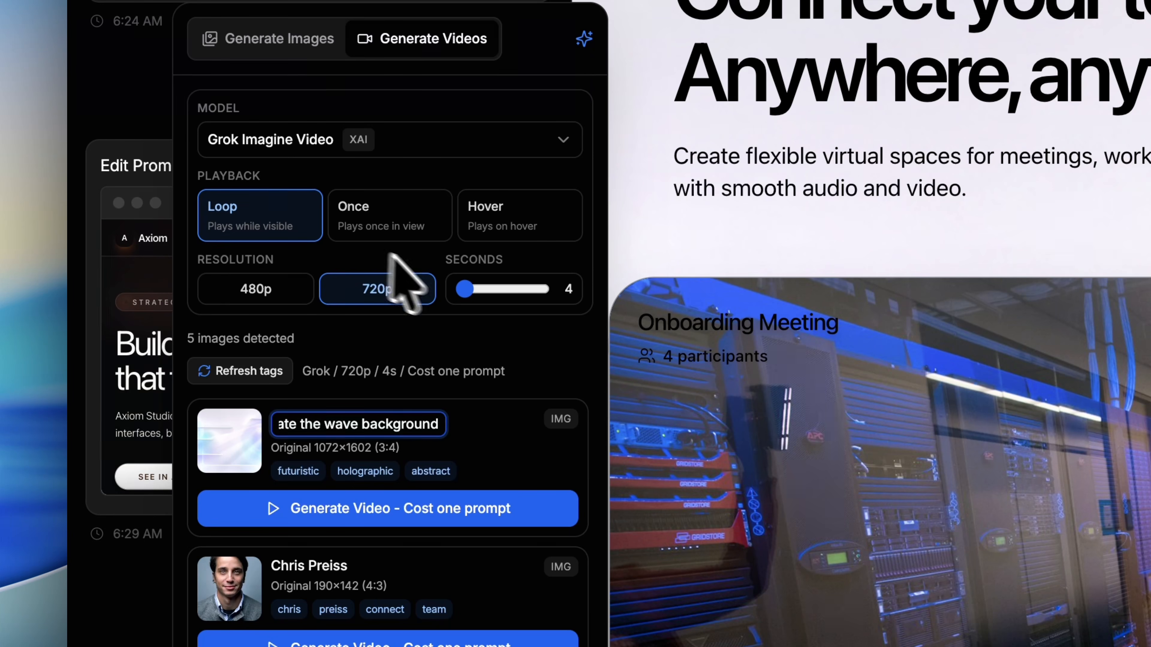
Set the video length to 6 seconds, keep the Grok Imagine Video model, and generate the looping video for the wave background
scroll(467, 272, "down", 2)
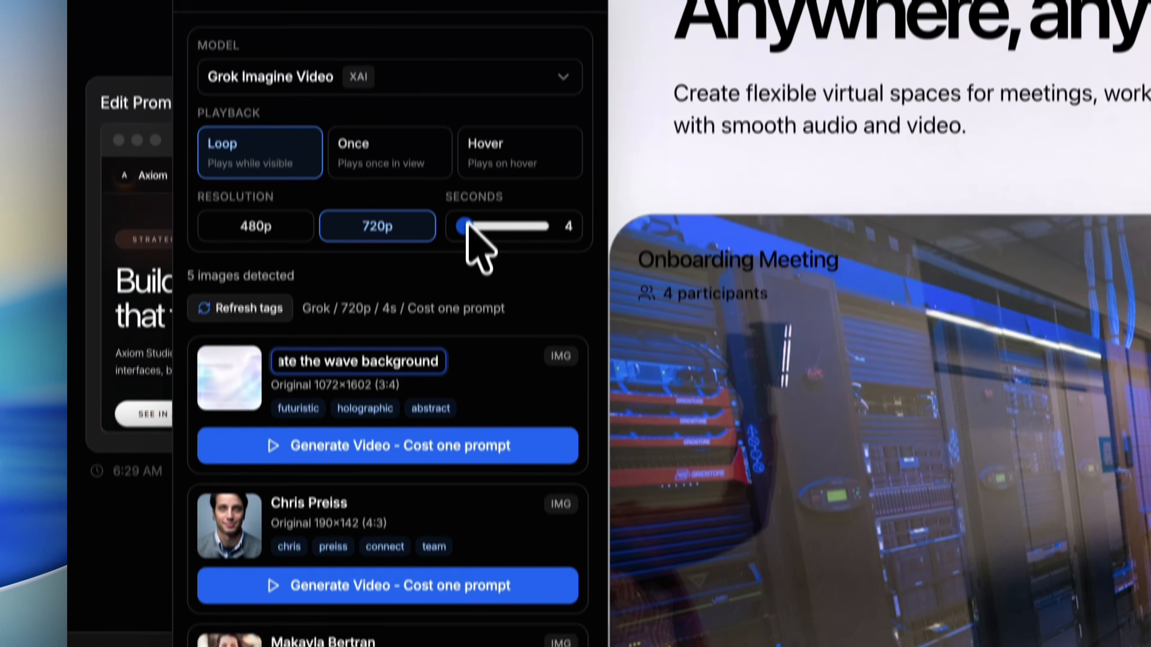
left_click_drag(467, 200, 476, 195)
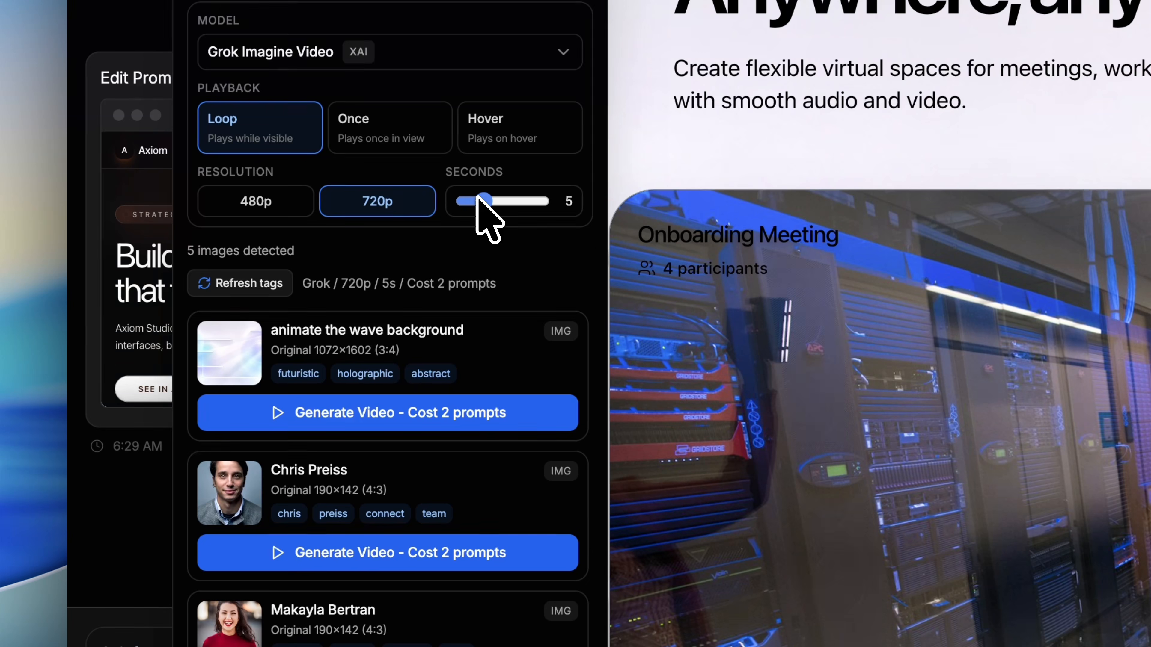
left_click_drag(477, 197, 502, 199)
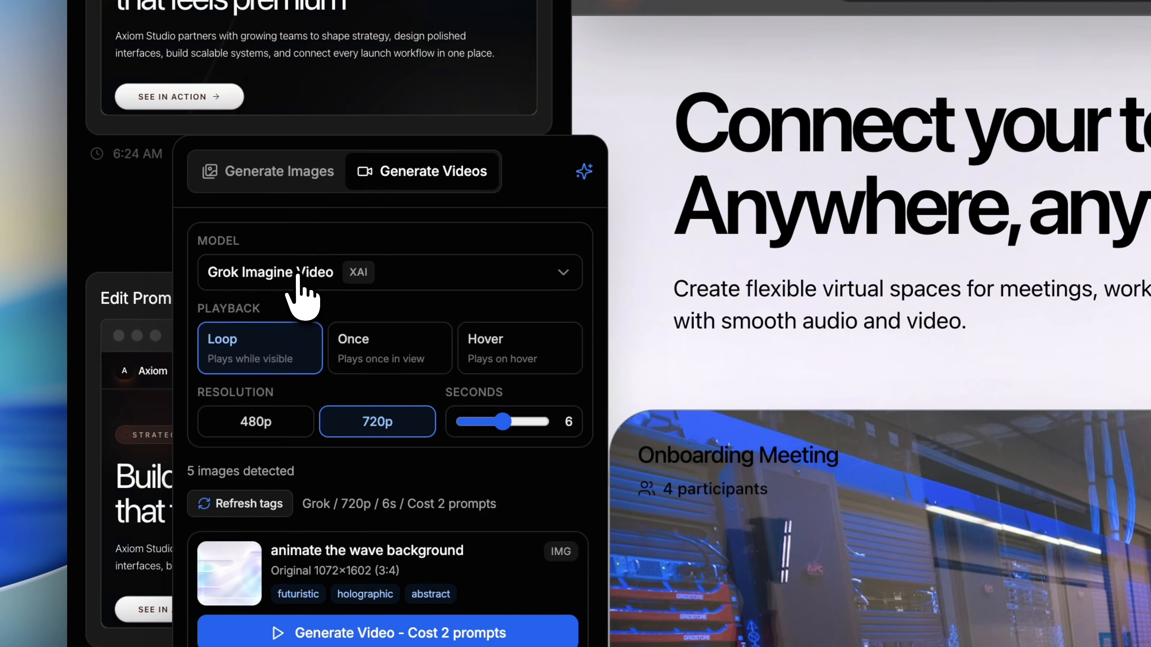
left_click(297, 52)
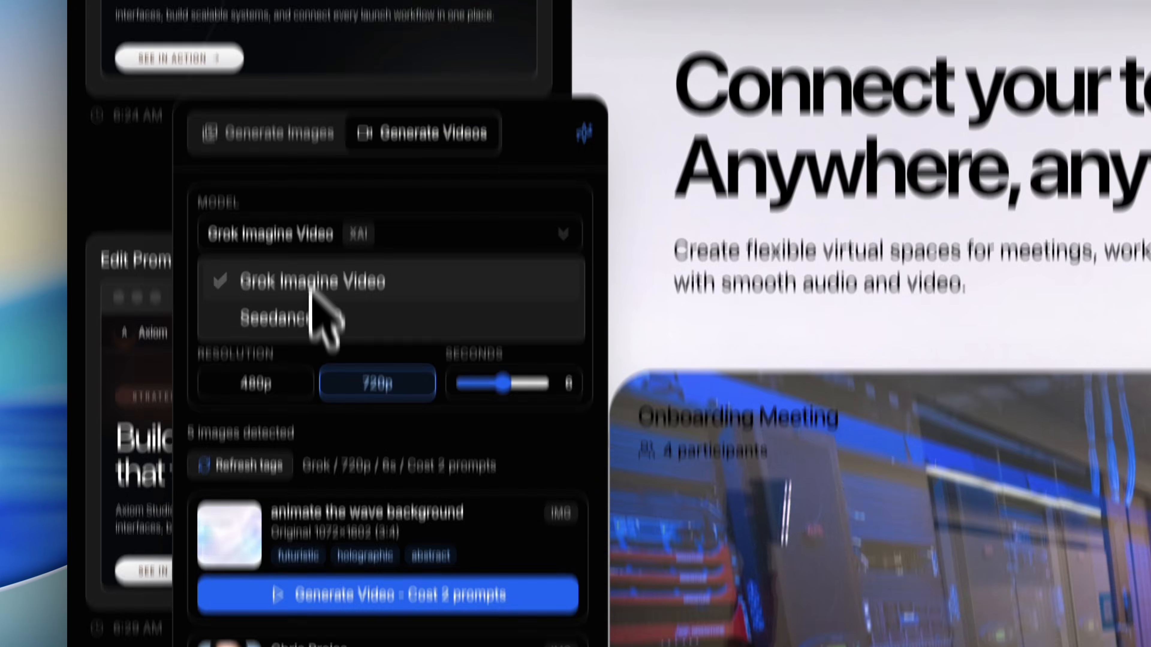
left_click(313, 329)
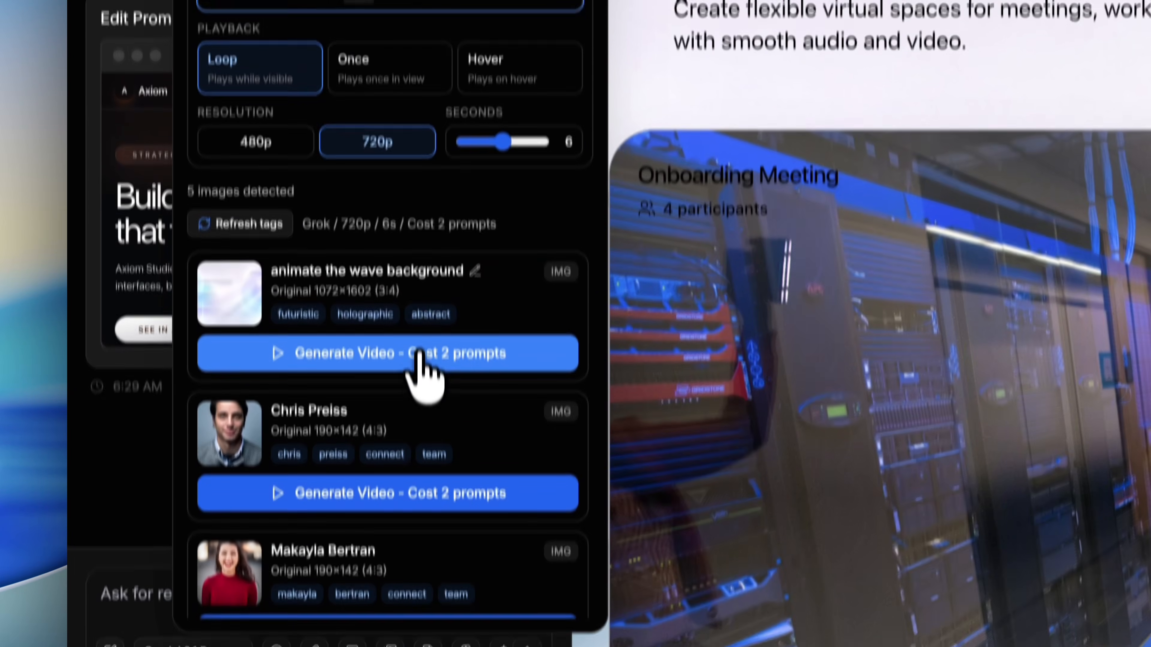
left_click(419, 489)
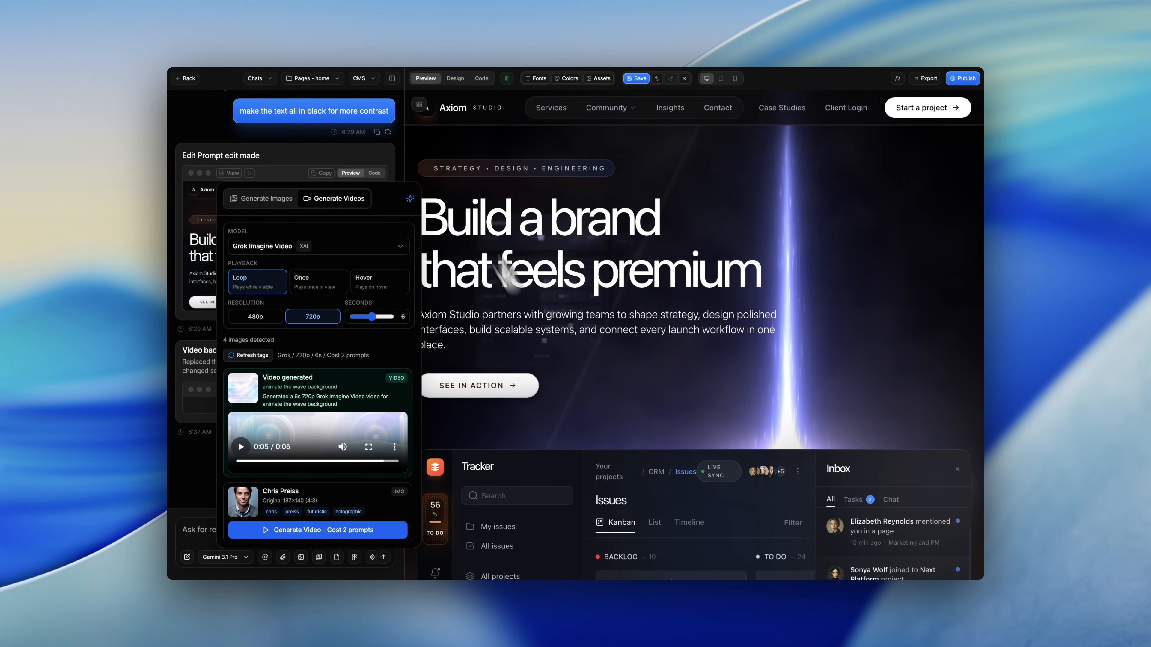
Preview the "Connect your team. Anywhere, anytime." section full width, examining its animated background, playing meeting video, and feature columns
left_click(392, 78)
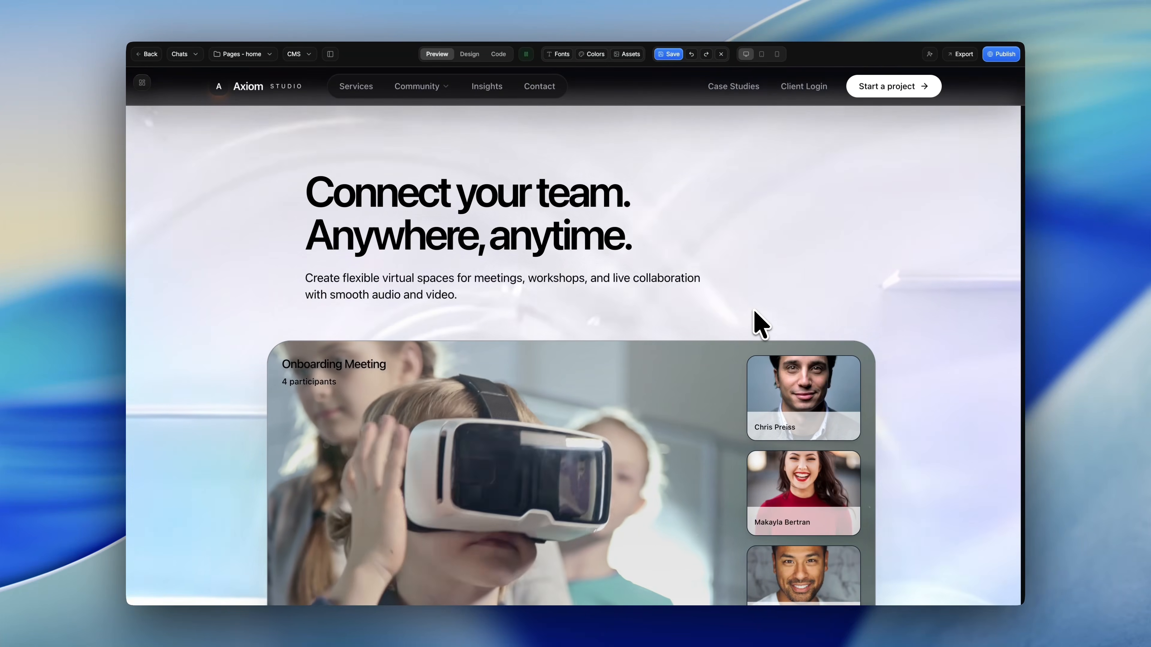
scroll(761, 324, "down", 2)
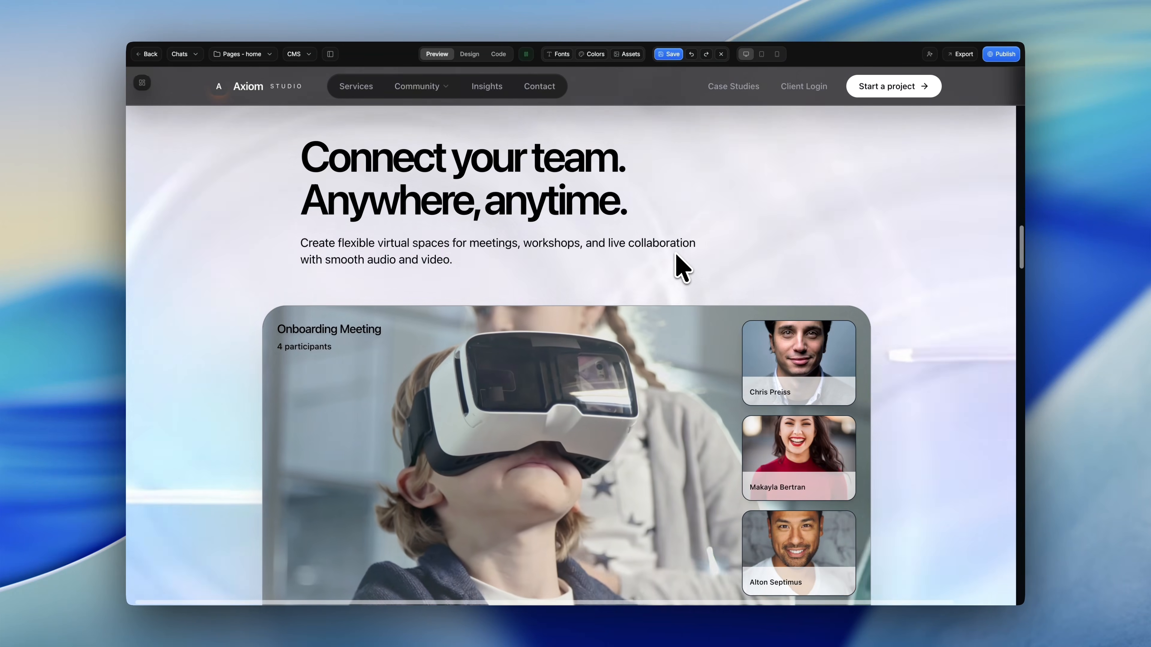
scroll(899, 425, "down", 5)
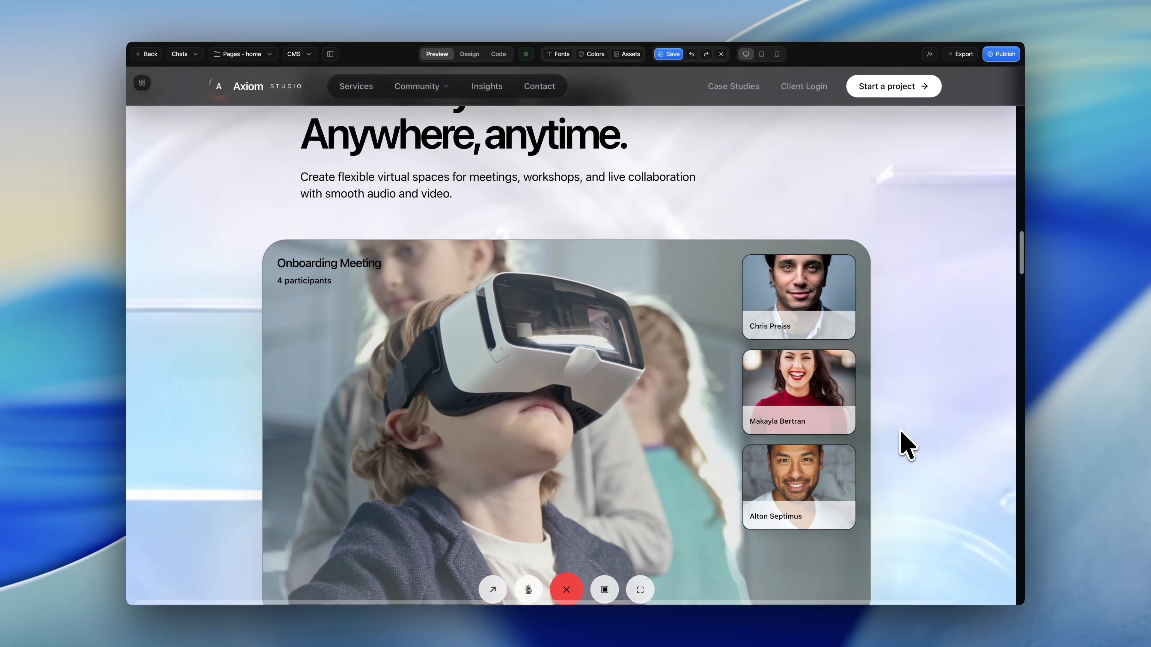
scroll(901, 433, "down", 5)
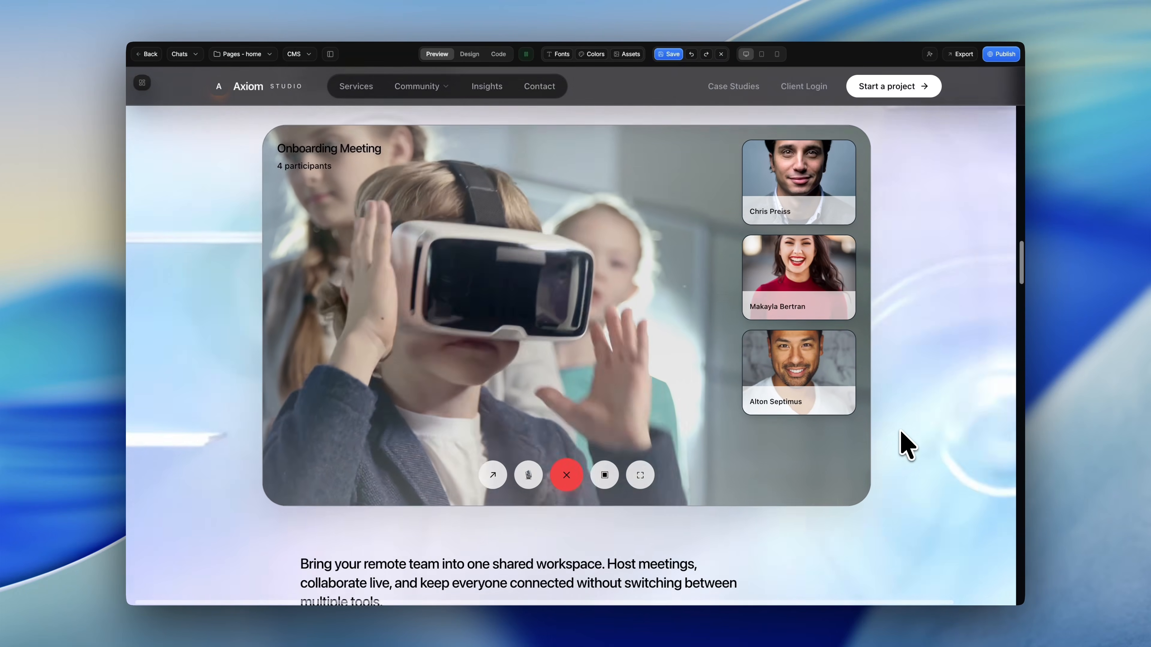
scroll(904, 444, "down", 2)
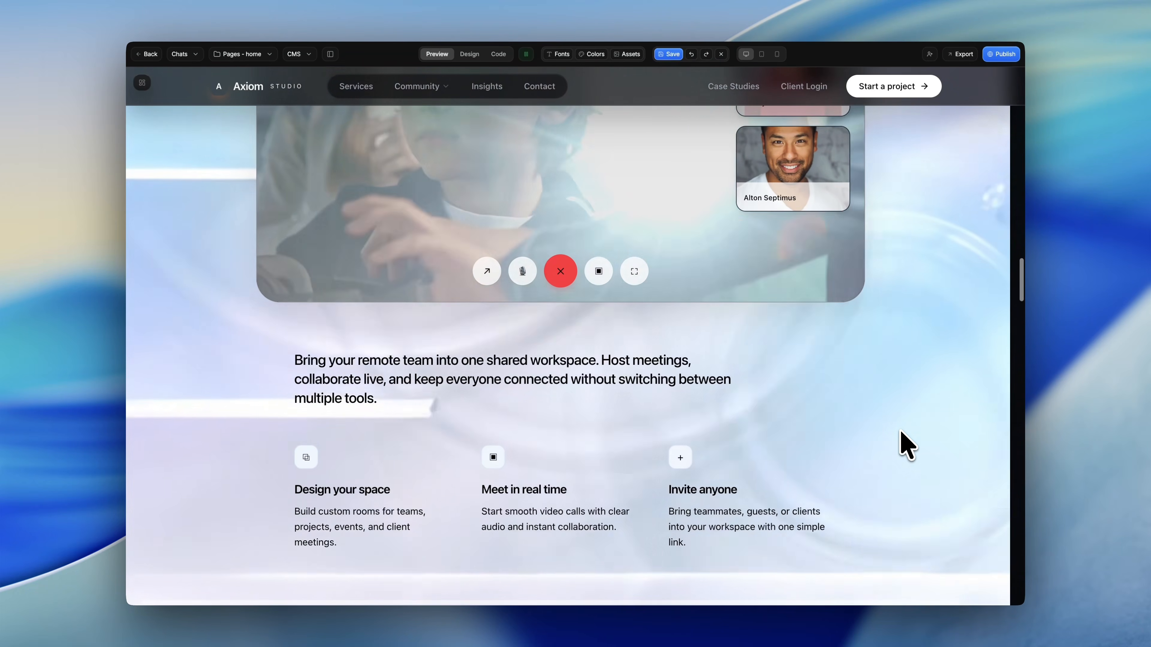
scroll(903, 444, "up", 4)
scroll(904, 444, "up", 4)
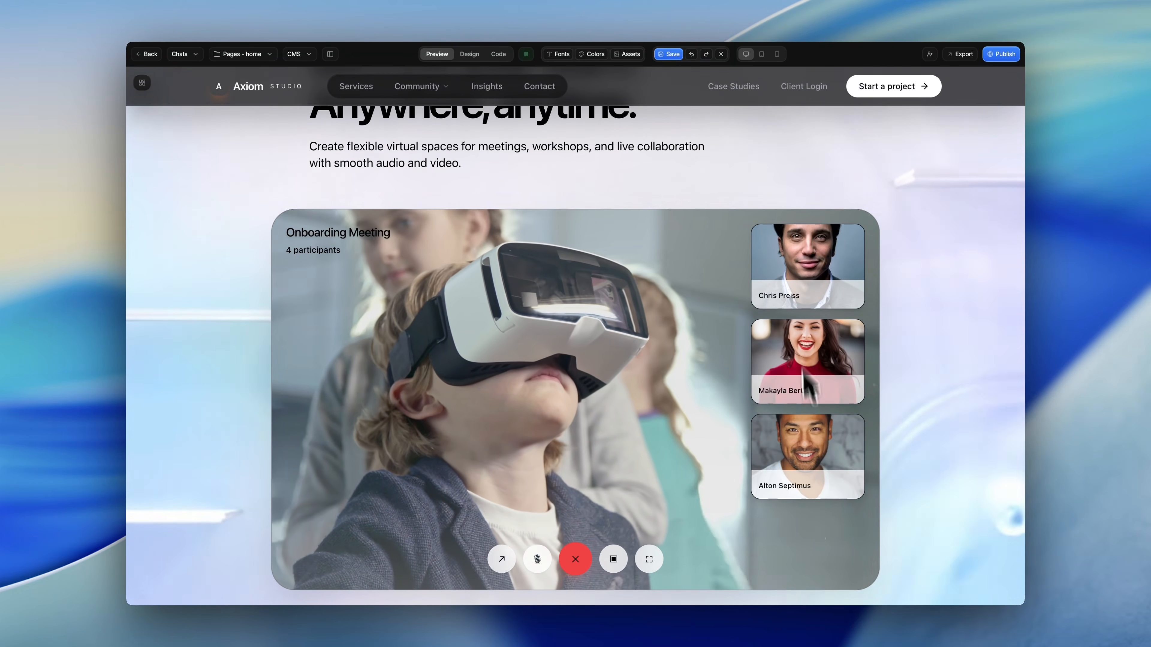
Review the "Connect your team. Anywhere, anytime." heading and the Onboarding Meeting video below it
scroll(796, 291, "up", 2)
scroll(792, 283, "up", 2)
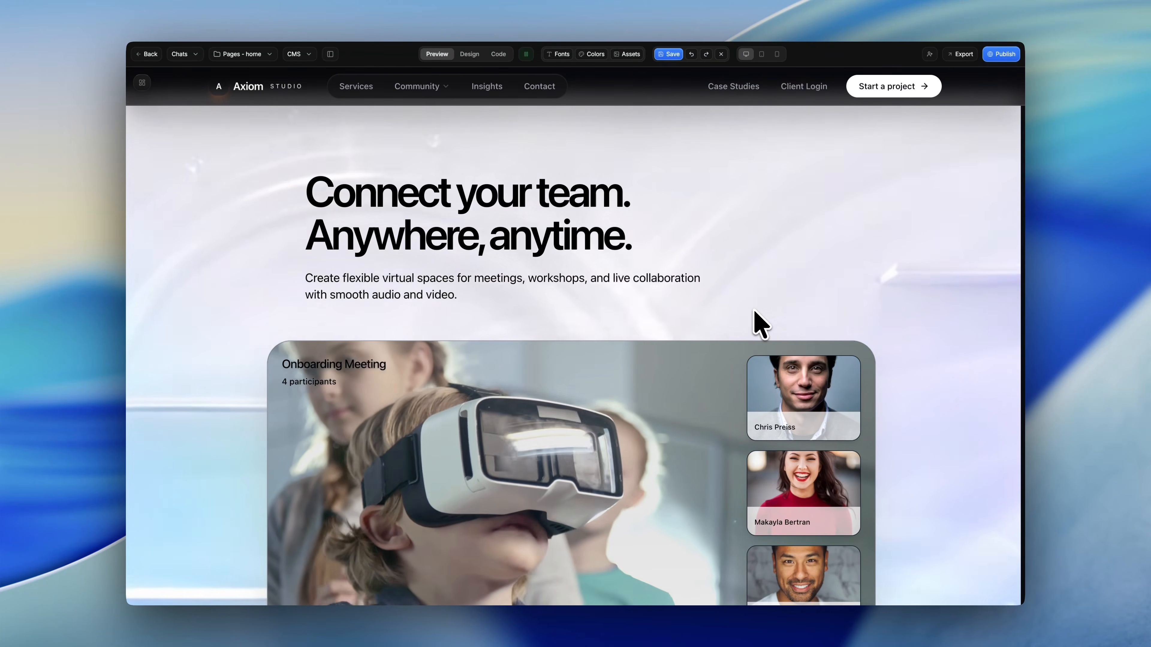
scroll(761, 324, "down", 2)
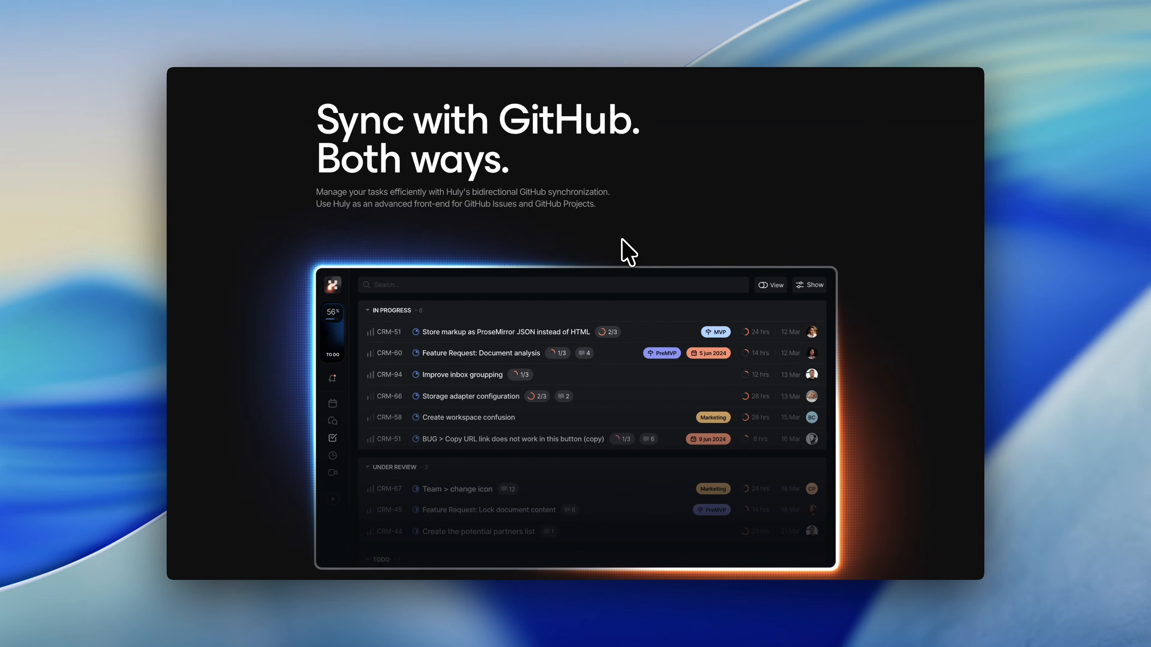
Switch to the Huly reference site, examine its "Sync with GitHub. Both ways." section, and capture a screenshot of the heading and dashboard
scroll(623, 243, "down", 8)
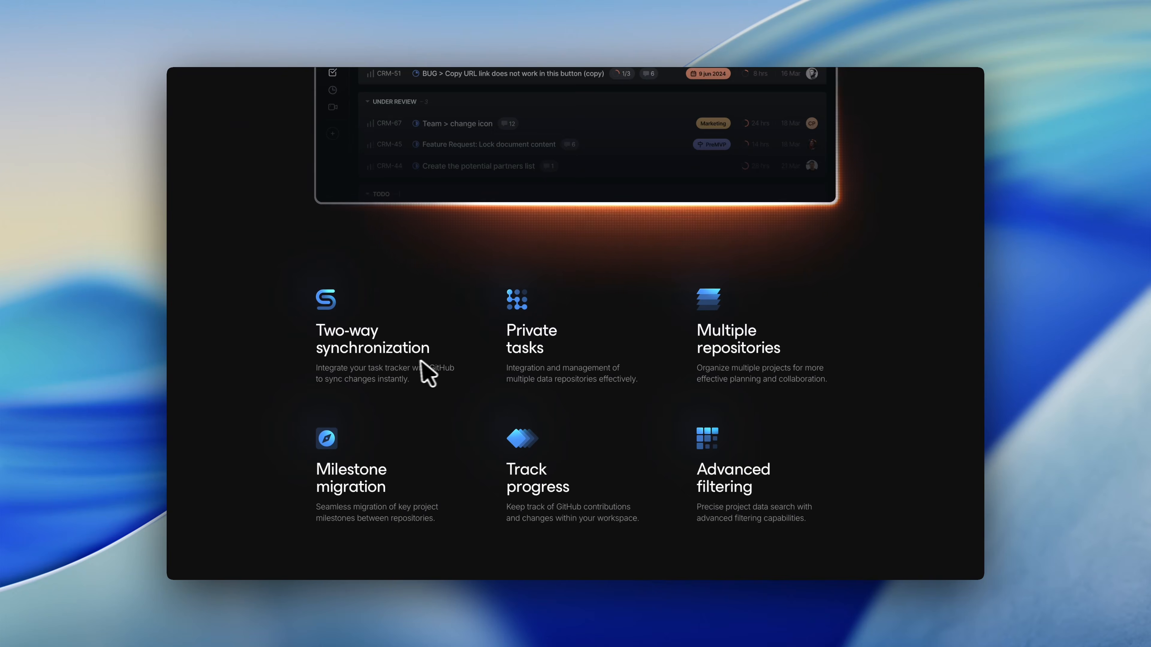
scroll(416, 372, "up", 10)
scroll(412, 361, "down", 2)
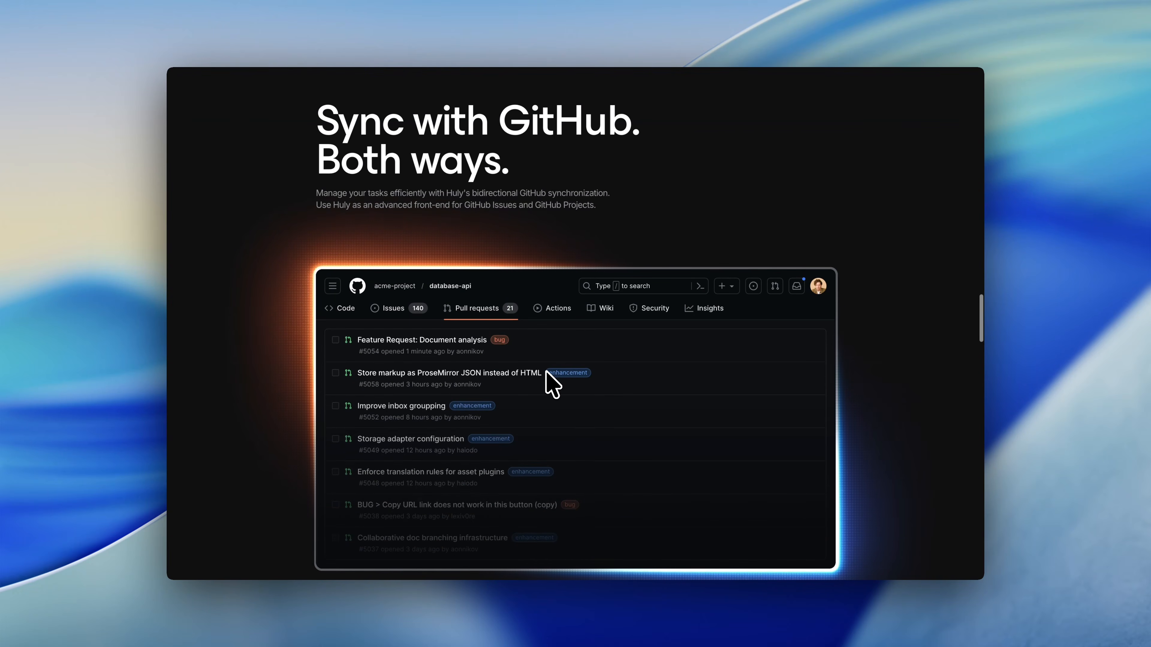
scroll(547, 373, "down", 2)
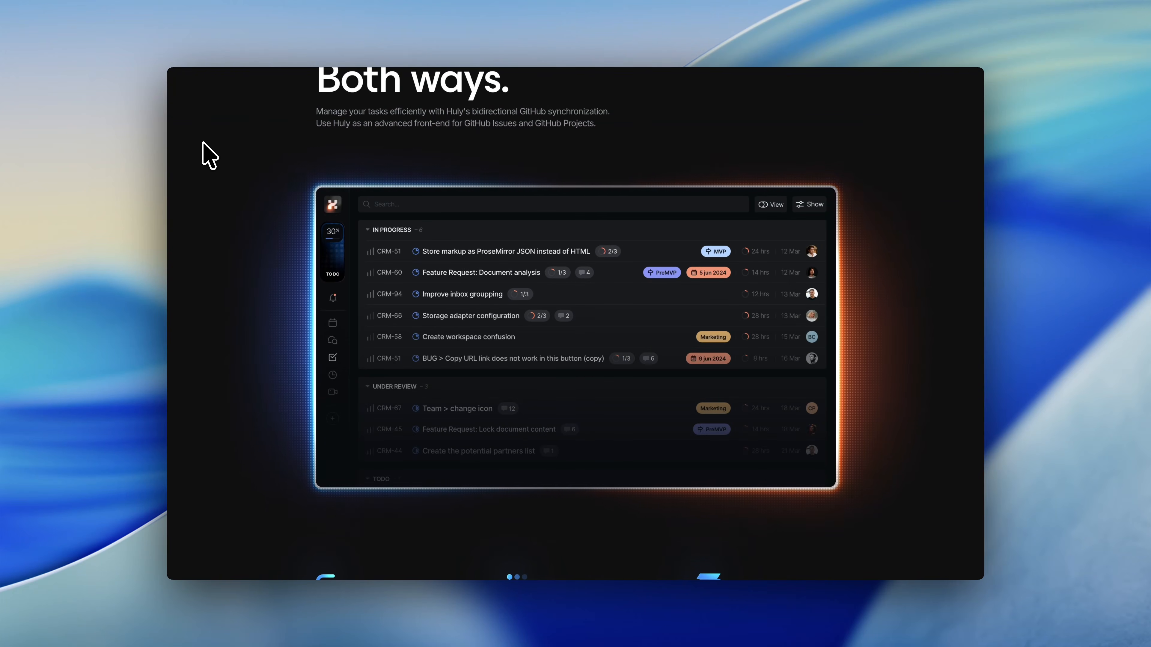
left_click_drag(203, 142, 935, 567)
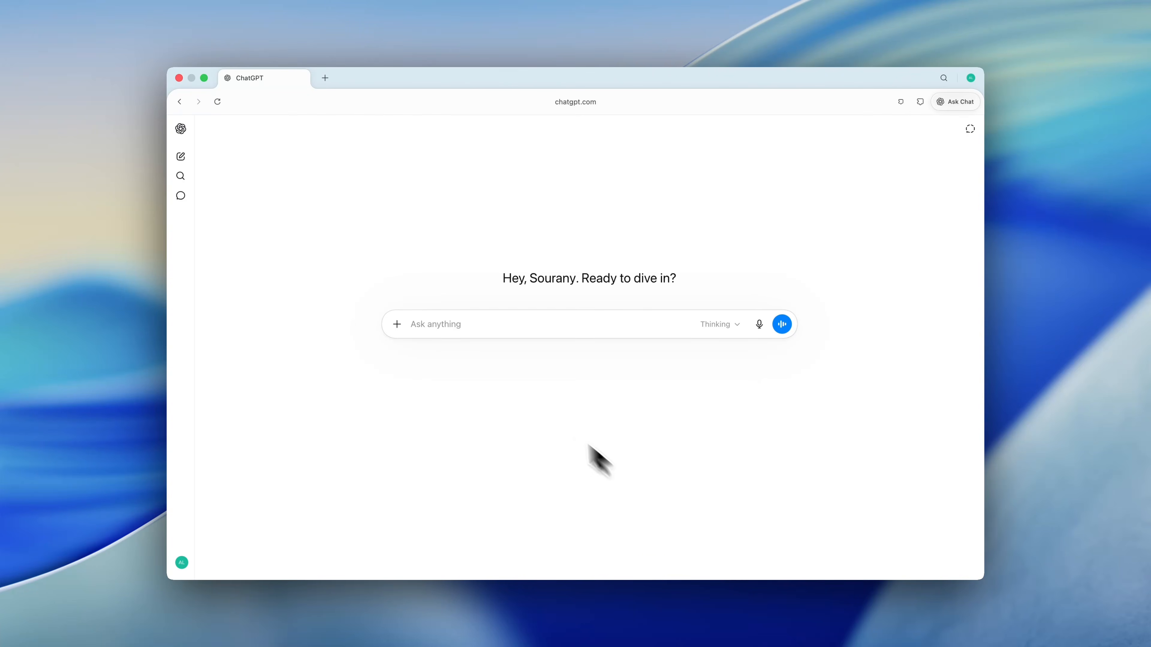
Attach the new screenshot in ChatGPT and request a detailed description recreating its layout with changed text and an animated gradient beam border
left_click(397, 325)
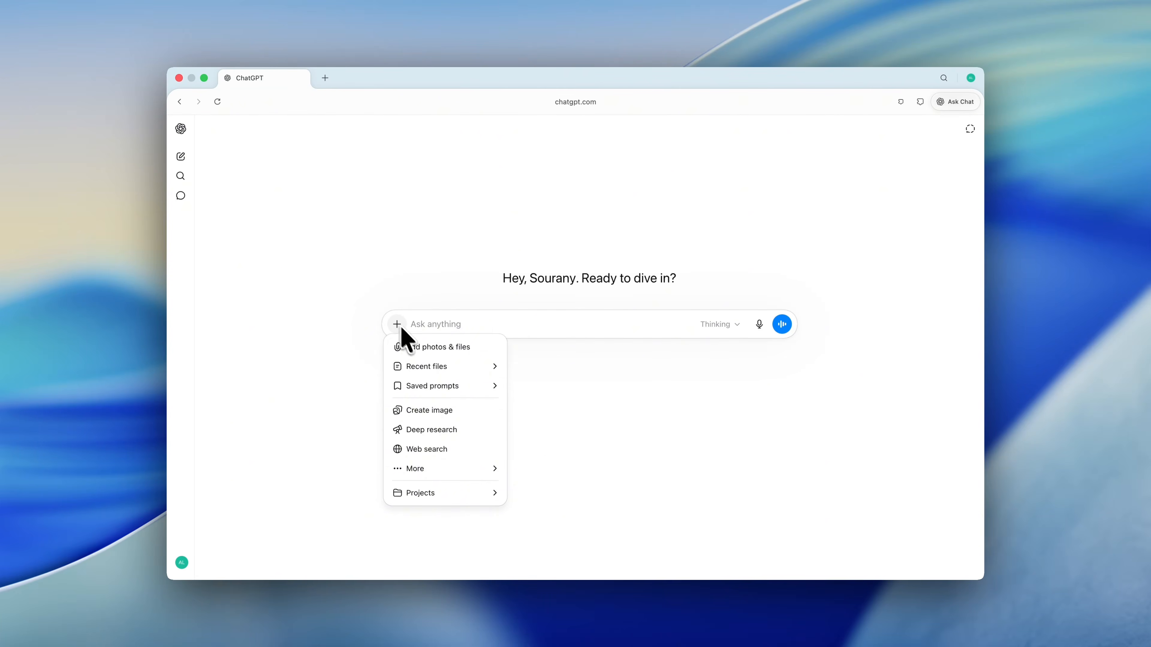
left_click(416, 348)
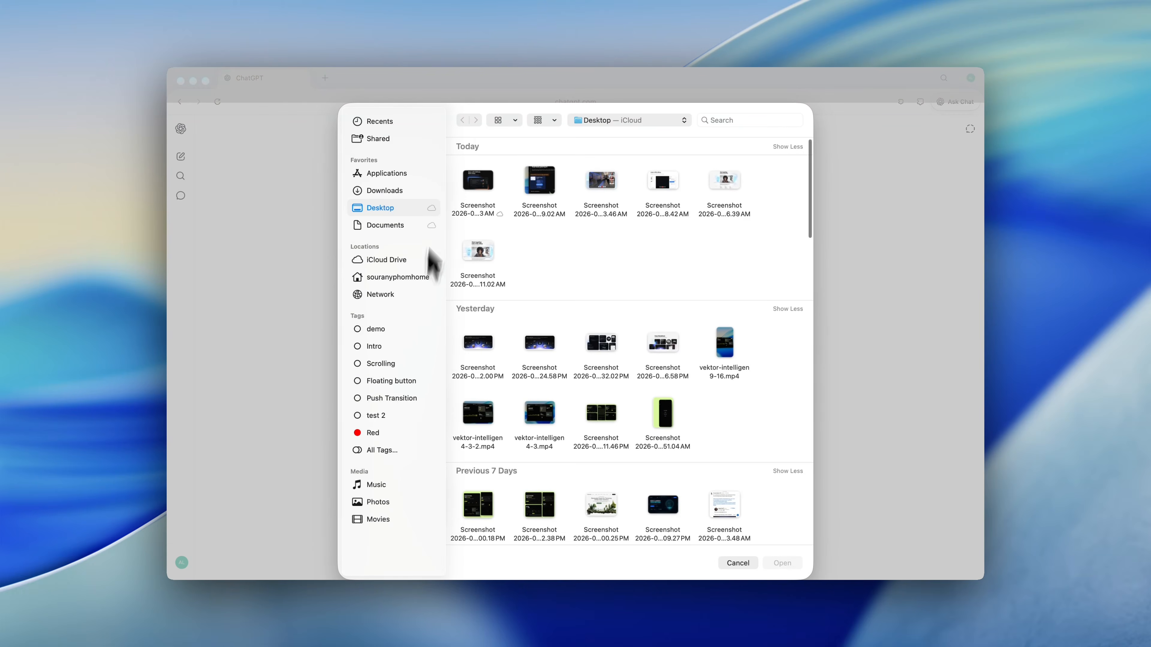
left_click(478, 192)
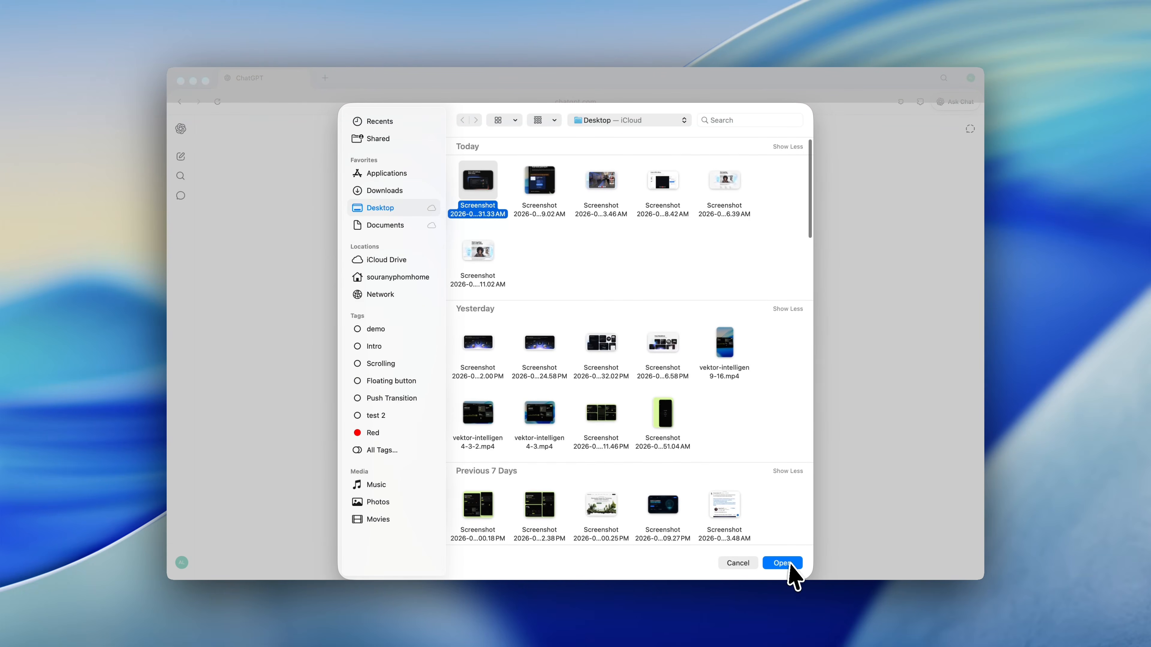
left_click(788, 564)
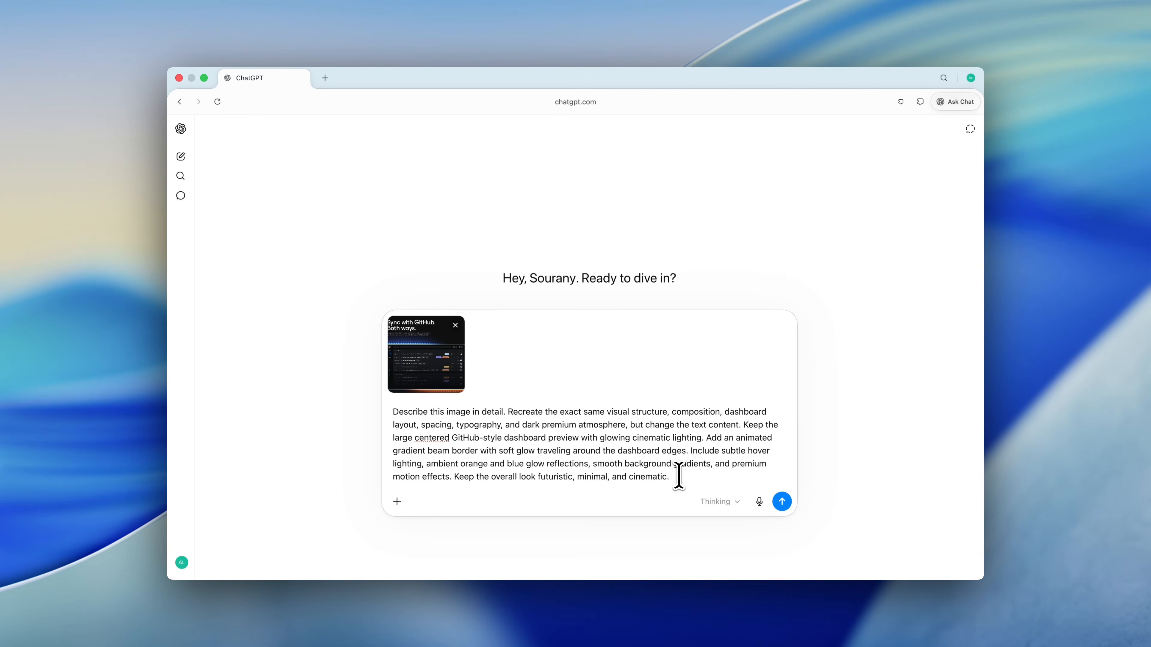
left_click(781, 501)
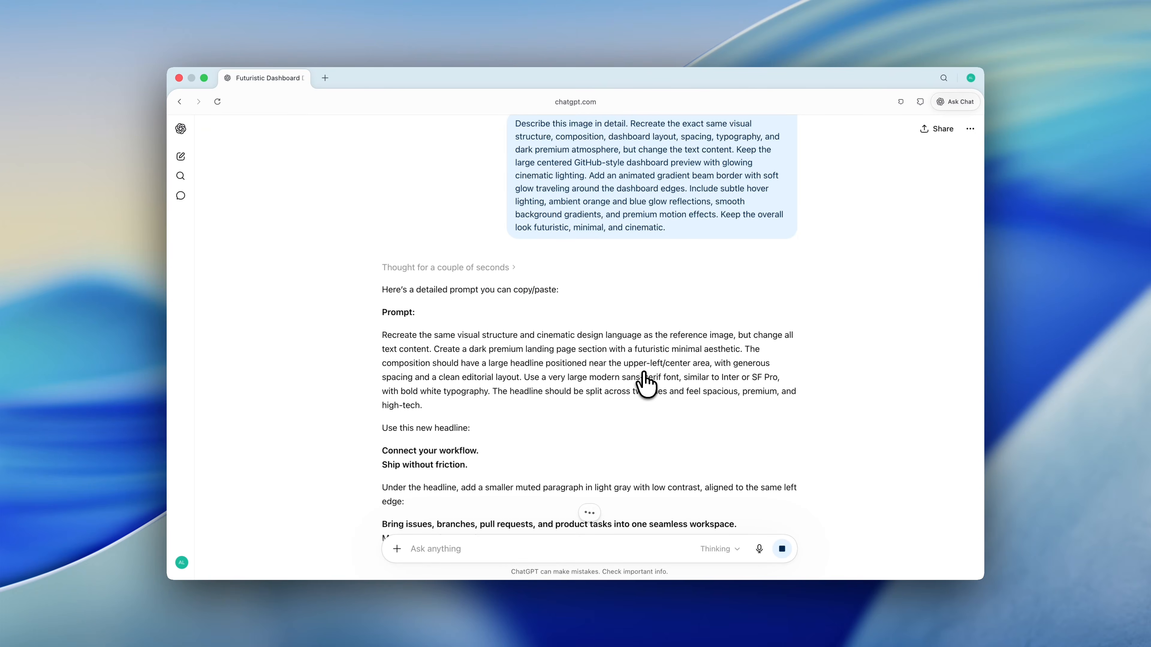
Read through ChatGPT's detailed dashboard section prompt and copy the whole response
scroll(644, 378, "down", 5)
scroll(643, 378, "down", 7)
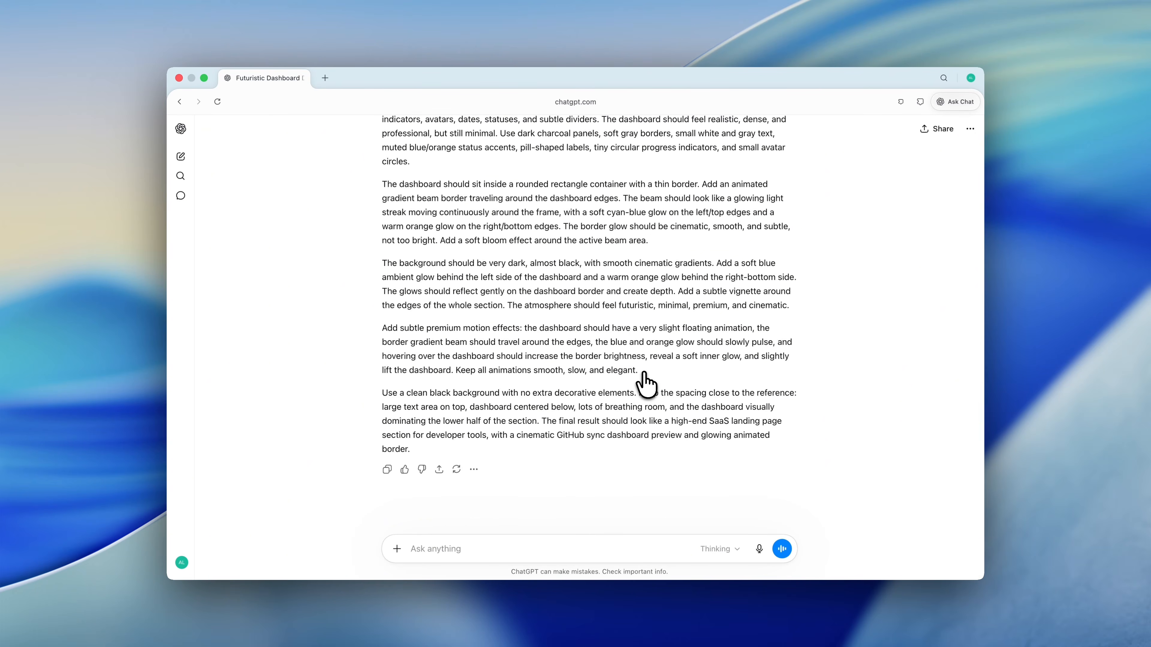
left_click(387, 469)
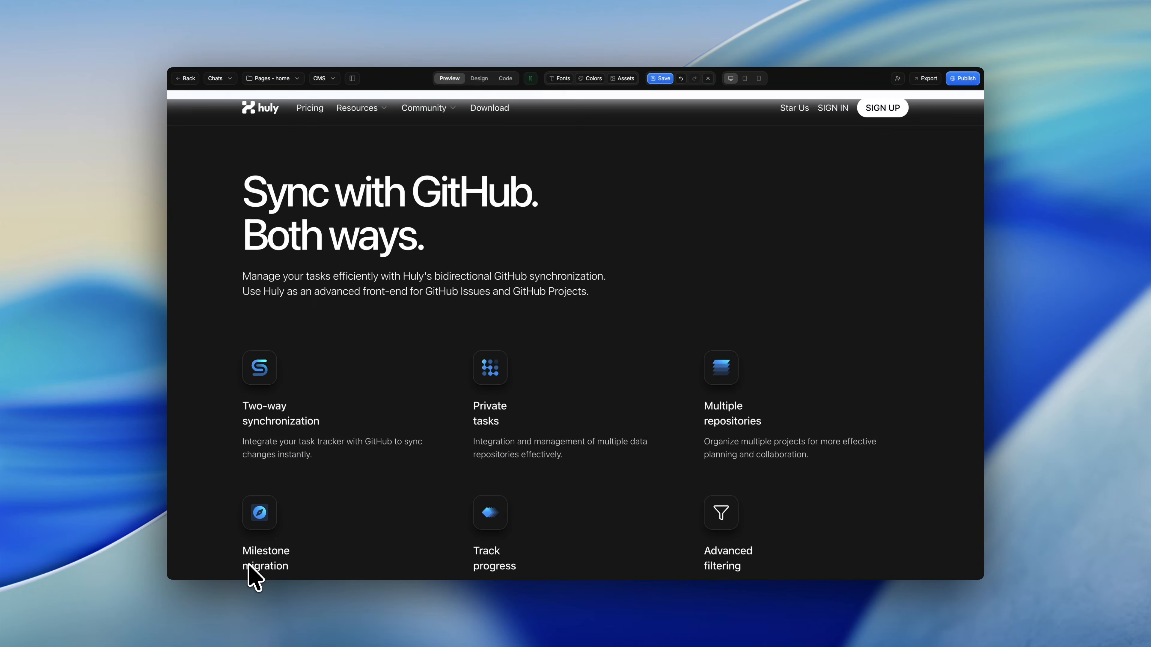
Switch to Aura, select the "Sync with GitHub. Both ways." section in design mode, and attach the dashboard screenshot to its prompt
scroll(790, 318, "down", 2)
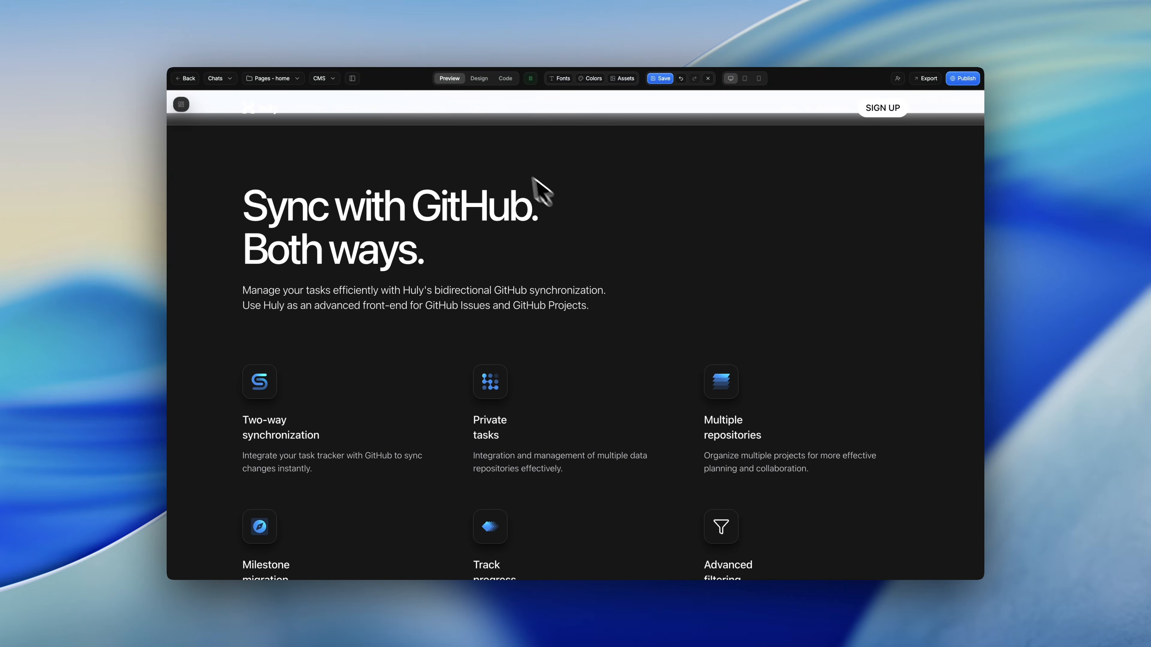
left_click(479, 79)
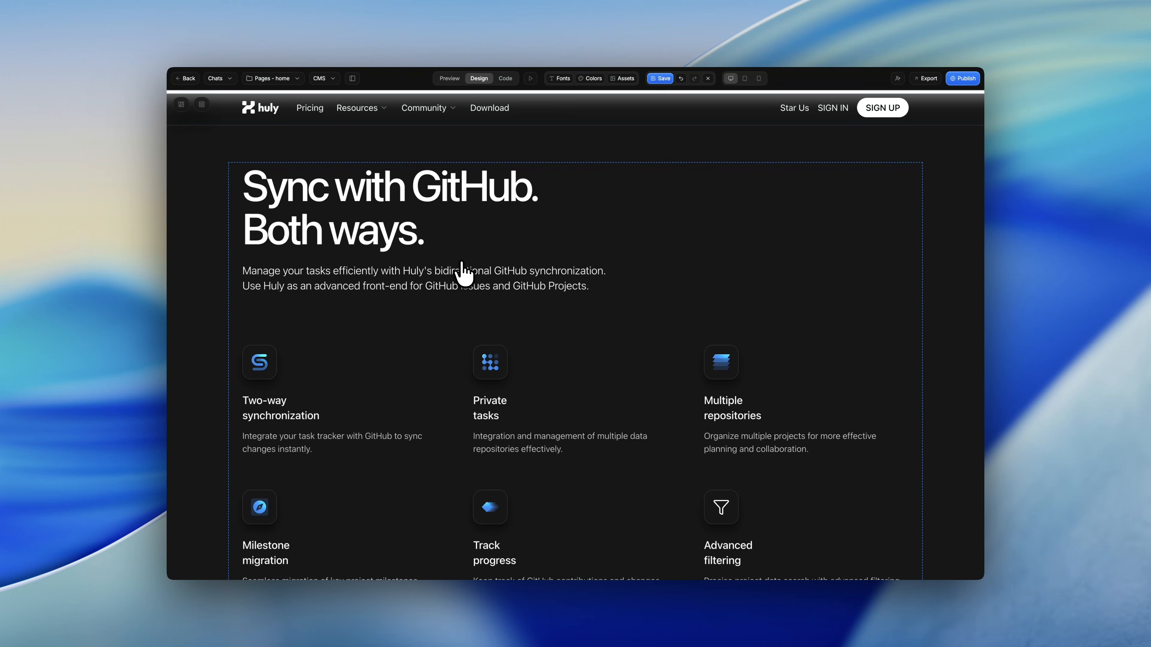
left_click(192, 195)
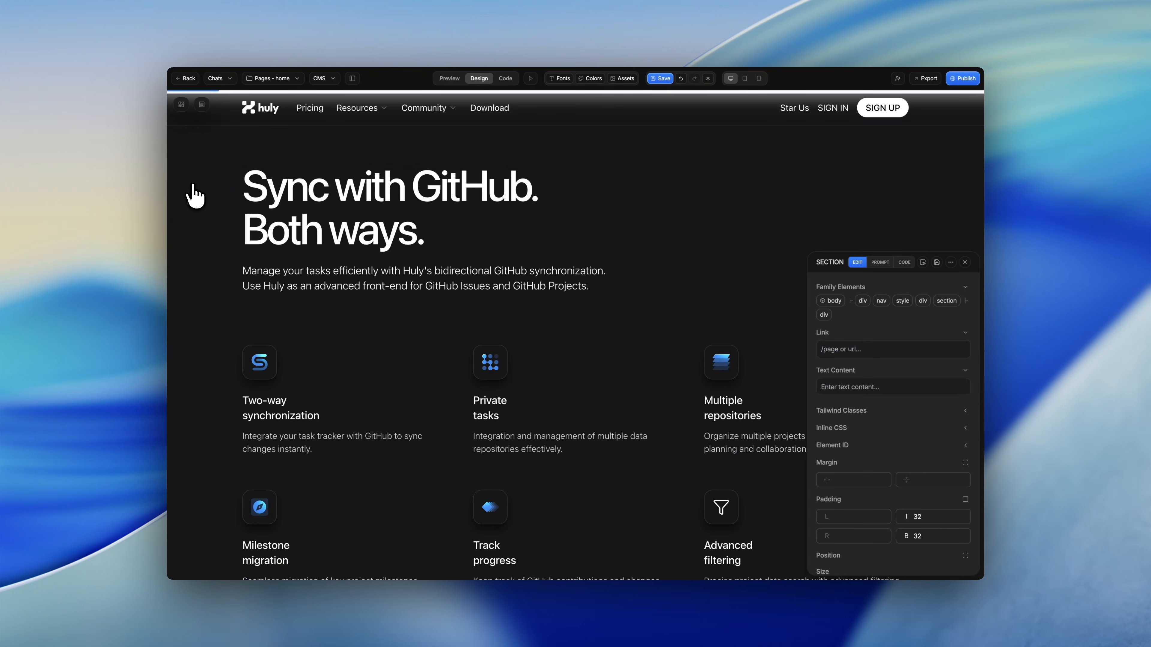
left_click(881, 265)
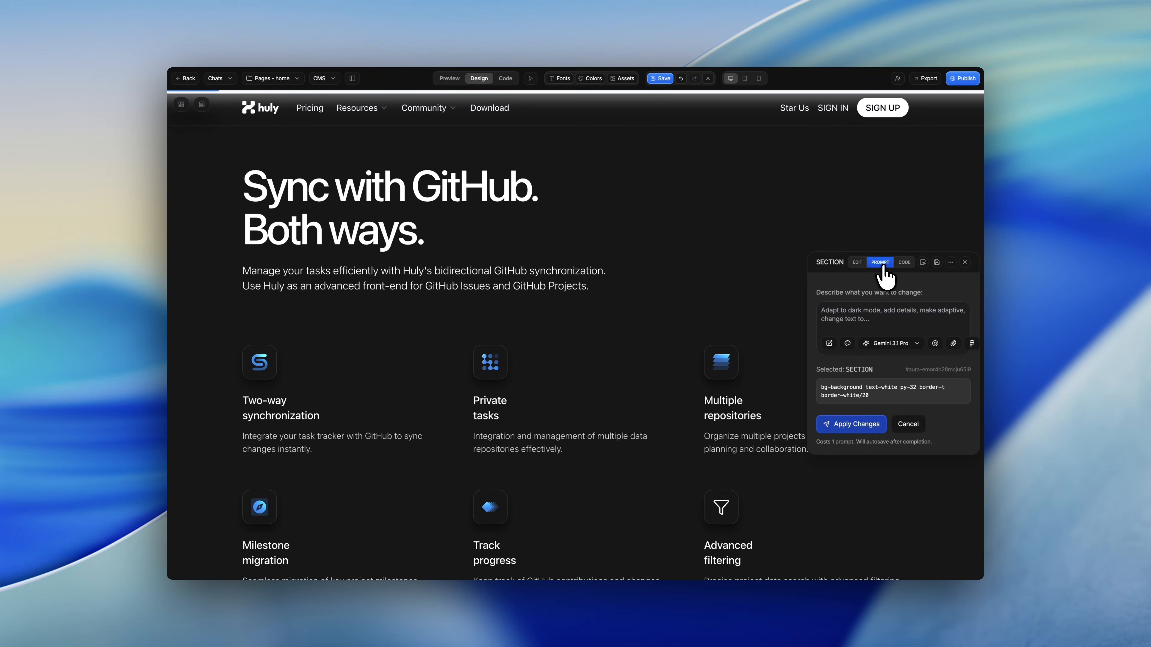
left_click(953, 344)
left_click(344, 173)
left_click(937, 539)
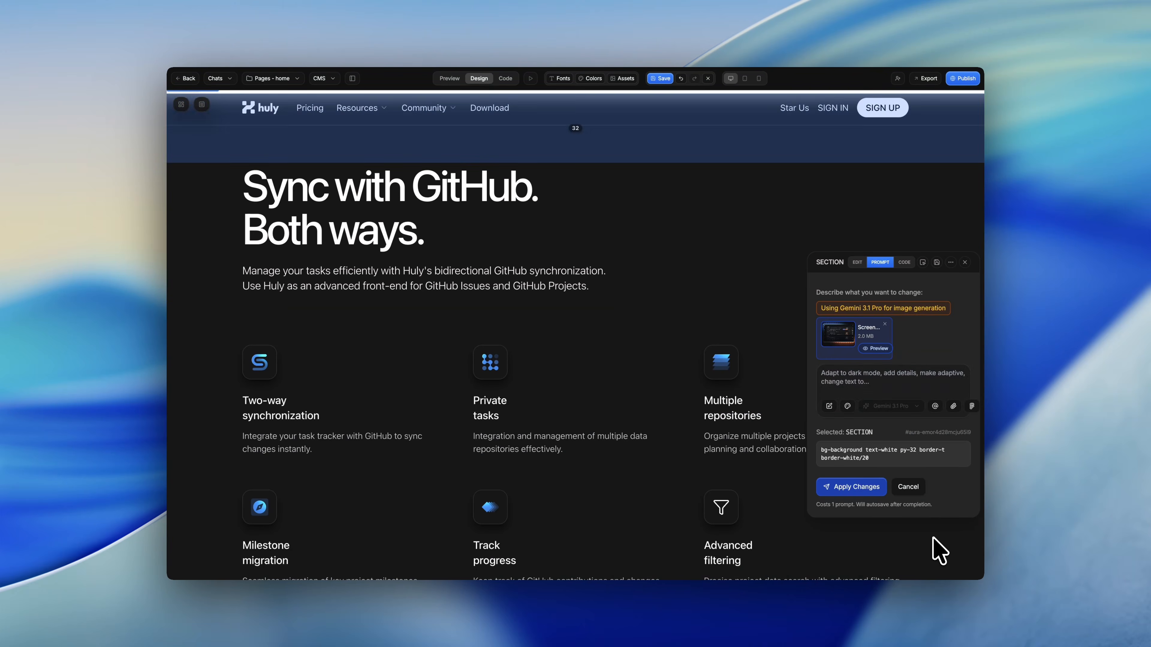
Paste the detailed dashboard prompt into the section's change description, review it, and apply the changes
left_click(868, 387)
key("super+v")
scroll(859, 385, "up", 10)
scroll(861, 390, "down", 6)
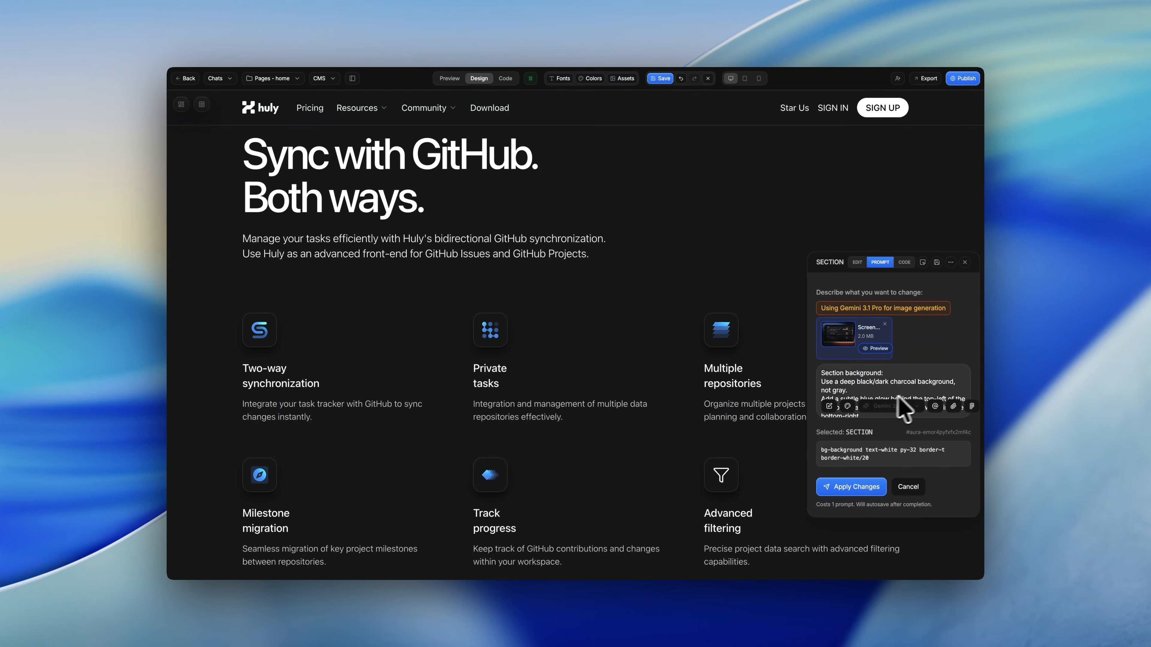
scroll(917, 392, "down", 3)
left_click(853, 487)
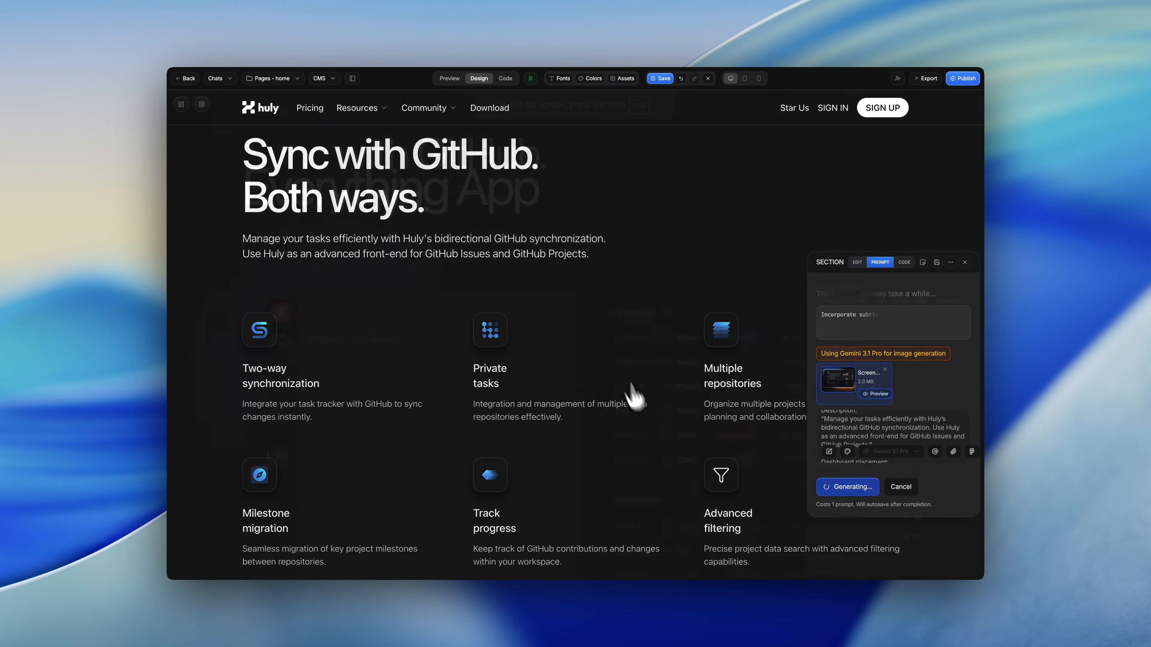
Preview the regenerated GitHub section, examining its heading, issue dashboard, animated border glow, and six feature descriptions
left_click(449, 79)
scroll(476, 303, "down", 10)
scroll(476, 306, "down", 10)
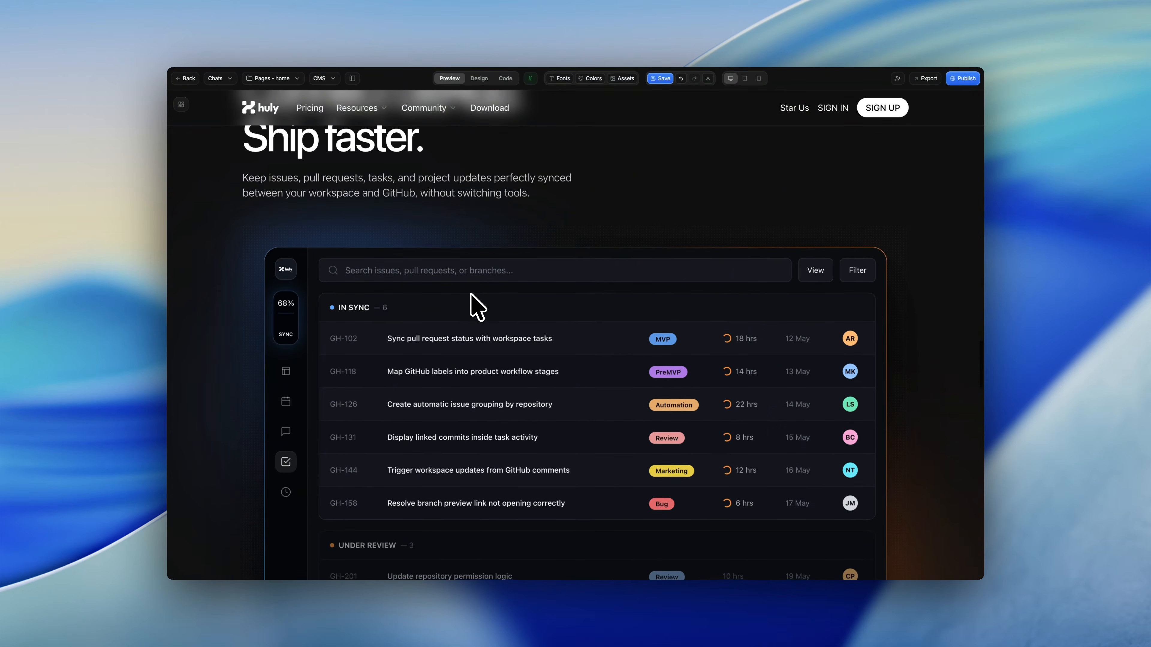
scroll(473, 306, "up", 2)
scroll(476, 306, "down", 4)
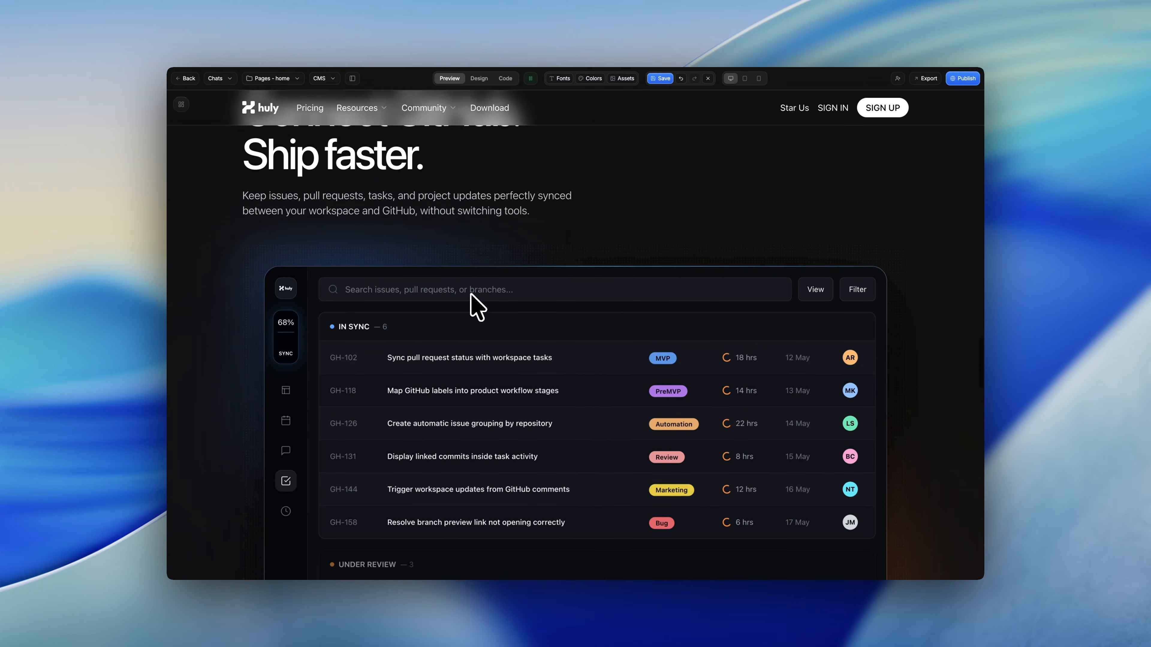
scroll(473, 306, "down", 1)
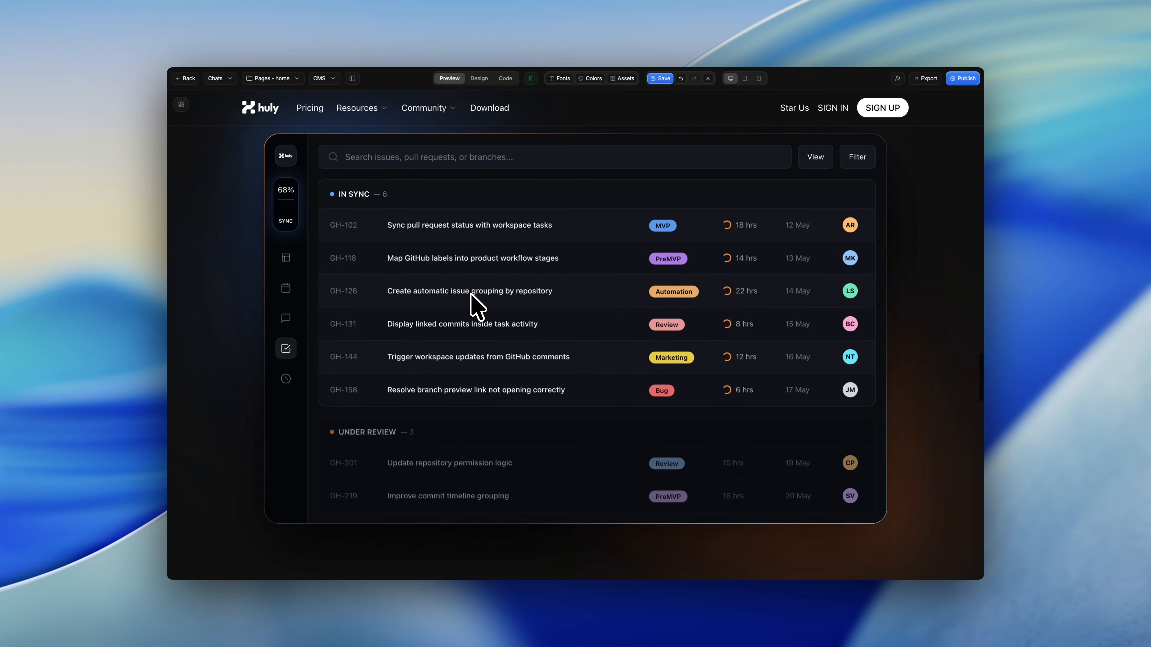
scroll(473, 306, "down", 7)
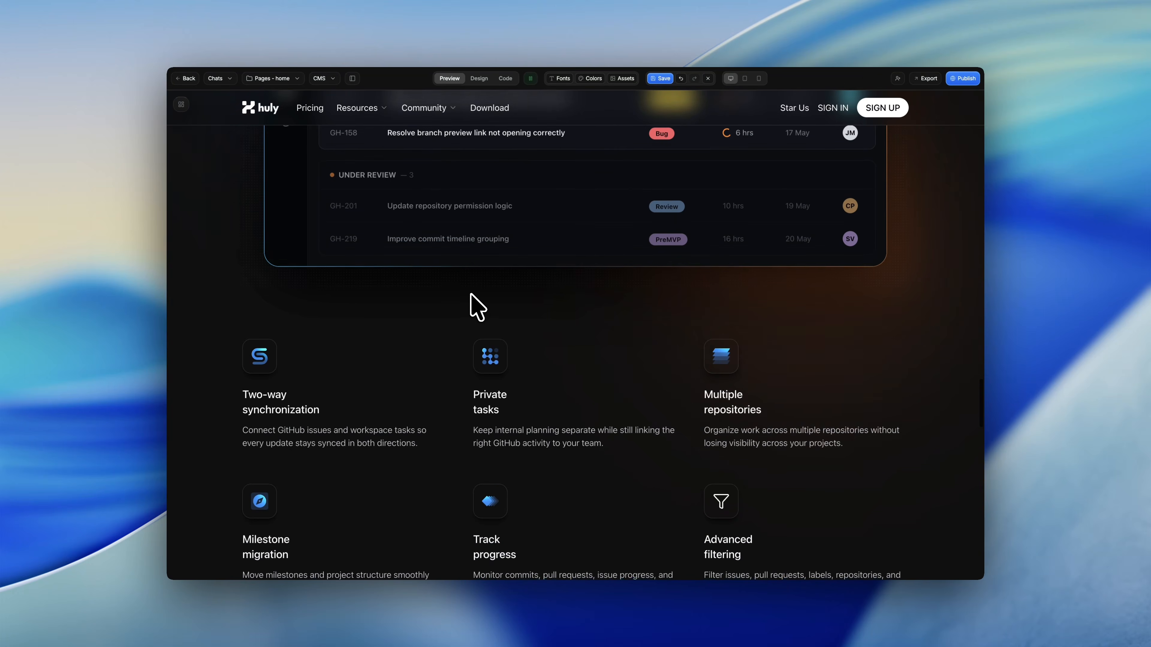
scroll(473, 306, "down", 2)
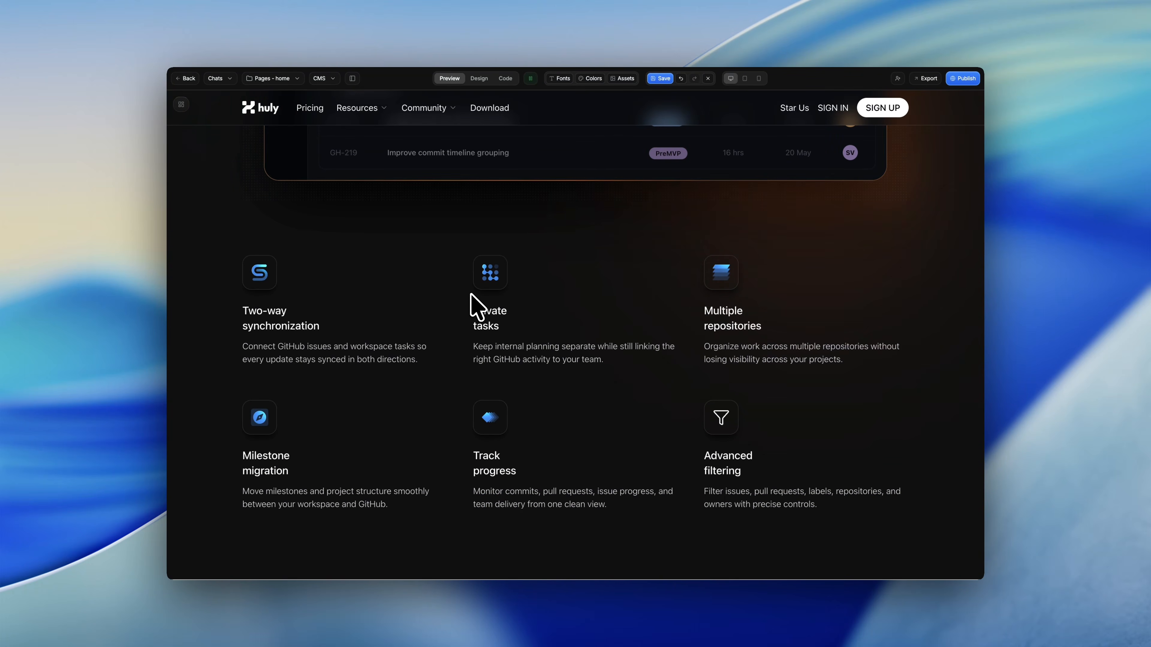
scroll(470, 293, "up", 12)
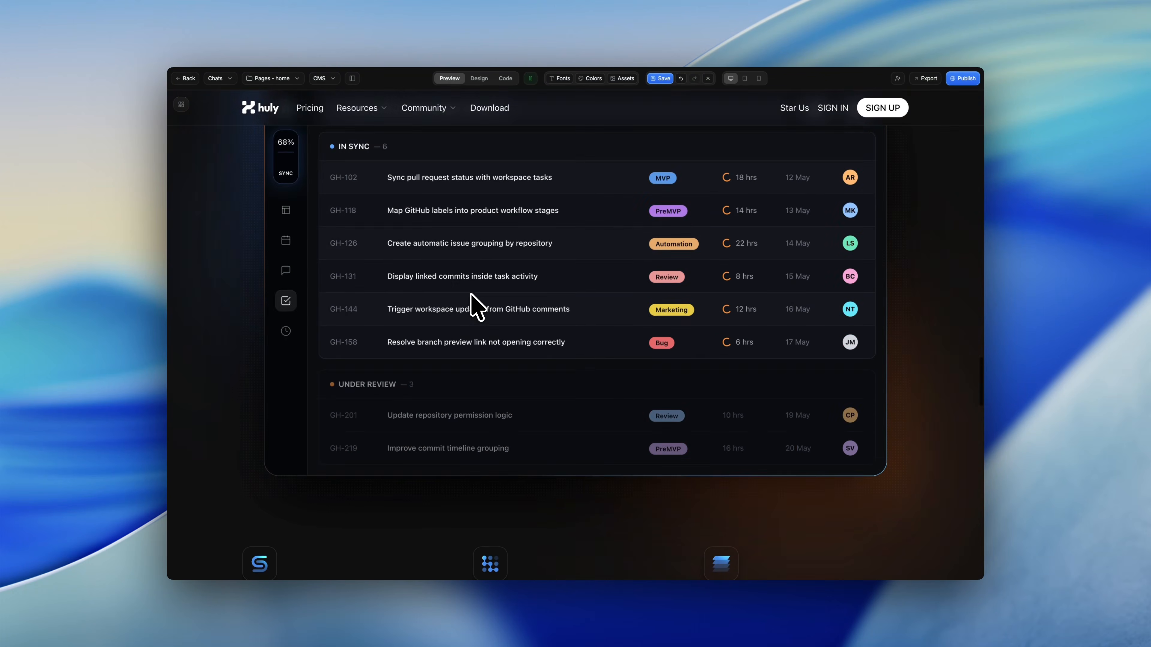
scroll(471, 305, "up", 2)
scroll(471, 306, "down", 4)
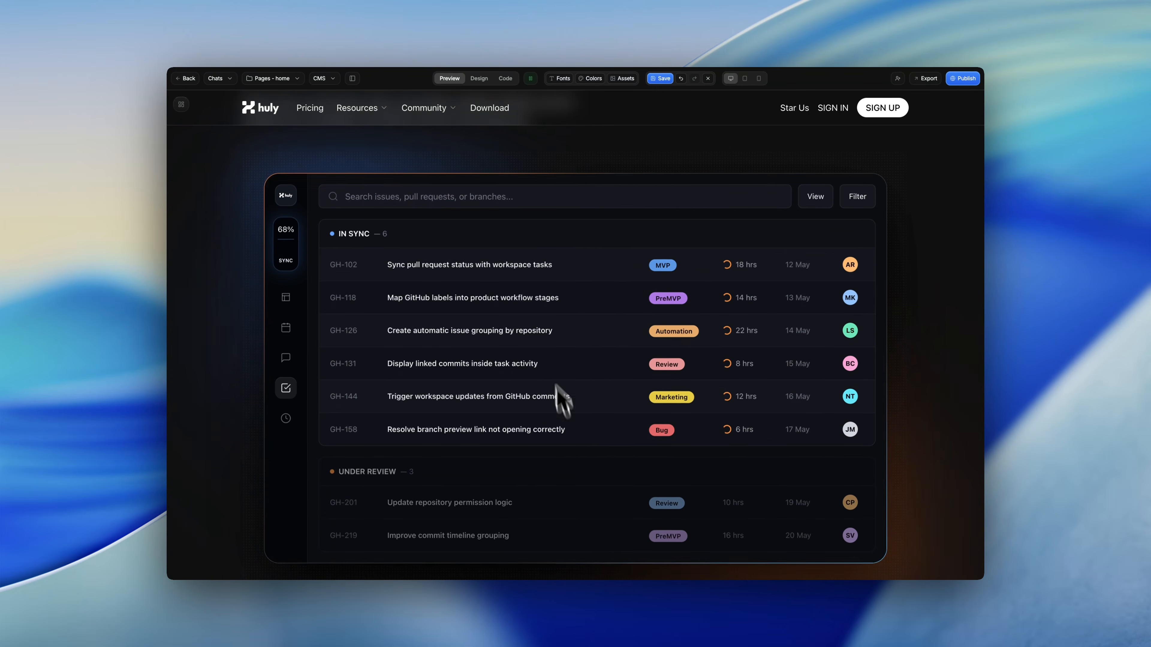
scroll(616, 328, "down", 10)
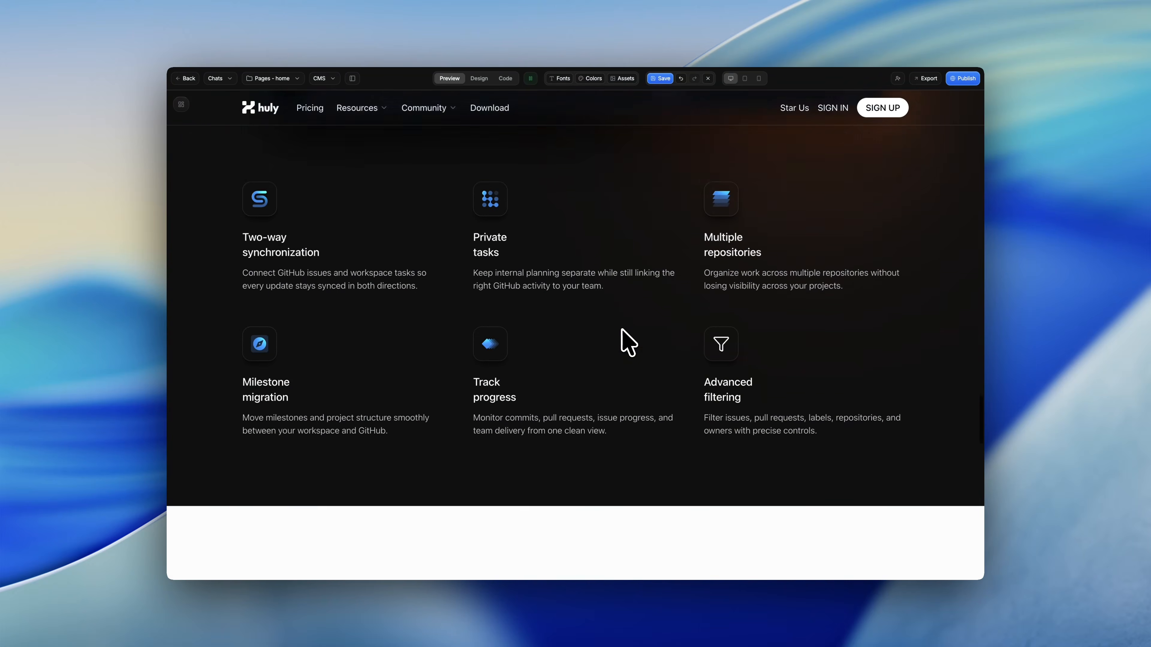
Examine the Huly MetaBrain section's heading, description, and empty card layout in the preview
scroll(628, 343, "down", 4)
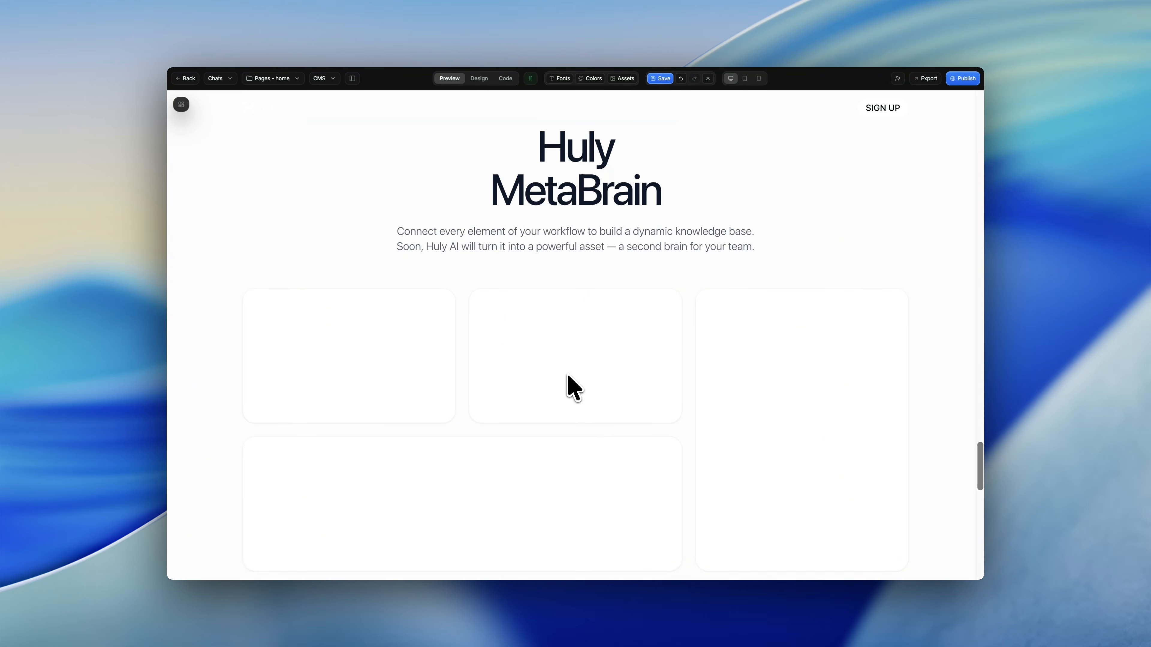
scroll(728, 268, "down", 2)
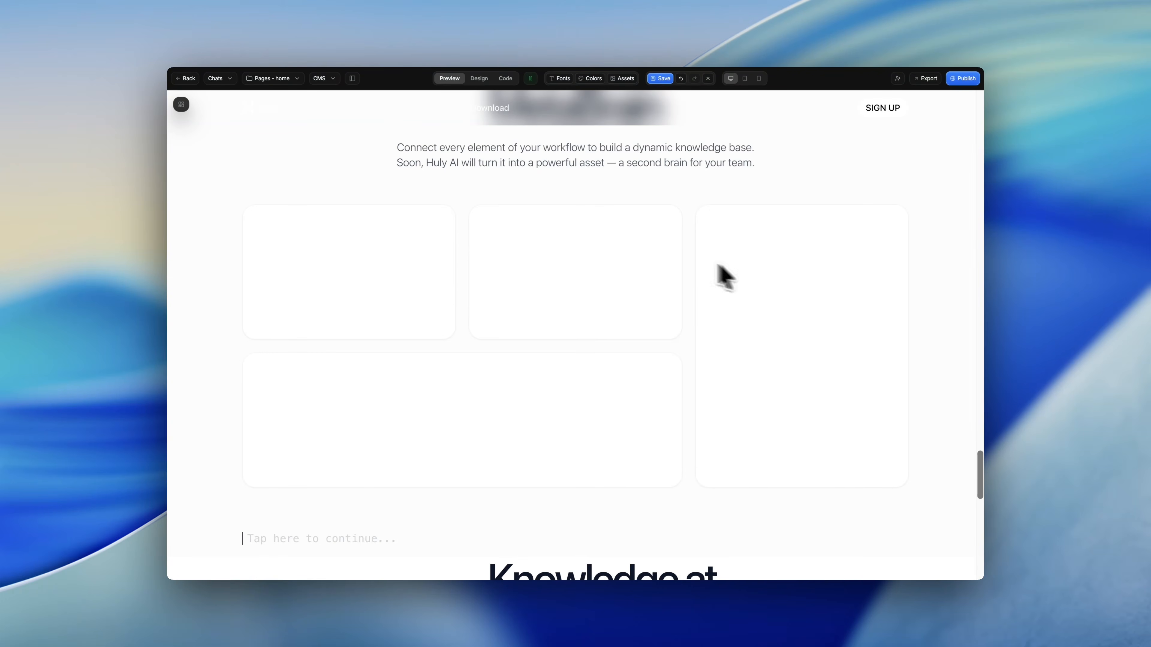
scroll(539, 291, "up", 1)
scroll(542, 302, "up", 1)
scroll(542, 301, "down", 1)
scroll(541, 302, "up", 1)
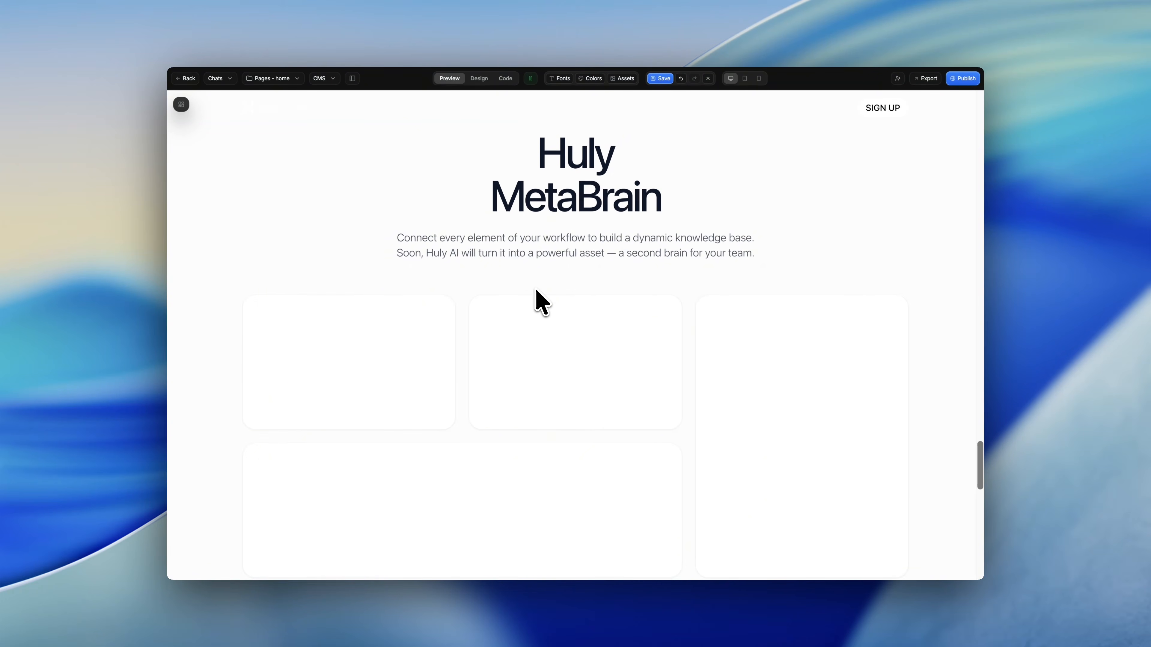
scroll(542, 302, "down", 1)
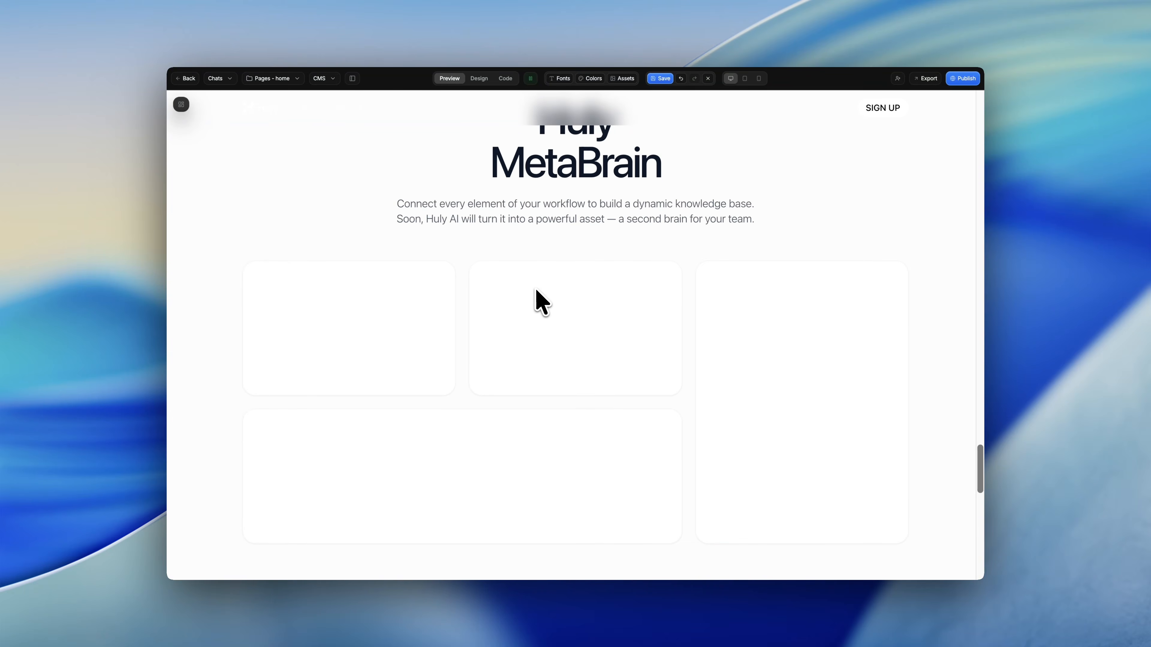
scroll(542, 303, "up", 1)
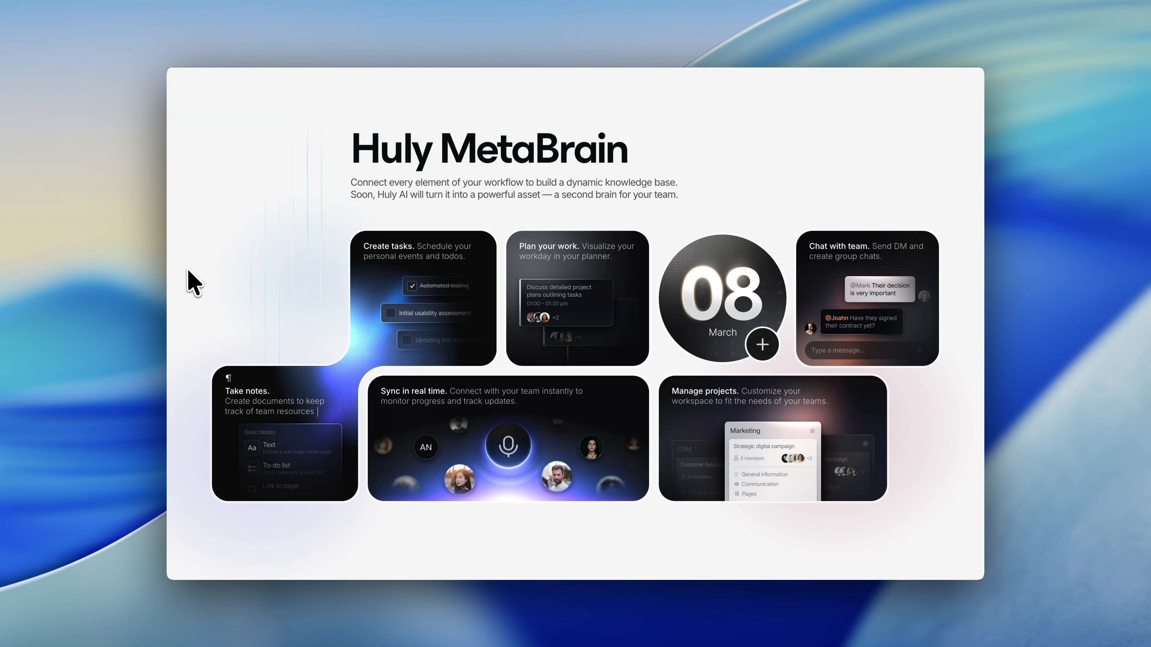
Capture a screenshot of the Huly MetaBrain reference section and attach it to a new ChatGPT message
left_click_drag(174, 72, 945, 555)
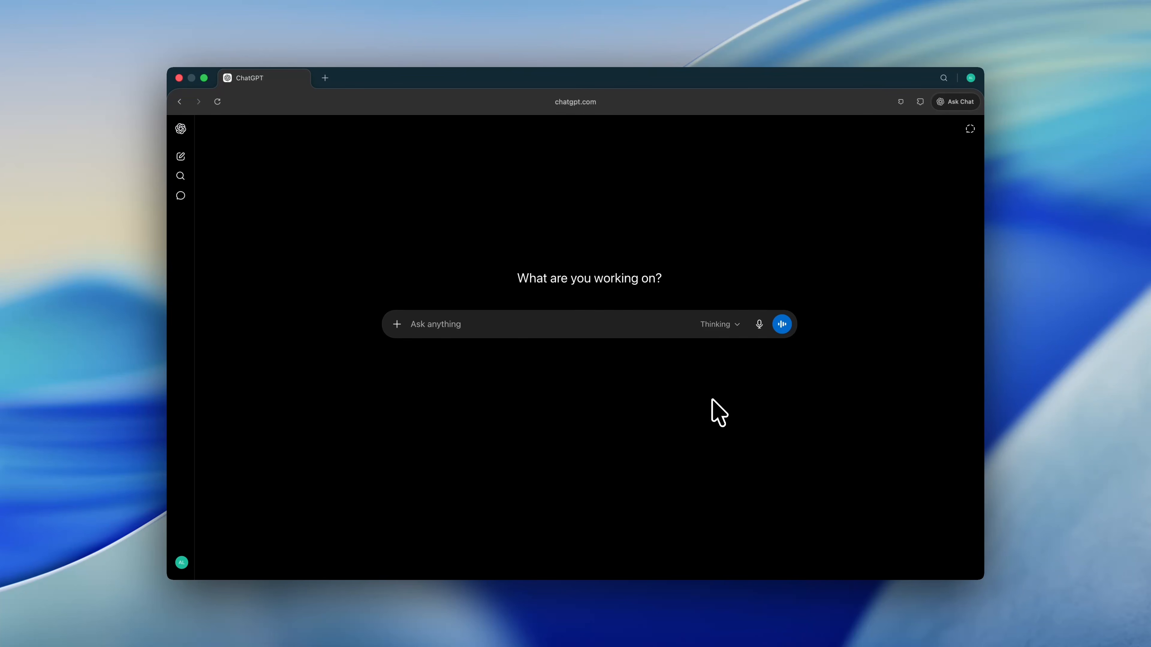
left_click_drag(1128, 358, 518, 323)
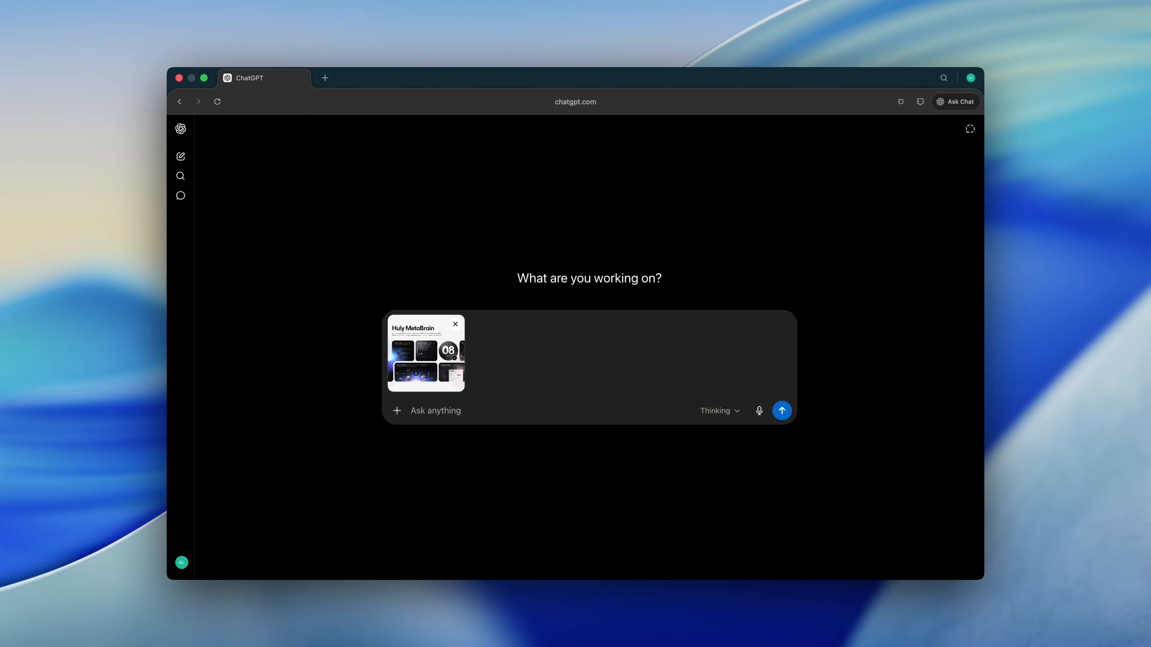
Ask ChatGPT to recreate exactly the reference's structure, layout and shape with changed text, and to give the exact prompt of the image
left_click(453, 410)
type("recreate exactly the same structure, layout and shape, but ch")
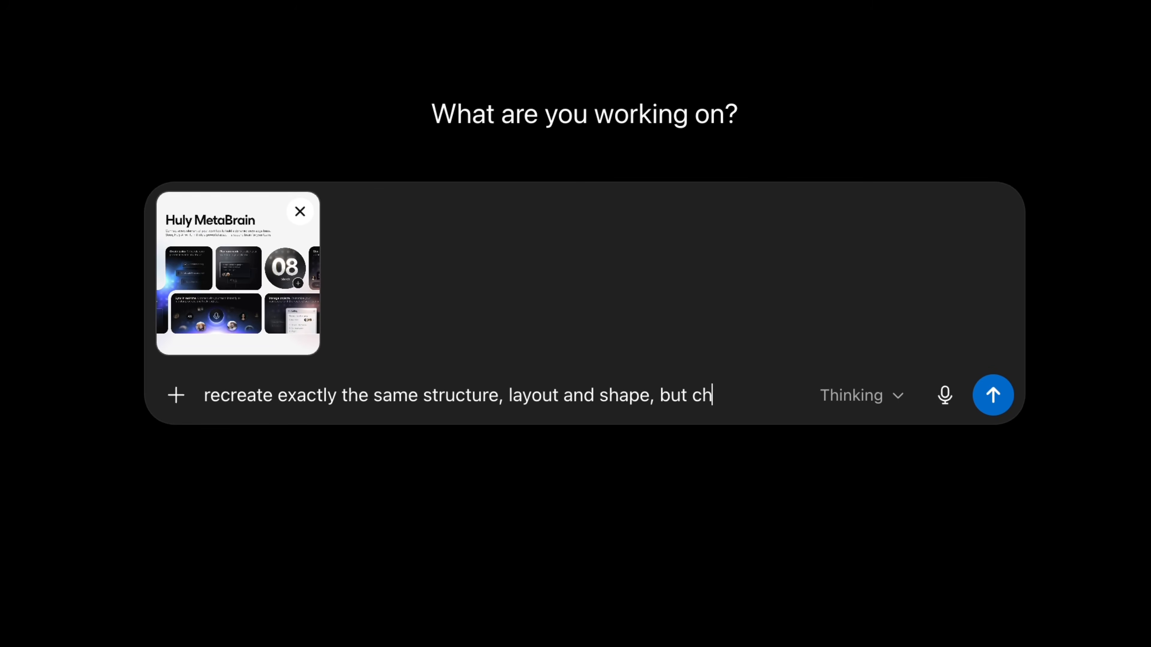
type("ange the text. Give the exactly")
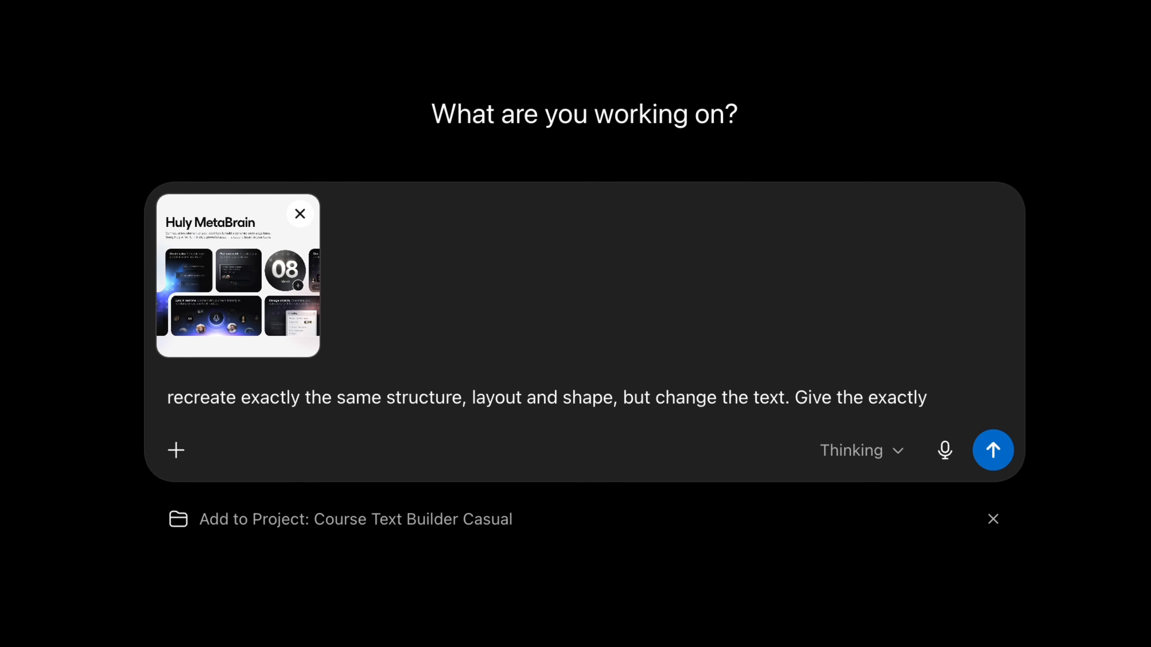
type(" prompt of this image reference.")
key("BackSpace")
type("of this image reference.")
left_click(992, 450)
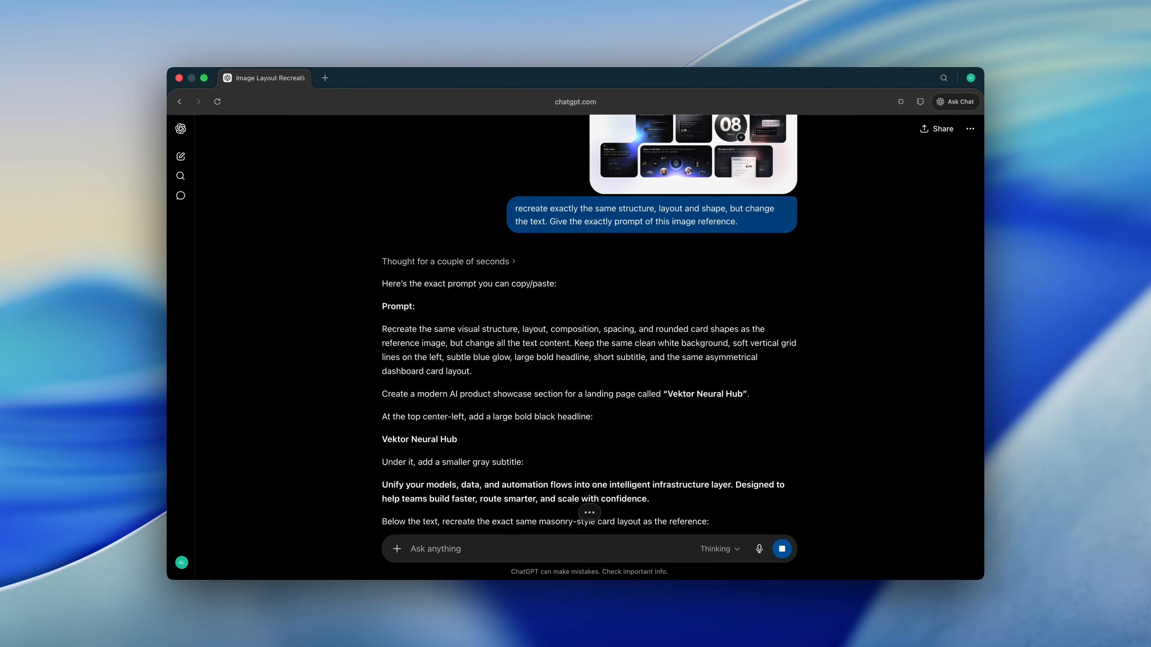
Copy ChatGPT's generated prompt, then attach the MetaBrain reference screenshot and paste the prompt into the Huly MetaBrain section's change description in Aura
scroll(560, 437, "down", 15)
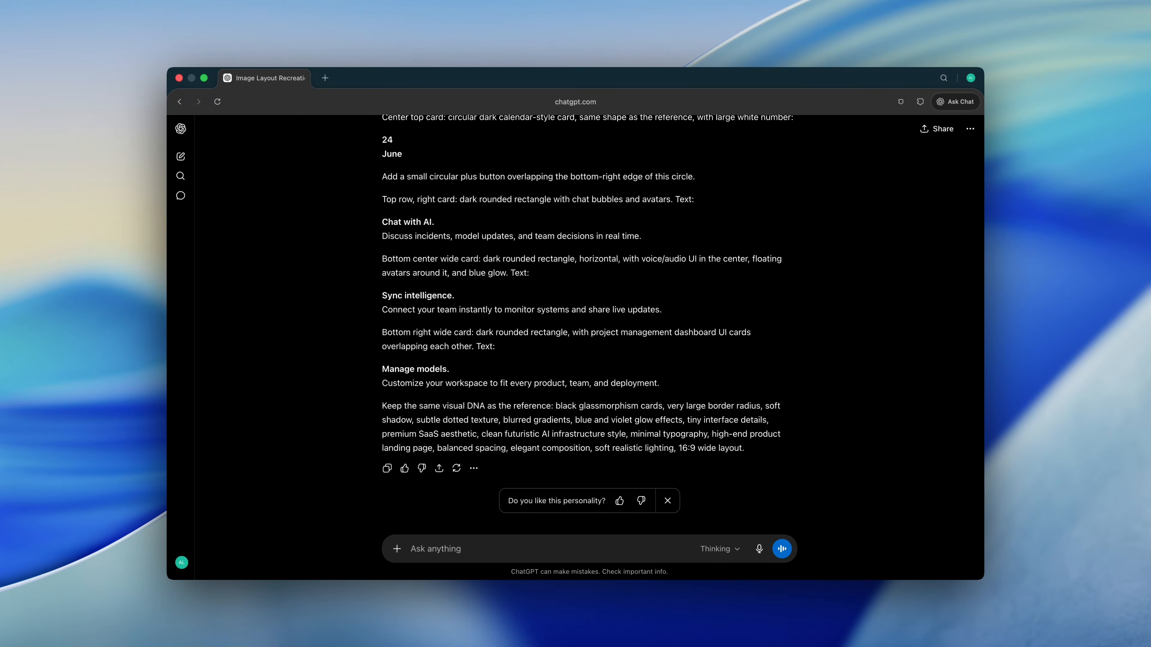
left_click(387, 468)
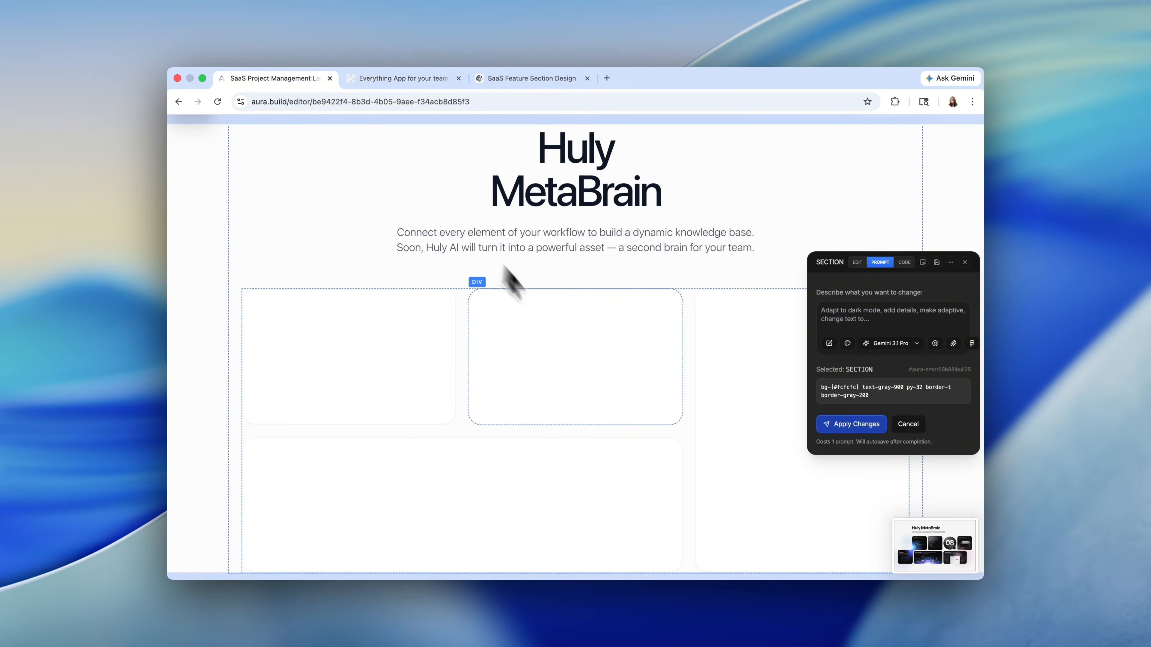
left_click_drag(935, 544, 860, 322)
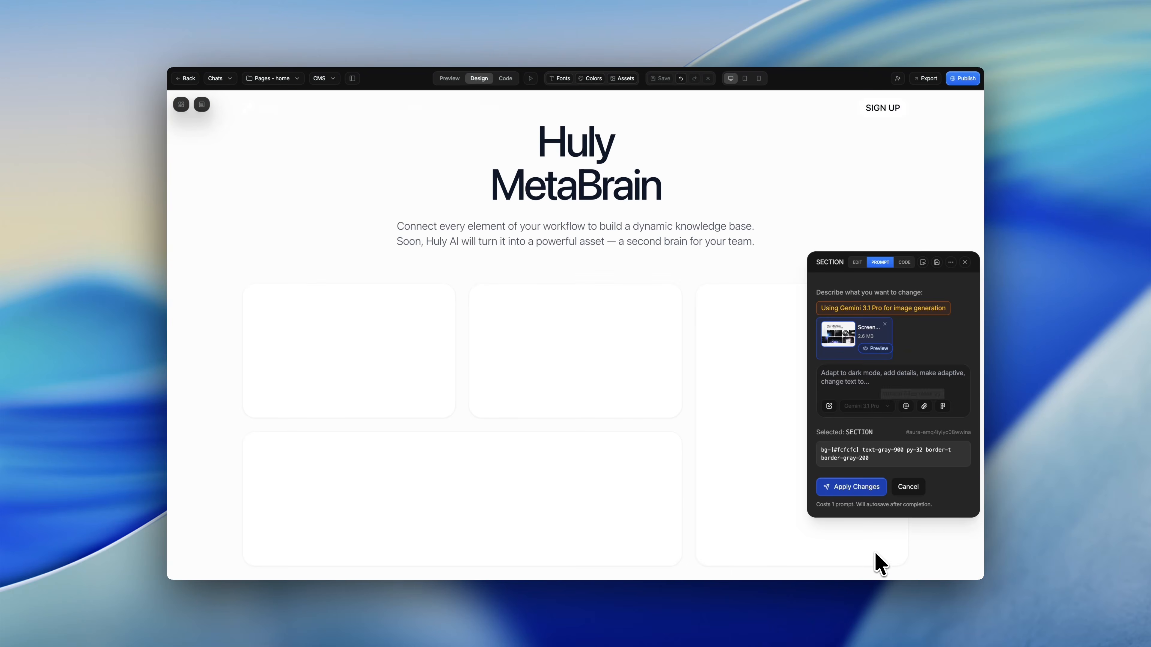
left_click(851, 383)
key("super+v")
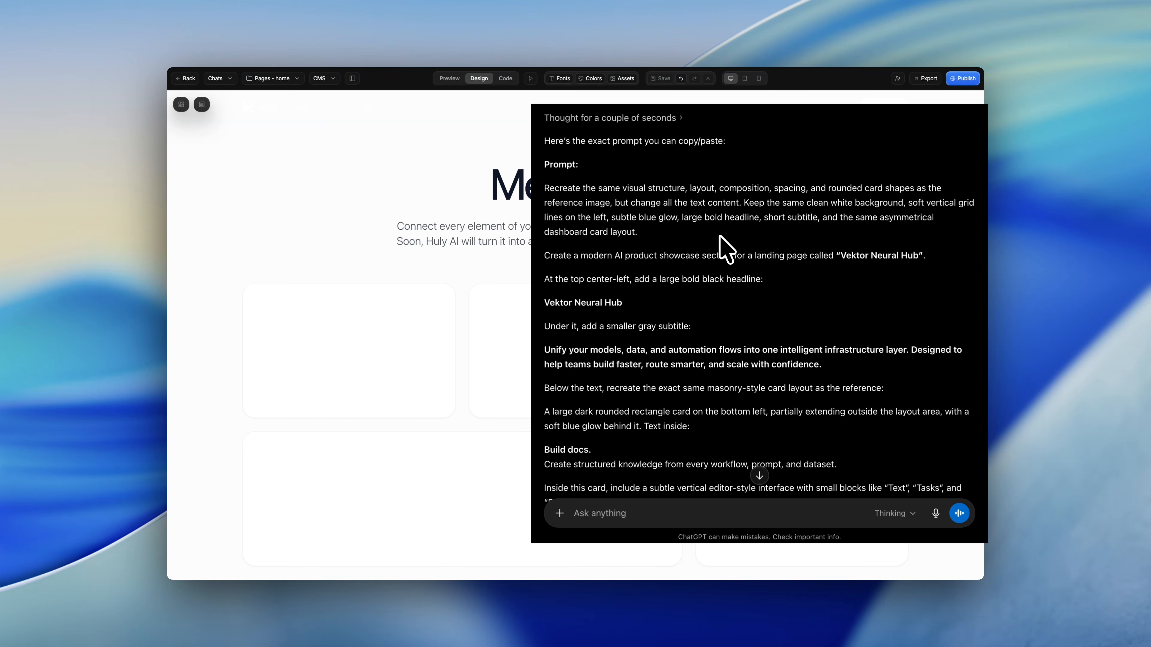
Review the pasted MetaBrain prompt, including its card layout and texts, and apply the changes to the section
scroll(719, 235, "down", 2)
scroll(725, 248, "down", 2)
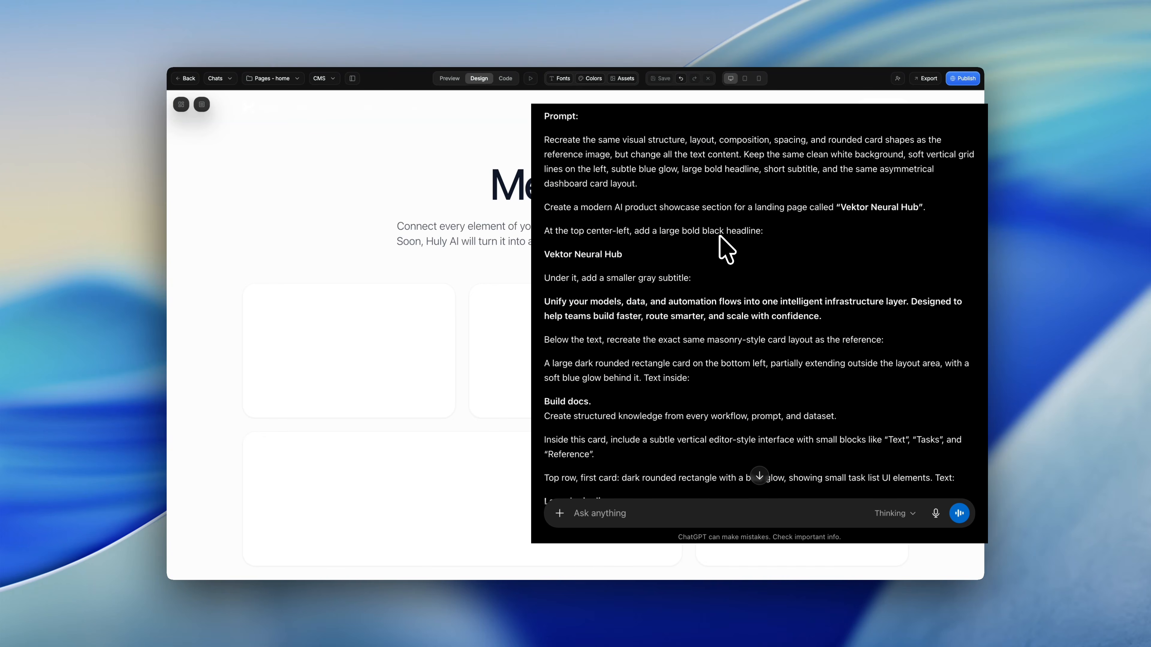
scroll(720, 237, "down", 2)
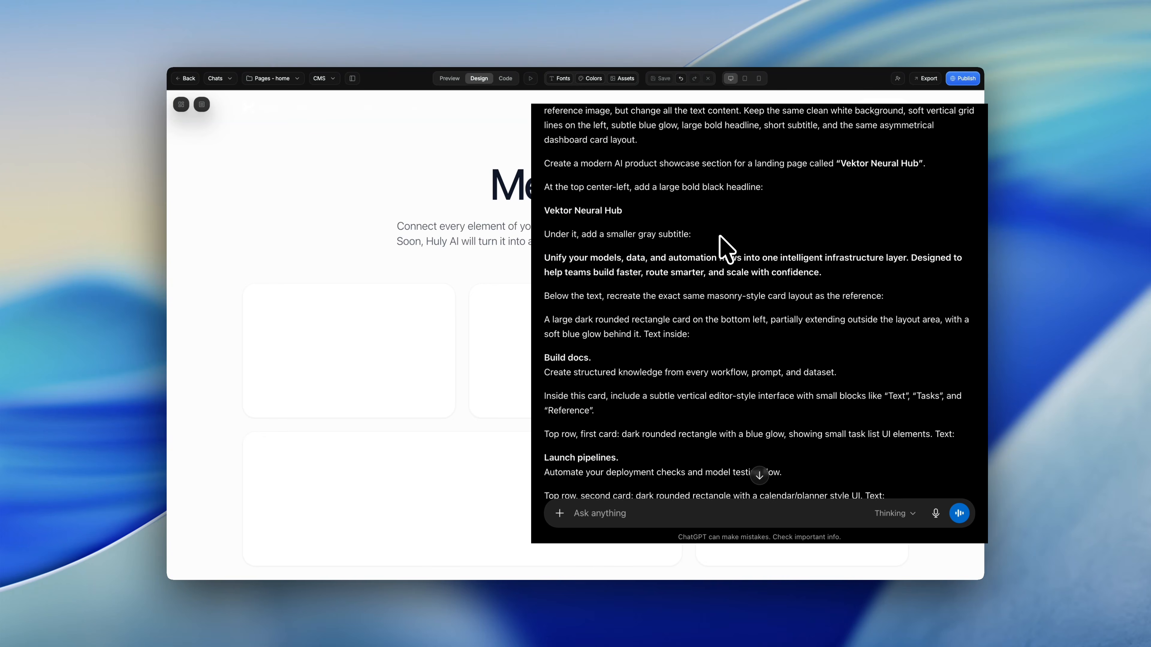
scroll(724, 248, "down", 3)
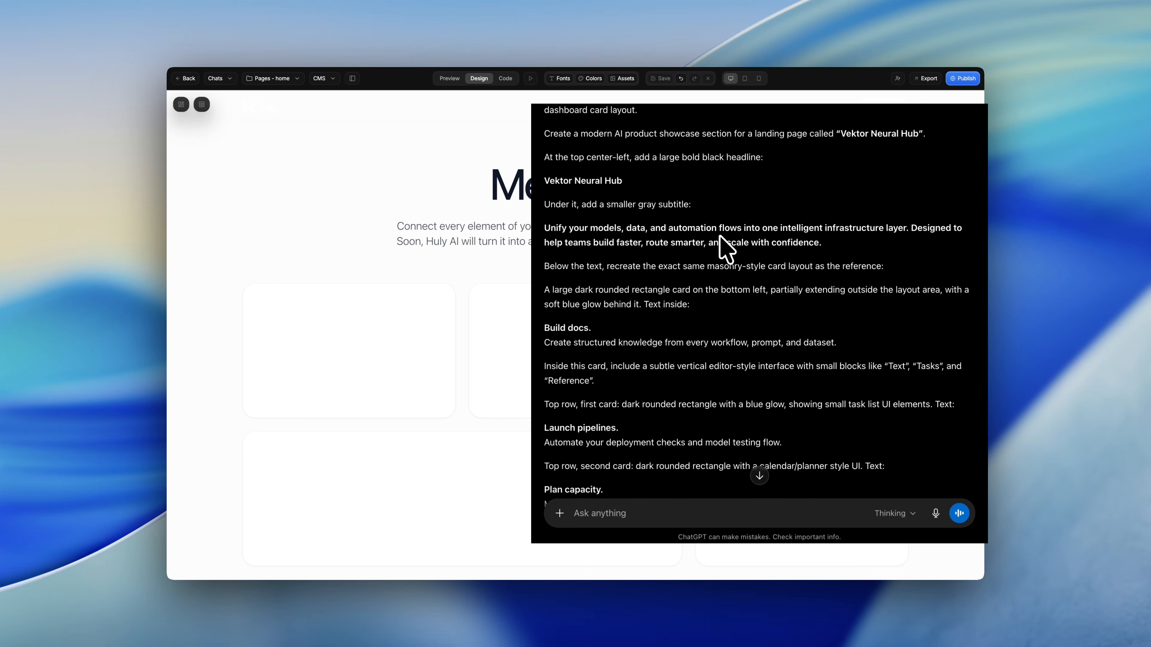
scroll(721, 237, "down", 5)
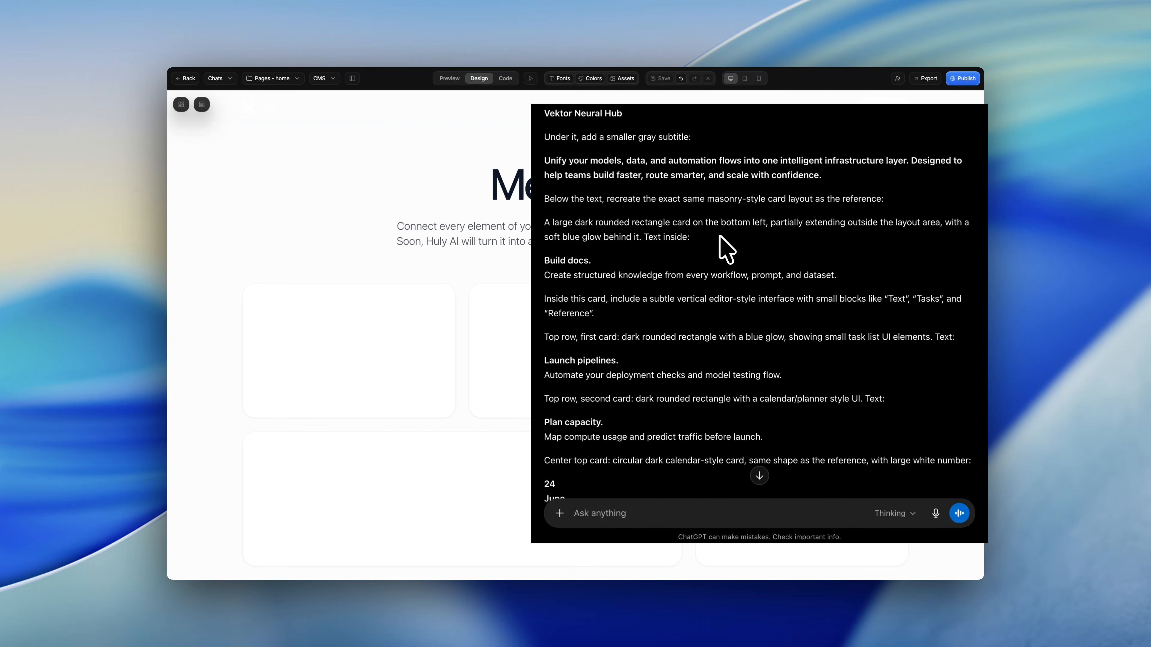
scroll(895, 378, "down", 2)
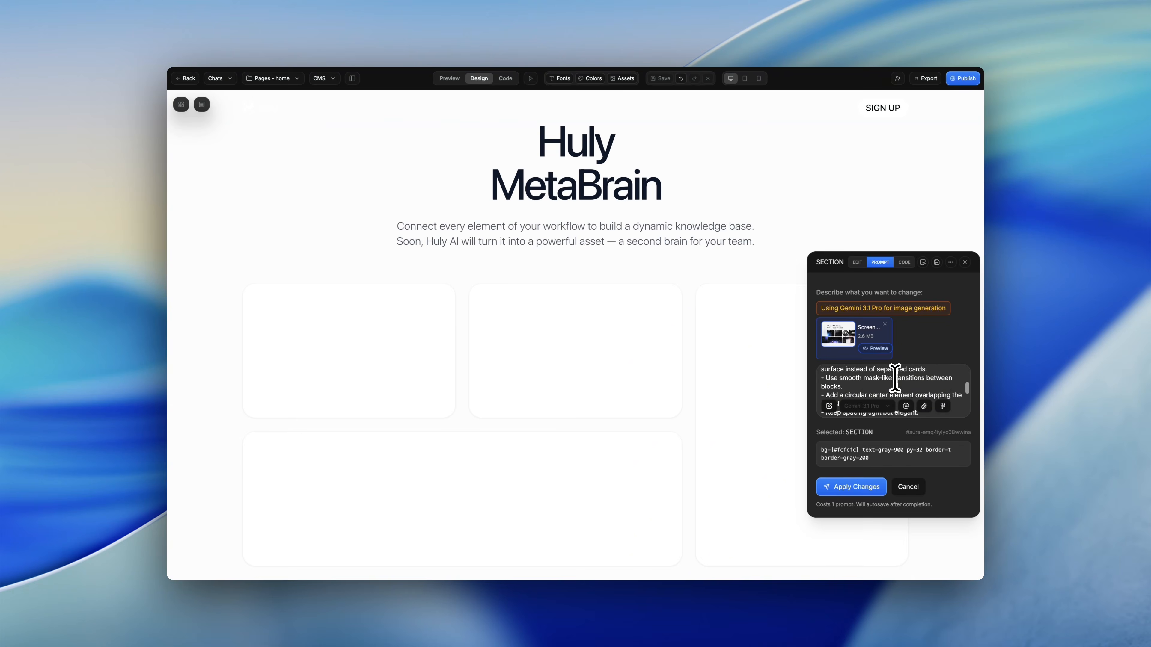
scroll(895, 379, "down", 1)
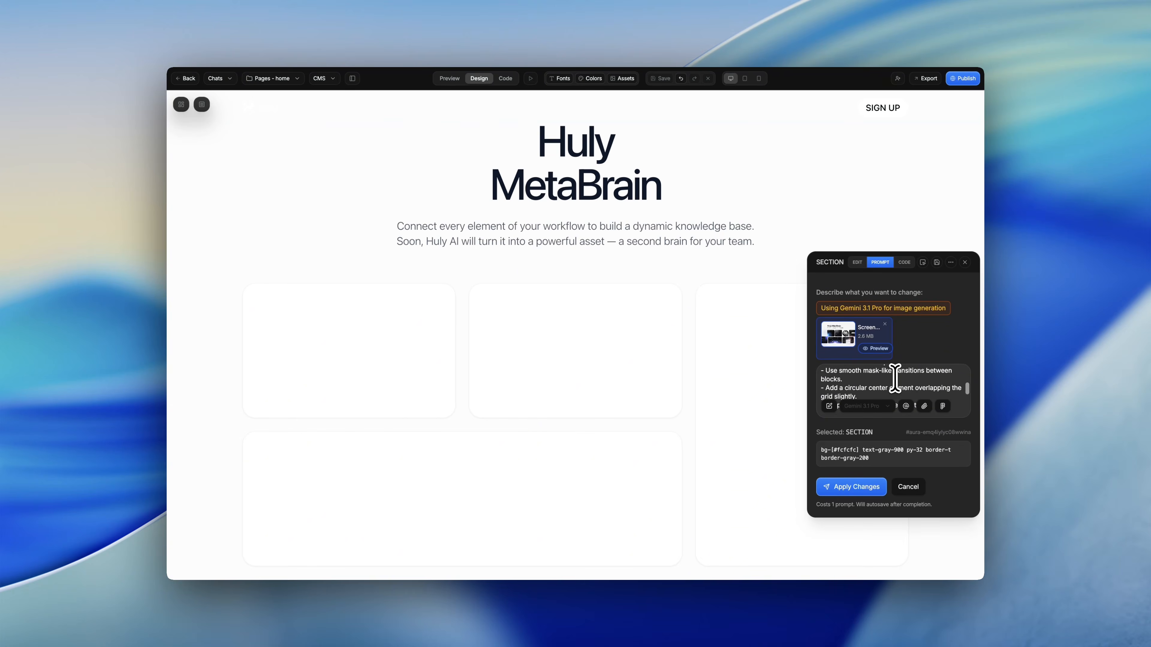
left_click(854, 488)
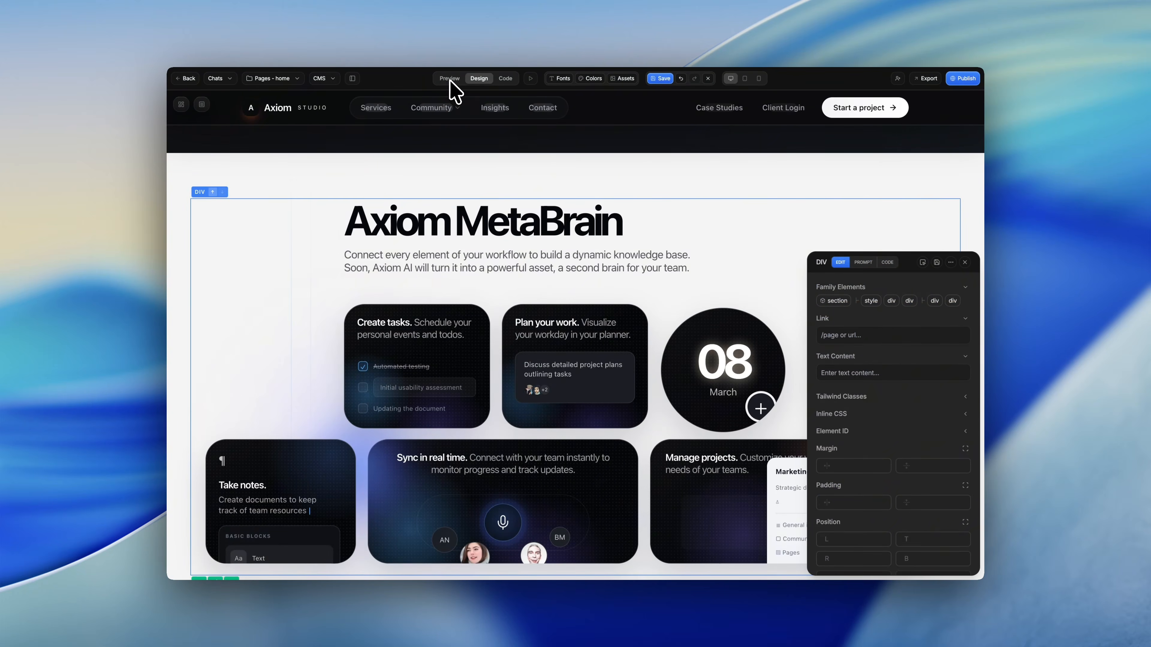
Preview the regenerated Axiom MetaBrain section and continue to the "Knowledge at your fingertips" section
left_click(449, 79)
scroll(675, 327, "down", 4)
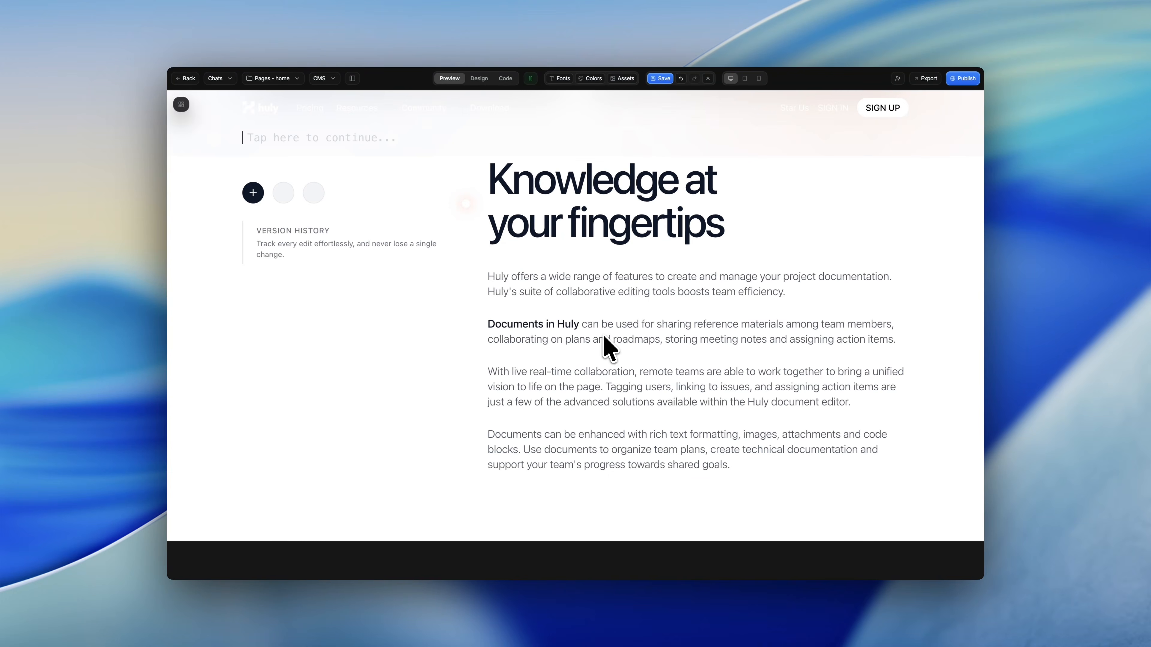
scroll(635, 388, "up", 1)
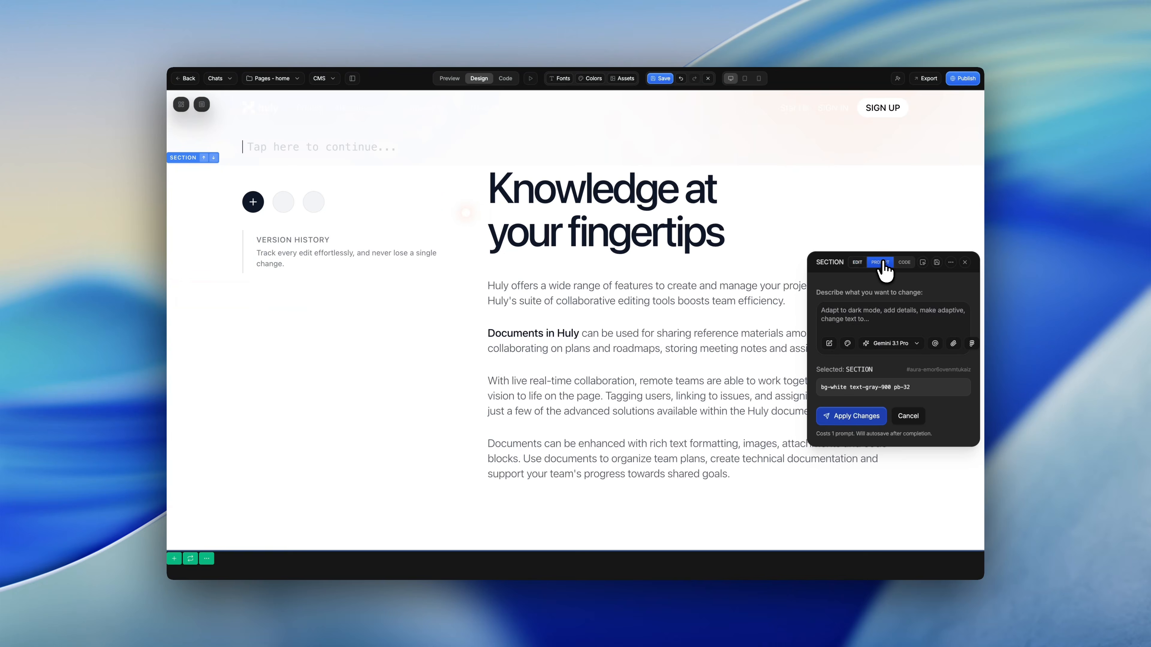
Paste the scroll-stack document experience prompt into the "Knowledge at your fingertips" section's change description and apply the changes
left_click(845, 318)
key("super+v")
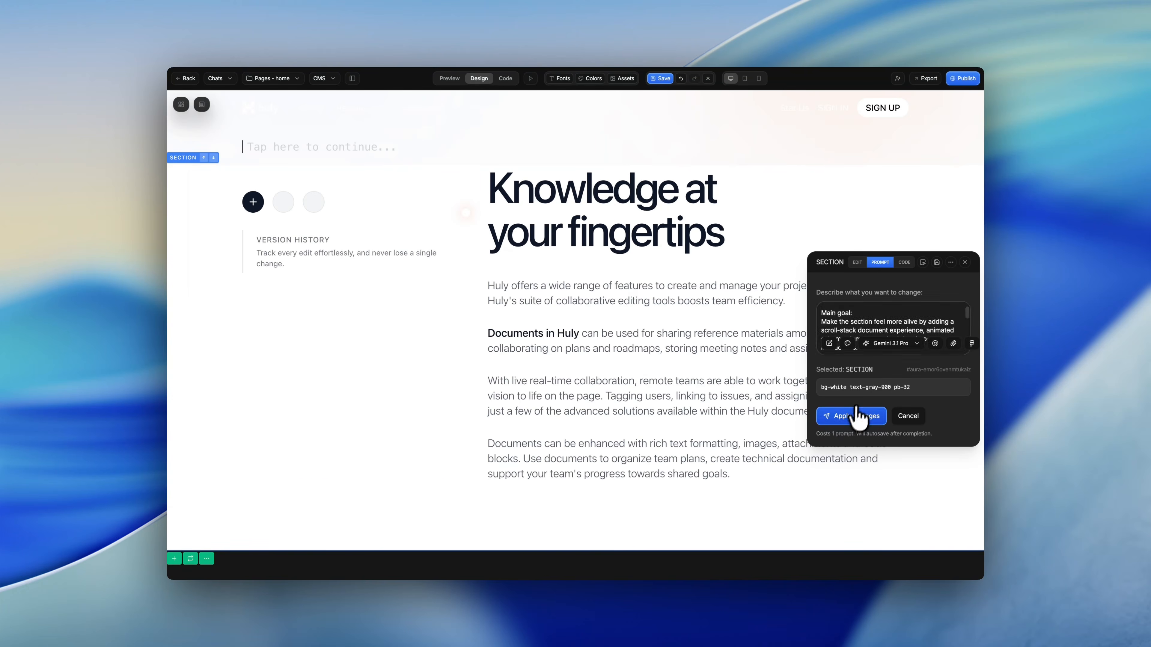
left_click(854, 416)
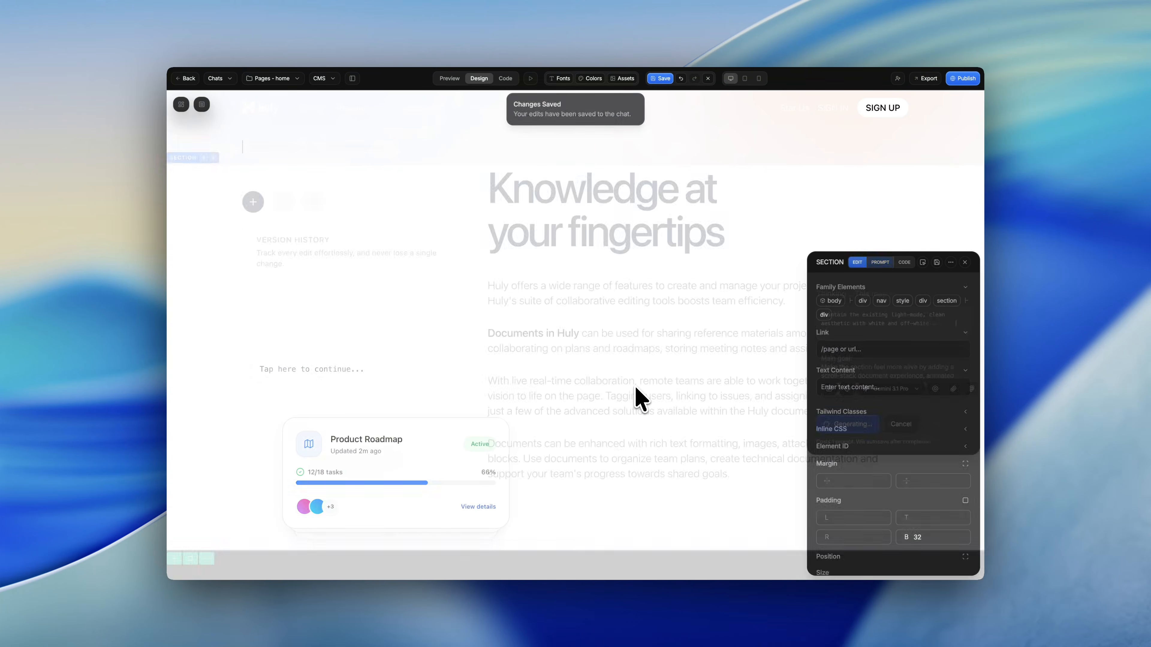
Preview the regenerated knowledge section, examining its heading, stacked document card, feature cards, and Knowledge diagram, down to the Join the Movement footer
left_click(450, 79)
scroll(469, 154, "down", 10)
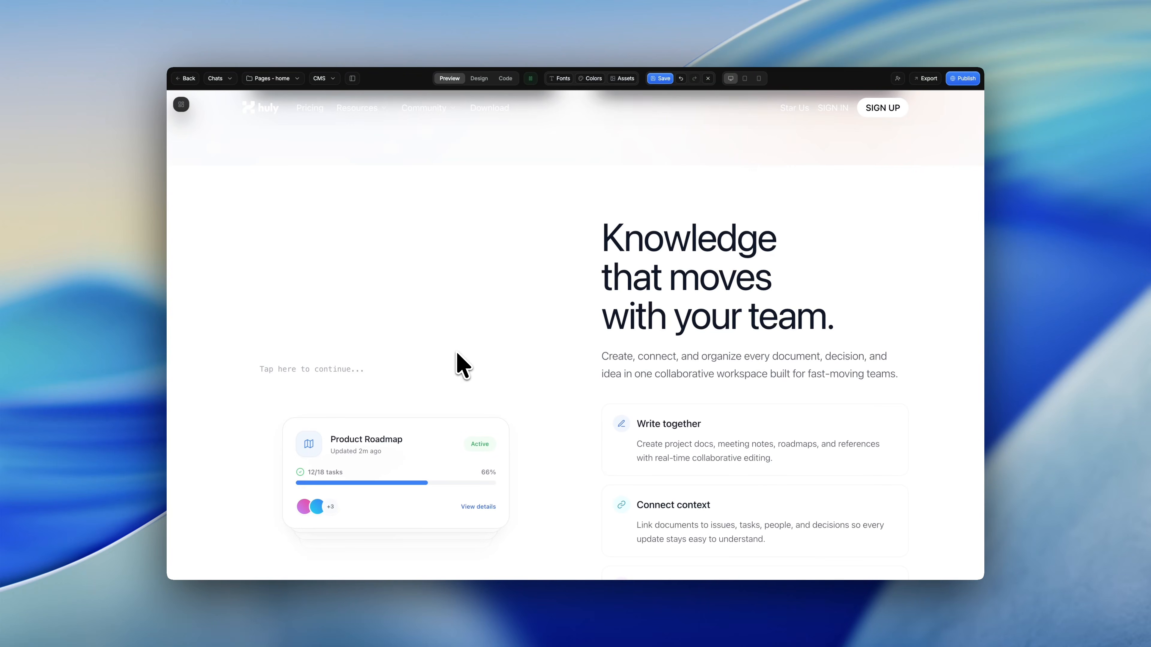
scroll(457, 365, "down", 5)
scroll(738, 293, "down", 8)
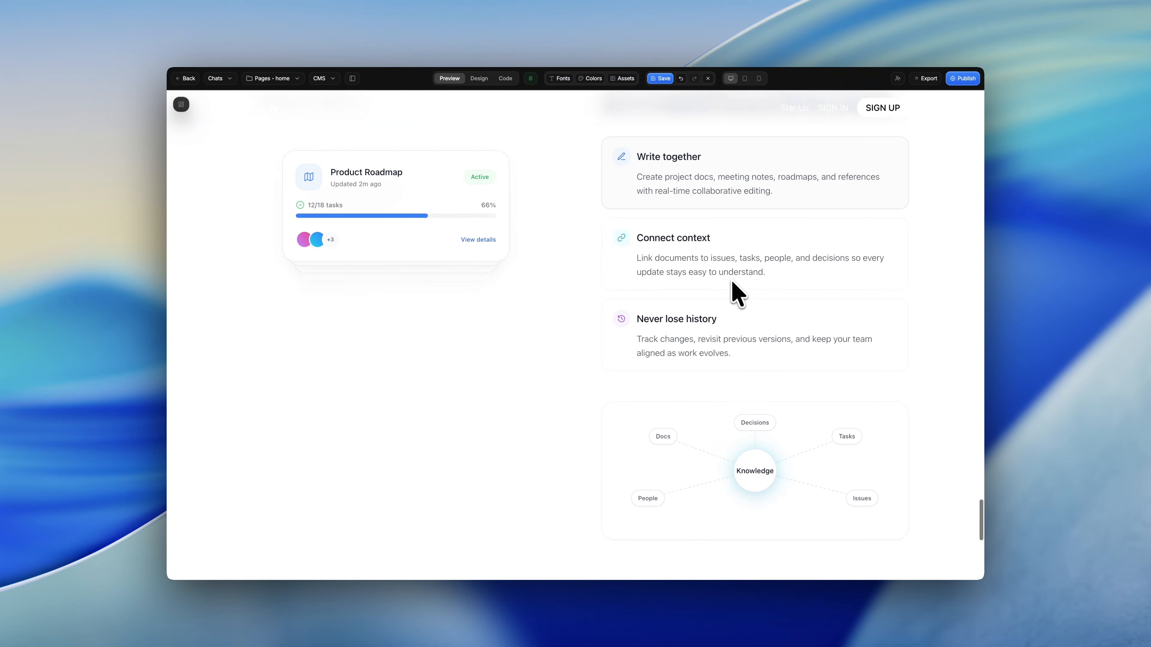
scroll(737, 294, "up", 10)
scroll(737, 294, "down", 3)
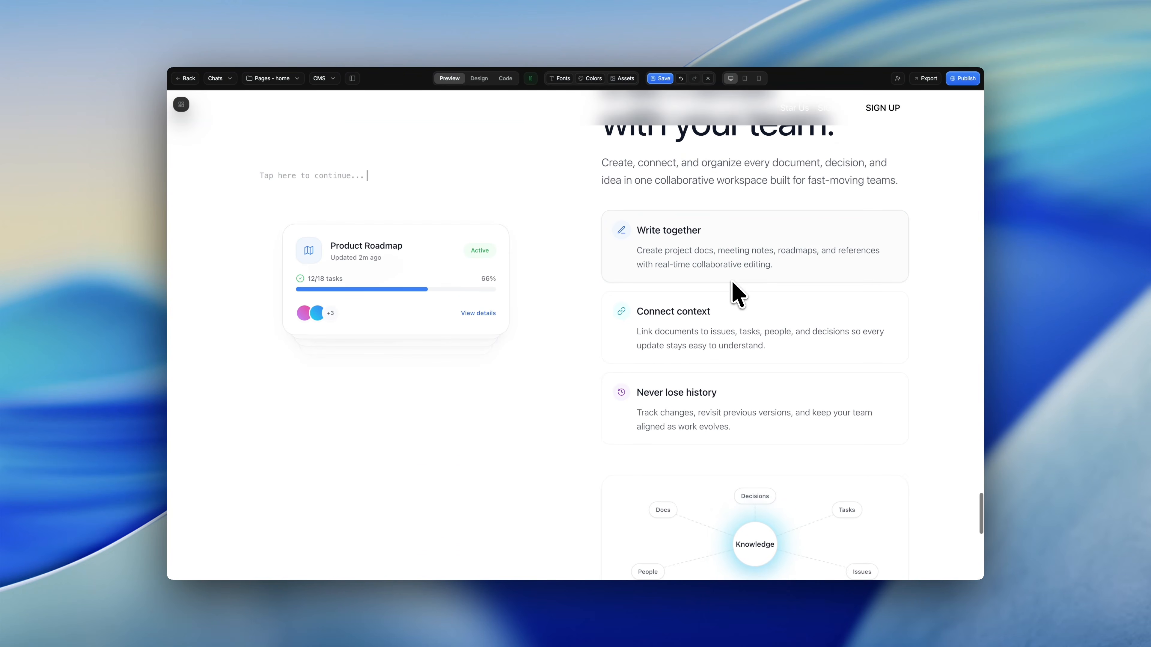
scroll(737, 294, "down", 3)
scroll(770, 347, "down", 6)
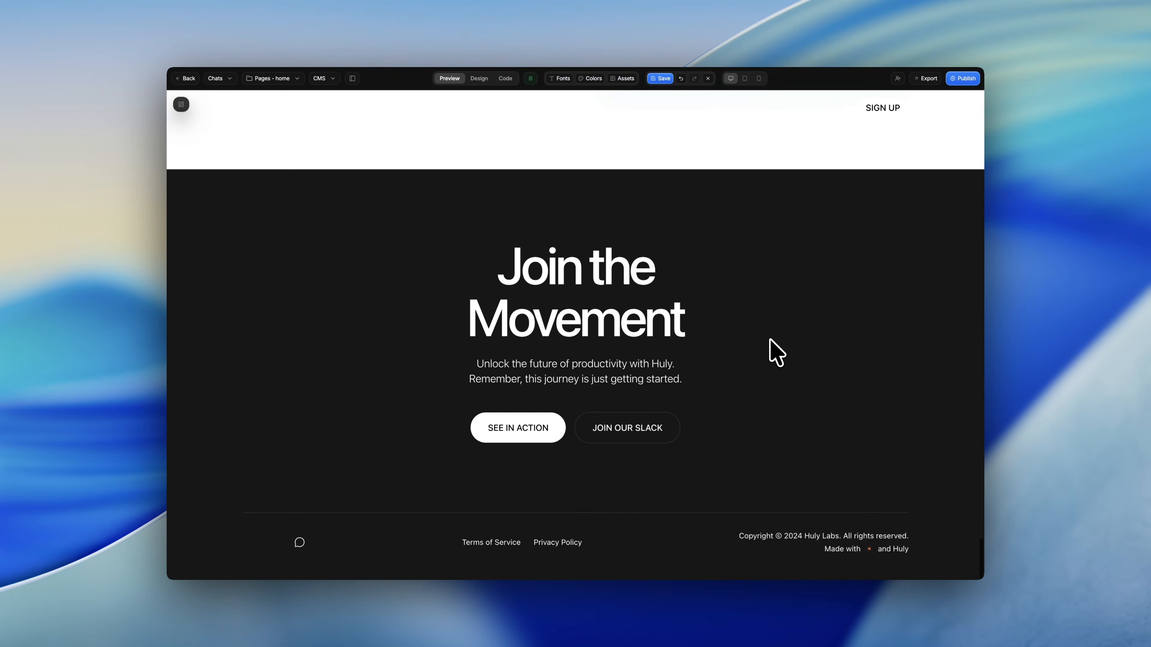
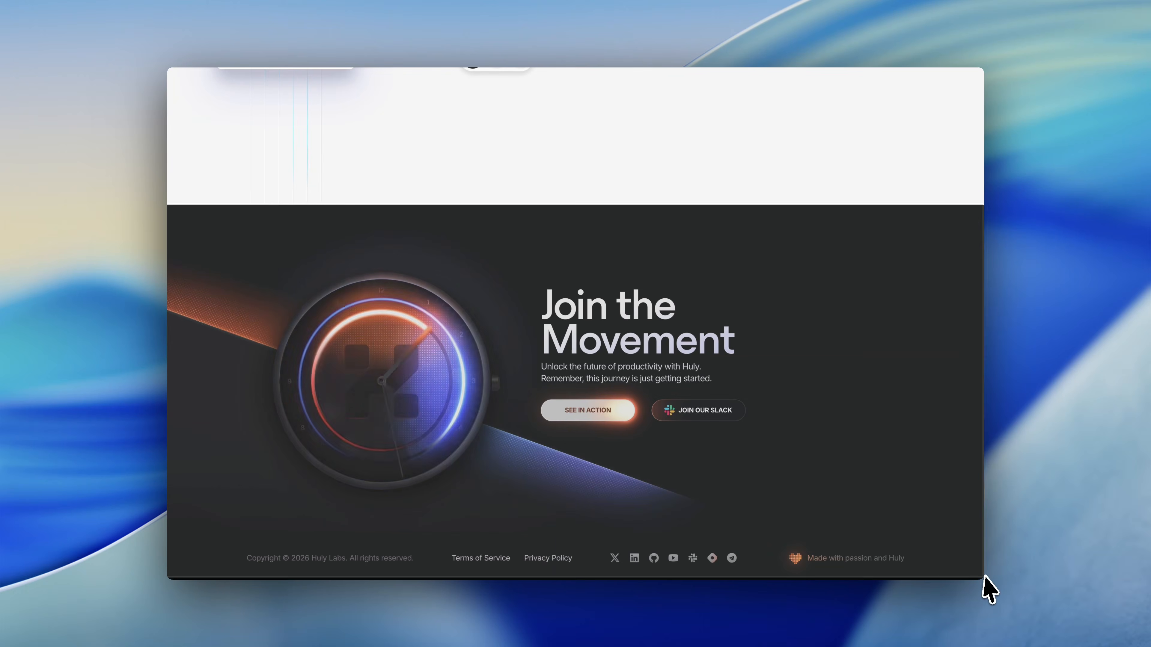
Capture a screenshot of Huly's Join the Movement section and start a 16:9 area recording of it at 1218 x 685
mouse_move(985, 577)
left_mouse_down()
mouse_move(970, 580)
mouse_move(983, 580)
left_mouse_up()
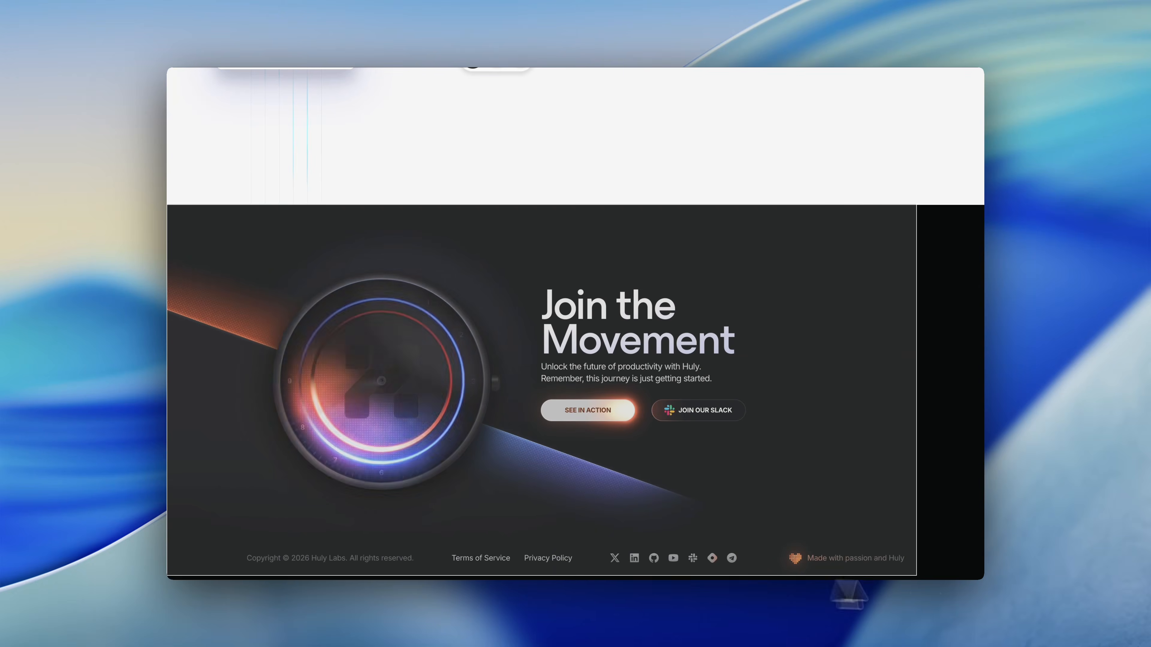
left_click(970, 582)
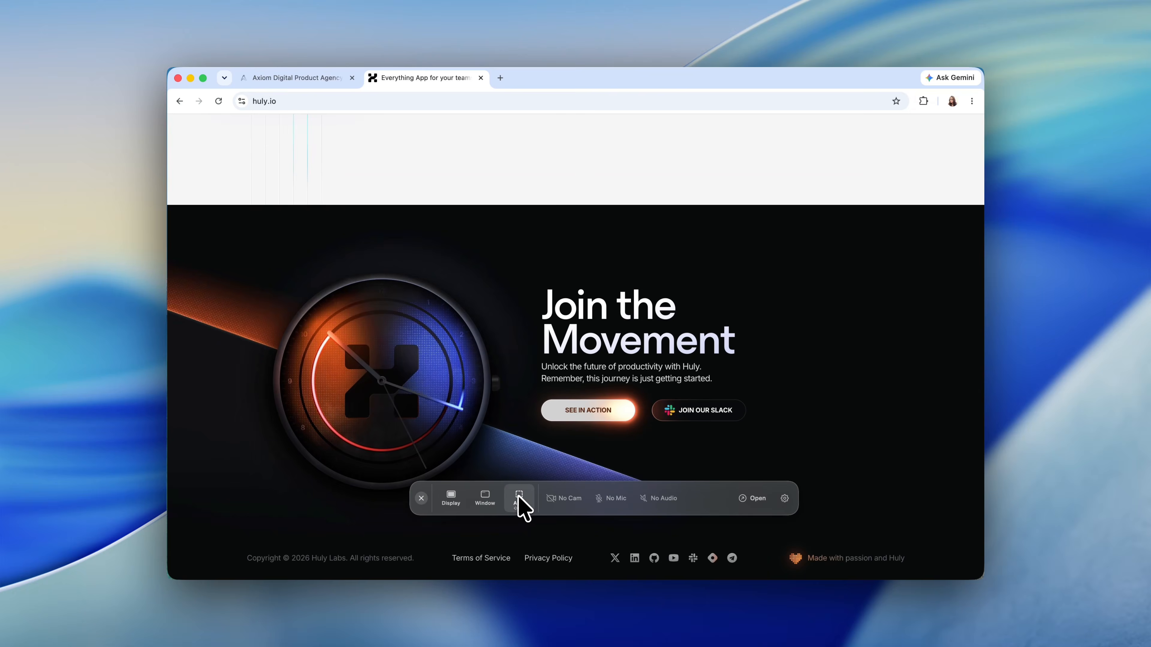
left_click(518, 497)
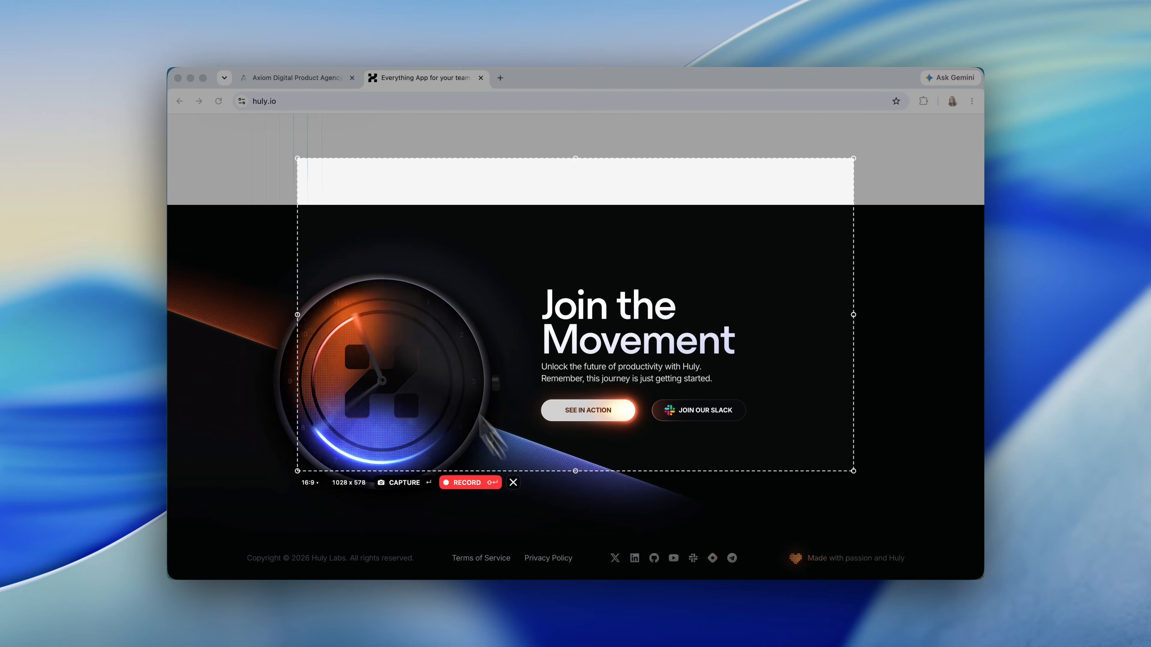
left_click_drag(431, 217, 328, 263)
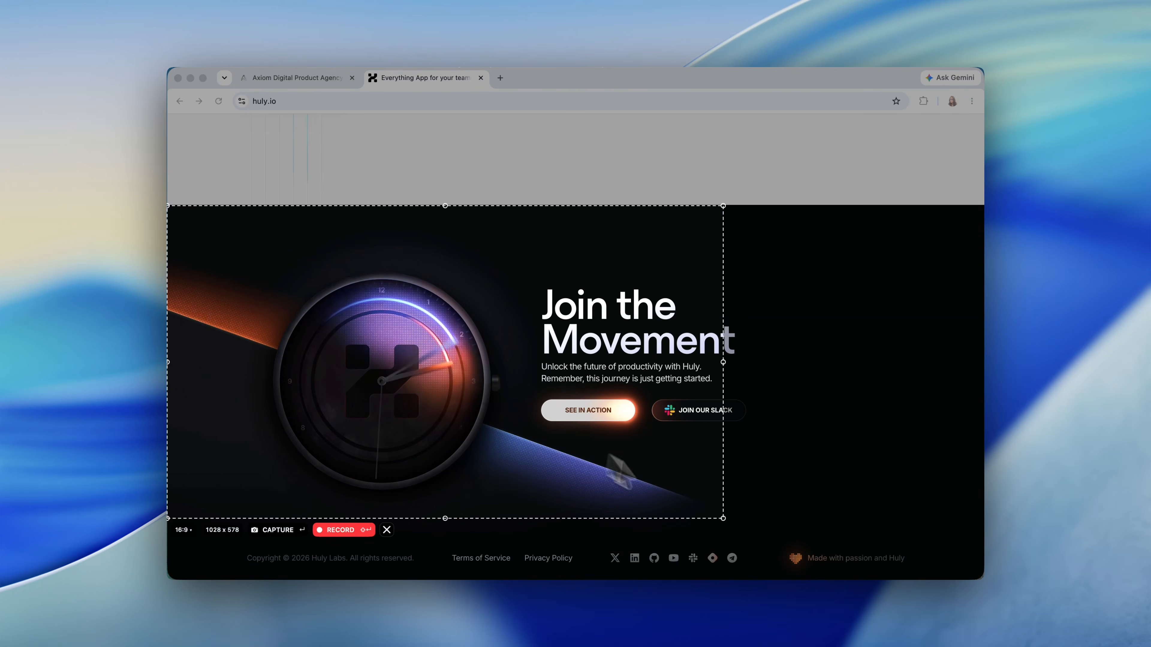
left_click_drag(723, 518, 980, 572)
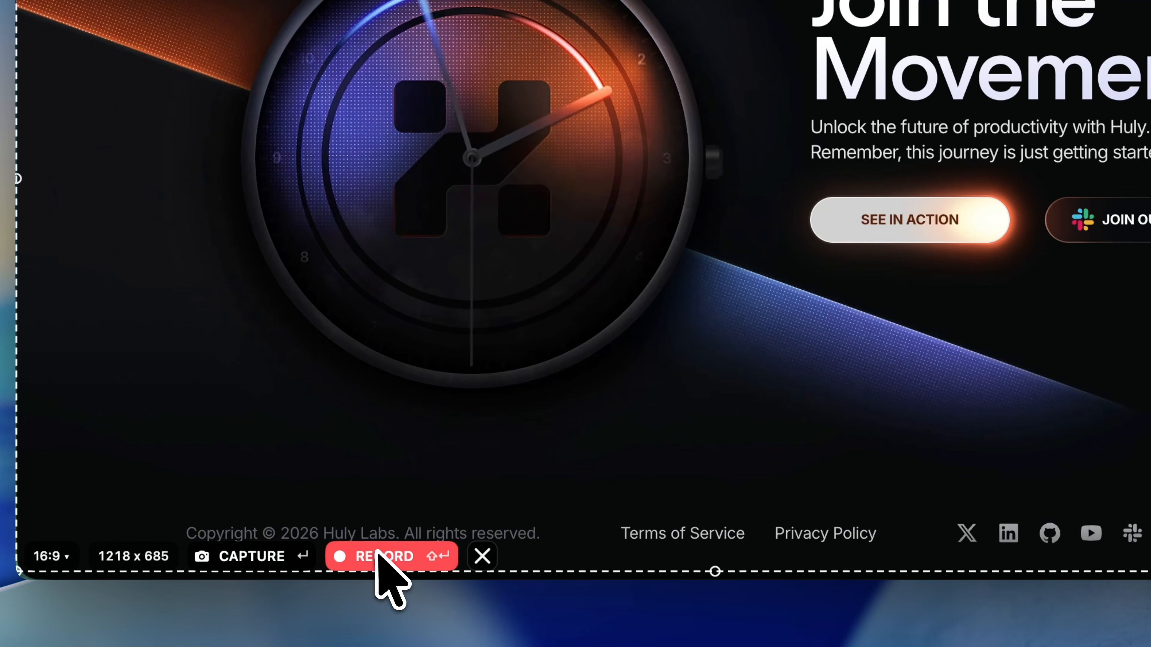
left_click(337, 568)
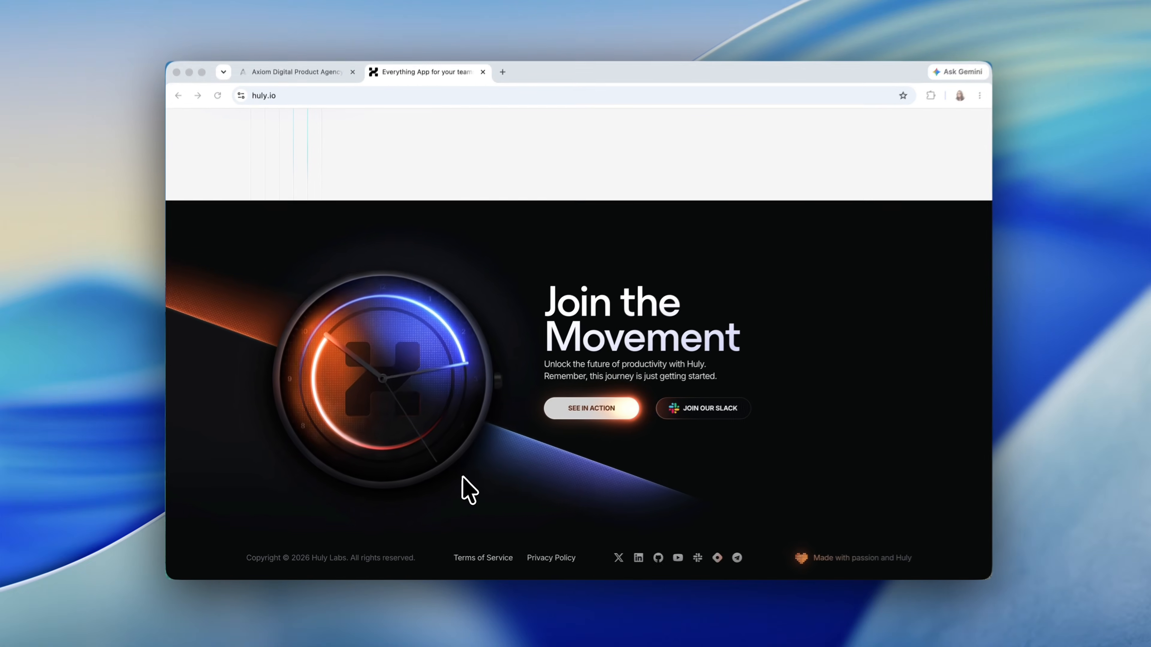
Frame Huly's Join the Movement section again with a 1218 x 685 capture area and record its watch animation
key("super+shift+5")
left_click(518, 500)
left_click_drag(390, 229, 329, 274)
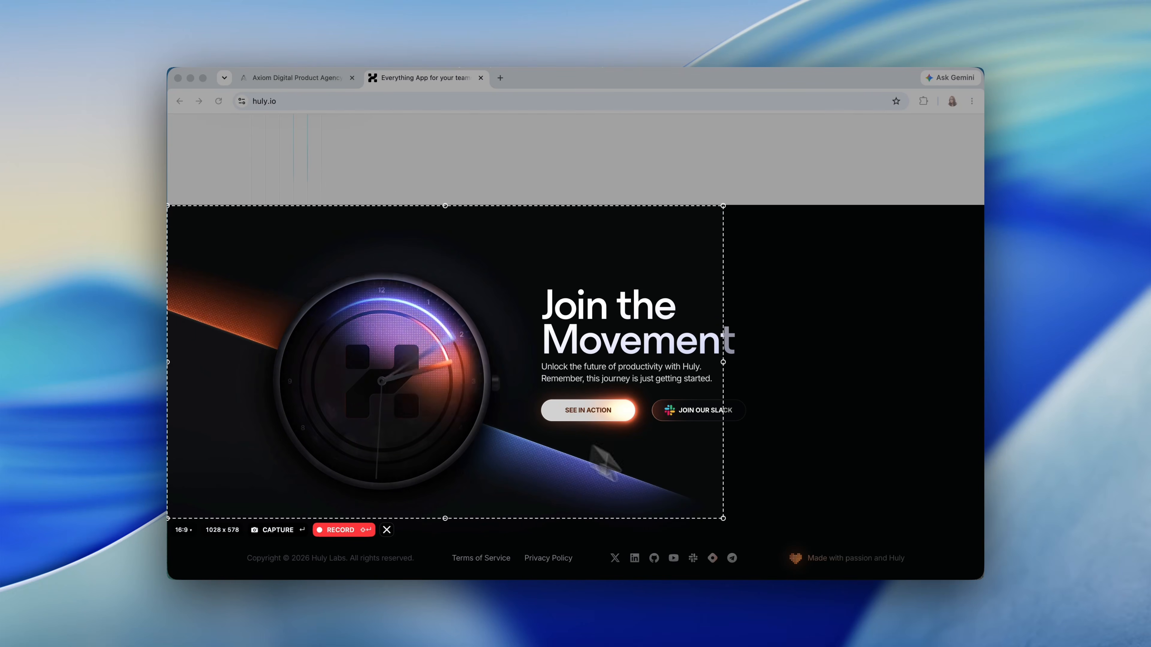
left_click_drag(727, 532, 961, 588)
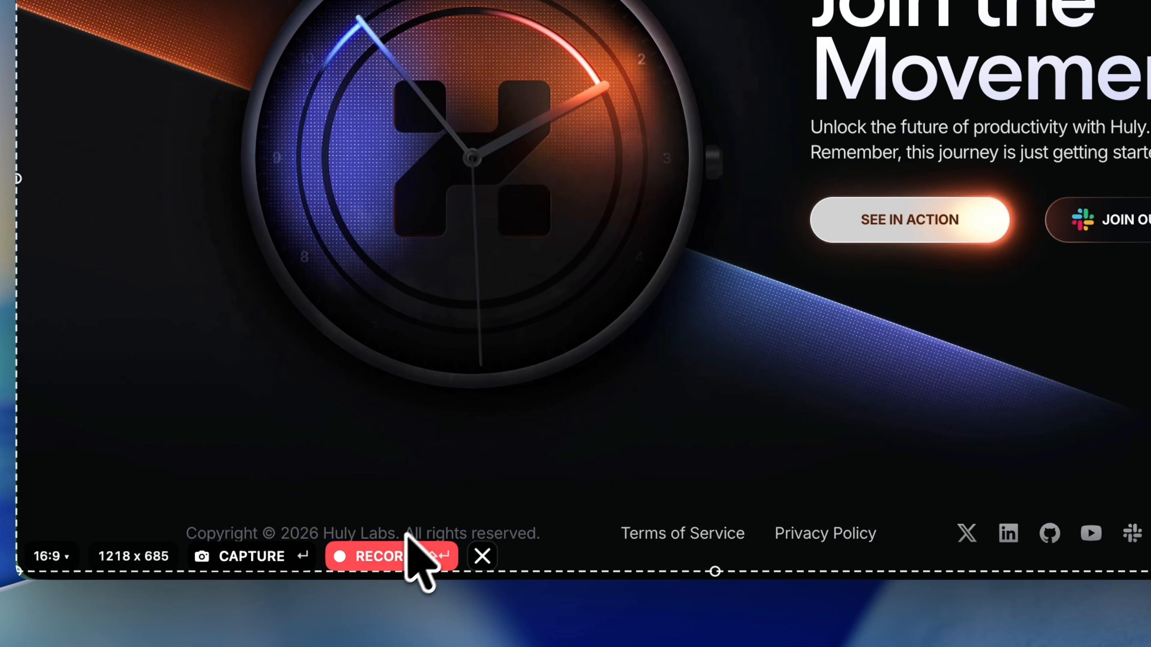
left_click(372, 547)
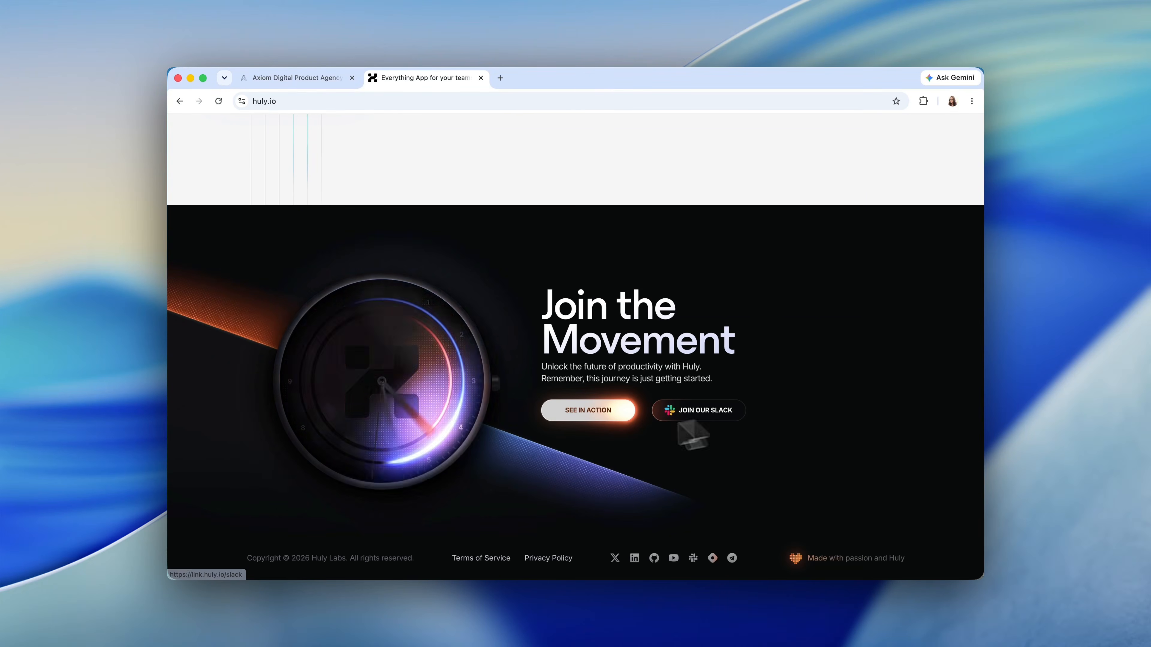
Play back the Join the Movement recording in the video editor, set its wallpaper to Tahoe Light, and pause the playback
left_click(221, 479)
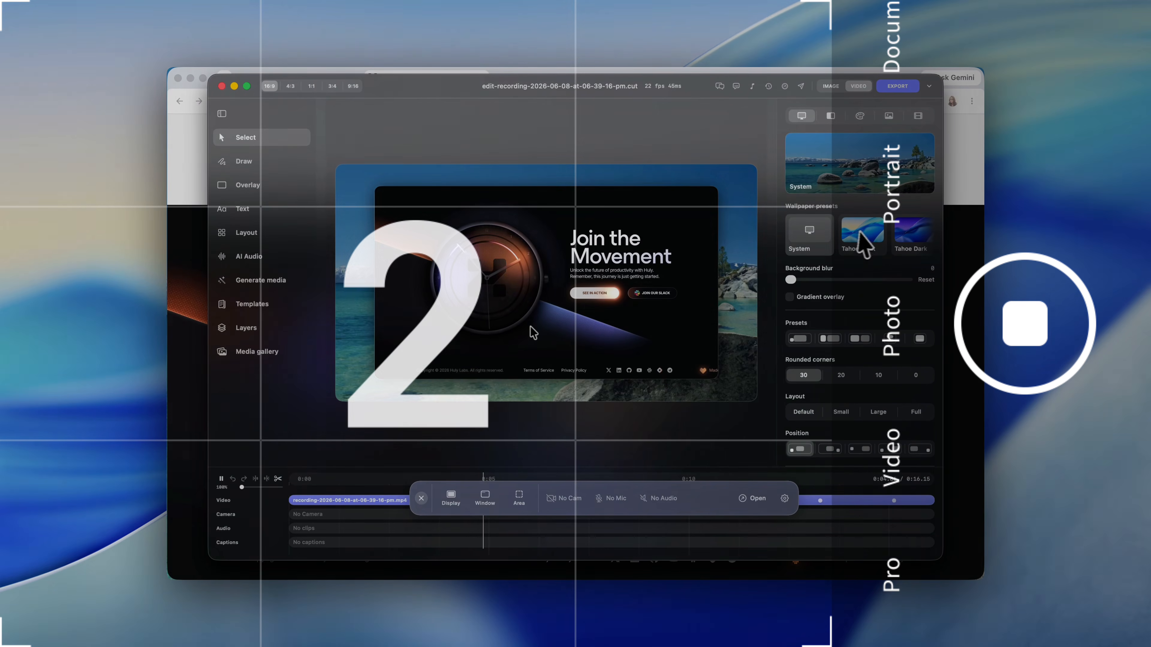
left_click(859, 235)
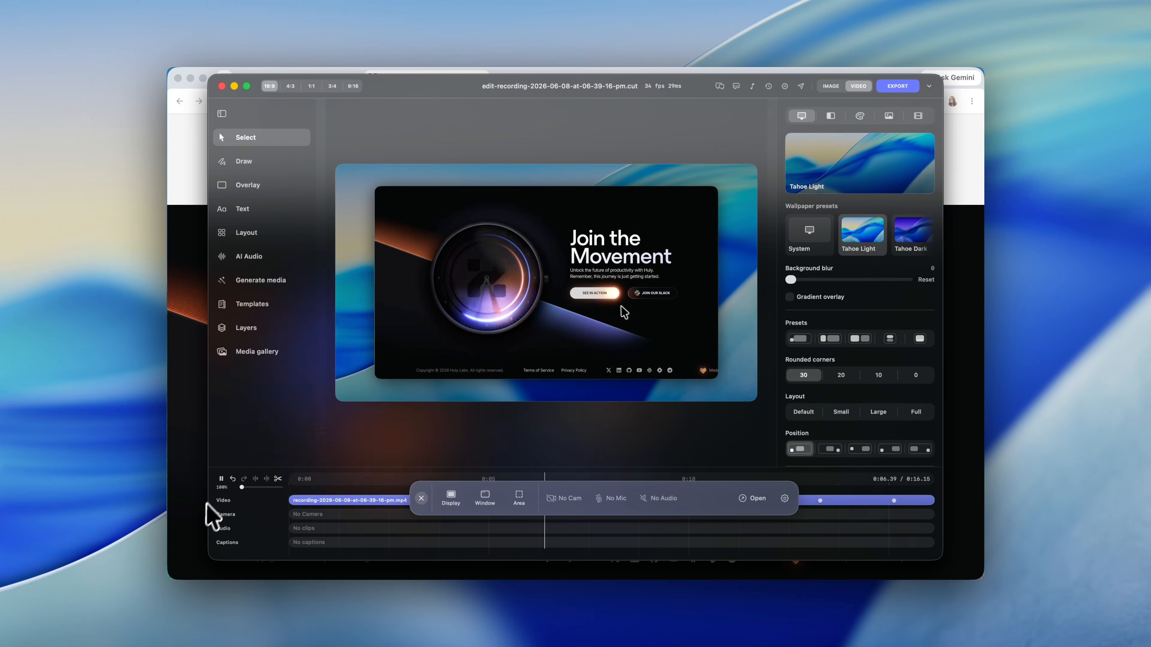
left_click(221, 479)
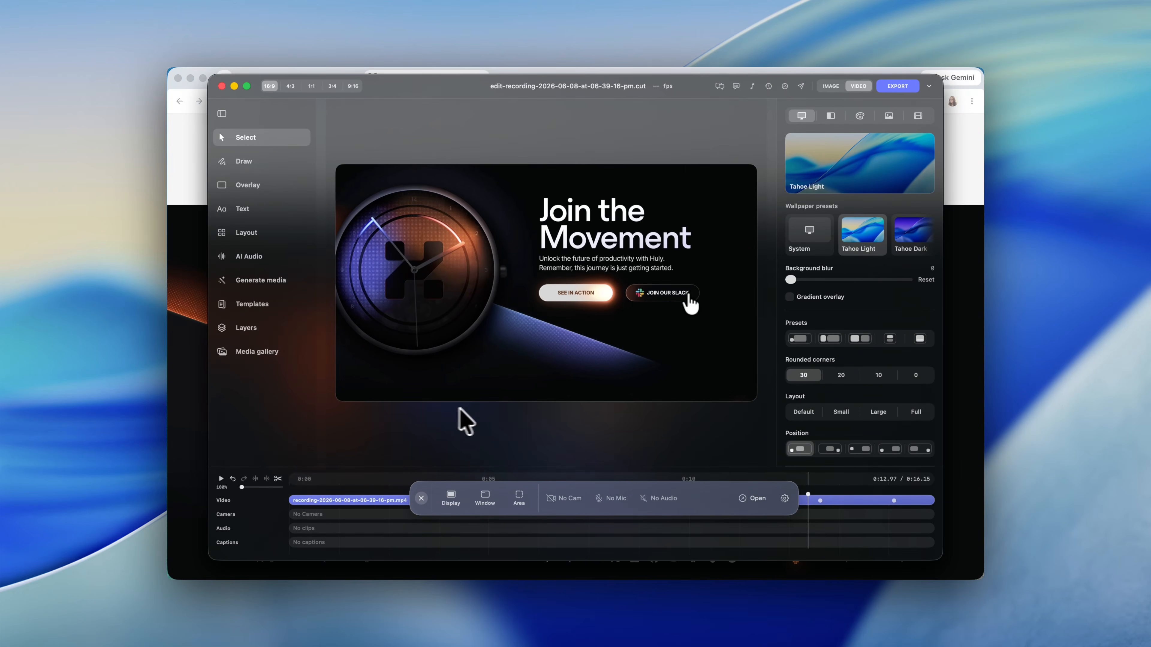
Replay the Join the Movement recording and switch its background from the system wallpaper to Tahoe Light
left_click(220, 478)
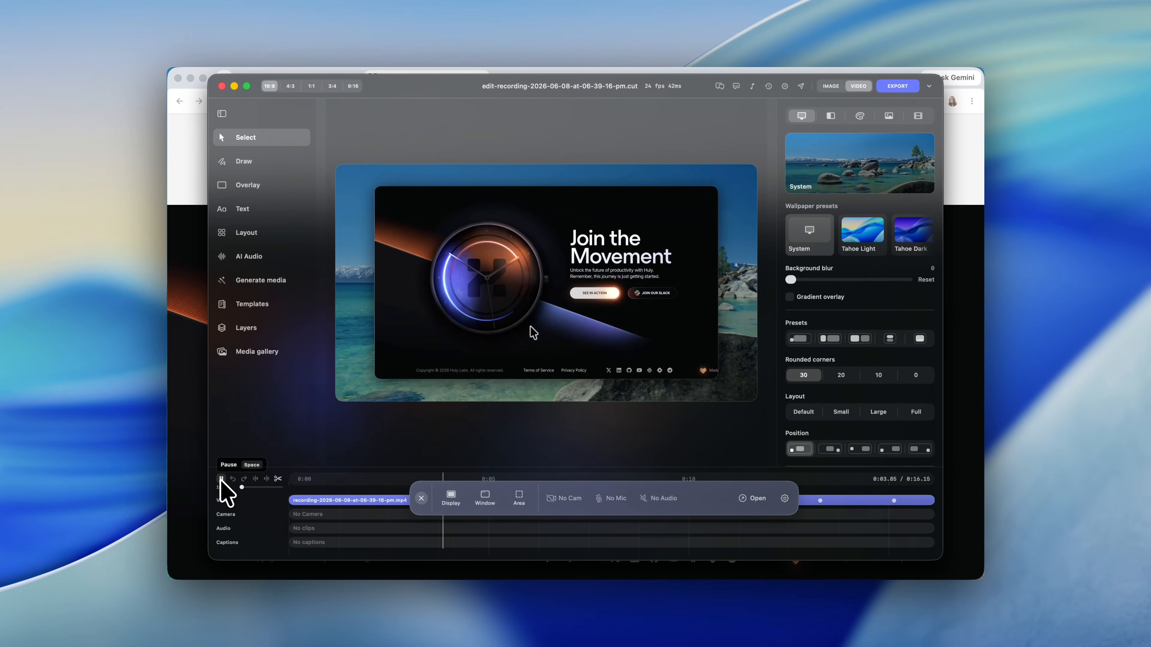
left_click(859, 233)
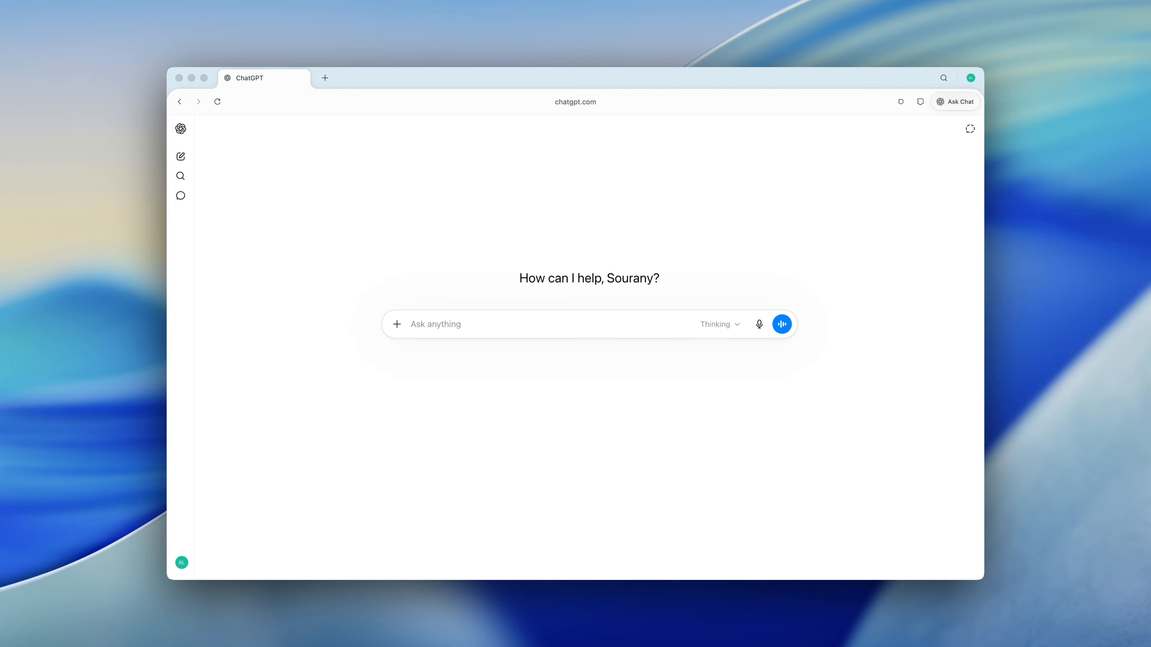
In ChatGPT, attach Huly Clock.mp4 and the section screenshot, request a recreation prompt with slightly changed text and abstract clock-hand motion, and review the reply
left_click_drag(731, 419, 486, 326)
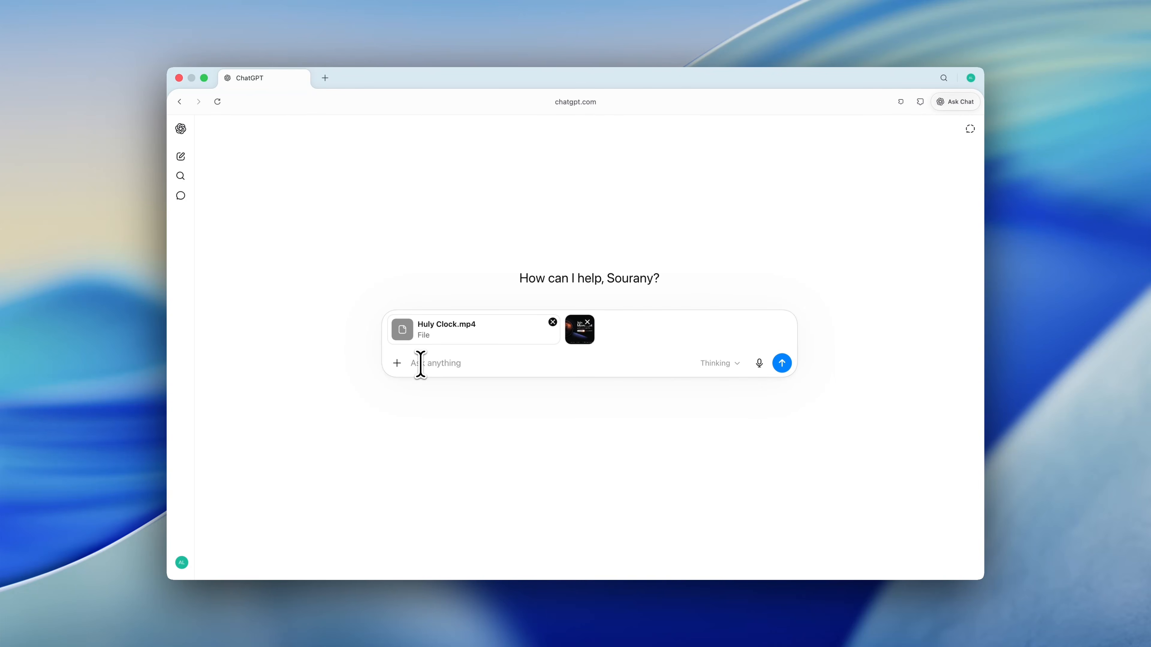
type("Analyze this video carefully and study the motion in detail. Recreate the exact same visual structure, layout, composition, and animation behavior from the reference. Pay attention to the movement speed, glow trails, rotation timing, lighting behavior, smooth transitions, and the cinematic feel of the animation. Keep the same premium dark aesthetic and interactive motion style, but change the text content slightly. I don’t want the clock hands to rotate like a normal clock.    I actually want the hands to rotate in a more random and unusual way, almost like a weird abstract motion.")
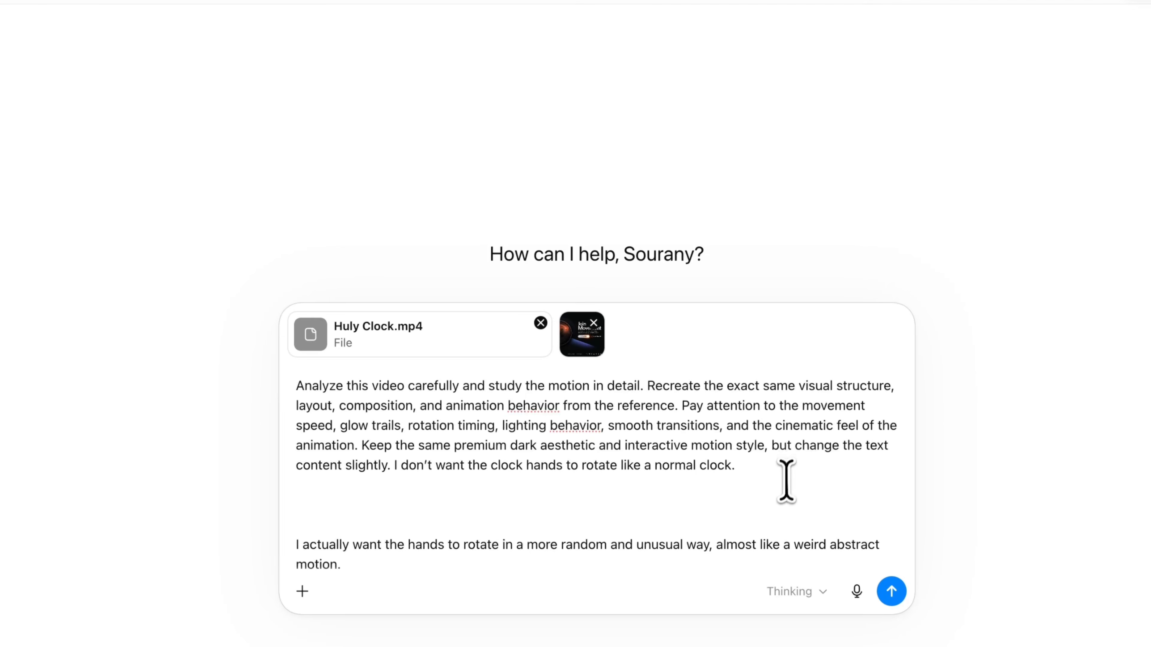
scroll(784, 489, "down", 1)
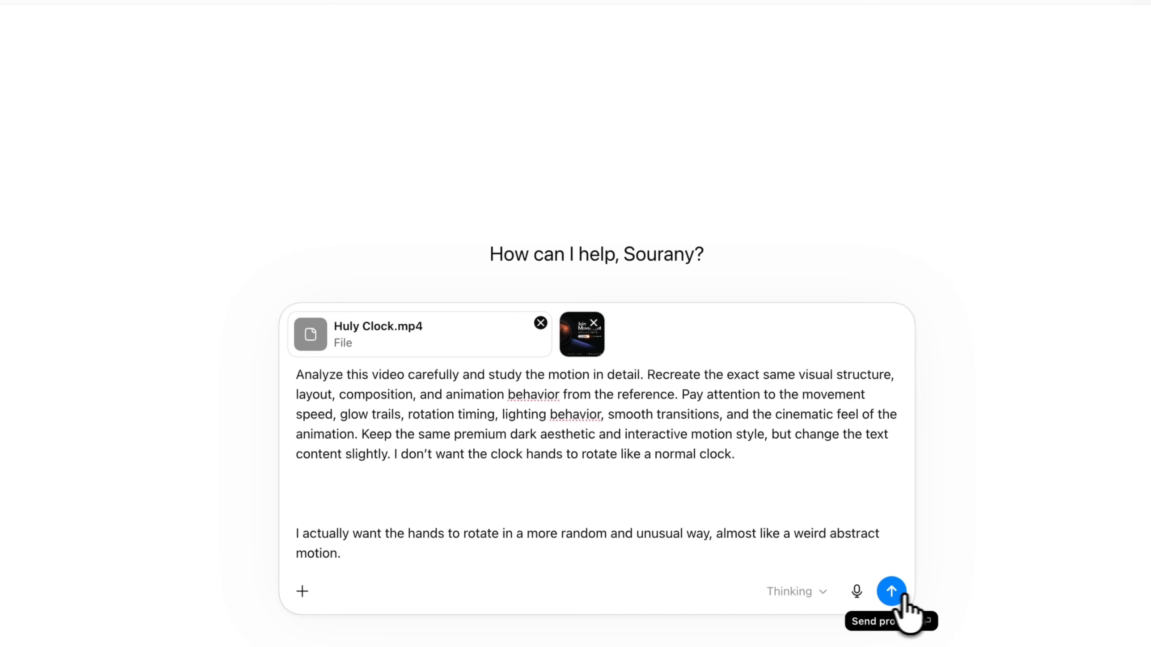
left_click(892, 591)
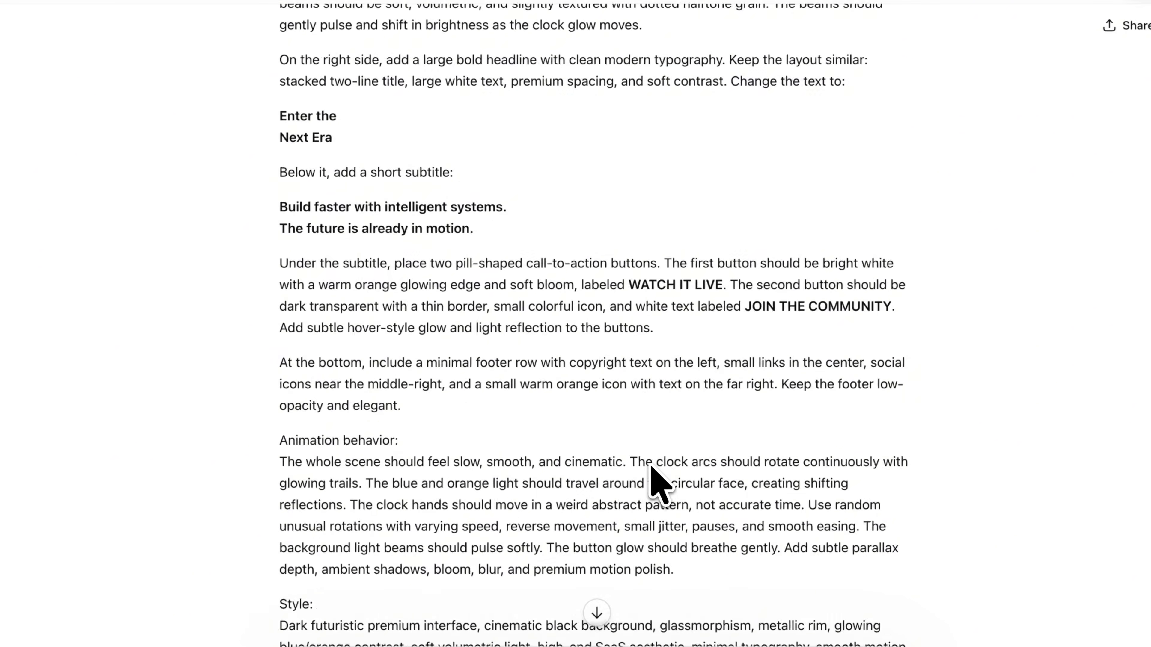
scroll(655, 483, "down", 3)
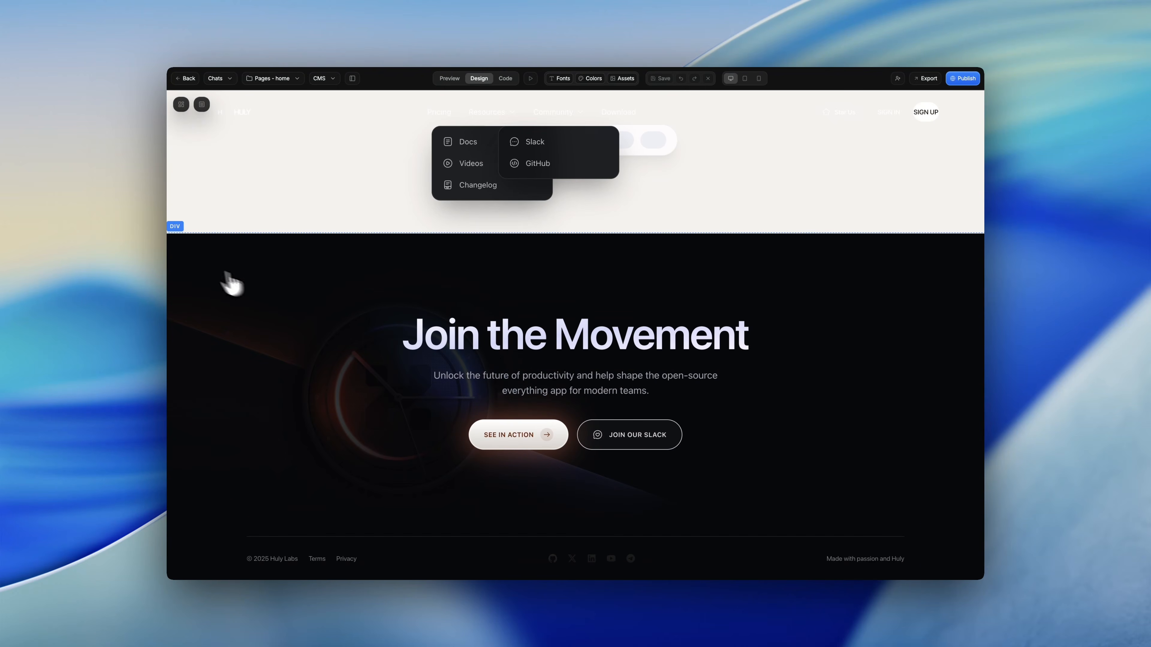
In Aura, start an AI edit of the whole Join the Movement section and attach today's Desktop screenshot as reference
left_click(193, 269)
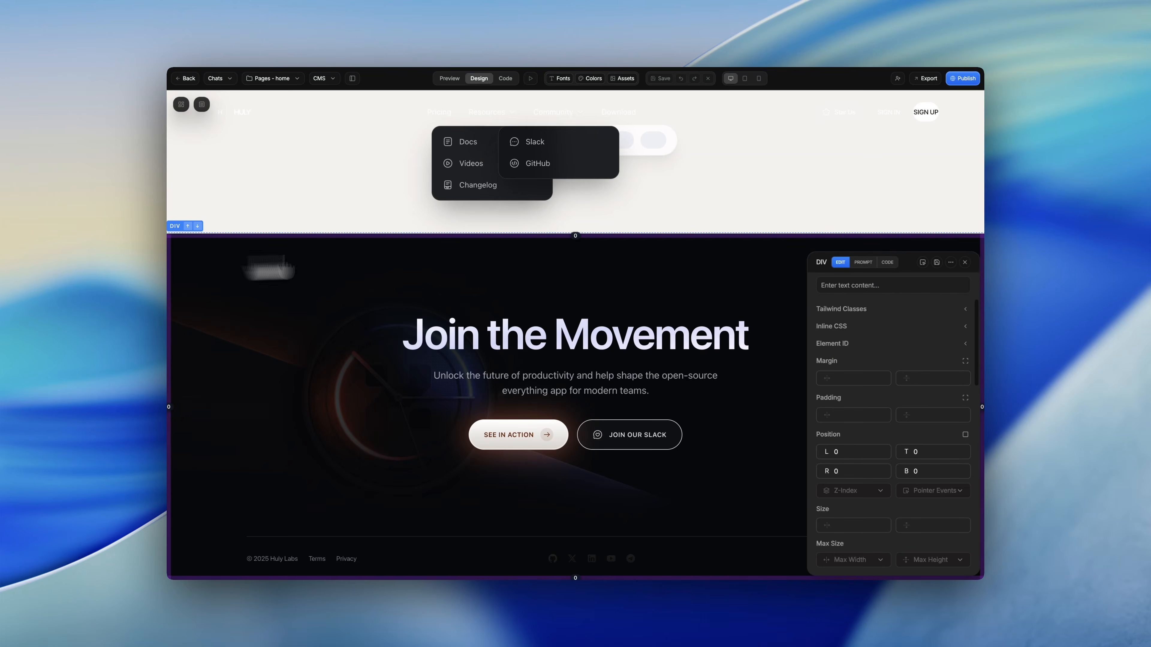
left_click(923, 263)
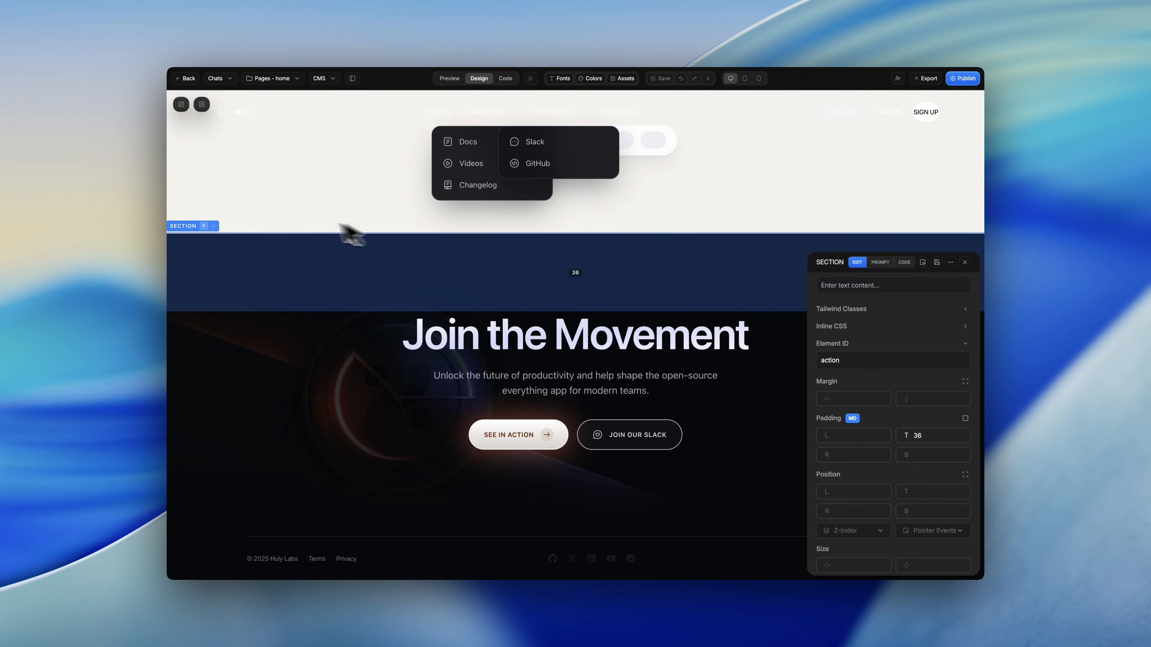
left_click(880, 264)
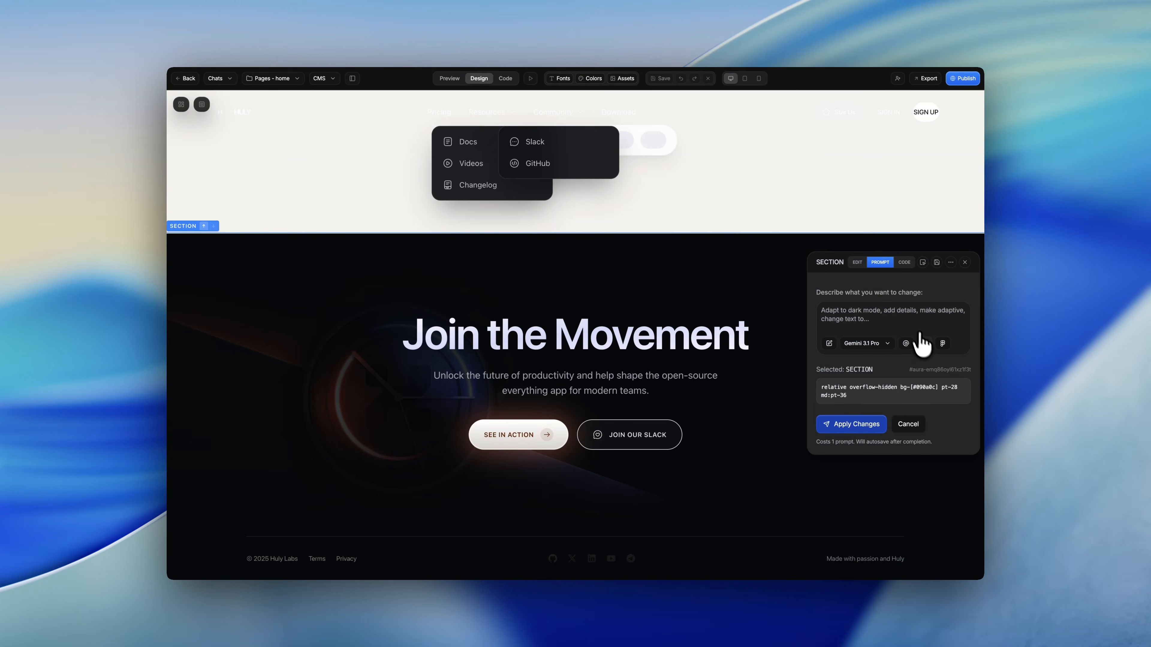
left_click(924, 343)
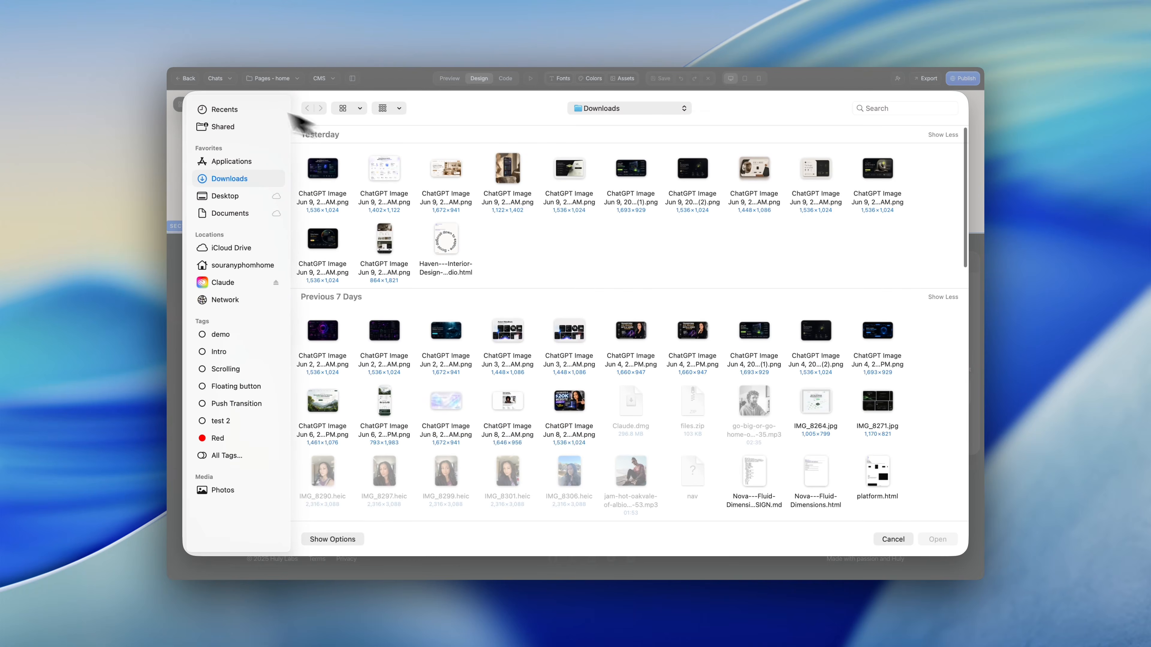
left_click(225, 196)
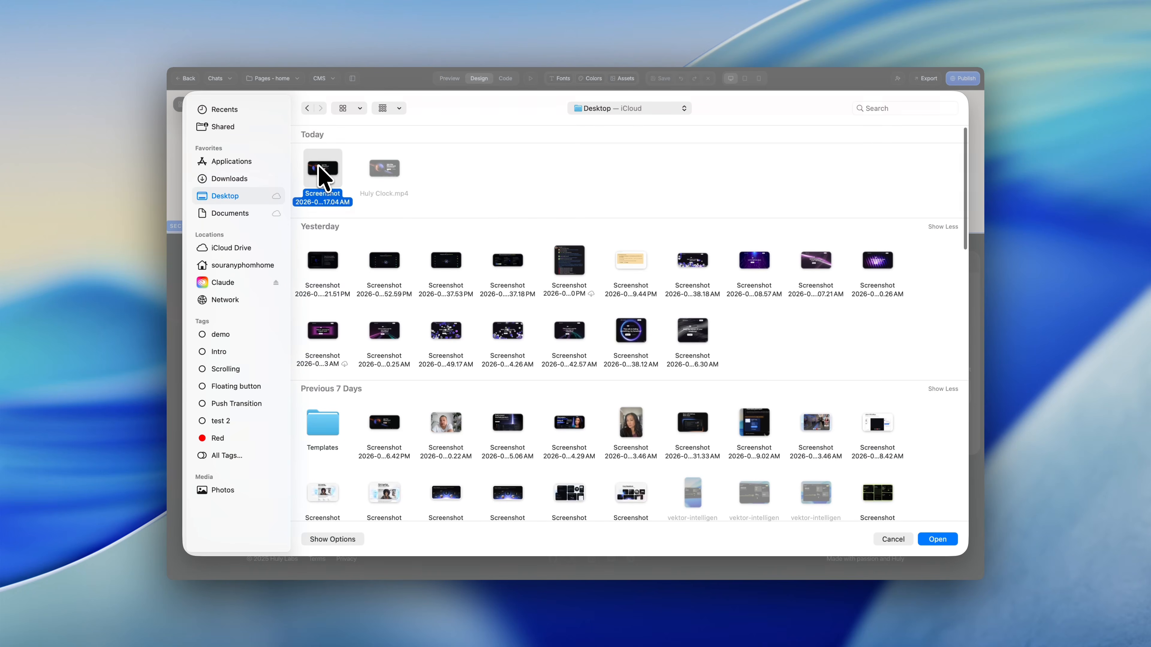
left_click(936, 539)
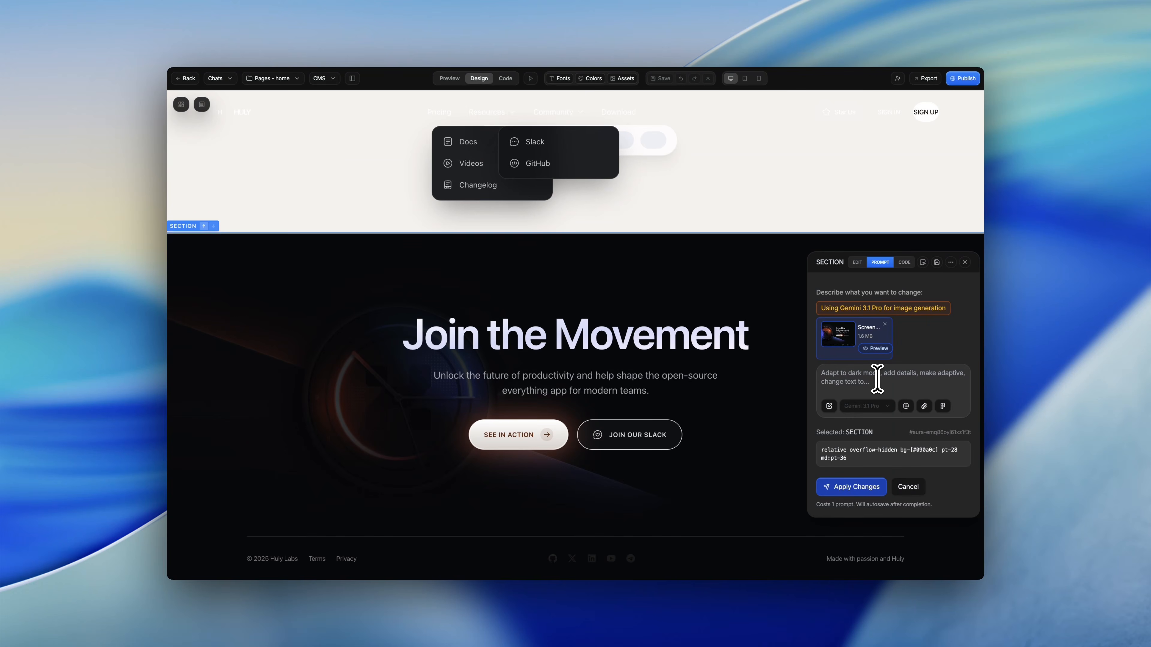
Paste ChatGPT's cinematic clock section prompt into the section edit, review its text, and apply the changes
key("super+v")
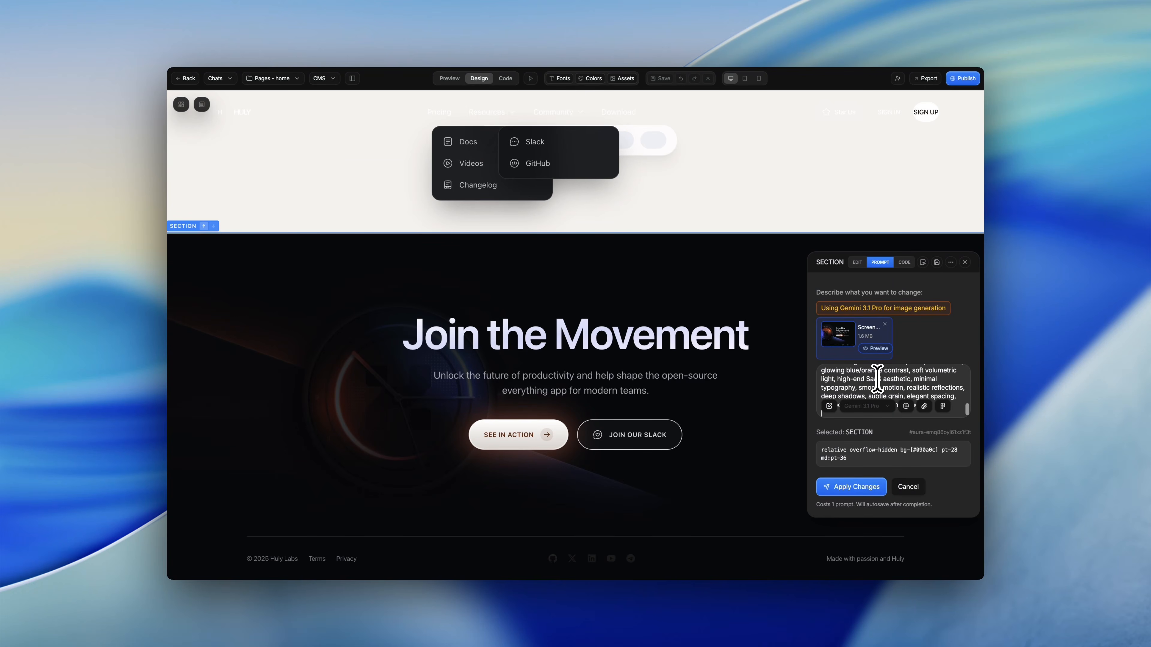
scroll(877, 381, "up", 10)
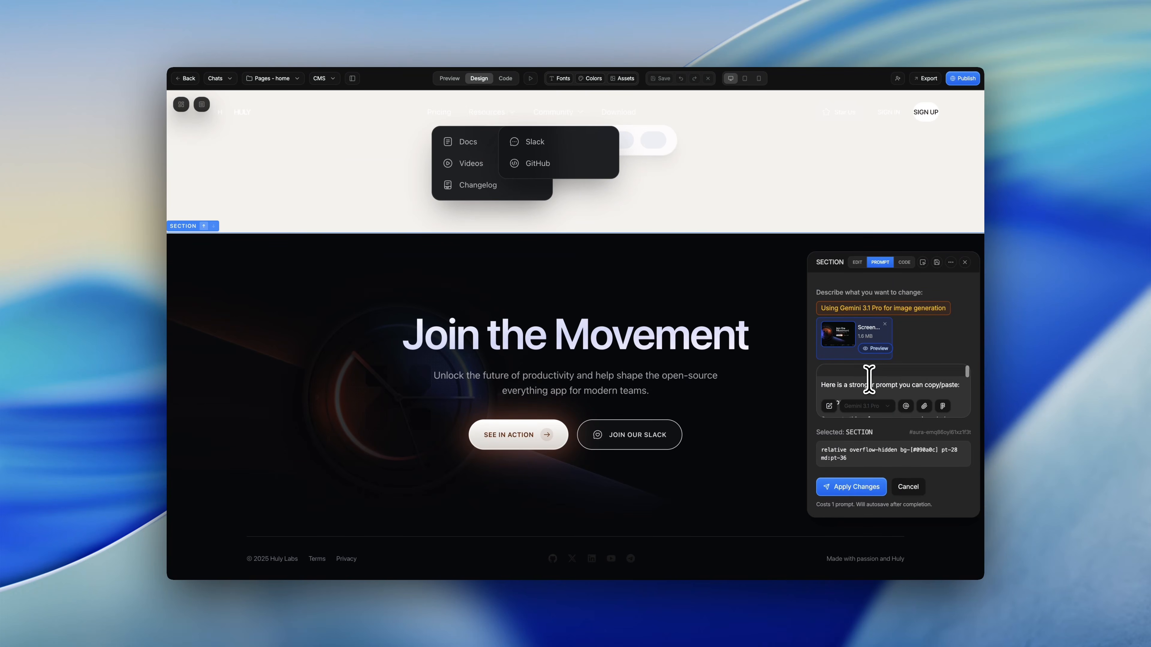
scroll(860, 379, "down", 2)
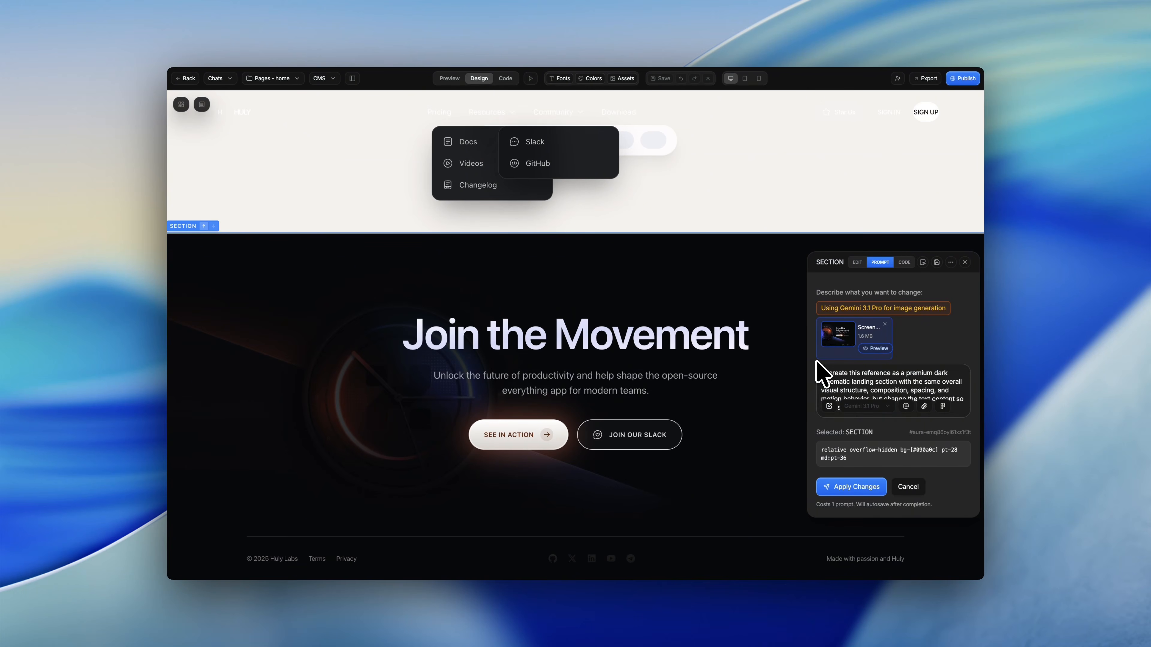
scroll(882, 377, "down", 6)
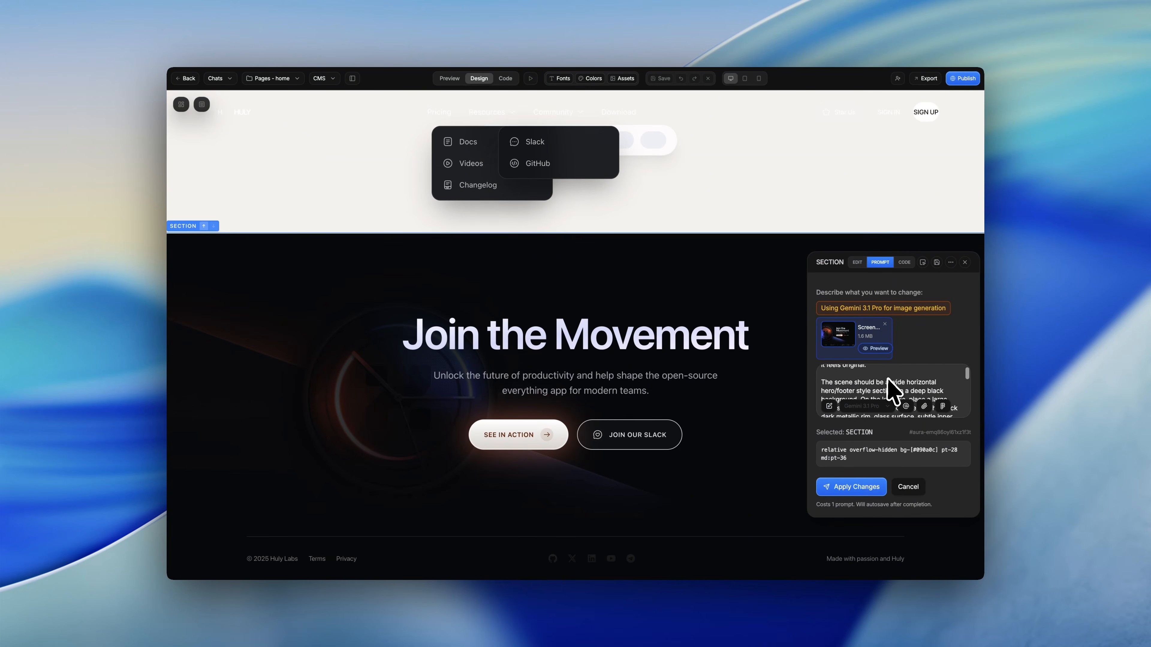
scroll(890, 390, "down", 8)
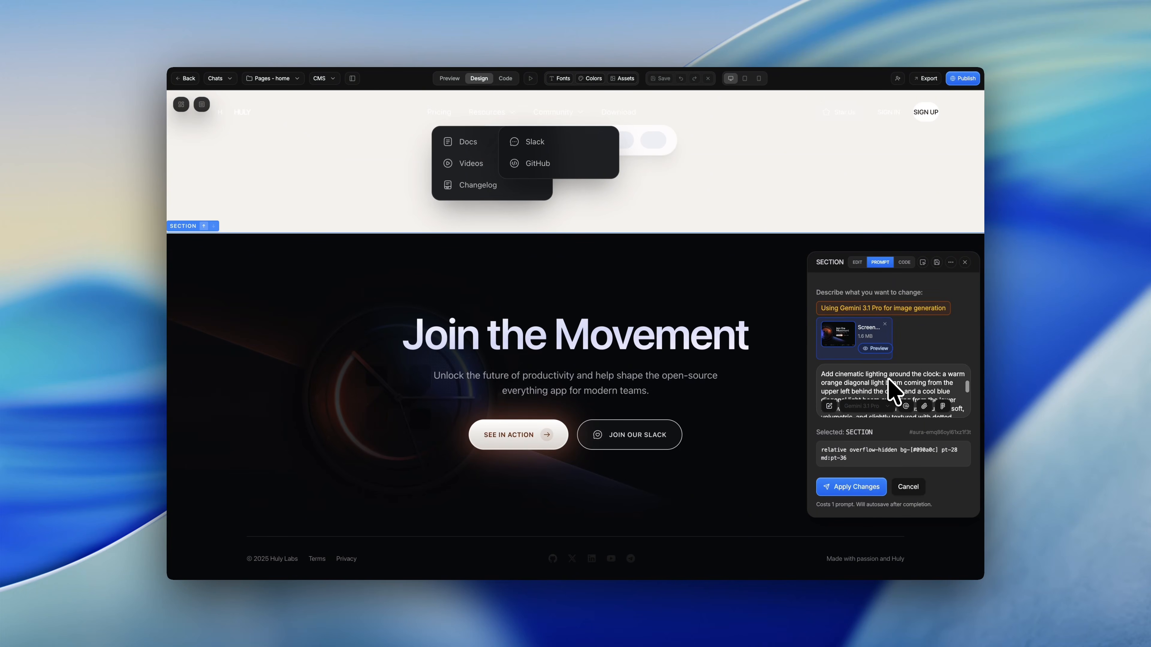
scroll(895, 392, "down", 3)
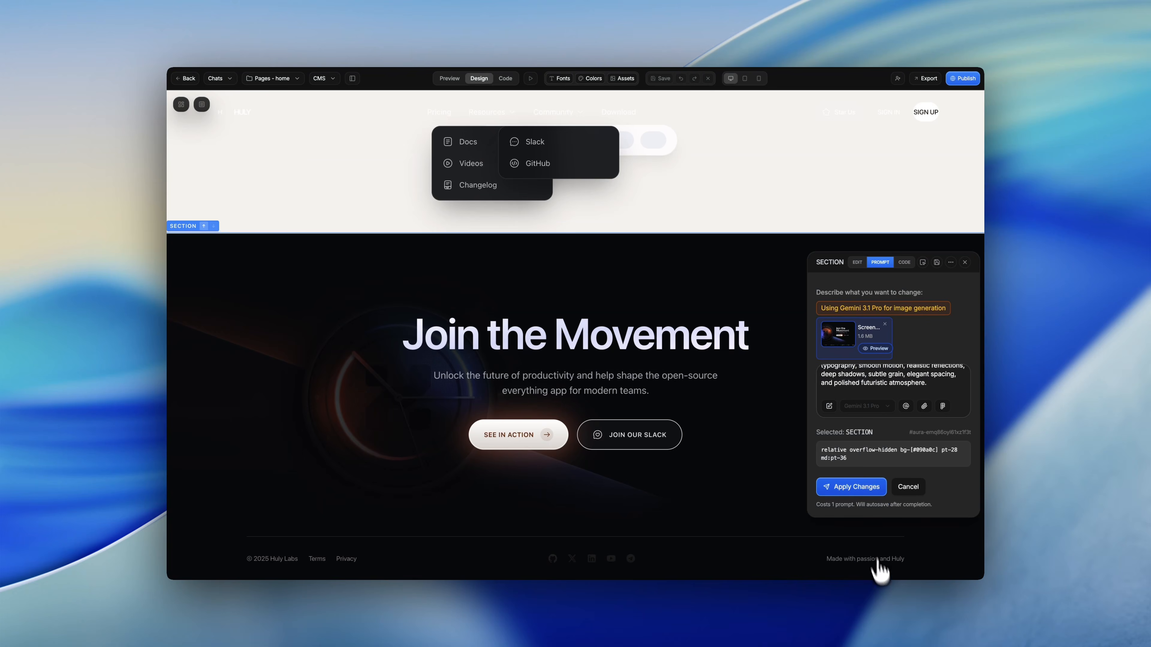
left_click(859, 492)
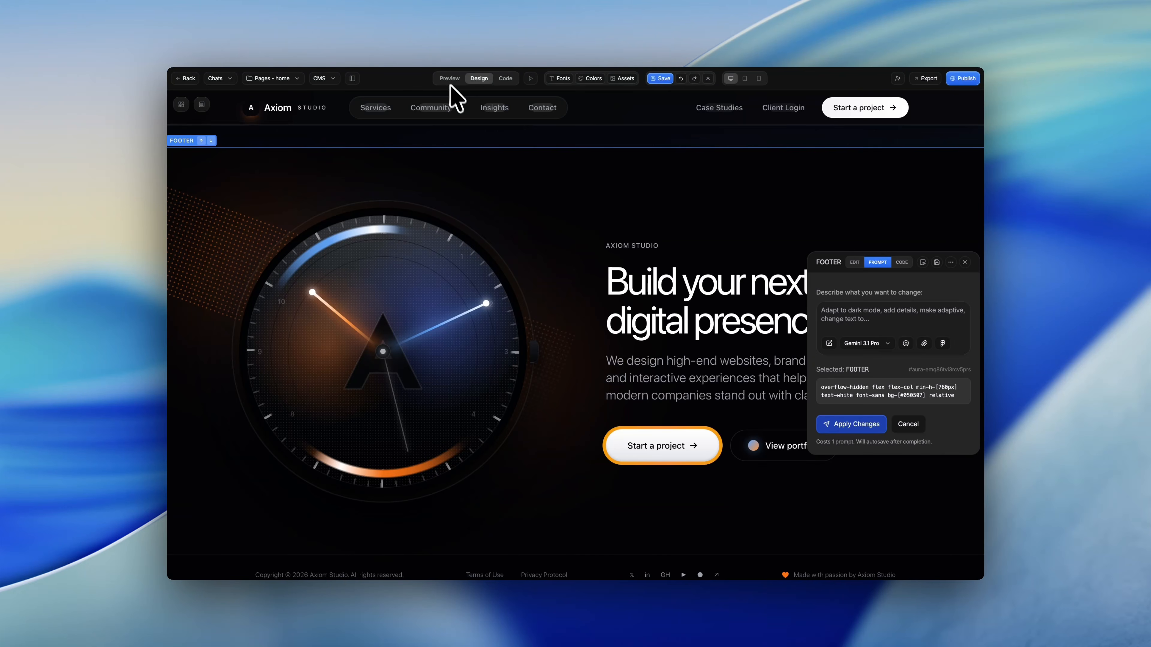
Preview the regenerated clock footer and write a revision request to make the landing page different in logo, text and structure
left_click(446, 80)
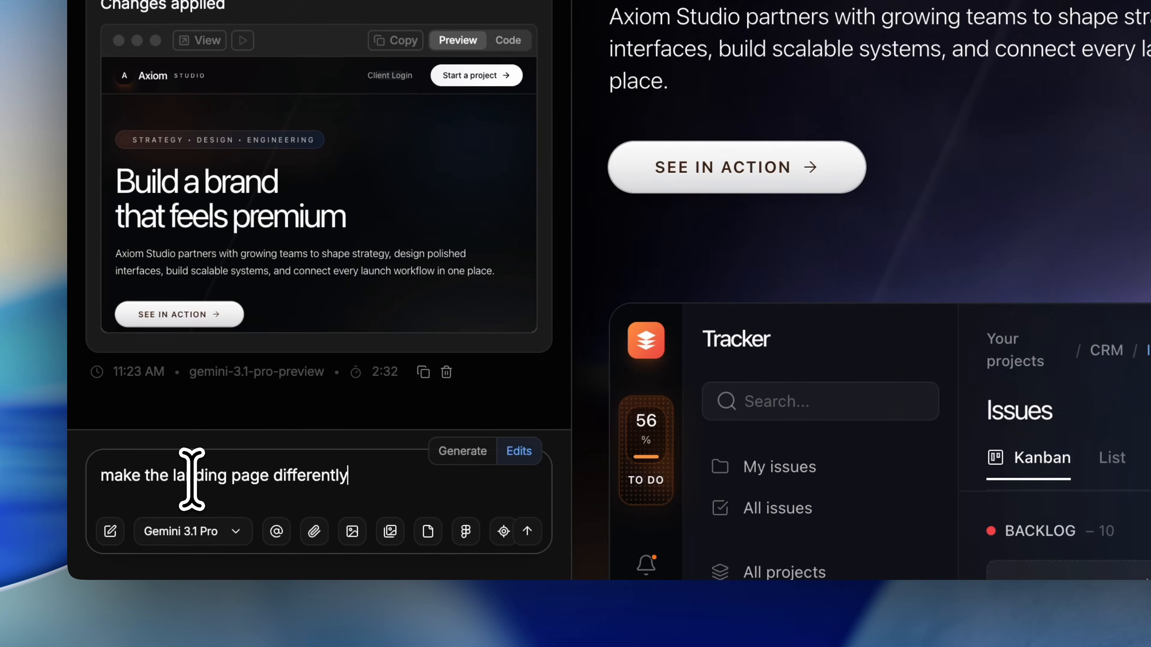
type("logo, text and structure.")
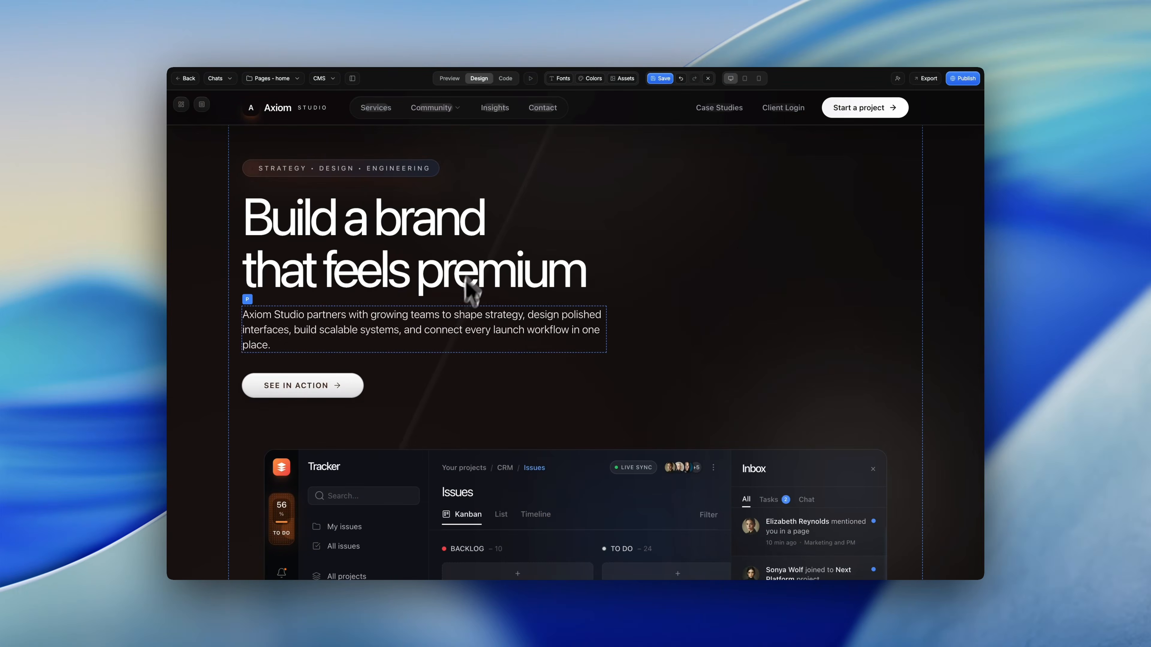
Copy the hero's See in Action button and paste it in place of the footer's Start a project button
left_click(347, 390)
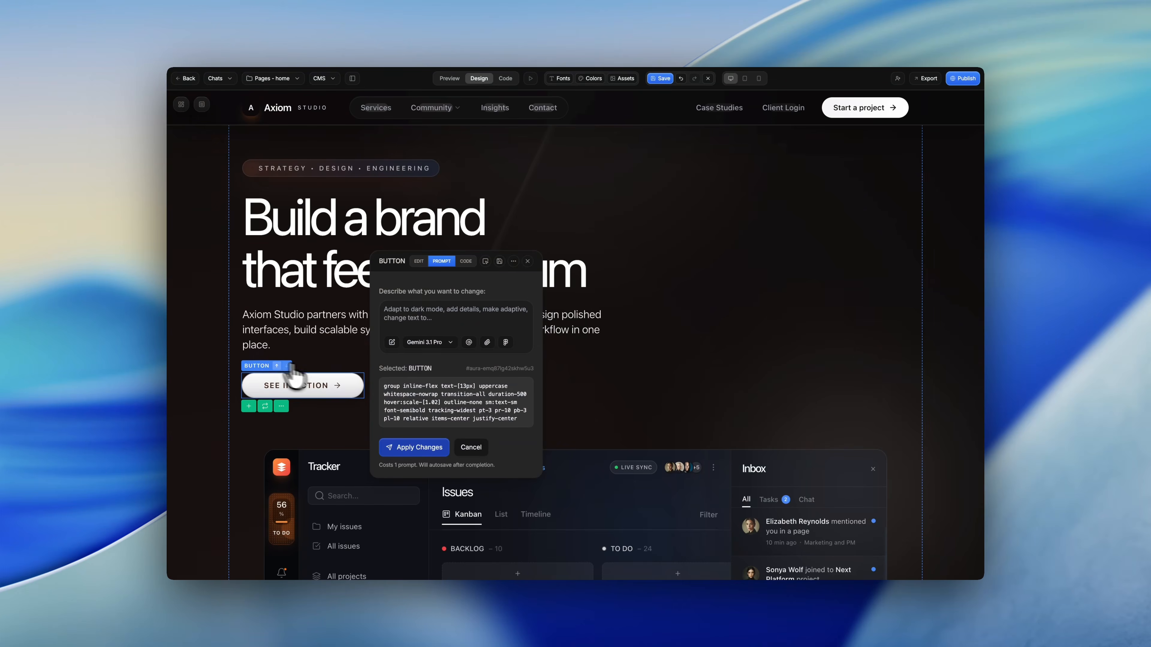
right_click(258, 372)
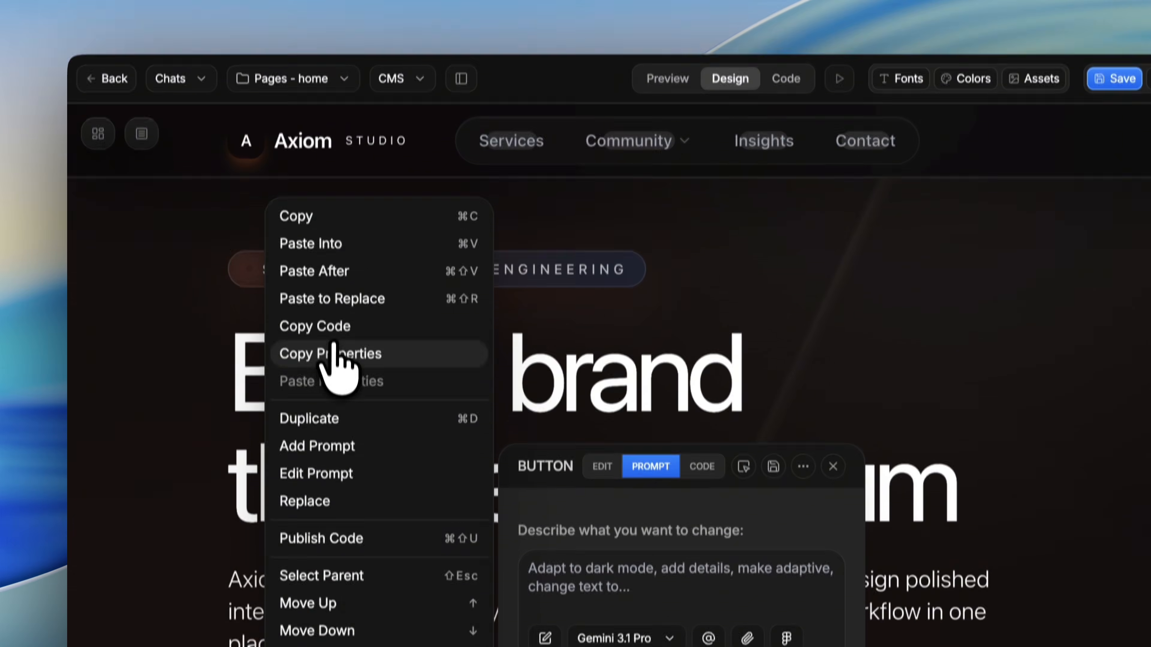
left_click(290, 208)
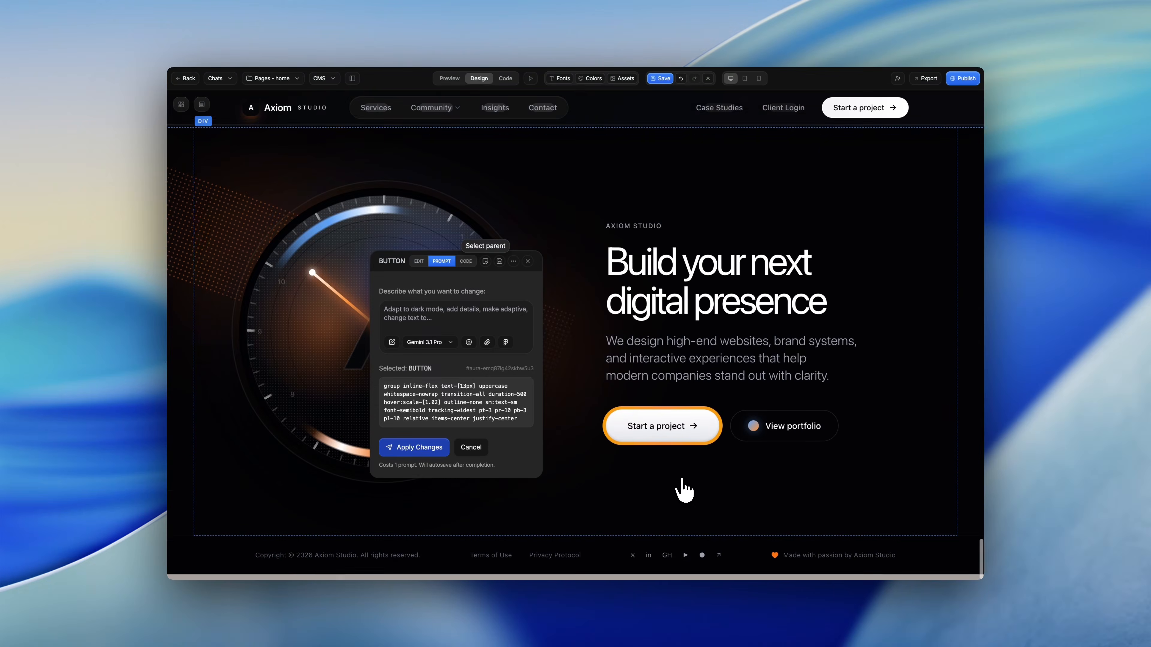
left_click(611, 439)
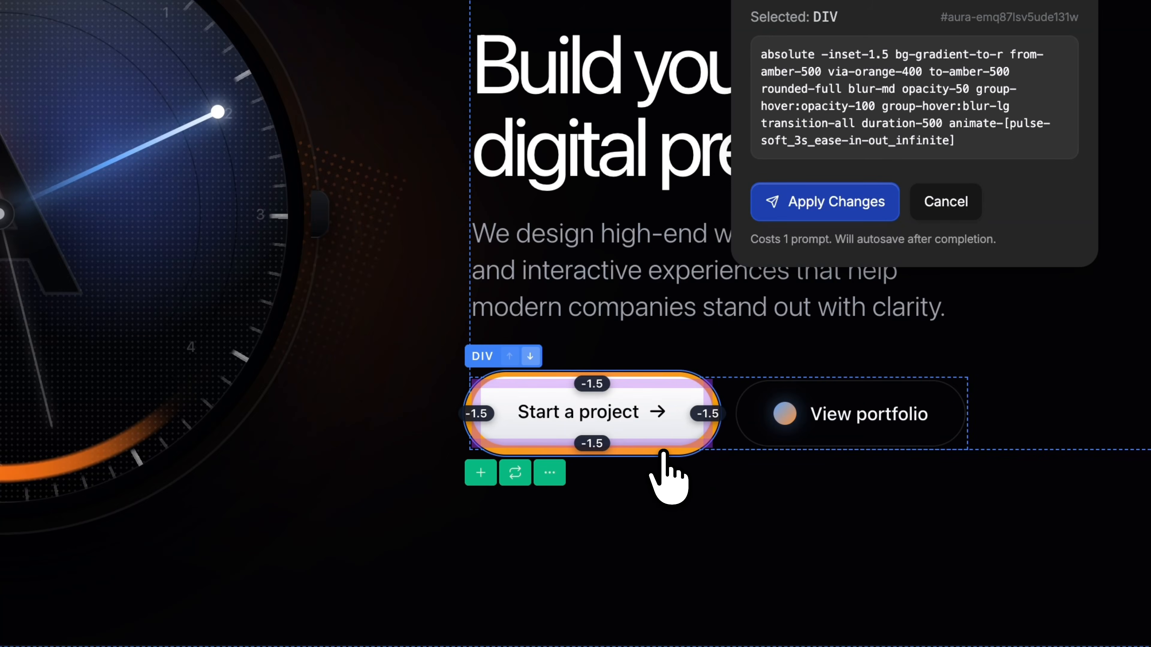
right_click(697, 445)
left_click(755, 63)
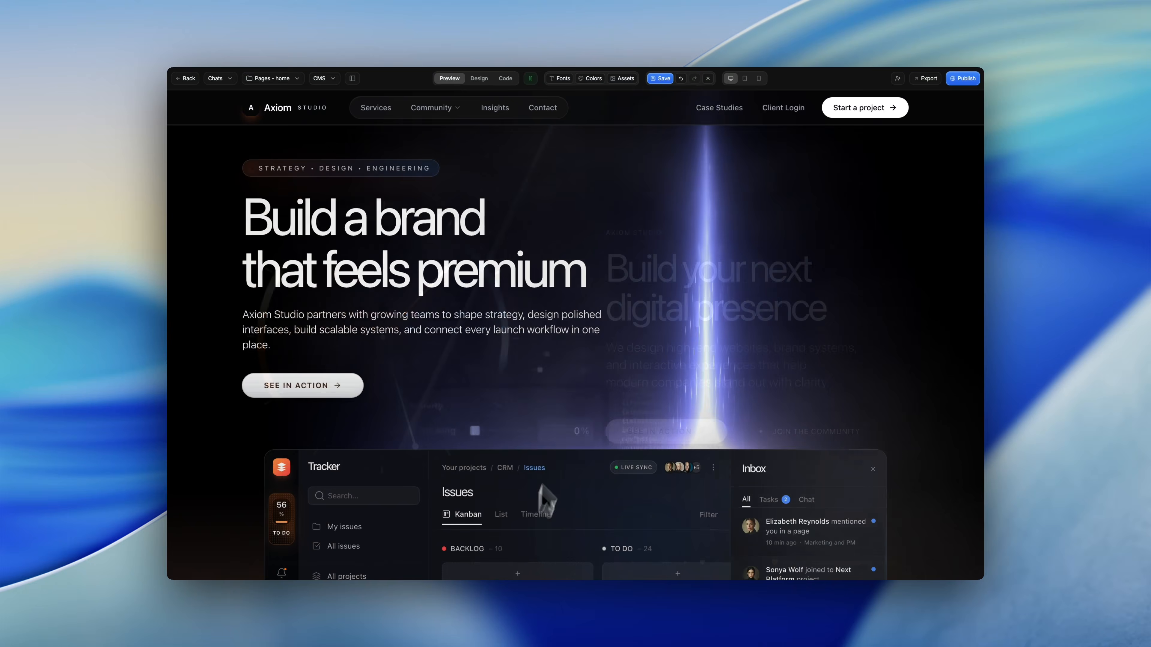
Preview the page's sections, and submit a revision request to make everything responsive and fix the width so it does not expand
mouse_move(447, 109)
scroll(683, 410, "down", 5)
scroll(683, 408, "down", 15)
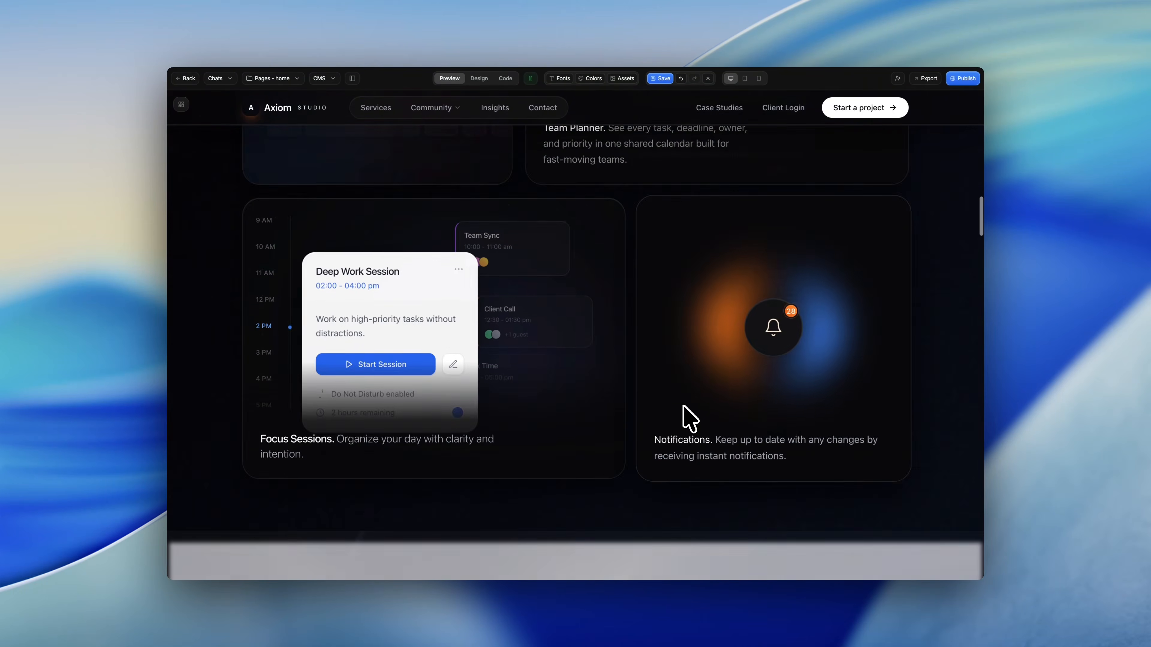
scroll(687, 418, "down", 15)
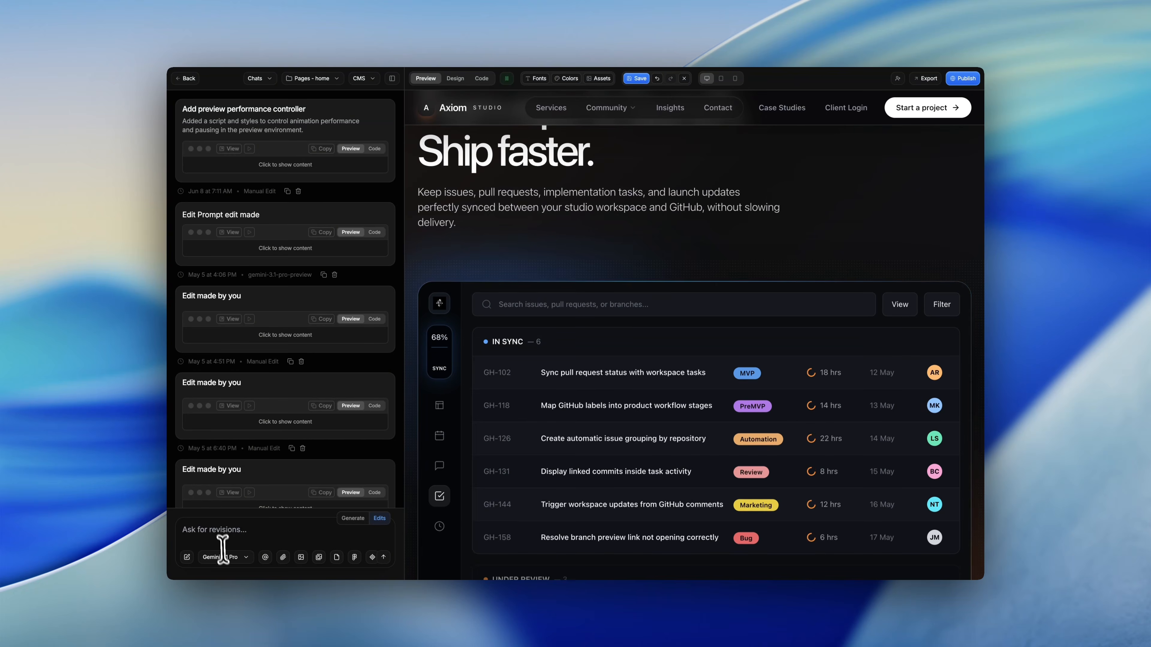
type("Make everything responsive and fixe the width size, not make expand.")
left_click(384, 557)
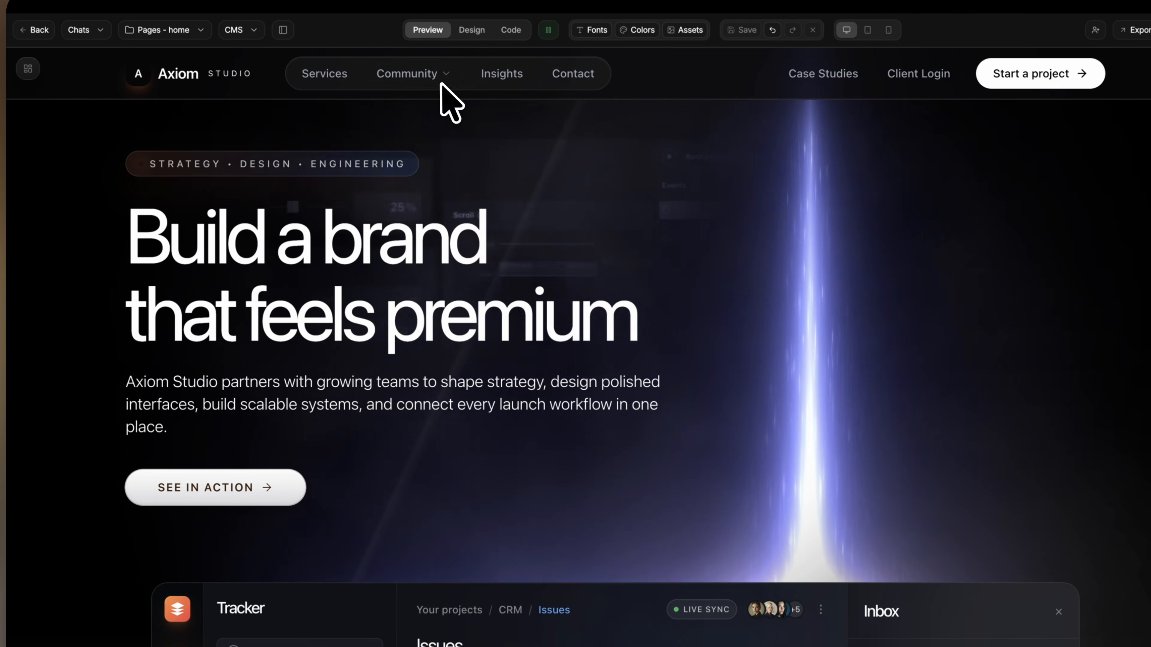
Review the updated page preview from the hero through the Tracker issues board to the Team Planner, Focus Sessions and Notifications cards
left_click(458, 119)
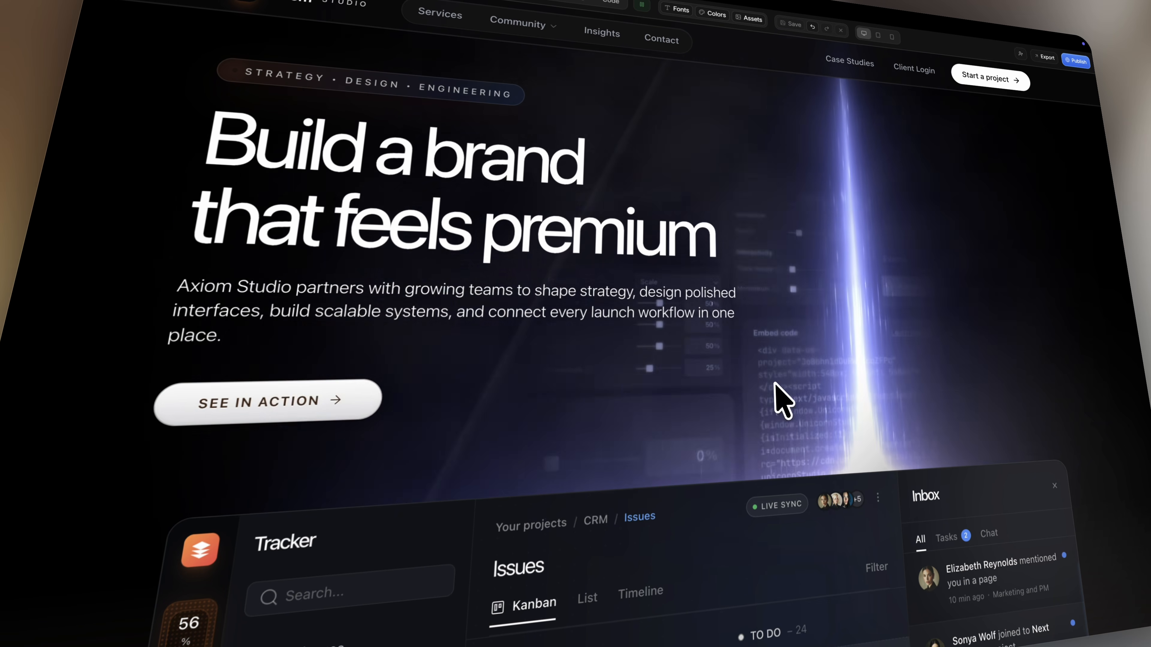
scroll(773, 398, "down", 5)
scroll(777, 385, "down", 3)
scroll(766, 389, "right", 5)
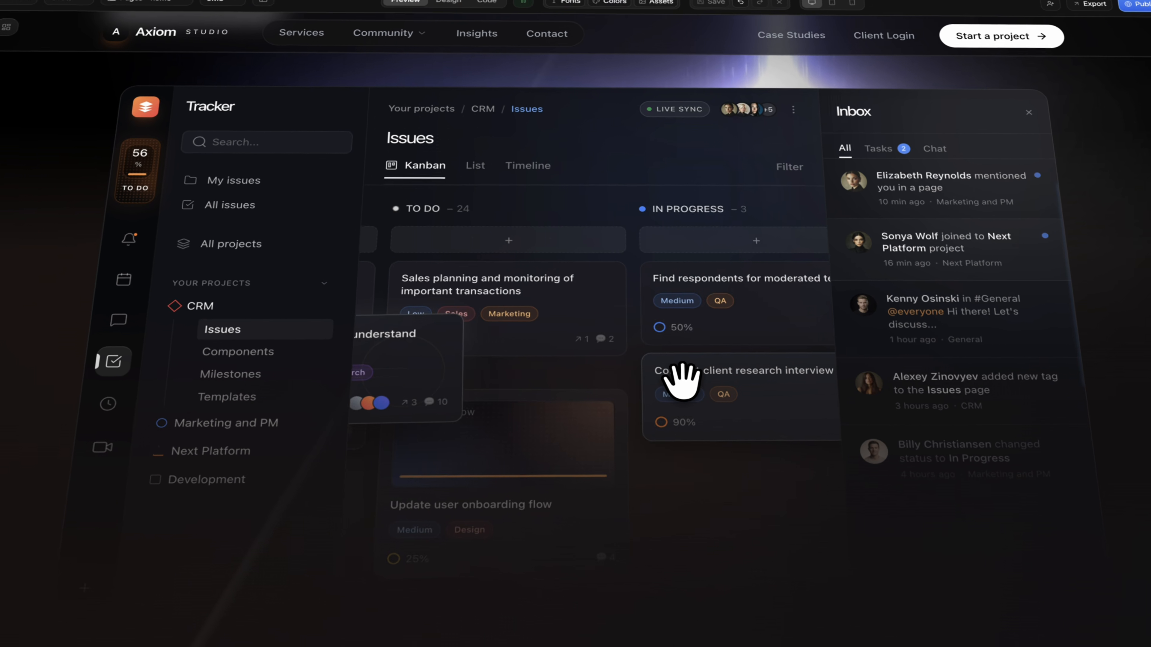
scroll(680, 378, "left", 4)
scroll(666, 376, "down", 15)
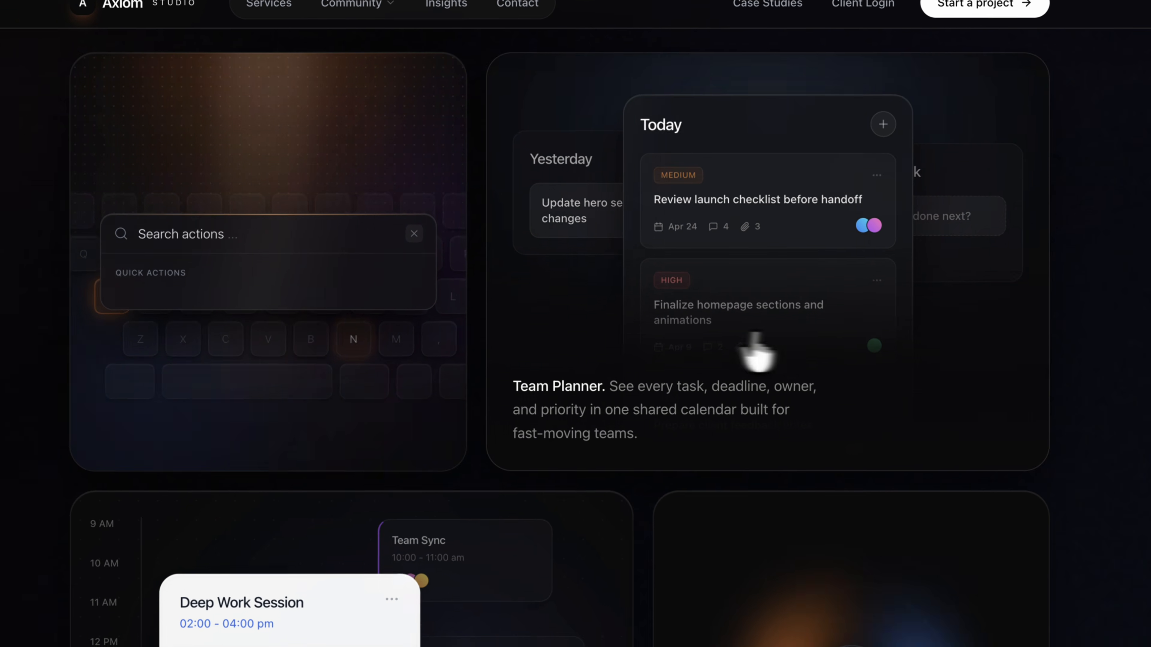
scroll(730, 335, "down", 6)
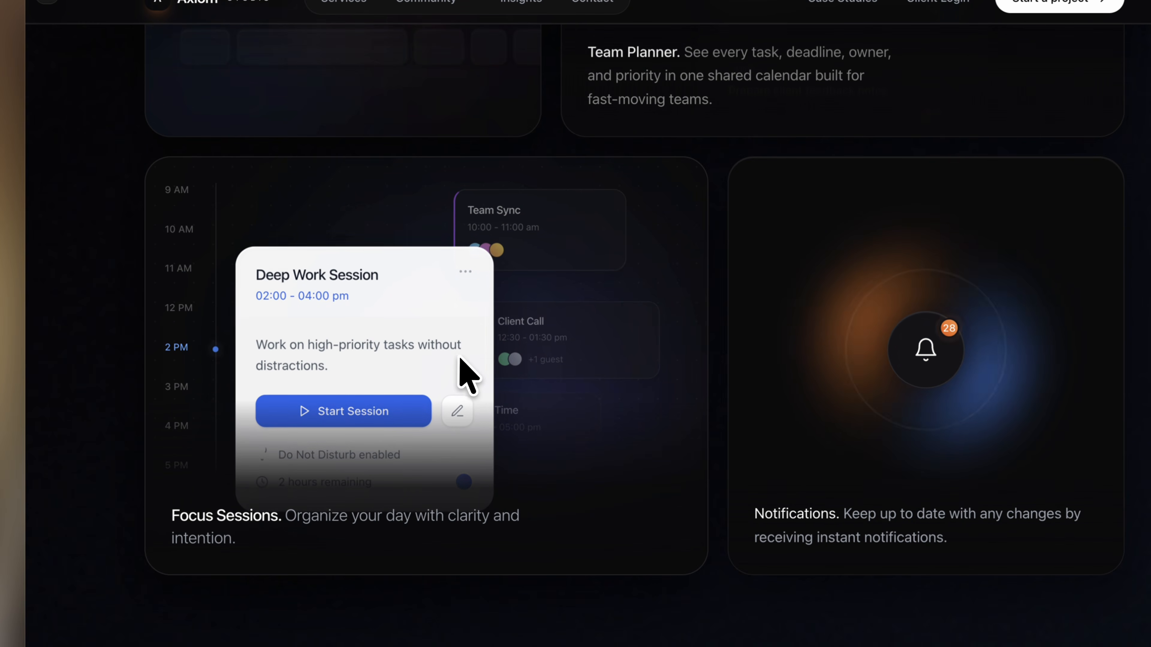
Review the virtual meeting, GitHub sync, Axiom MetaBrain and Collaborative Docs sections, including the stacking document cards
scroll(467, 374, "down", 15)
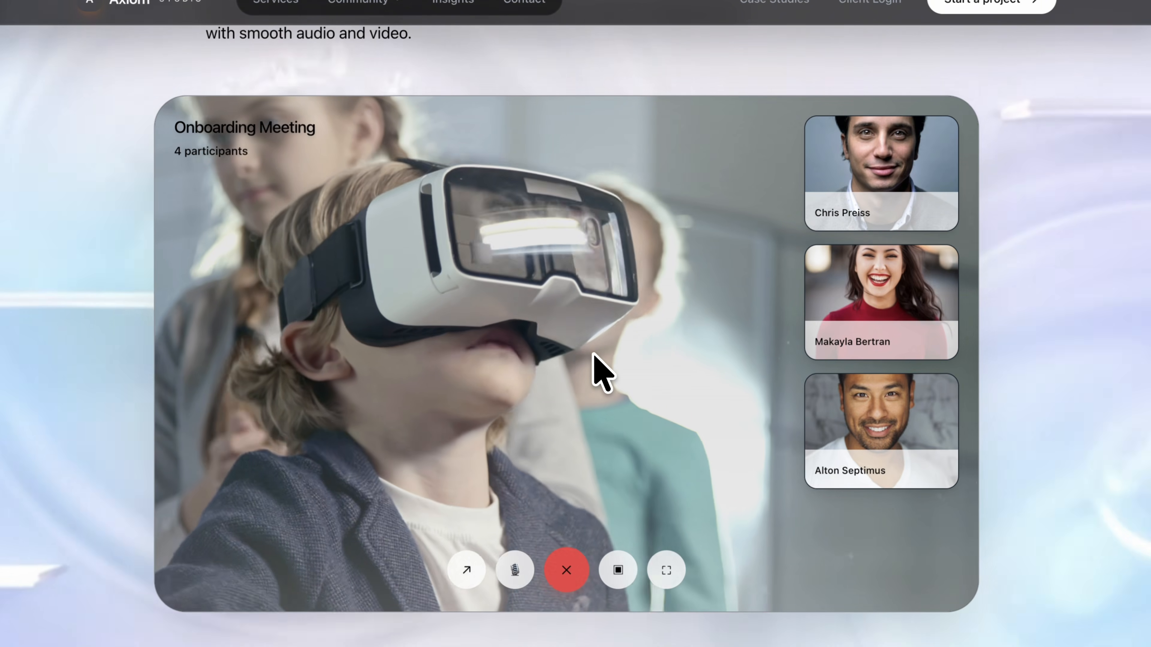
scroll(577, 354, "up", 3)
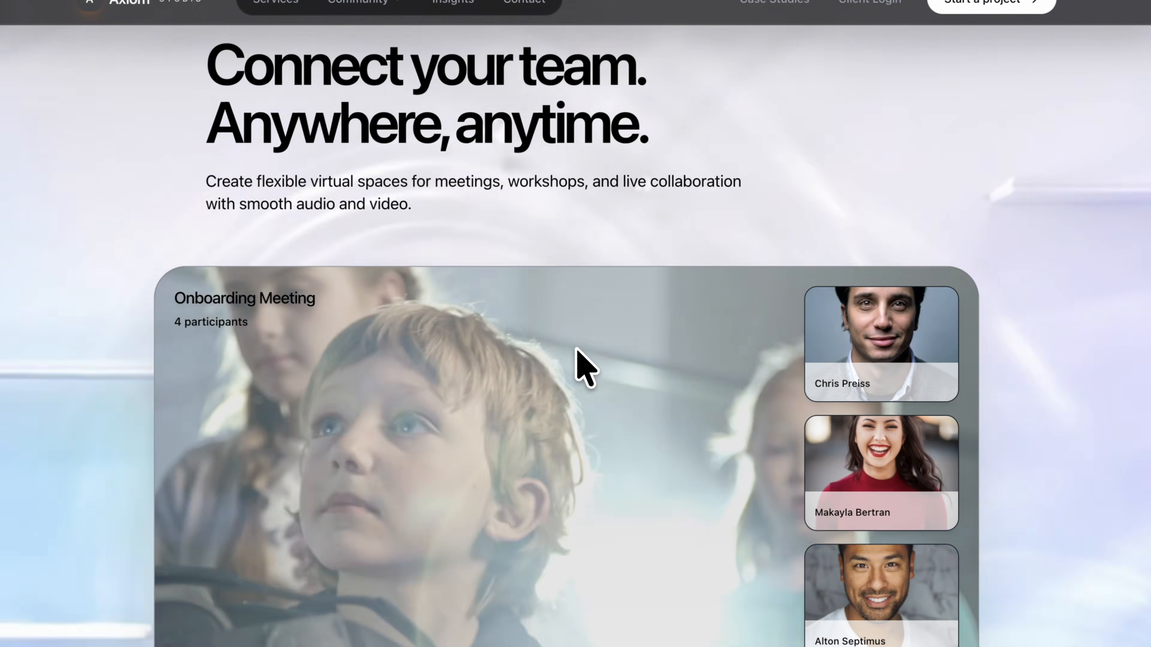
scroll(577, 353, "down", 15)
scroll(589, 358, "down", 6)
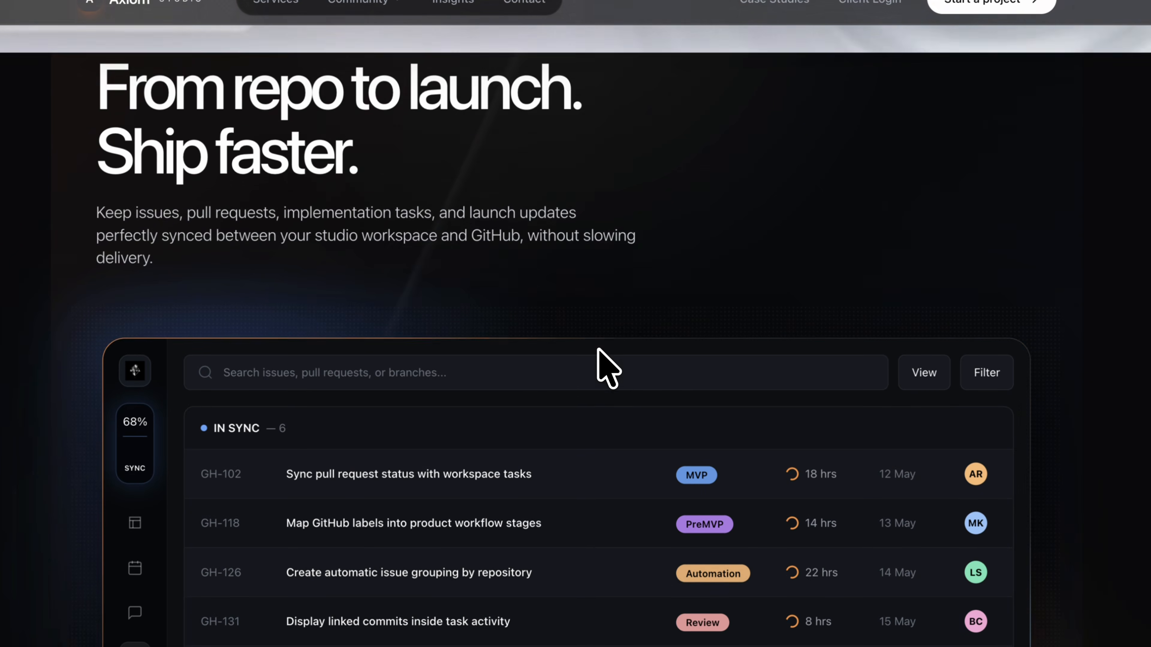
scroll(639, 528, "down", 2)
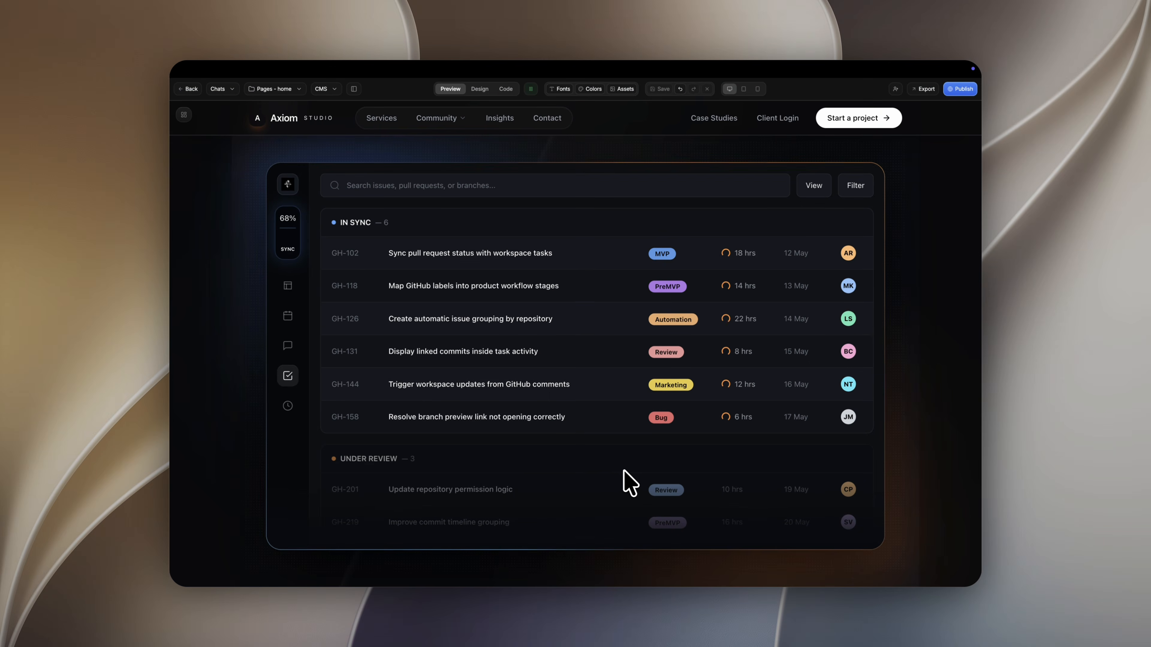
scroll(575, 309, "down", 12)
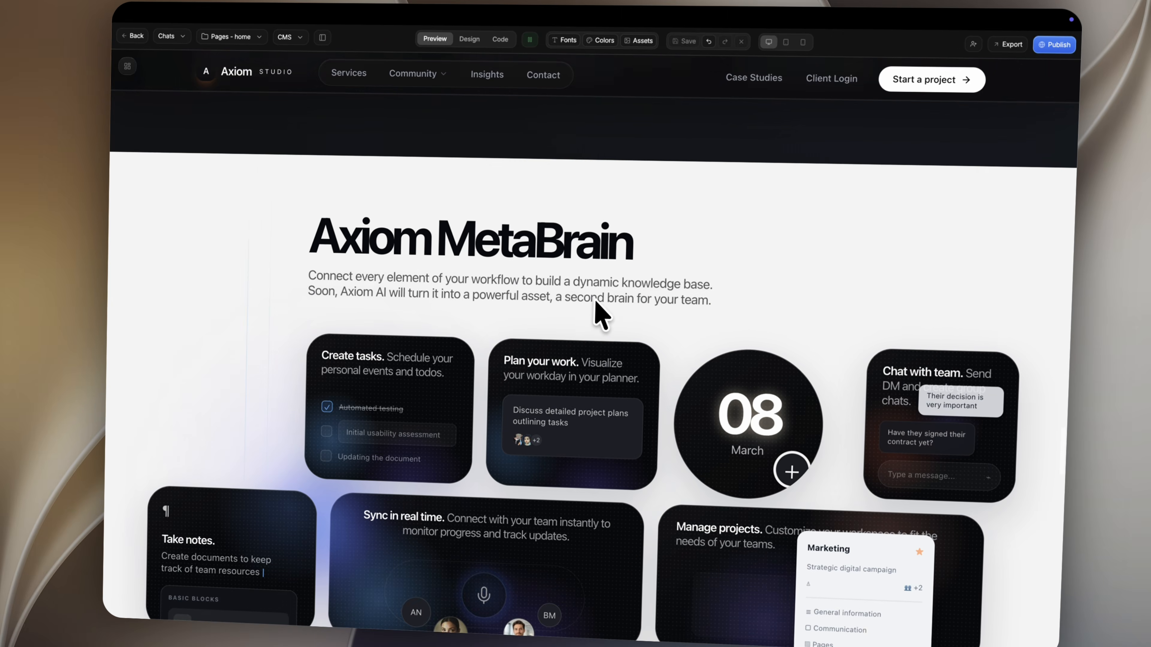
scroll(595, 301, "down", 3)
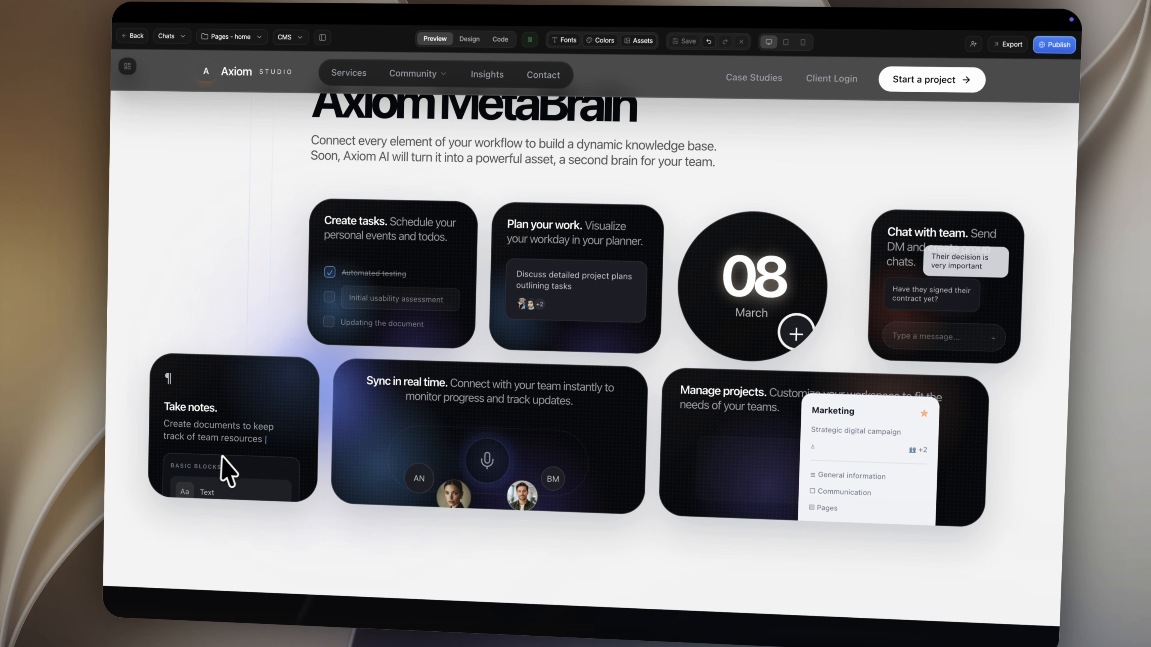
scroll(543, 298, "down", 10)
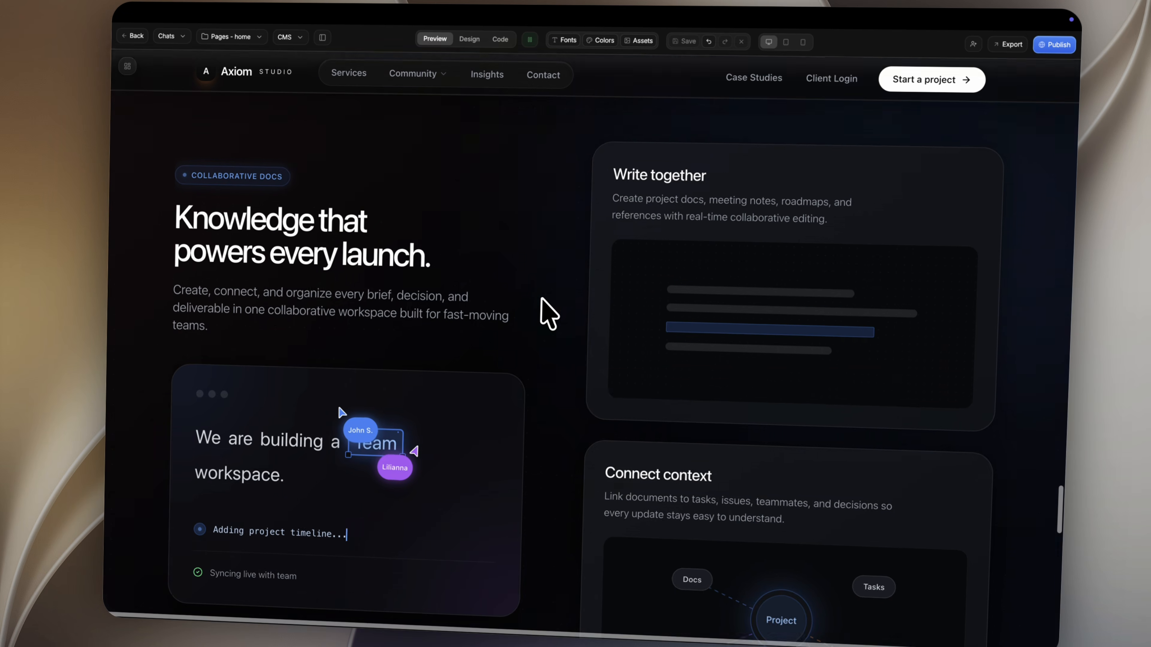
scroll(542, 300, "down", 10)
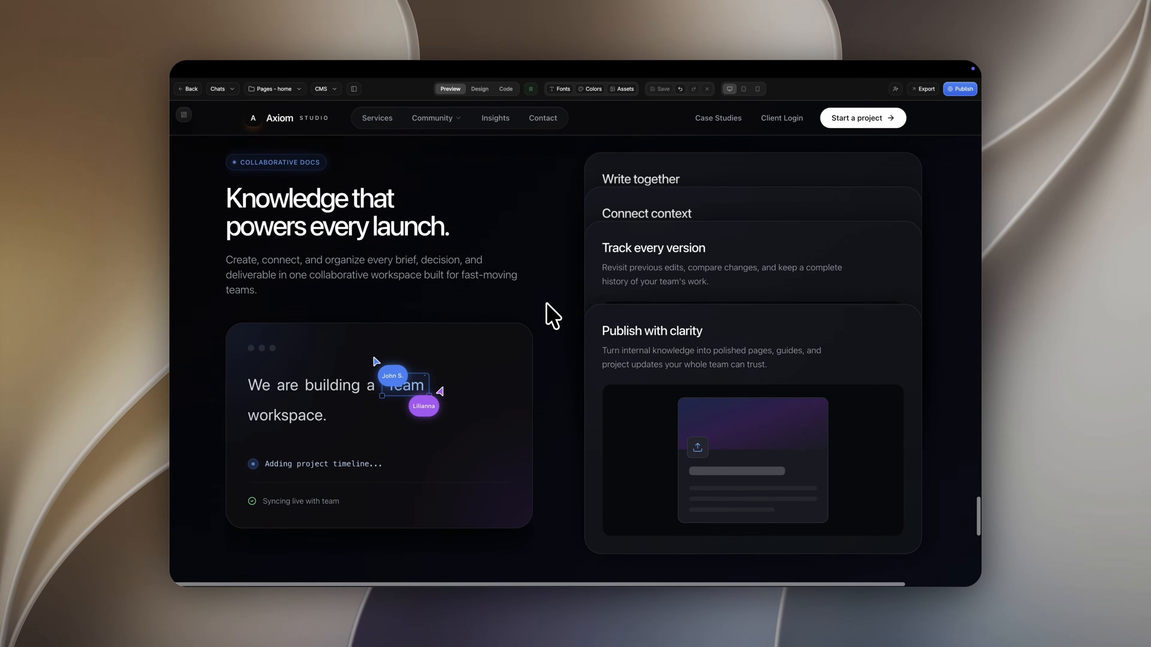